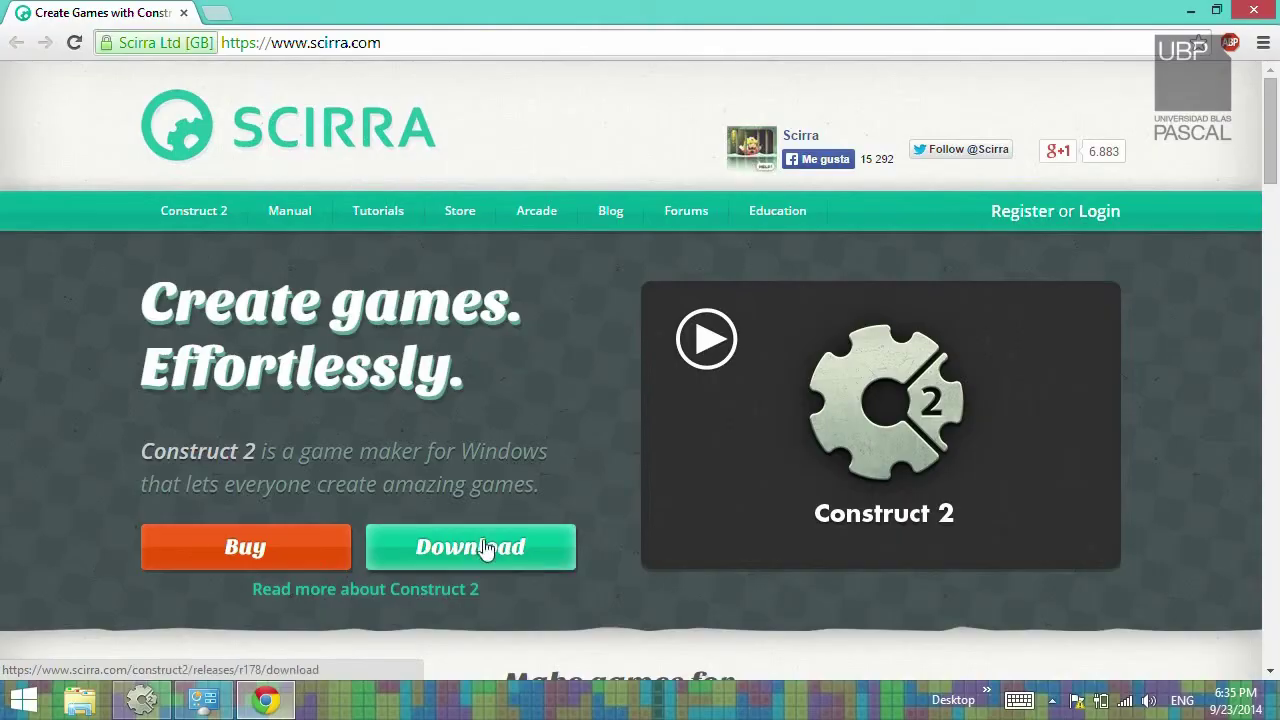
Start the Construct 2 r178 installer download from the Scirra website and cancel it
{"action": "left_click", "coordinate": [486, 549]}
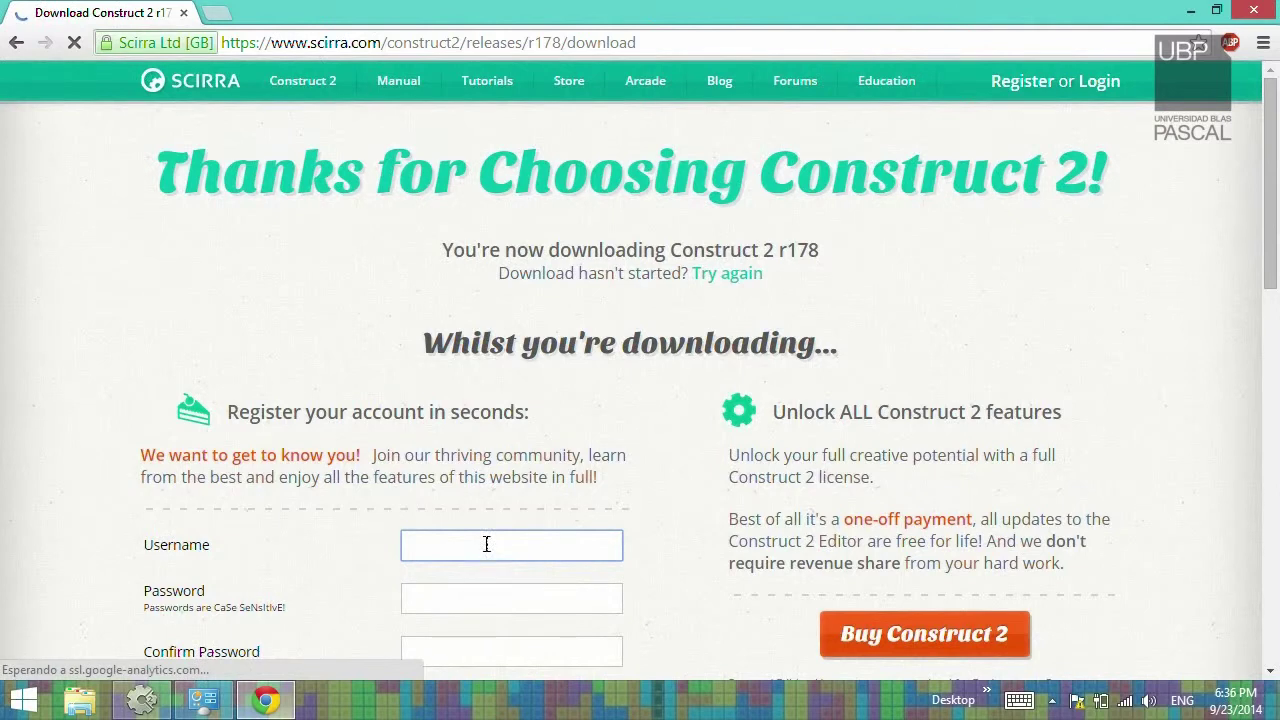
{"action": "scroll", "coordinate": [1180, 280], "scroll_direction": "down", "scroll_amount": 3}
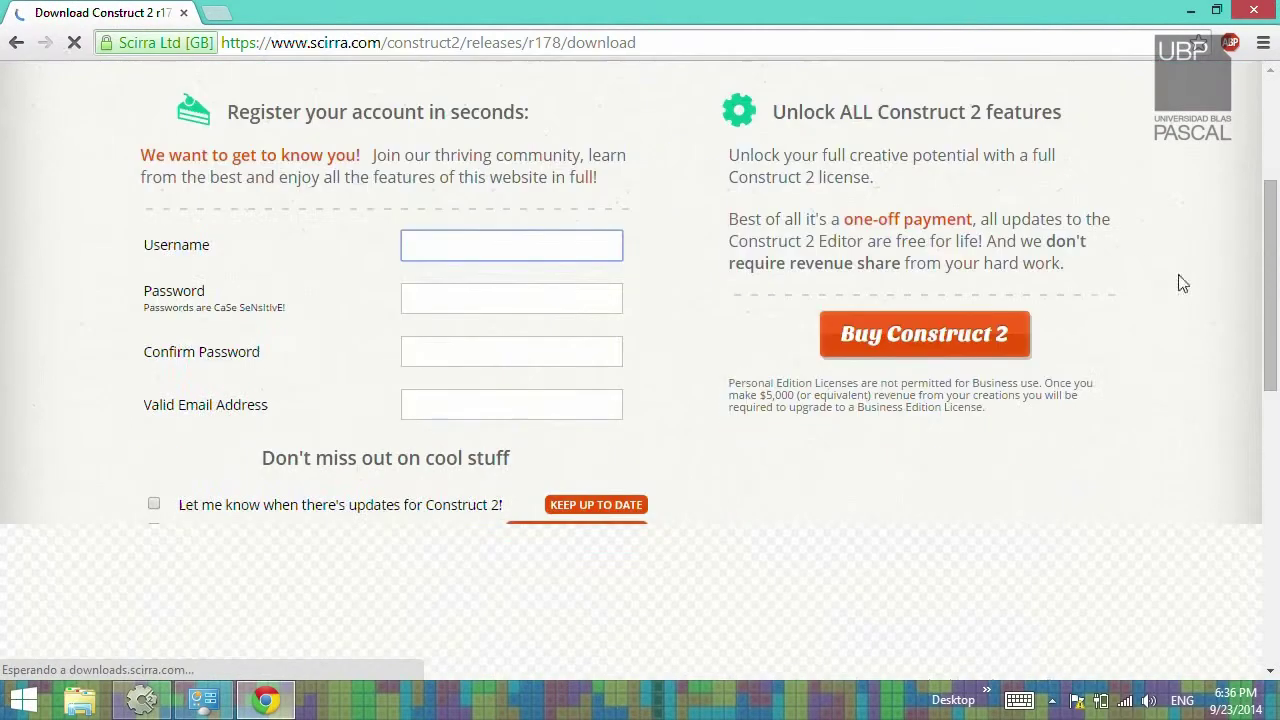
{"action": "scroll", "coordinate": [825, 308], "scroll_direction": "up", "scroll_amount": 1}
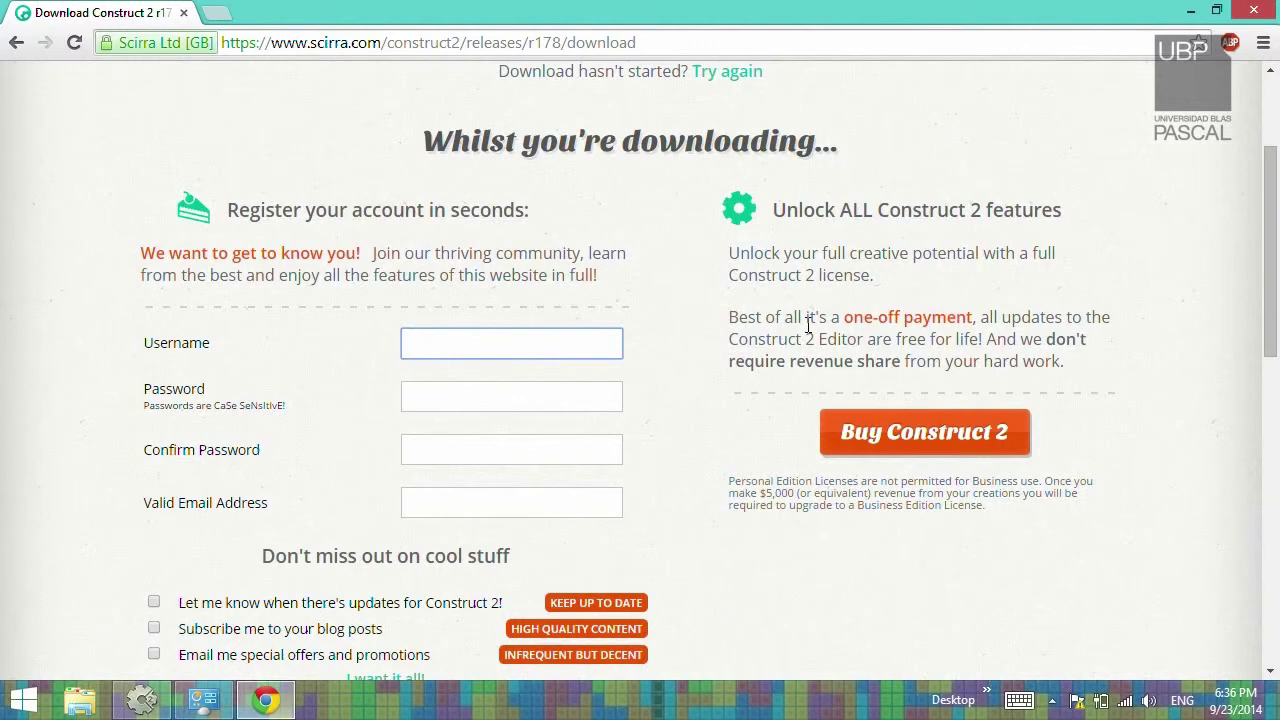
{"action": "scroll", "coordinate": [808, 325], "scroll_direction": "up", "scroll_amount": 2}
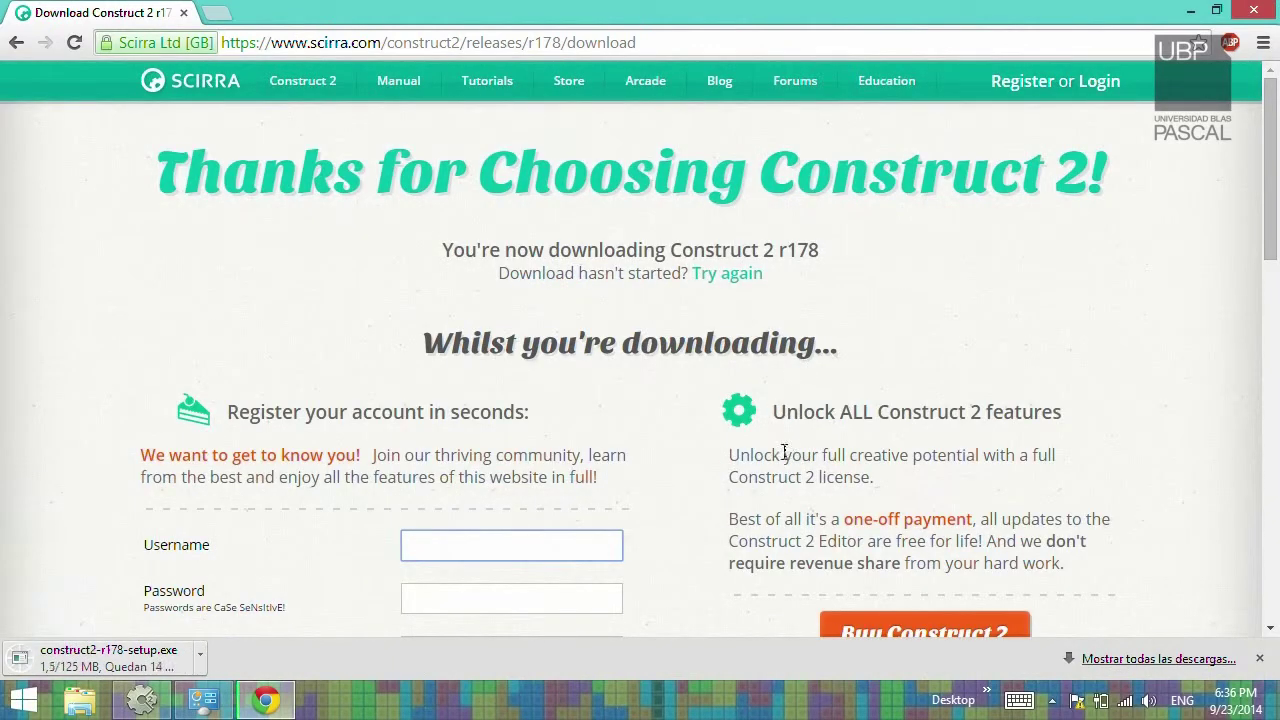
{"action": "right_click", "coordinate": [136, 668]}
{"action": "left_click", "coordinate": [201, 645]}
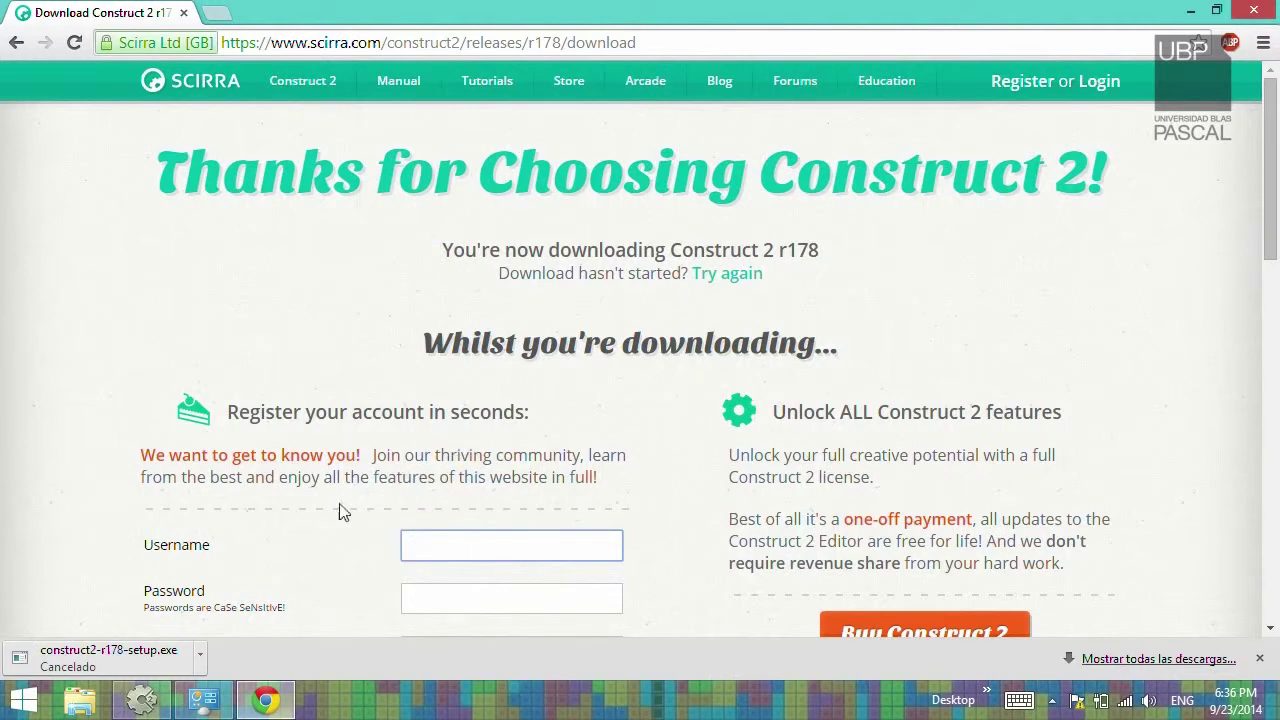
Switch to Construct 2 and create a new empty project with default settings
{"action": "left_click", "coordinate": [146, 703]}
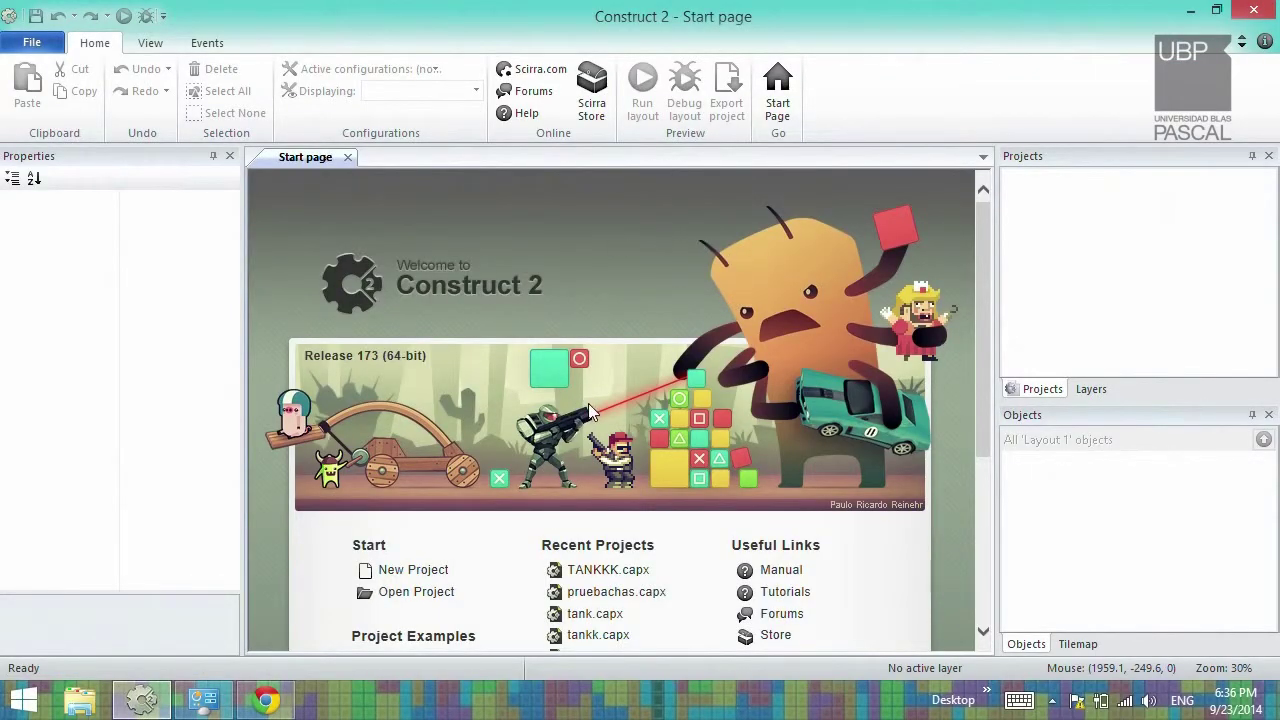
{"action": "left_click_drag", "start_coordinate": [982, 287], "coordinate": [980, 351]}
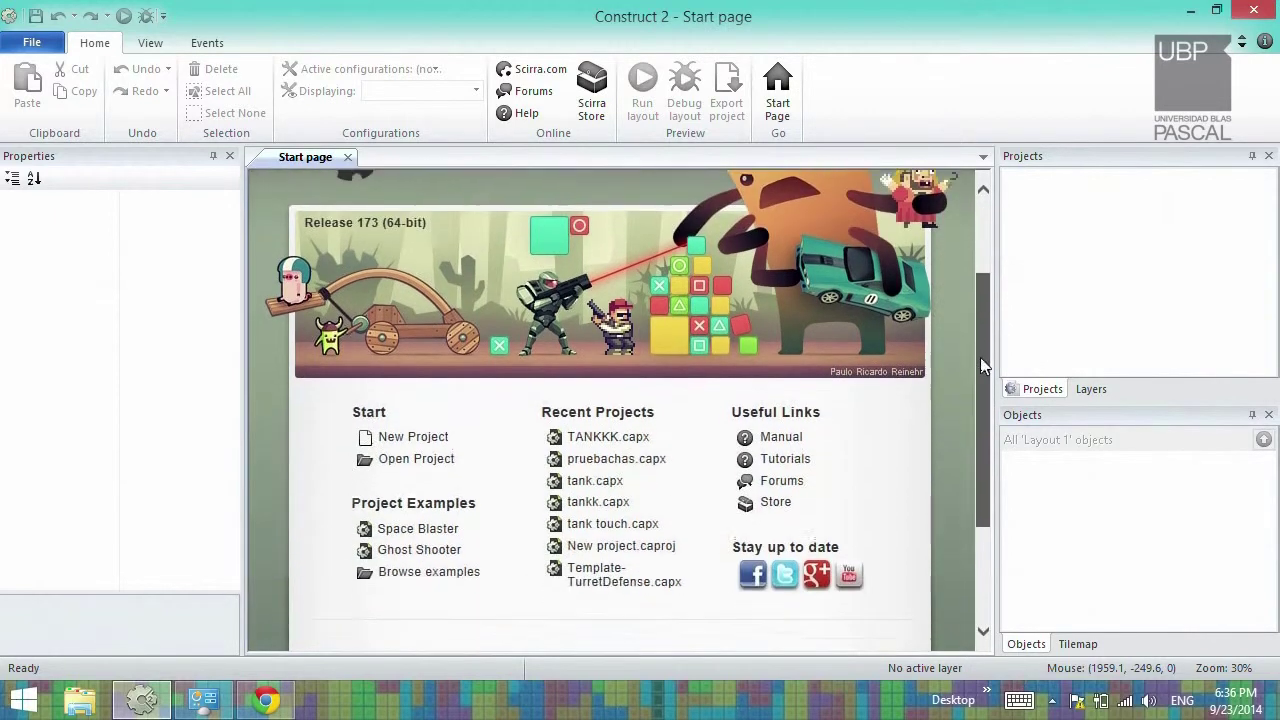
{"action": "left_click", "coordinate": [395, 445]}
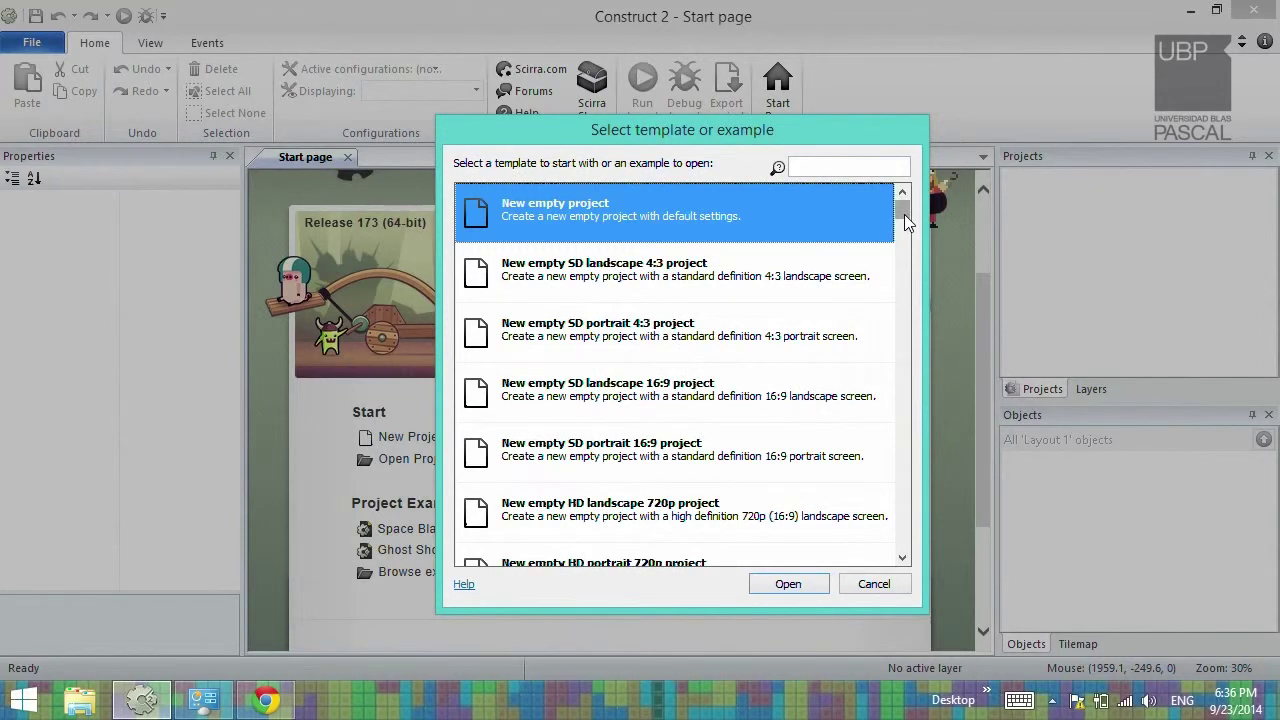
{"action": "mouse_move", "coordinate": [904, 220]}
{"action": "left_mouse_down"}
{"action": "mouse_move", "coordinate": [916, 406]}
{"action": "mouse_move", "coordinate": [938, 486]}
{"action": "mouse_move", "coordinate": [928, 545]}
{"action": "mouse_move", "coordinate": [916, 212]}
{"action": "left_mouse_up"}
{"action": "left_click", "coordinate": [783, 590]}
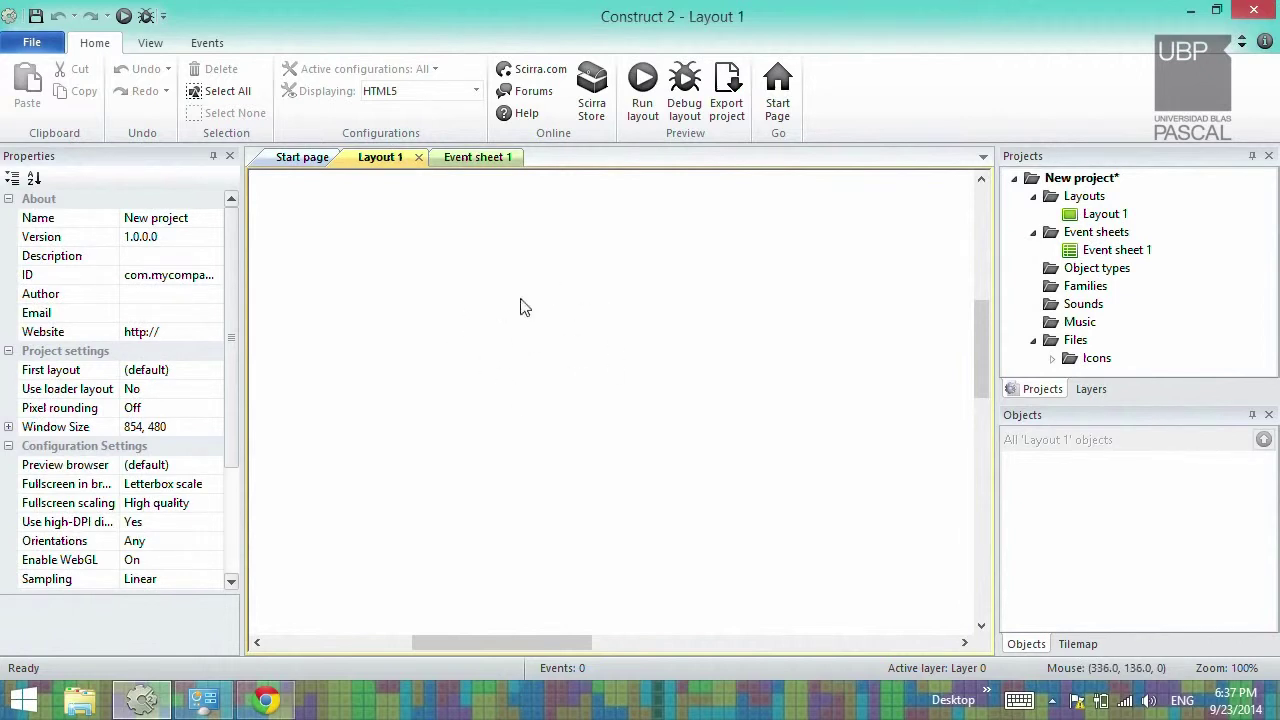
Insert a Sprite object into Layout 1 at about 325, 143 and move its image editor clear
{"action": "double_click", "coordinate": [596, 367]}
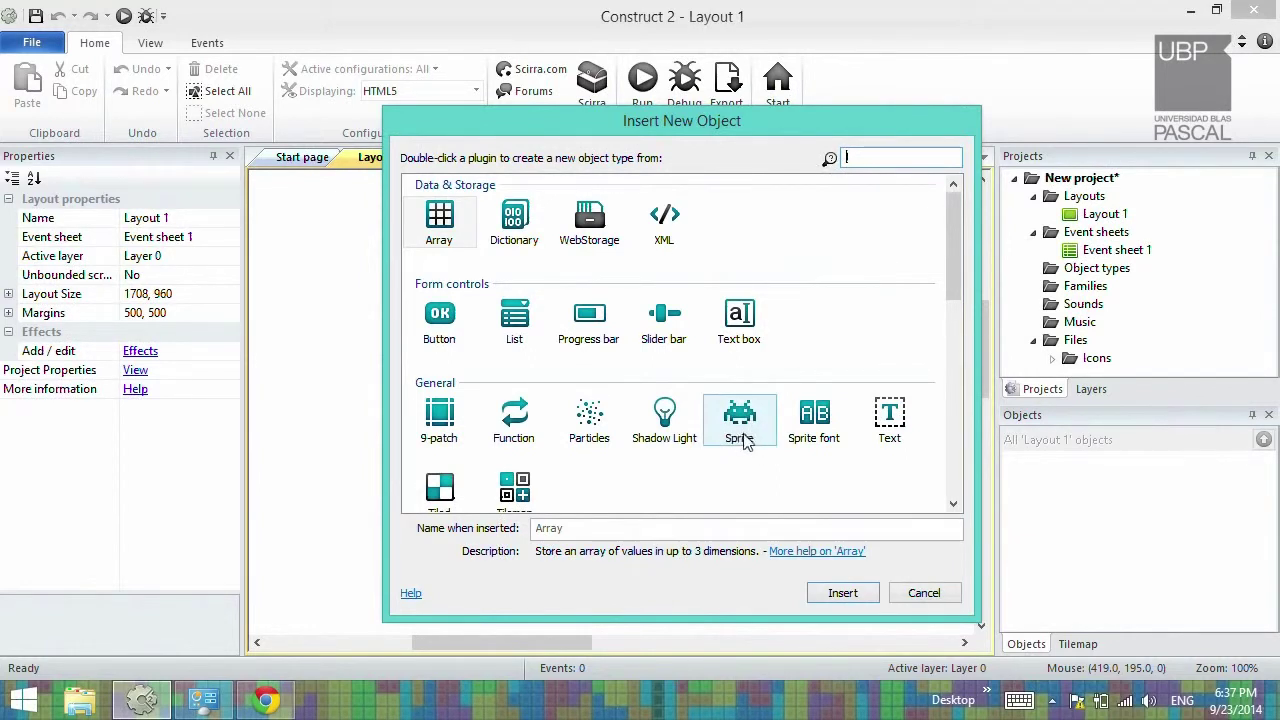
{"action": "double_click", "coordinate": [739, 425]}
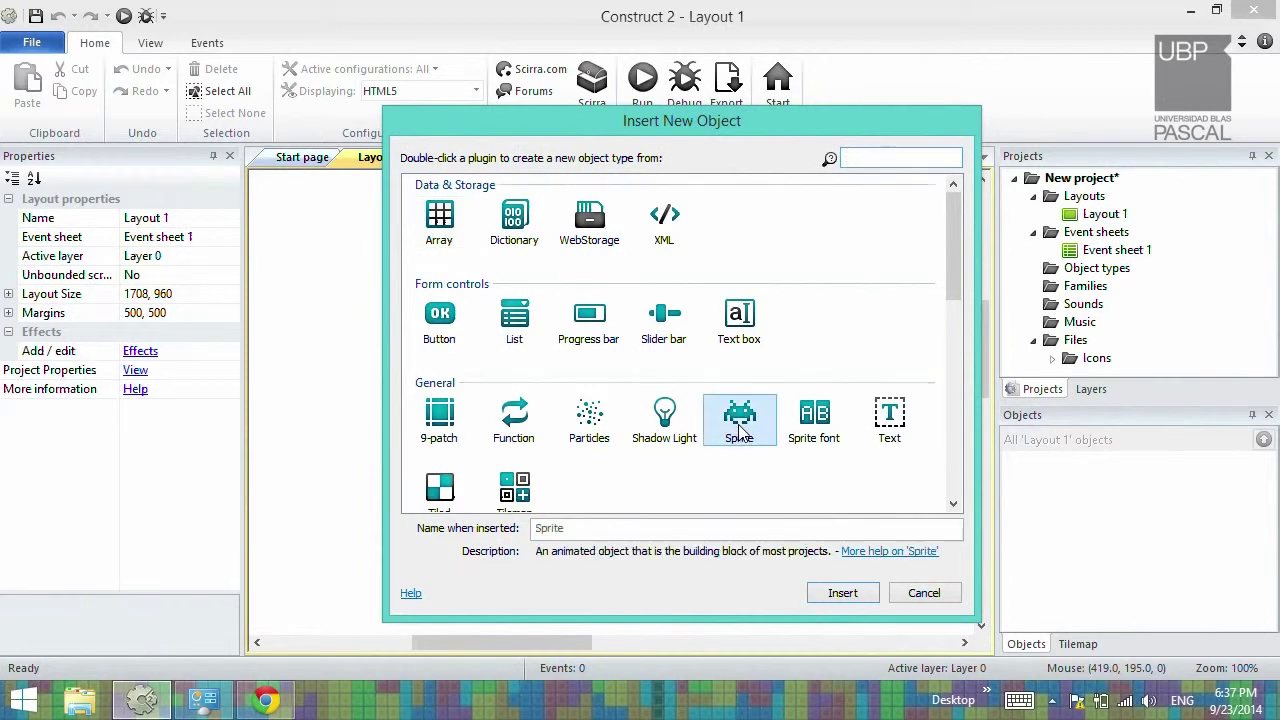
{"action": "left_click", "coordinate": [509, 314]}
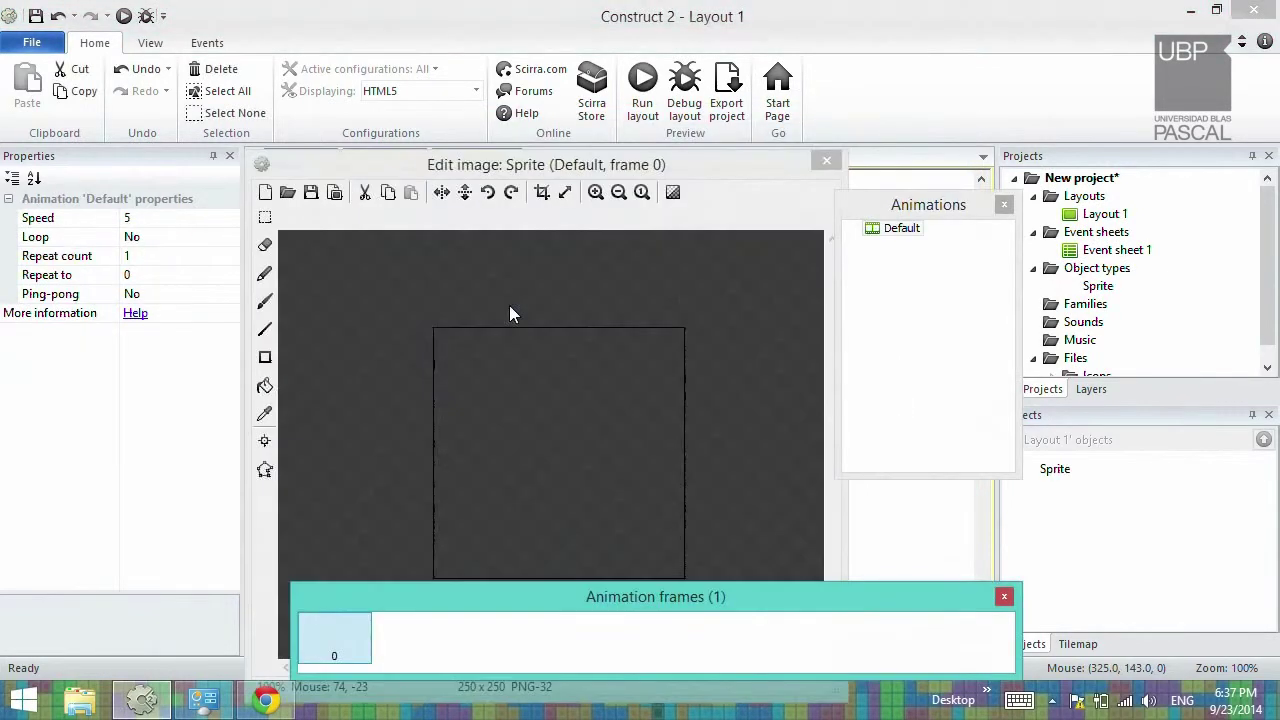
{"action": "left_click", "coordinate": [535, 166]}
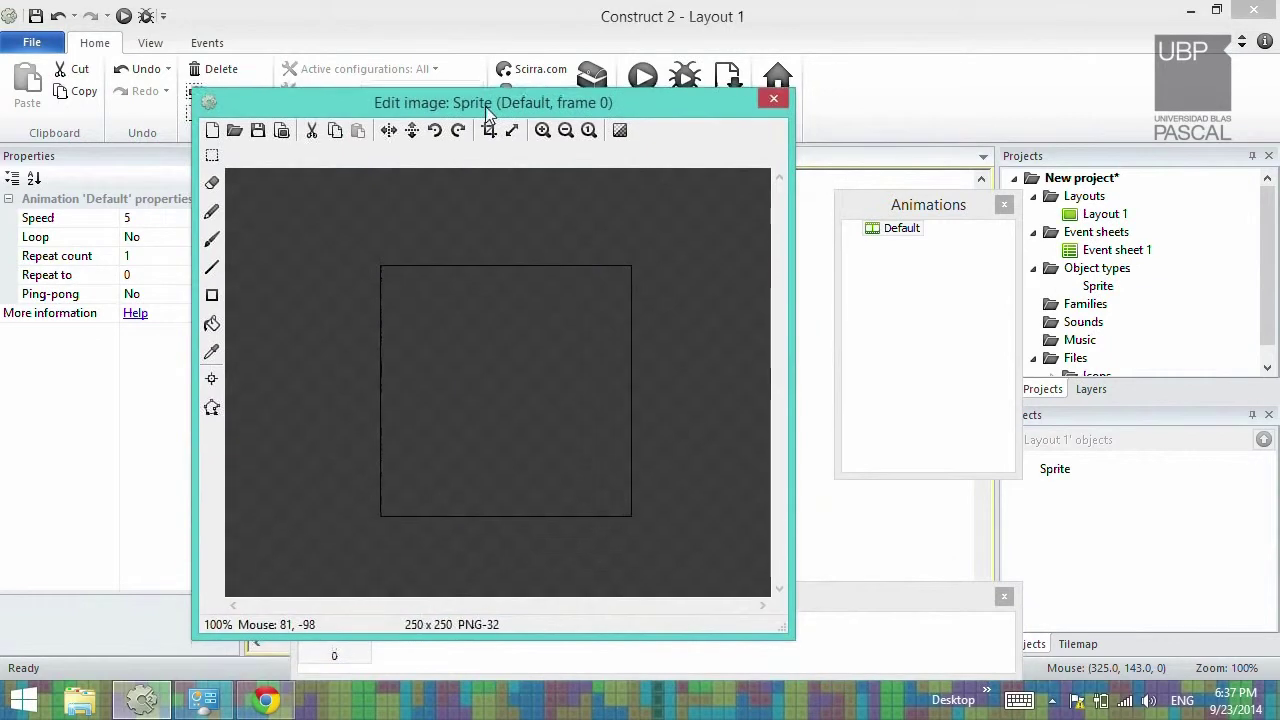
Paint two eyes and a smiling mouth on the sprite's image with a black size 10 brush
{"action": "left_click", "coordinate": [212, 237]}
{"action": "mouse_move", "coordinate": [465, 303]}
{"action": "left_mouse_down"}
{"action": "mouse_move", "coordinate": [468, 321]}
{"action": "mouse_move", "coordinate": [508, 314]}
{"action": "left_mouse_up"}
{"action": "mouse_move", "coordinate": [458, 376]}
{"action": "left_mouse_down"}
{"action": "mouse_move", "coordinate": [491, 387]}
{"action": "mouse_move", "coordinate": [533, 350]}
{"action": "left_mouse_up"}
Start loading an image file for the sprite and look through the Platformer pixel folder within Sprites
{"action": "left_click", "coordinate": [234, 129]}
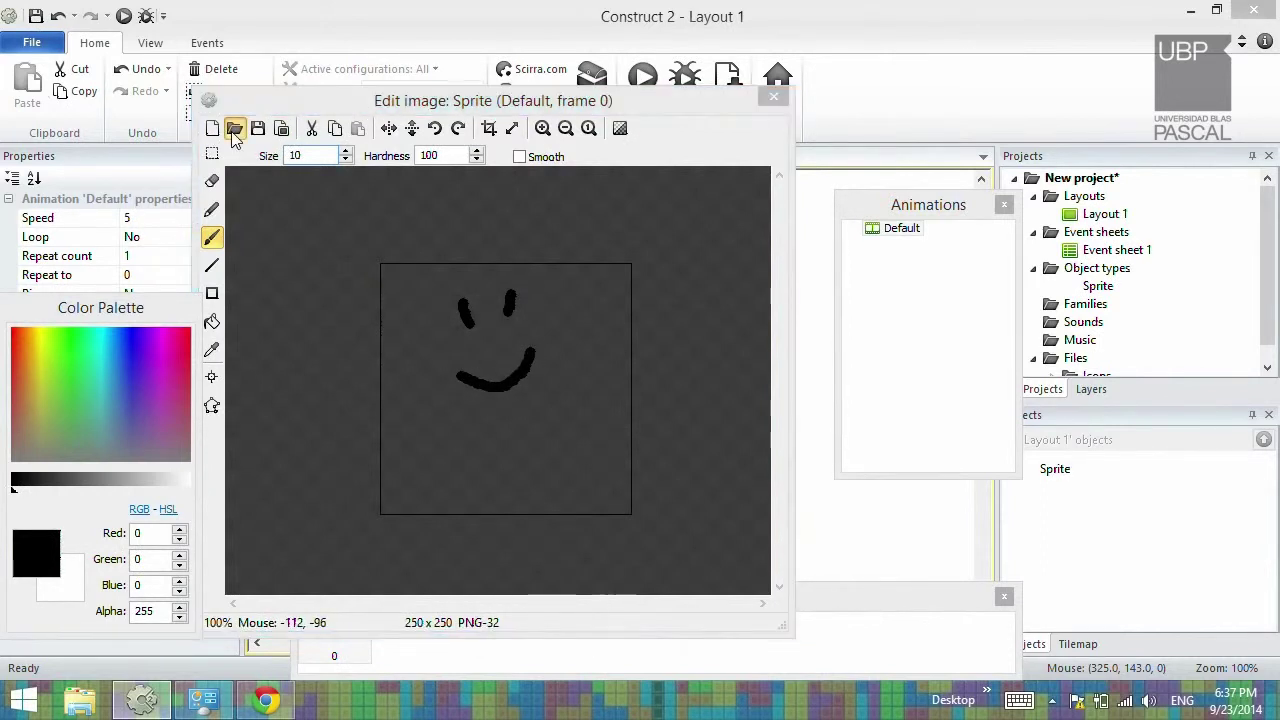
{"action": "left_click", "coordinate": [384, 160]}
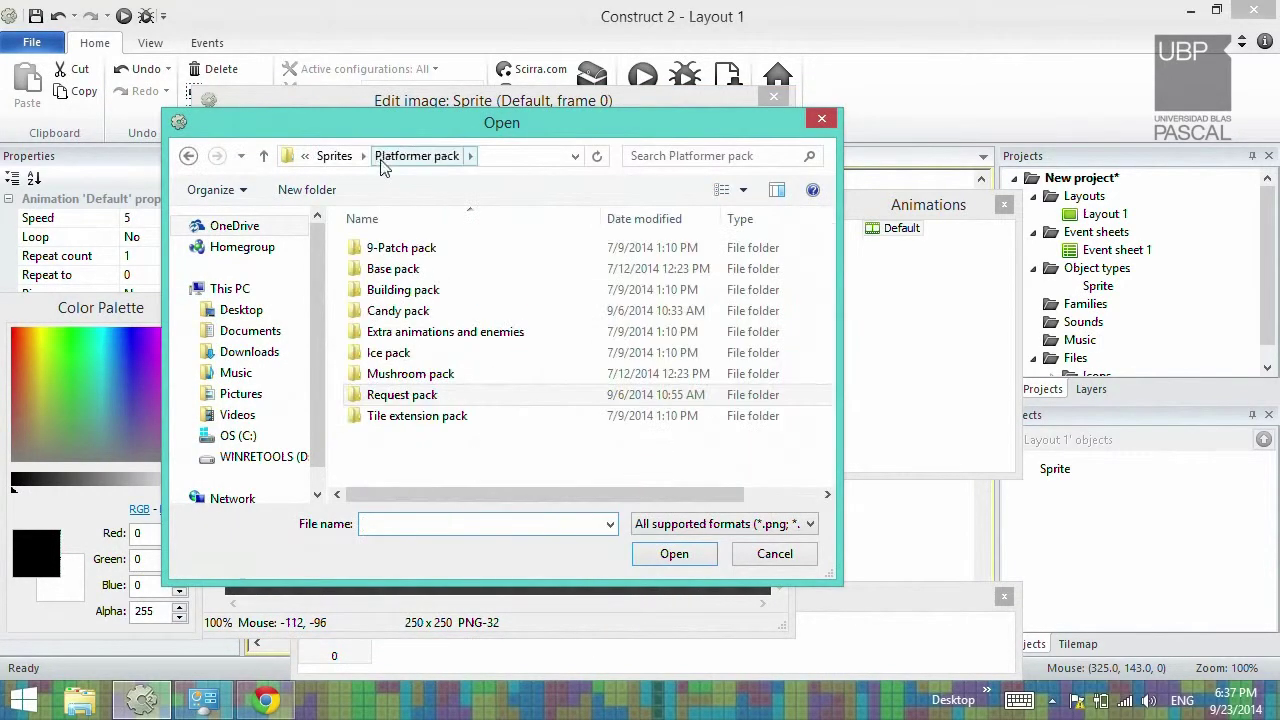
{"action": "left_click", "coordinate": [334, 160]}
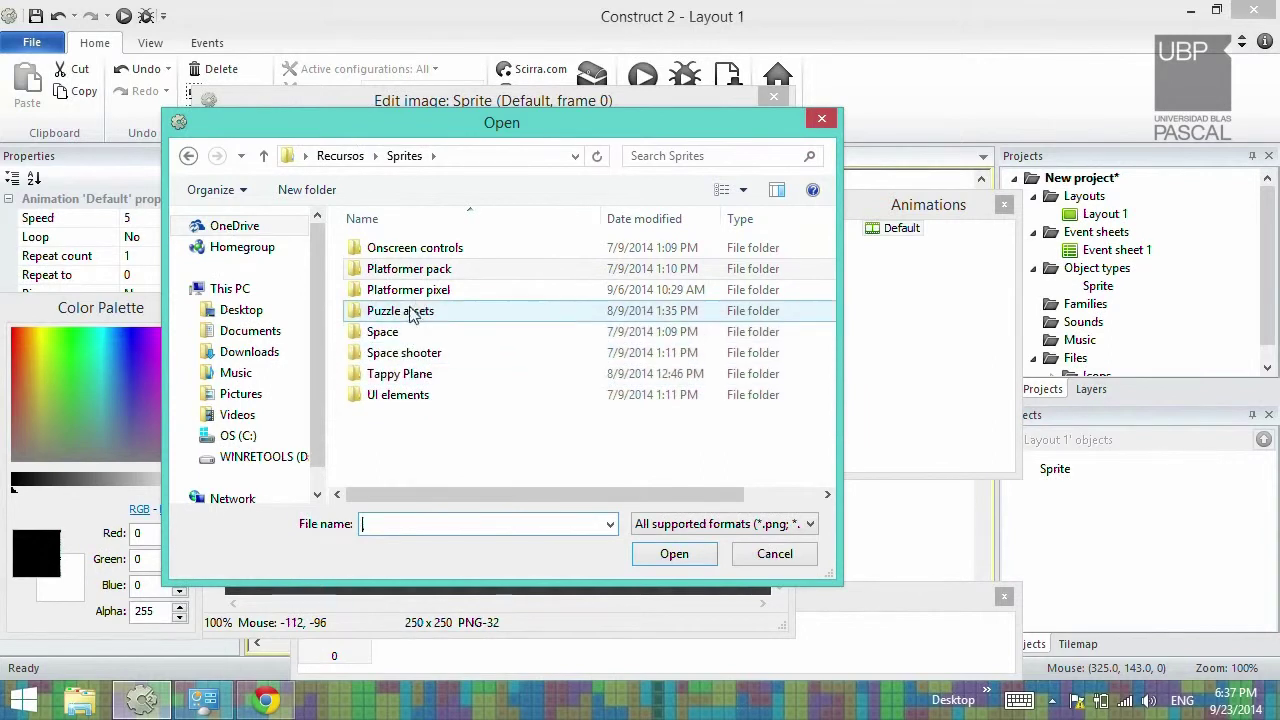
{"action": "left_click", "coordinate": [437, 289]}
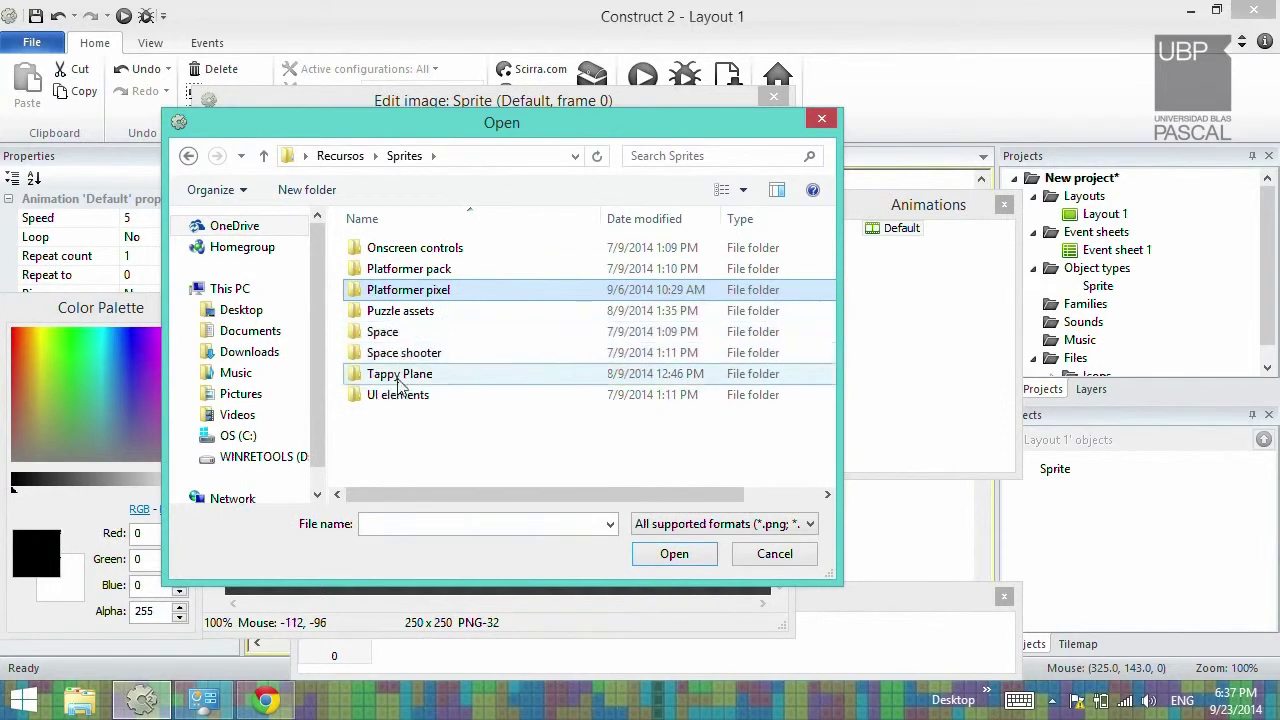
{"action": "double_click", "coordinate": [410, 292]}
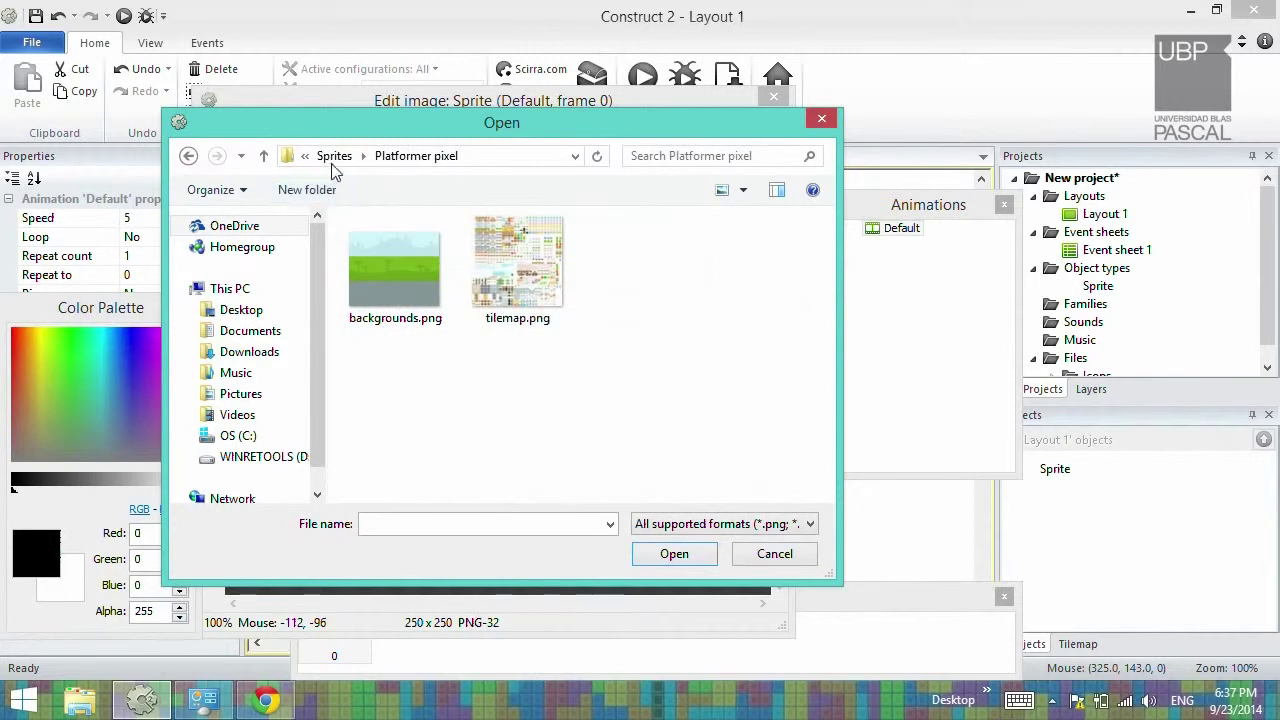
Load alienBlue.png from the Platformer pack's Extra animations and enemies, Alien sprites folder as the sprite image and close the image editor
{"action": "left_click", "coordinate": [335, 157]}
{"action": "double_click", "coordinate": [405, 268]}
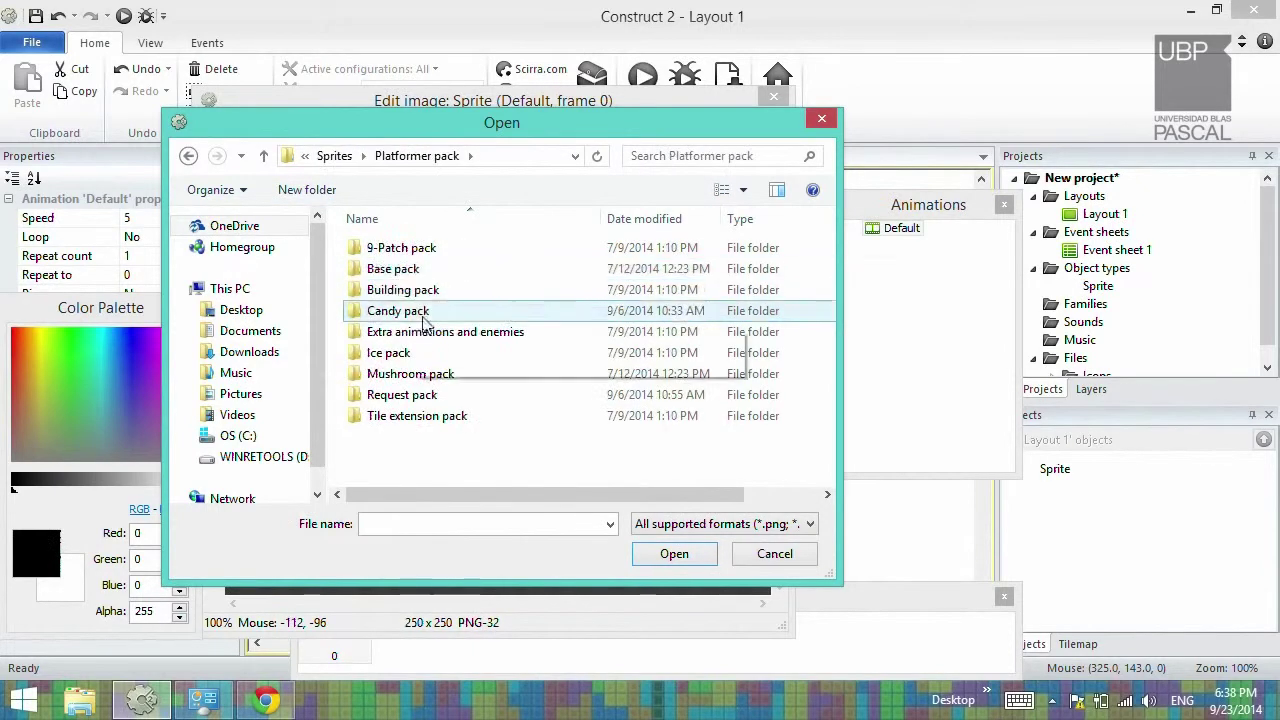
{"action": "double_click", "coordinate": [395, 332]}
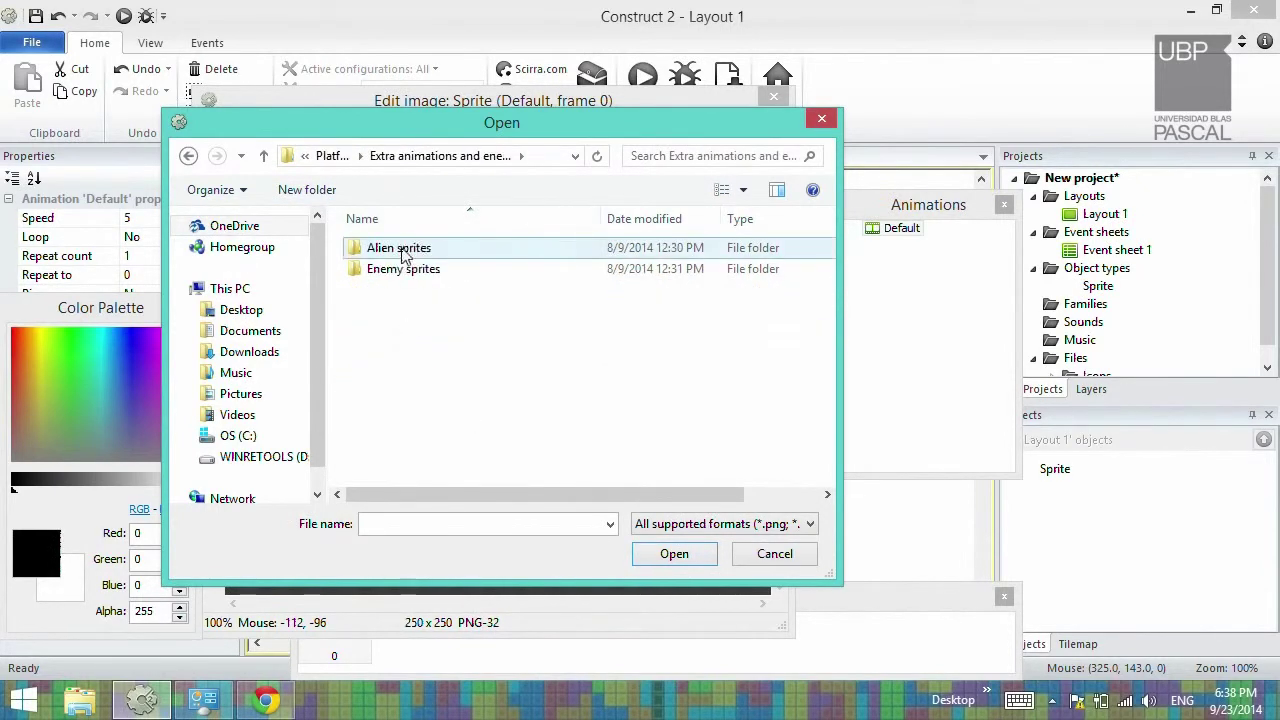
{"action": "double_click", "coordinate": [400, 249]}
{"action": "scroll", "coordinate": [403, 258], "scroll_direction": "down", "scroll_amount": 3}
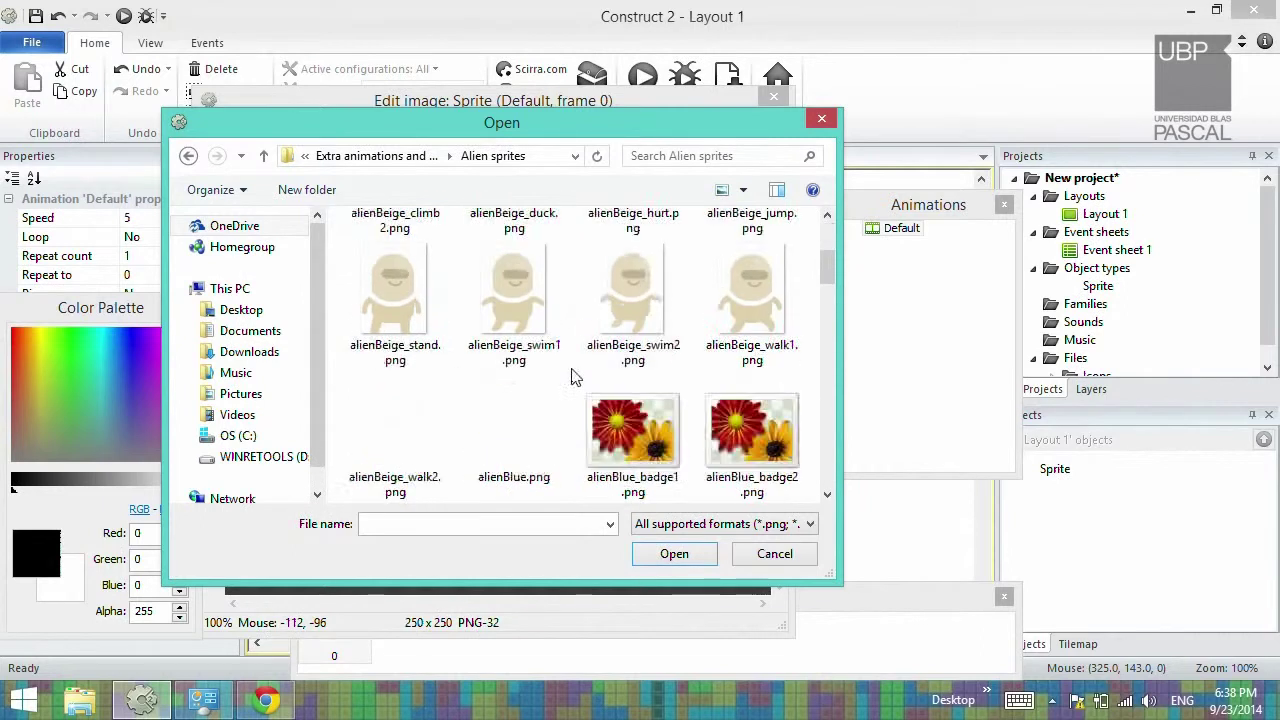
{"action": "left_click", "coordinate": [530, 448]}
{"action": "double_click", "coordinate": [527, 437]}
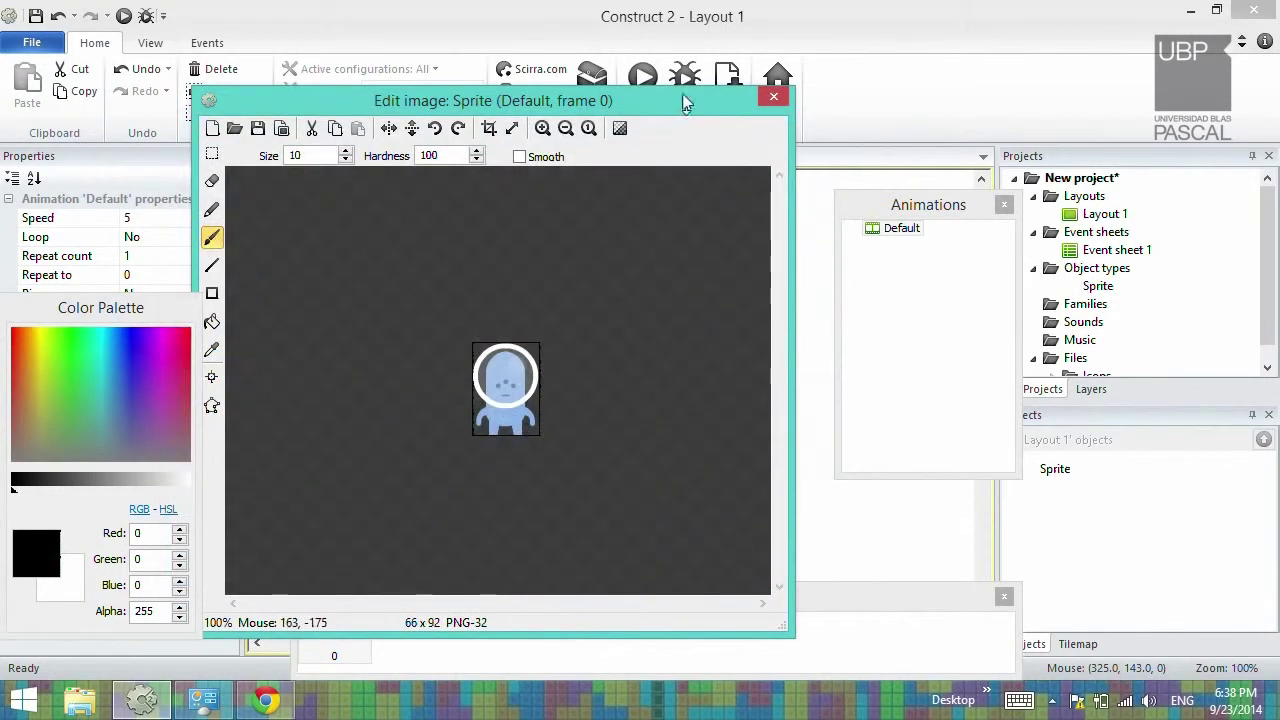
{"action": "left_click", "coordinate": [774, 97]}
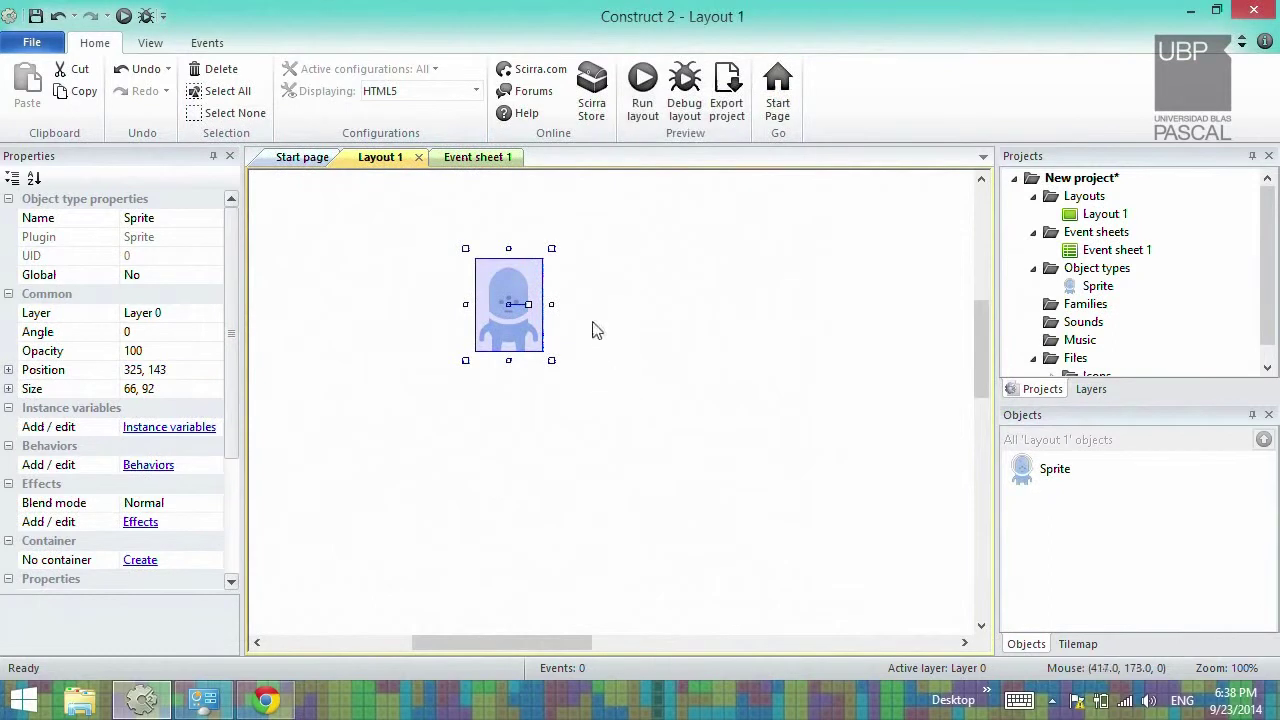
Move the alien sprite down to position 325, 152 and open its behaviors list beside it
{"action": "mouse_move", "coordinate": [493, 355]}
{"action": "left_mouse_down"}
{"action": "mouse_move", "coordinate": [540, 392]}
{"action": "mouse_move", "coordinate": [504, 348]}
{"action": "left_mouse_up"}
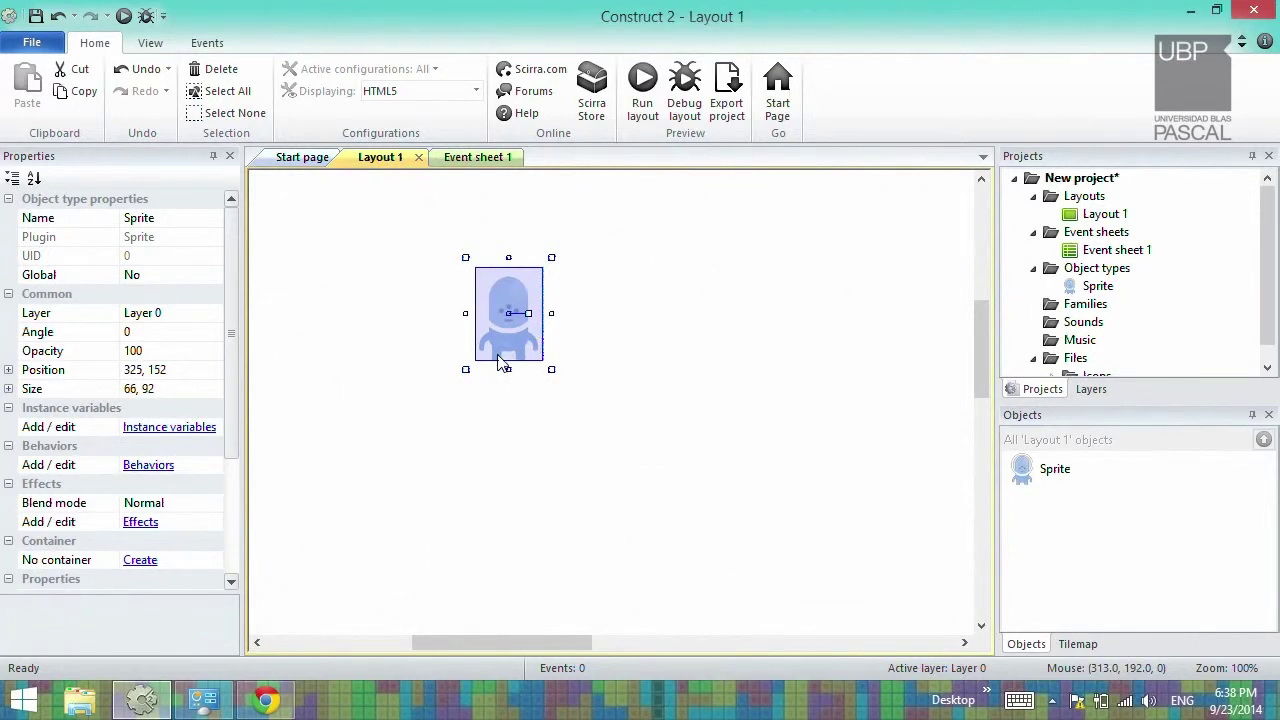
{"action": "left_click_drag", "start_coordinate": [240, 302], "coordinate": [237, 312]}
{"action": "scroll", "coordinate": [234, 340], "scroll_direction": "down", "scroll_amount": 1}
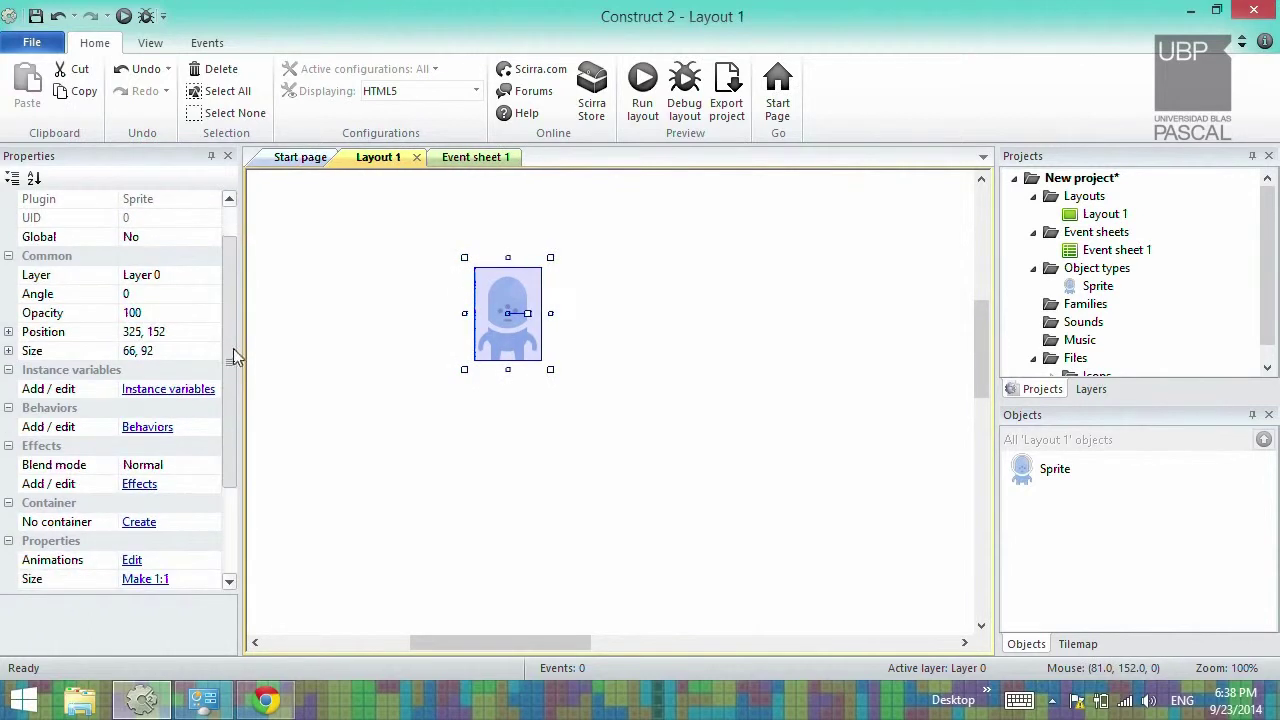
{"action": "left_click", "coordinate": [148, 427]}
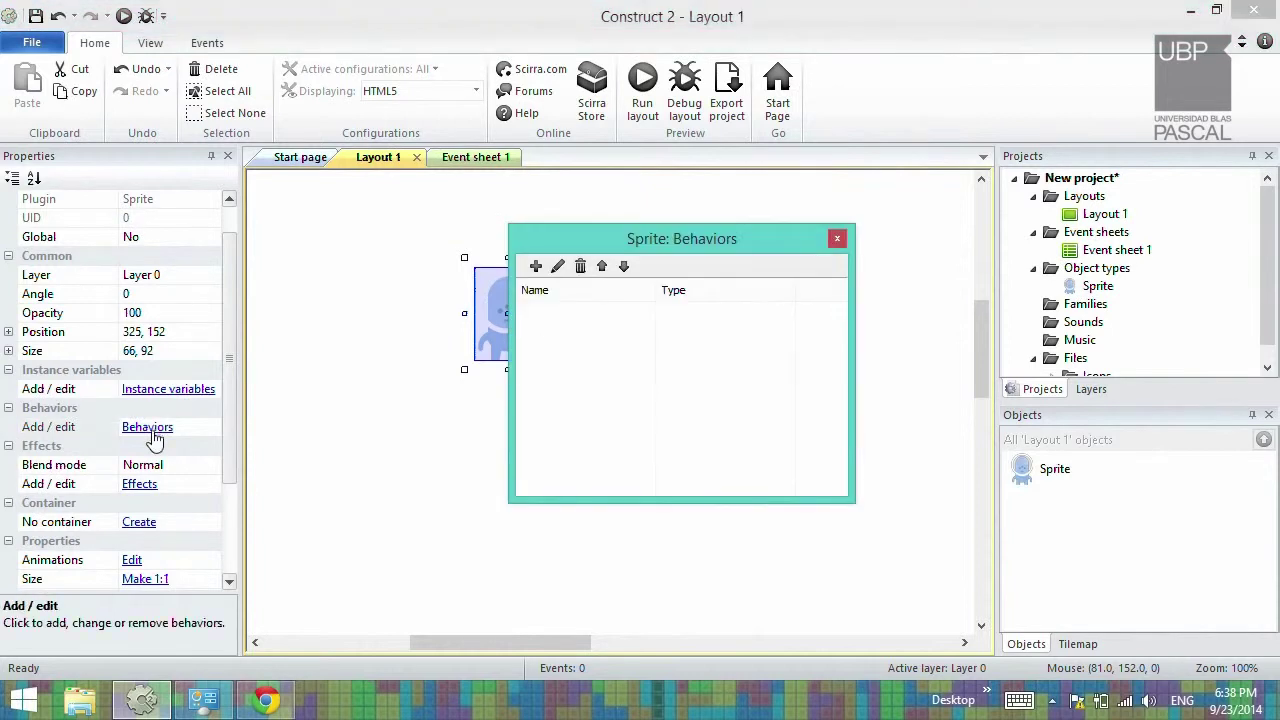
{"action": "left_click_drag", "start_coordinate": [566, 262], "coordinate": [689, 238]}
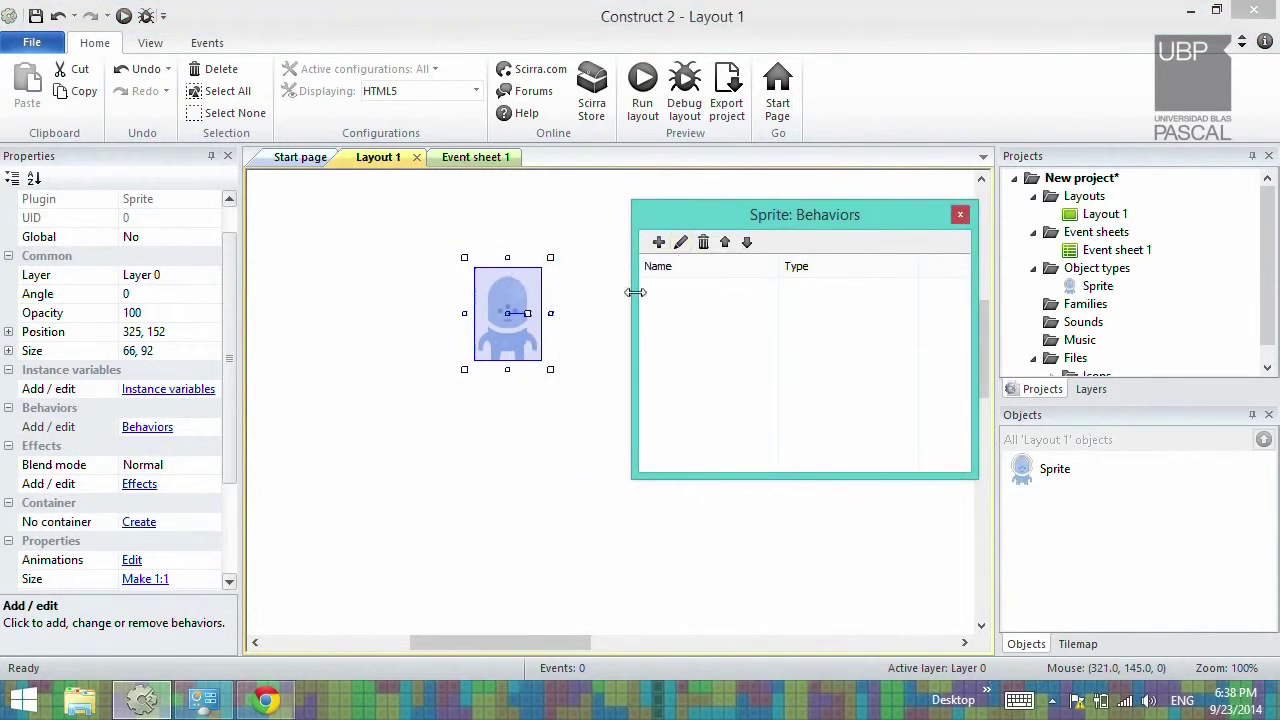
Add the Platform movement behavior to the alien sprite and close its behaviors list
{"action": "left_click", "coordinate": [659, 245]}
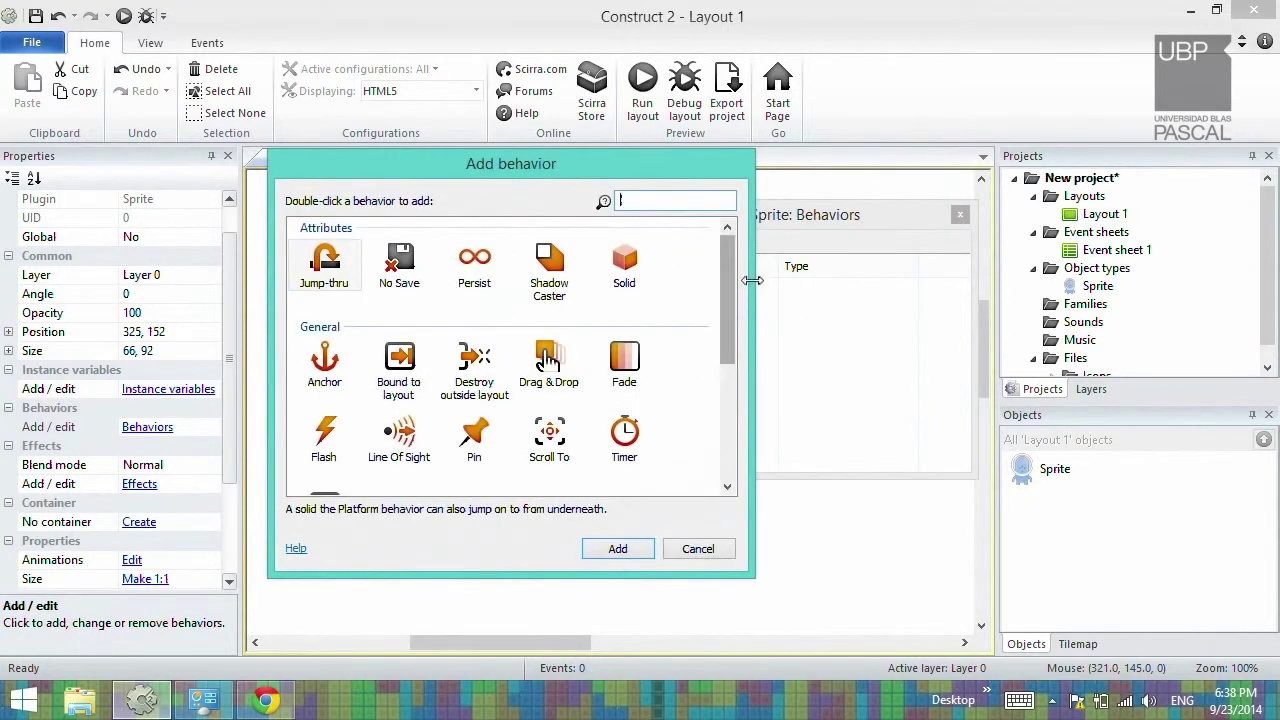
{"action": "left_click_drag", "start_coordinate": [729, 288], "coordinate": [783, 425]}
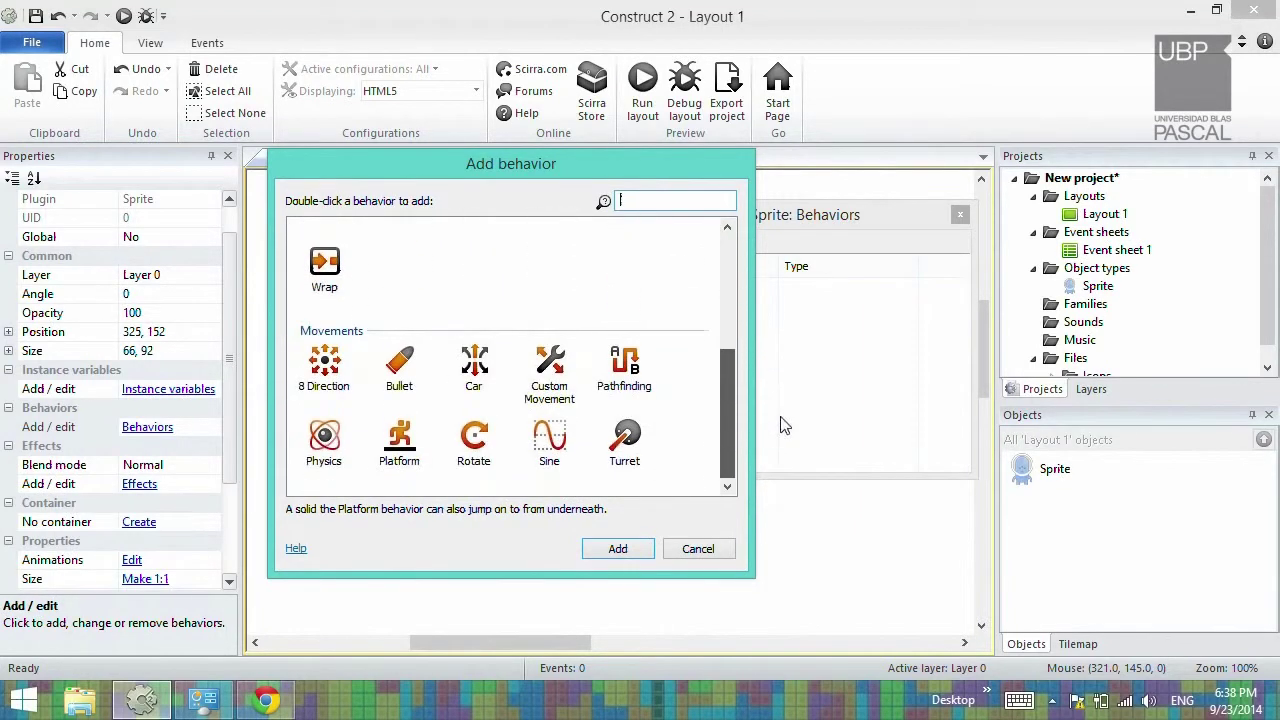
{"action": "left_click", "coordinate": [345, 378]}
{"action": "left_click", "coordinate": [405, 372]}
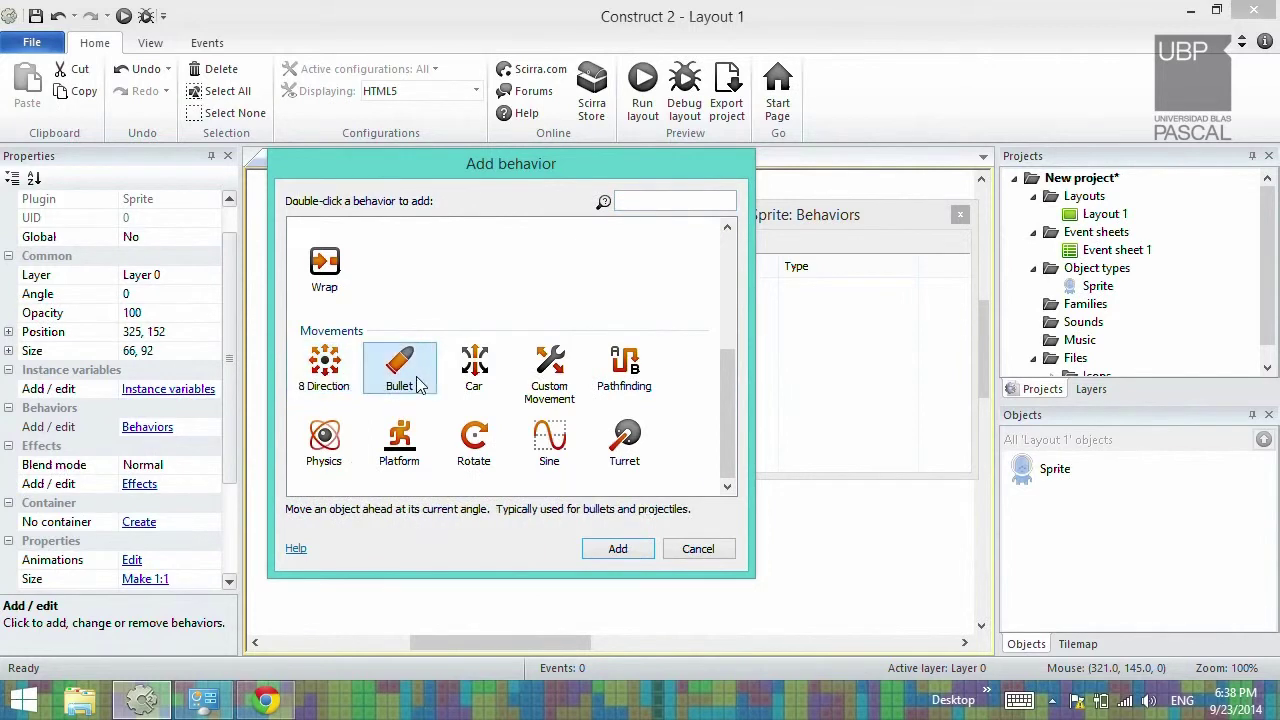
{"action": "left_click", "coordinate": [336, 452]}
{"action": "left_click", "coordinate": [420, 456]}
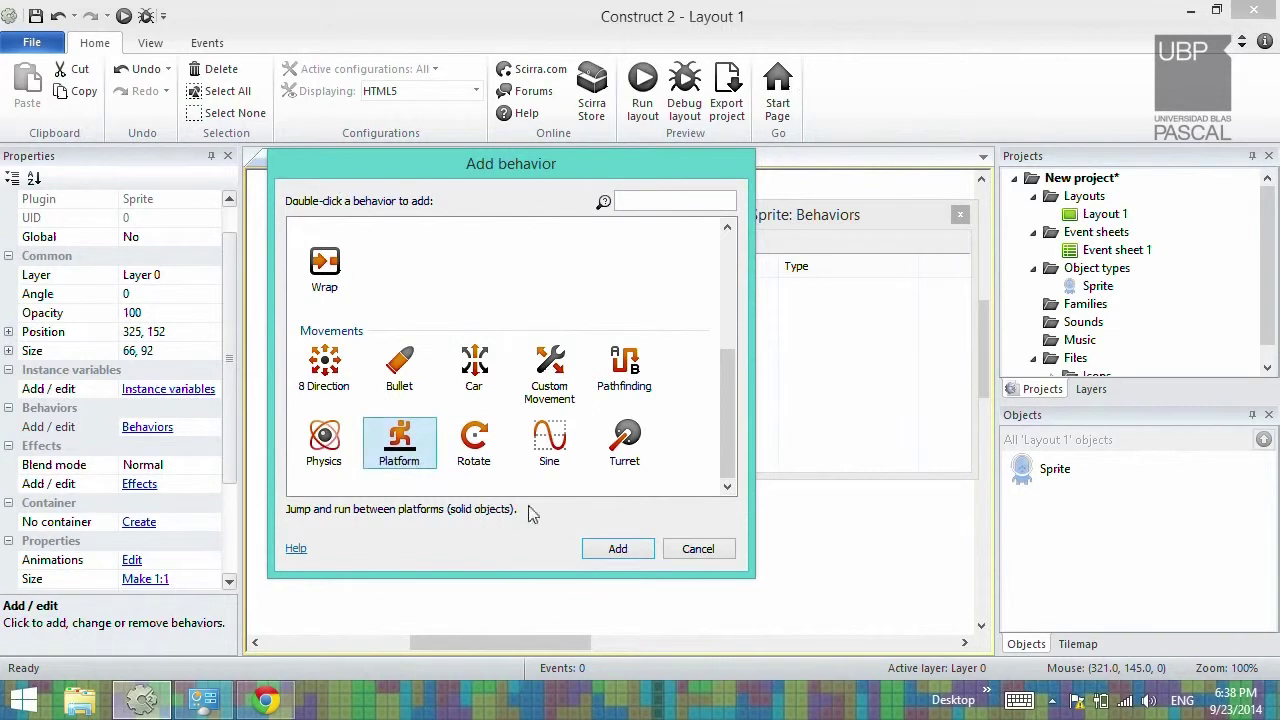
{"action": "left_click", "coordinate": [608, 555]}
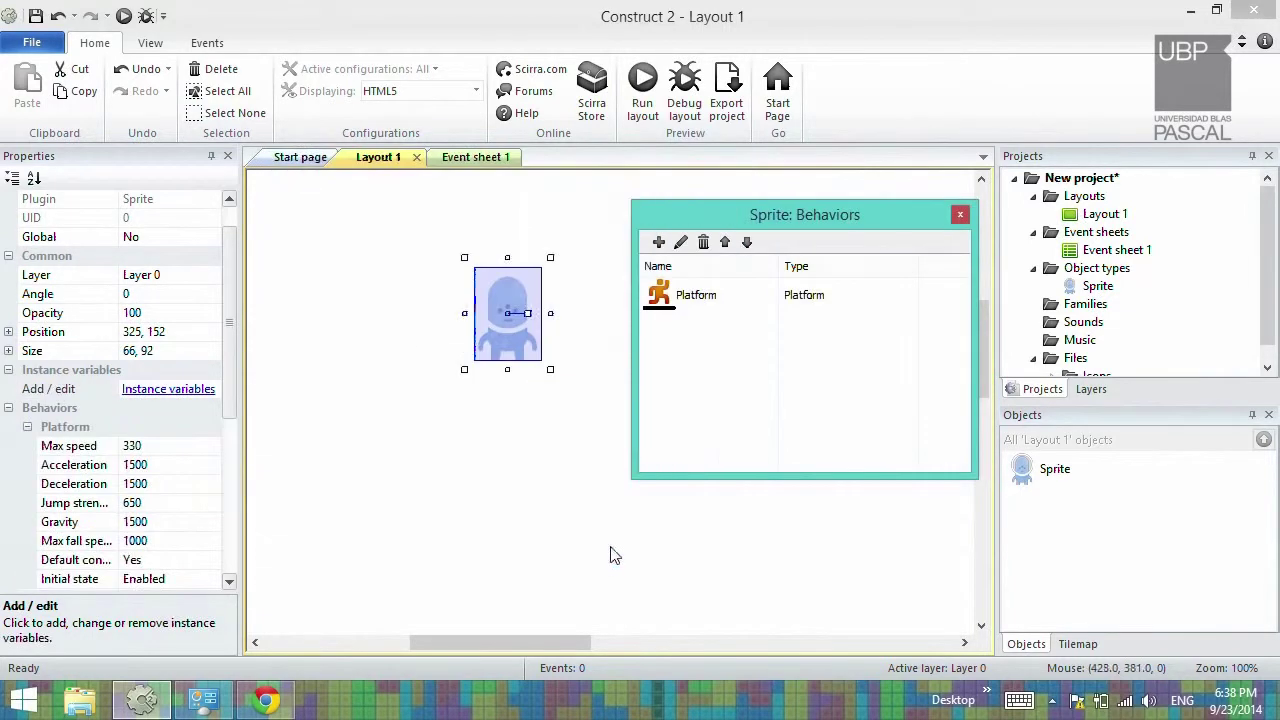
{"action": "left_click", "coordinate": [960, 216]}
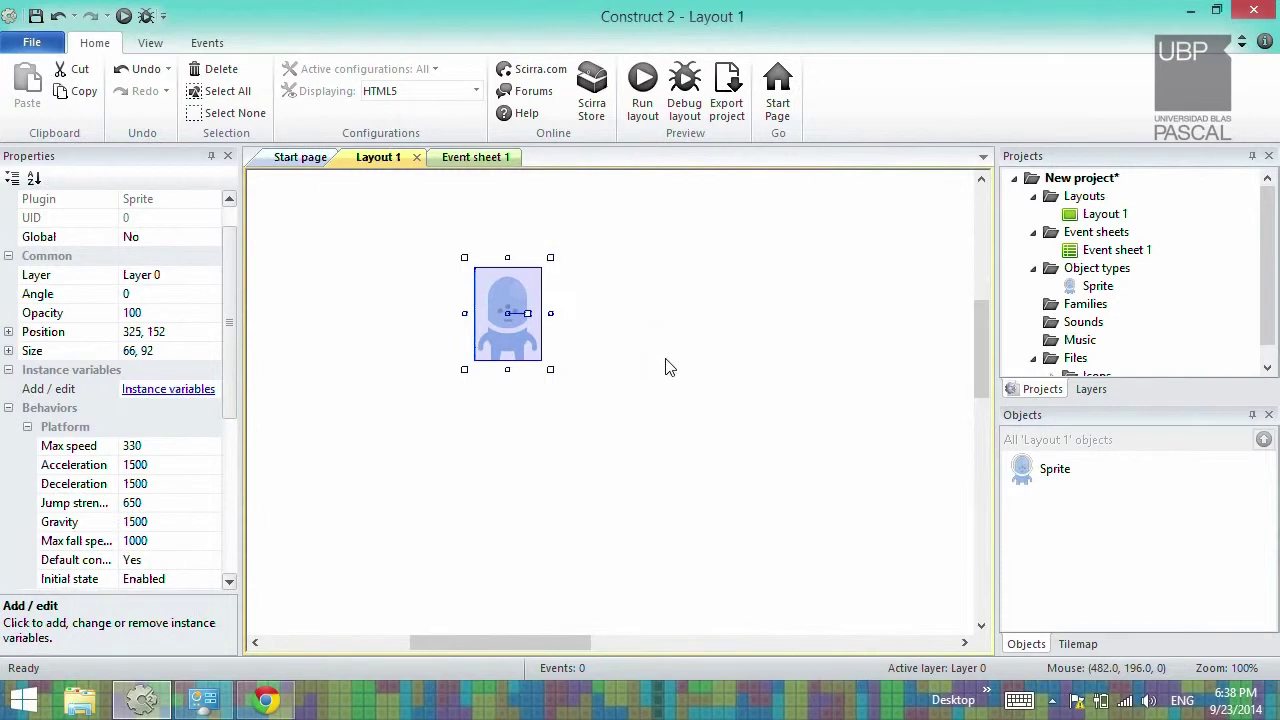
Run the layout preview in the browser and reload it twice to watch the alien sprite's platform movement
{"action": "left_click", "coordinate": [658, 112]}
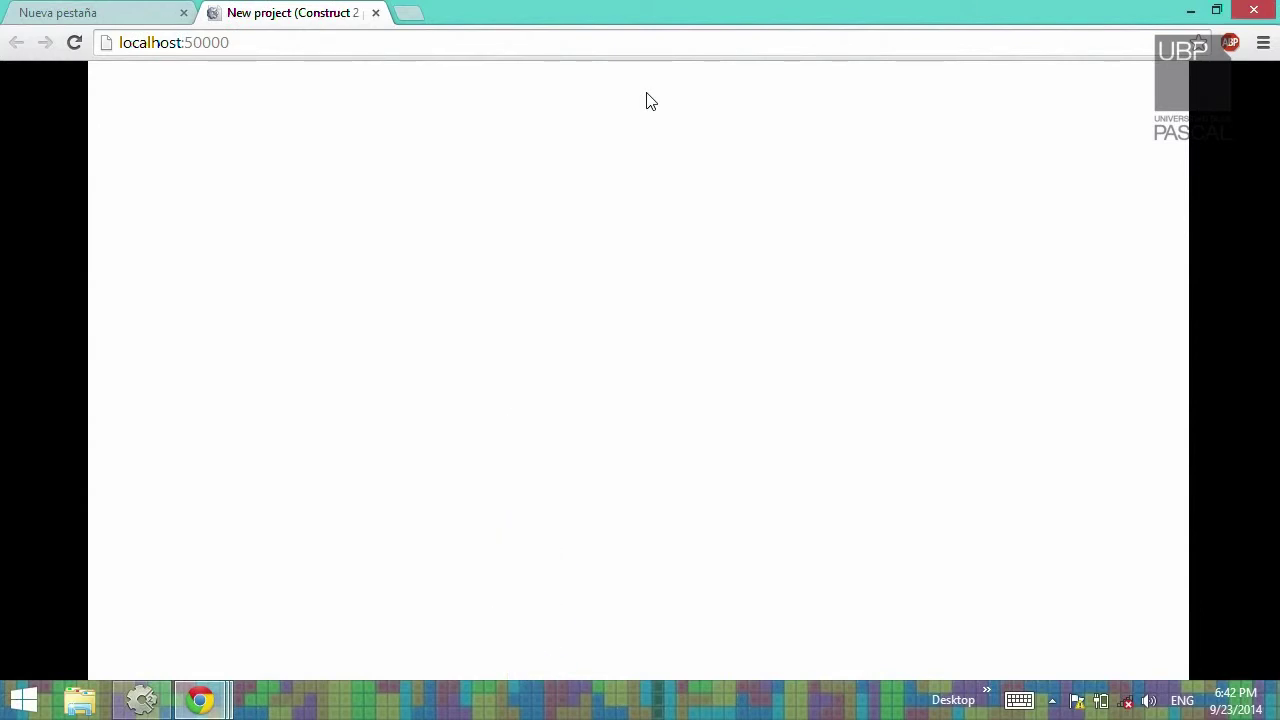
{"action": "key", "text": "F5"}
{"action": "key", "text": "F5"}
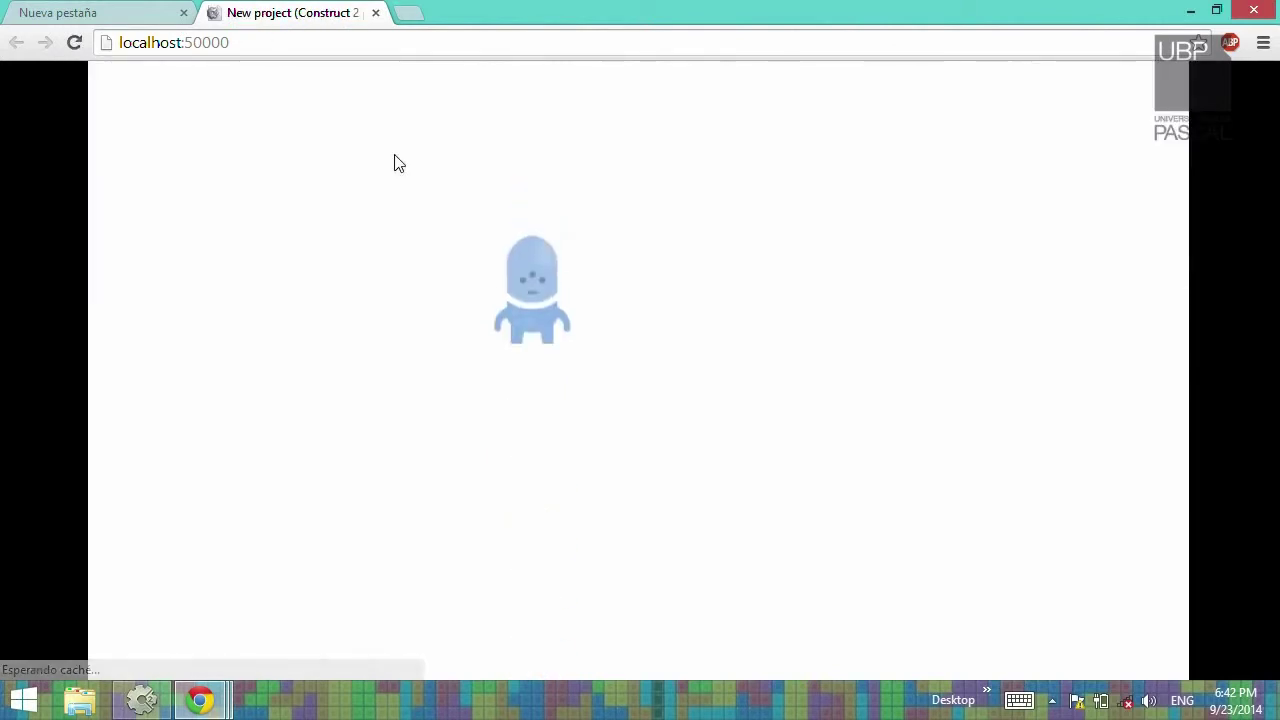
Return from the preview to Construct 2 and insert a second Sprite object in the layout at position 530, 240
{"action": "key", "text": "F5"}
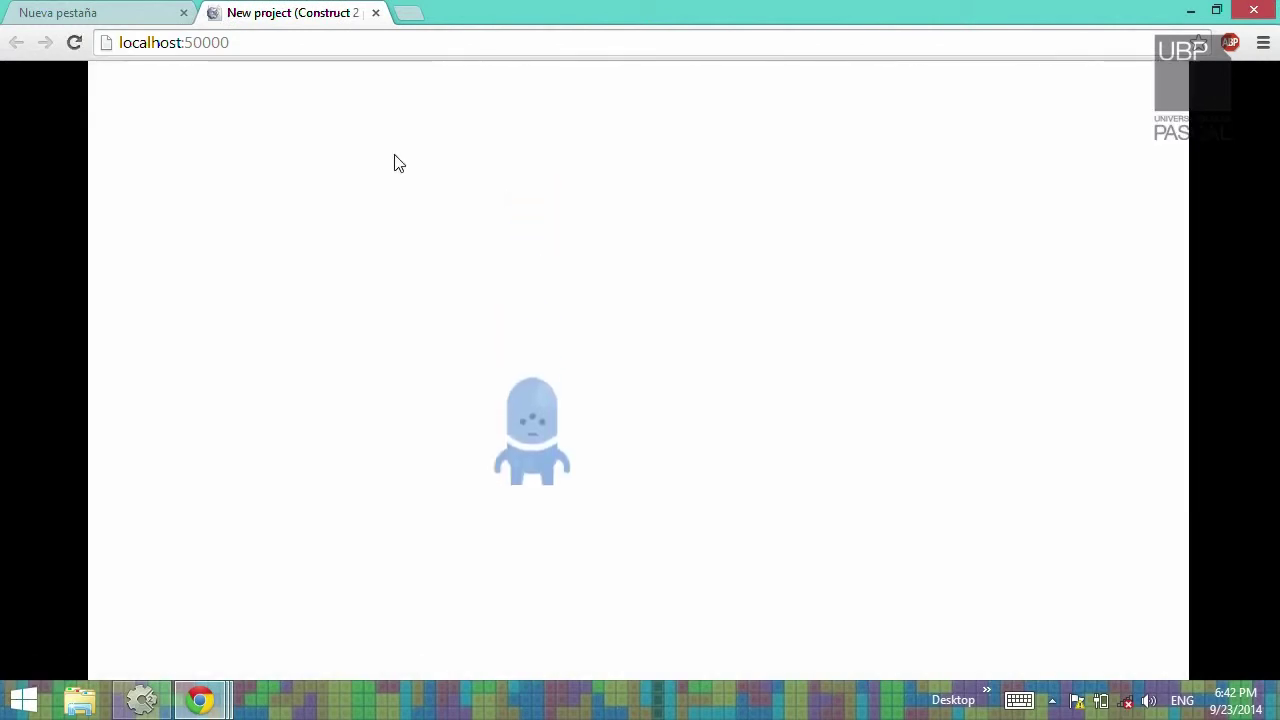
{"action": "left_click", "coordinate": [141, 700]}
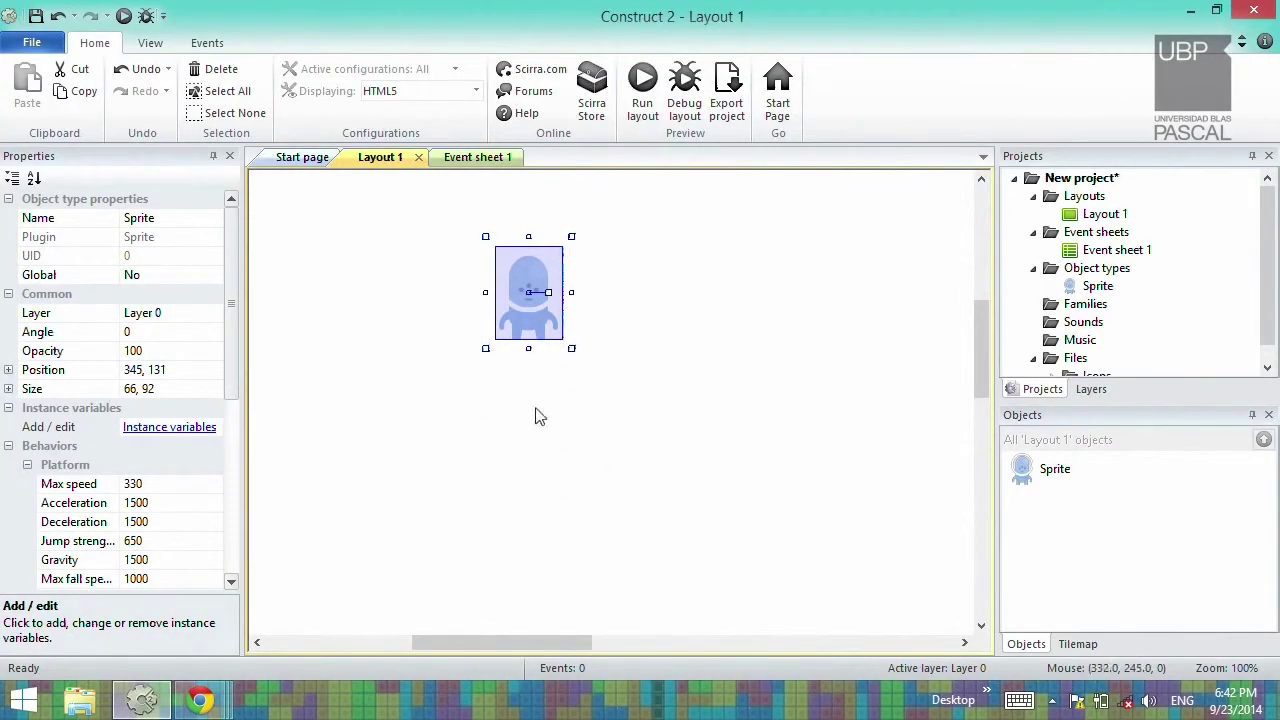
{"action": "left_click", "coordinate": [612, 412]}
{"action": "double_click", "coordinate": [631, 440]}
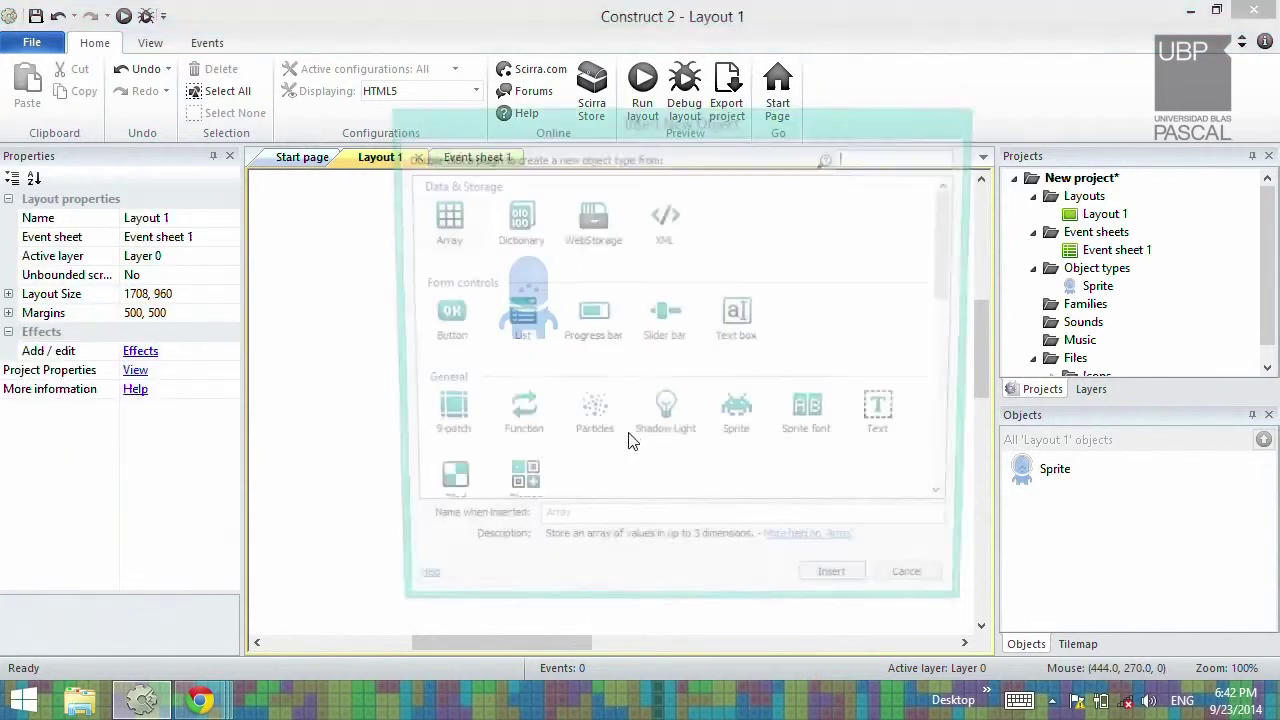
{"action": "double_click", "coordinate": [739, 420]}
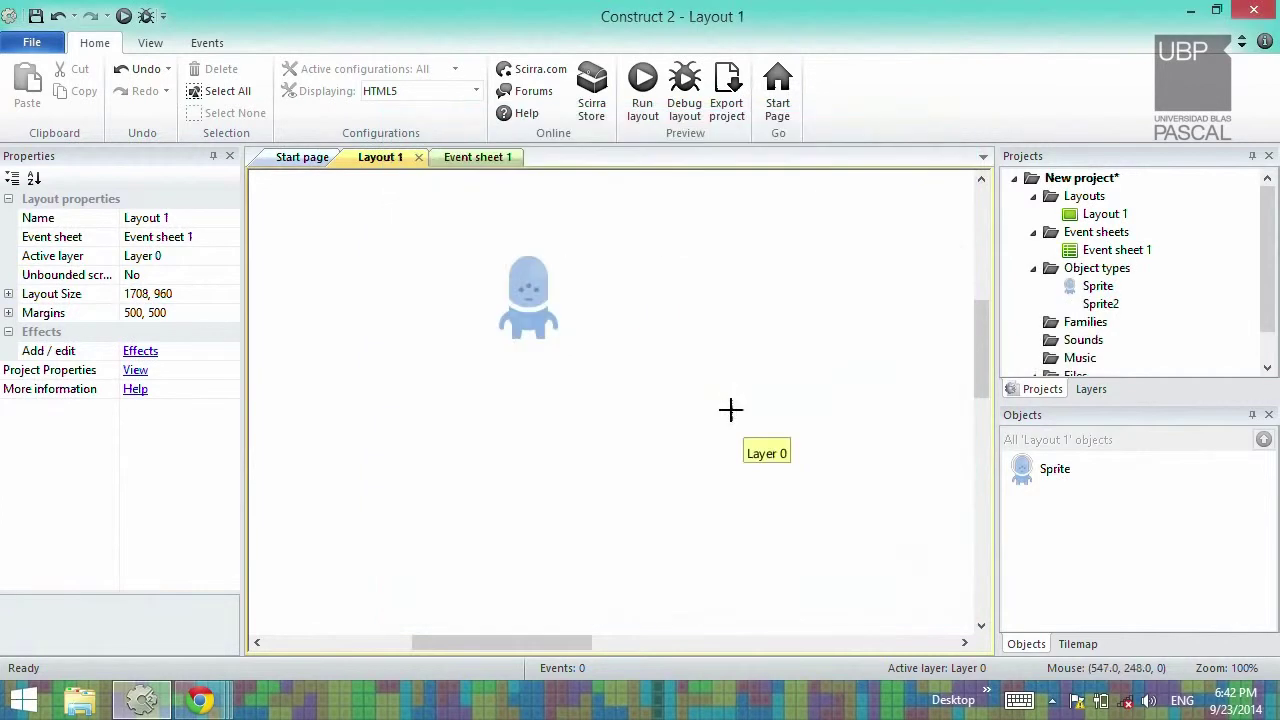
{"action": "left_click", "coordinate": [722, 406]}
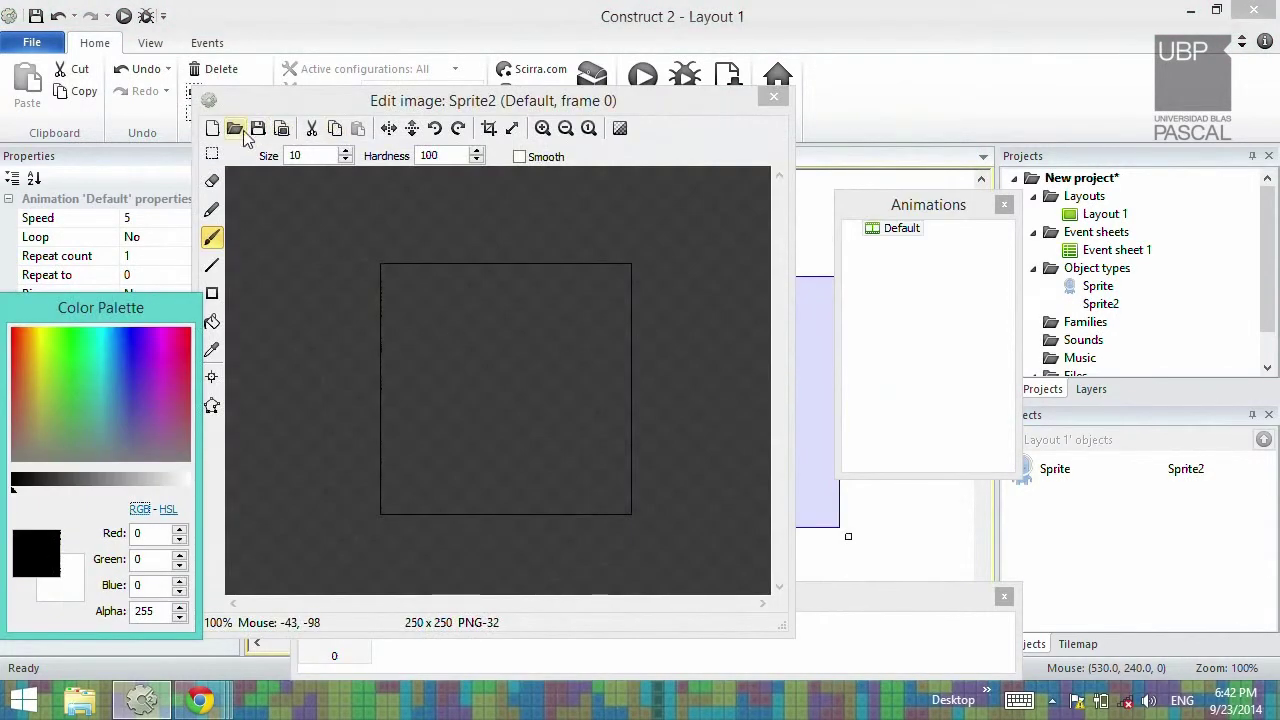
Load a plain light-blue wavy tile from the Platformer pack's Ice pack folder as the new sprite's image and close the image editor
{"action": "left_click", "coordinate": [236, 130]}
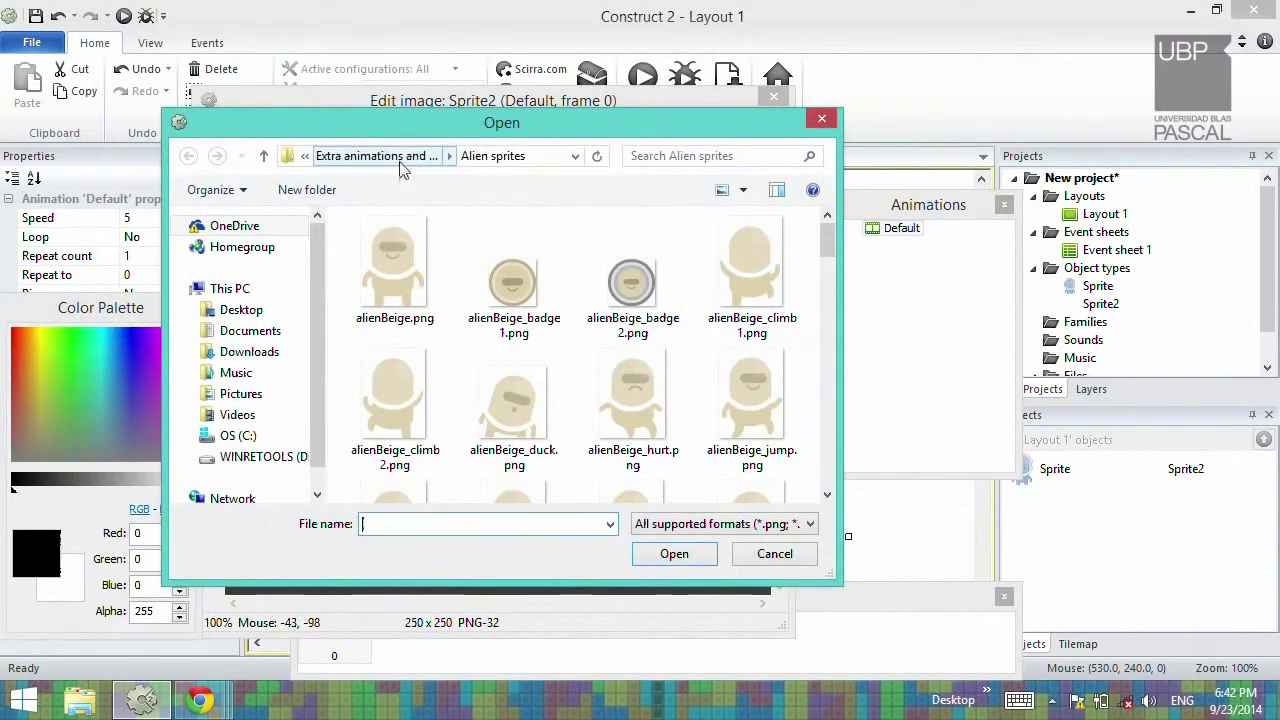
{"action": "left_click", "coordinate": [376, 156]}
{"action": "left_click", "coordinate": [338, 156]}
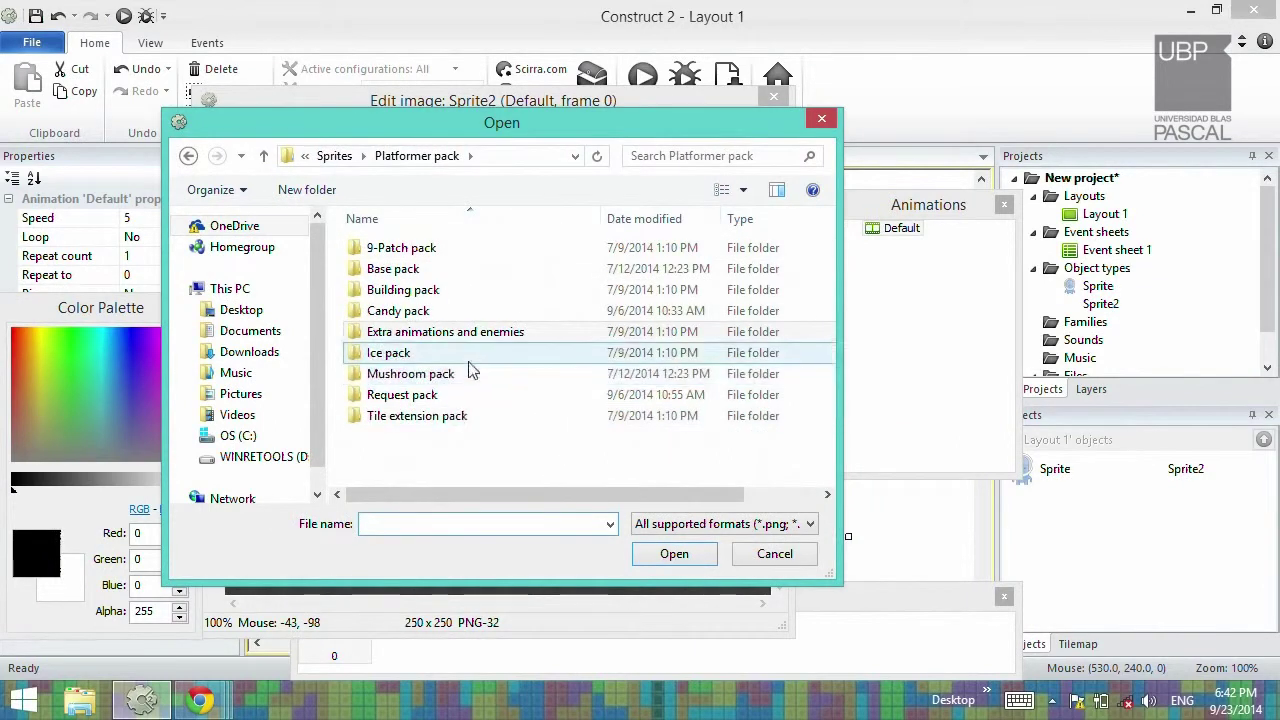
{"action": "double_click", "coordinate": [400, 352]}
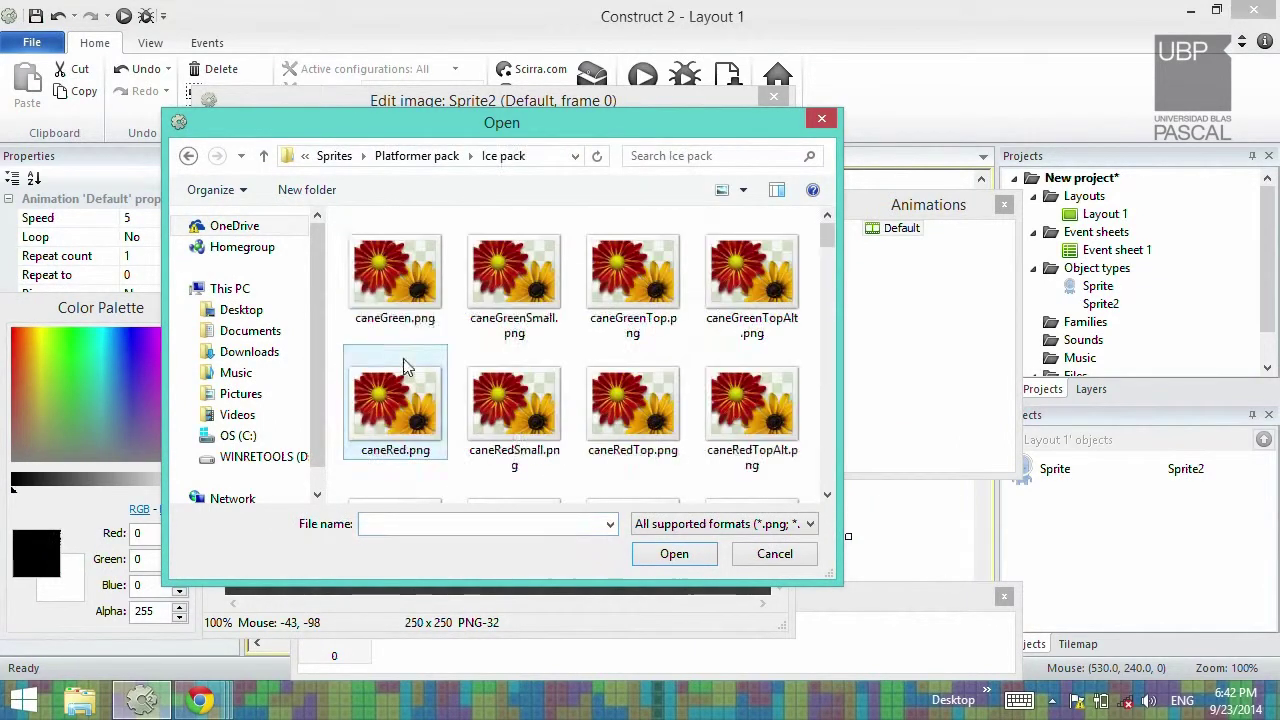
{"action": "left_click", "coordinate": [408, 368]}
{"action": "scroll", "coordinate": [497, 381], "scroll_direction": "down", "scroll_amount": 5}
{"action": "scroll", "coordinate": [497, 381], "scroll_direction": "down", "scroll_amount": 2}
{"action": "left_click", "coordinate": [420, 330]}
{"action": "double_click", "coordinate": [420, 330]}
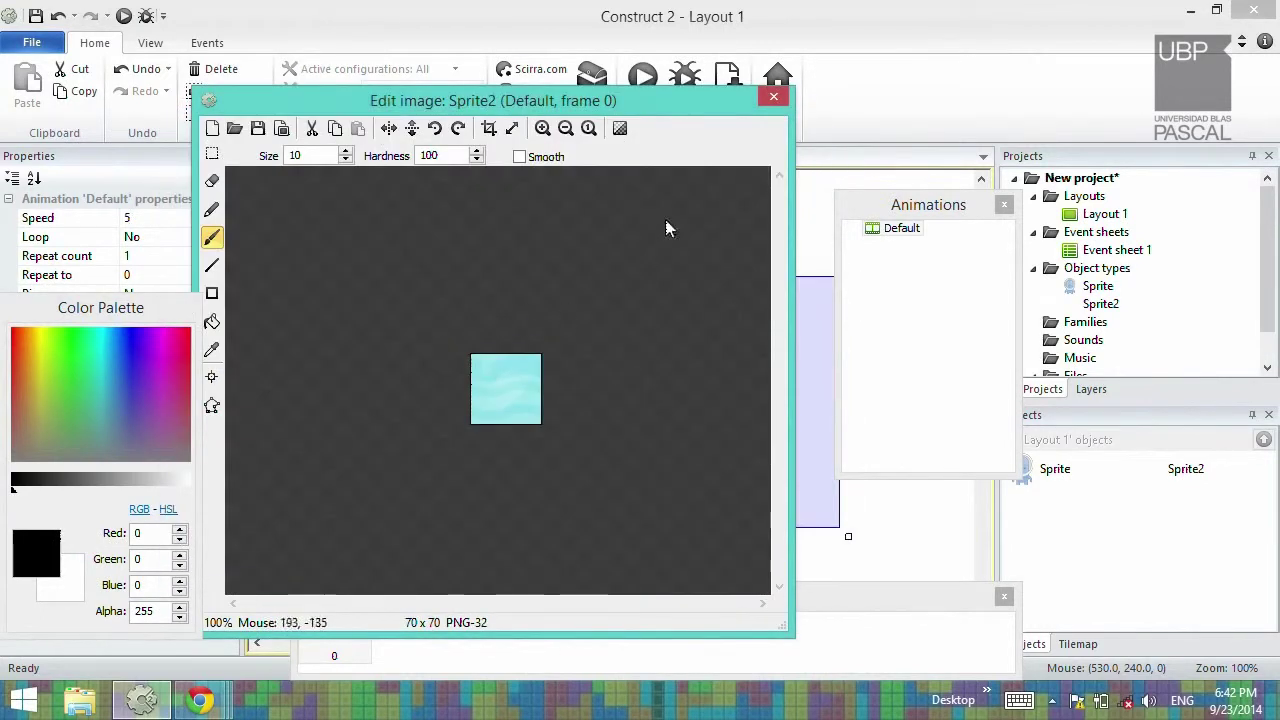
{"action": "left_click", "coordinate": [774, 96]}
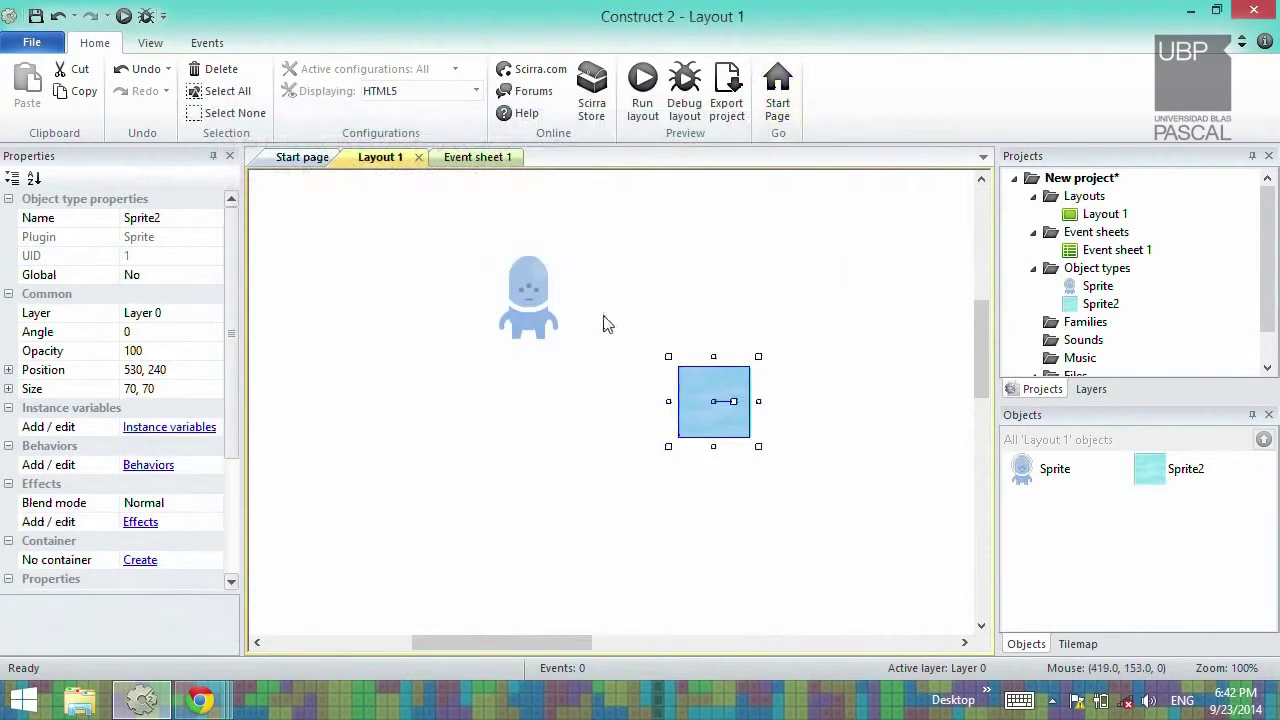
Move the ice tile directly beneath the alien sprite, to position 347, 272
{"action": "left_click_drag", "start_coordinate": [700, 405], "coordinate": [520, 440]}
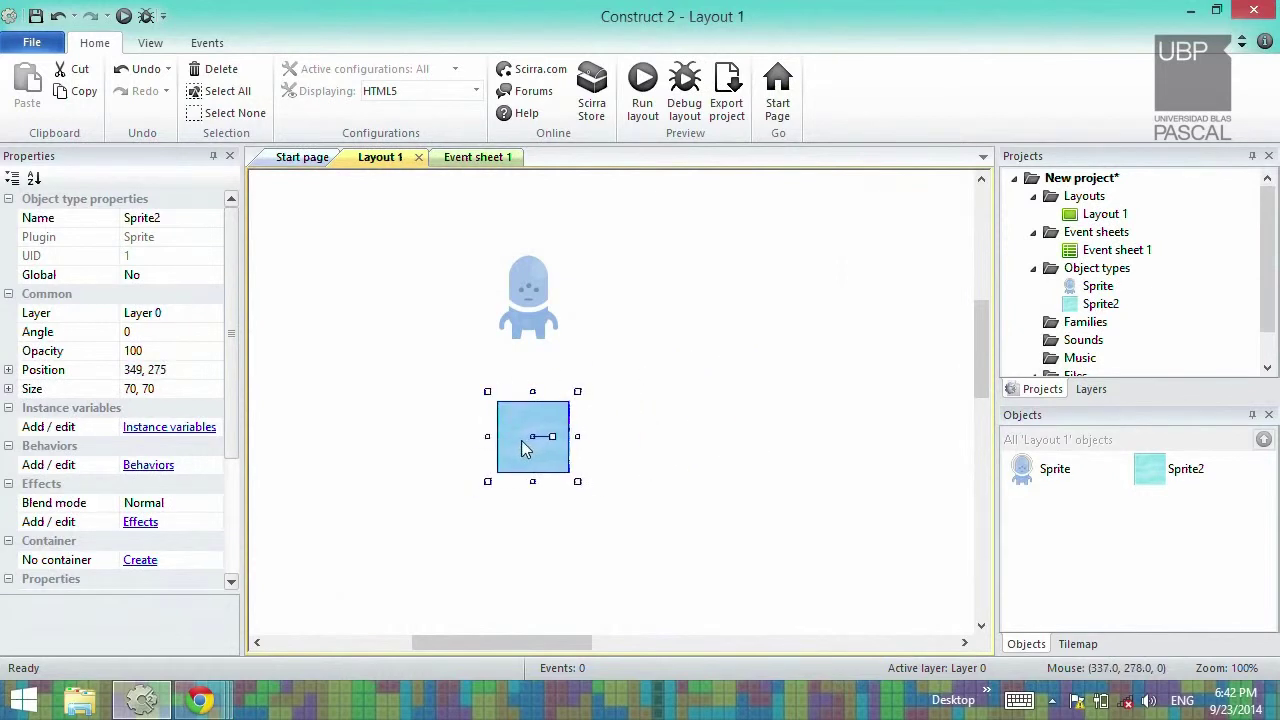
{"action": "left_click", "coordinate": [655, 483]}
{"action": "left_click", "coordinate": [561, 460]}
{"action": "mouse_move", "coordinate": [558, 476]}
{"action": "left_mouse_down"}
{"action": "mouse_move", "coordinate": [544, 458]}
{"action": "mouse_move", "coordinate": [556, 473]}
{"action": "left_mouse_up"}
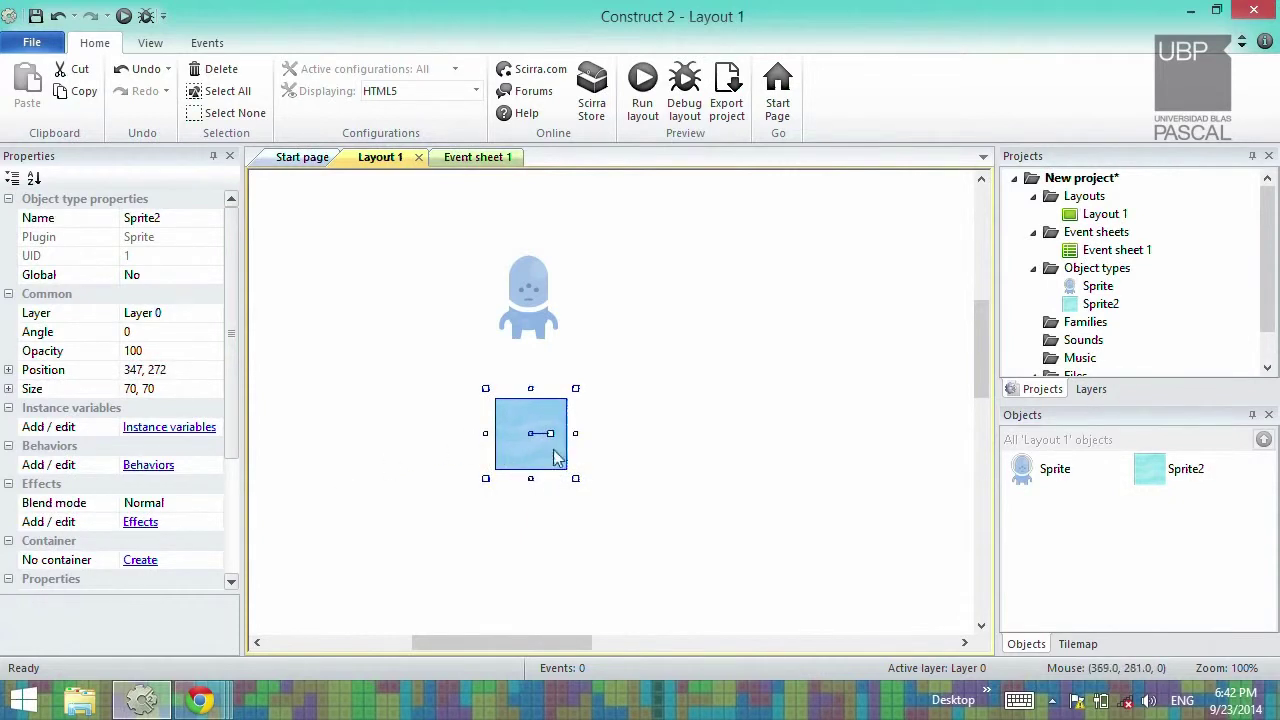
Add the Solid behavior to the ice tile sprite and close its behaviors list
{"action": "left_click", "coordinate": [150, 466]}
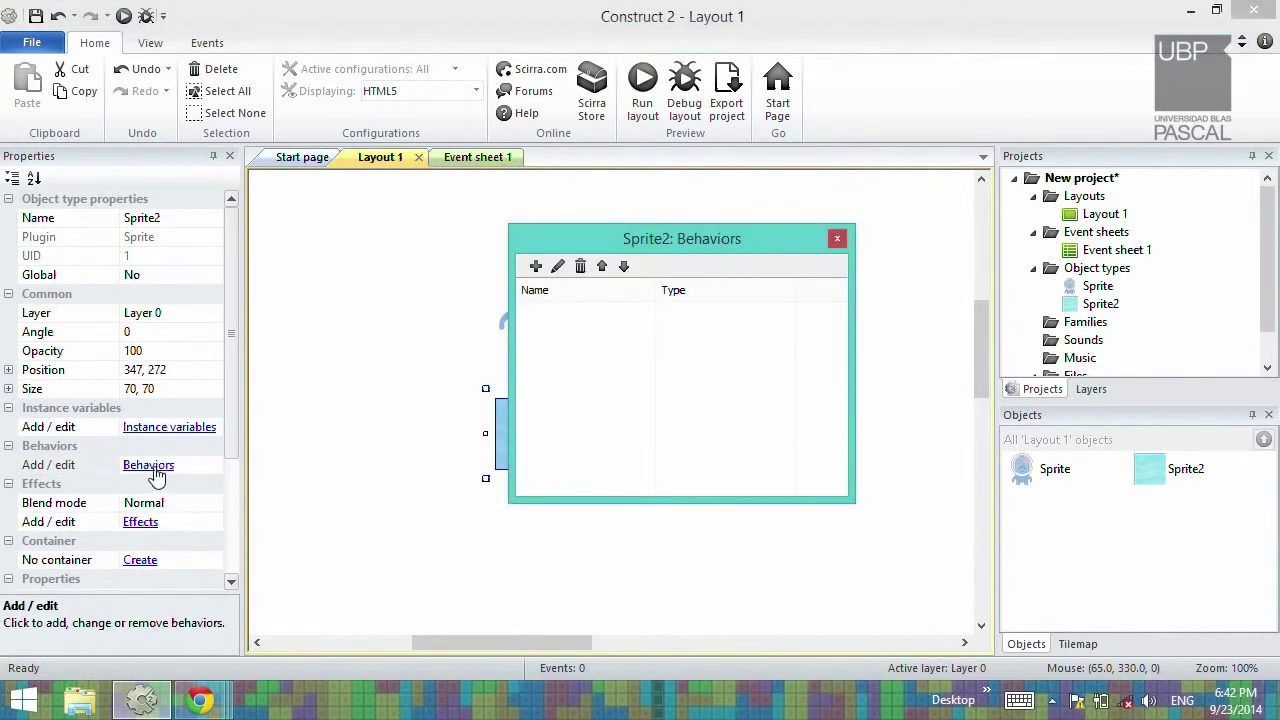
{"action": "left_click", "coordinate": [536, 267]}
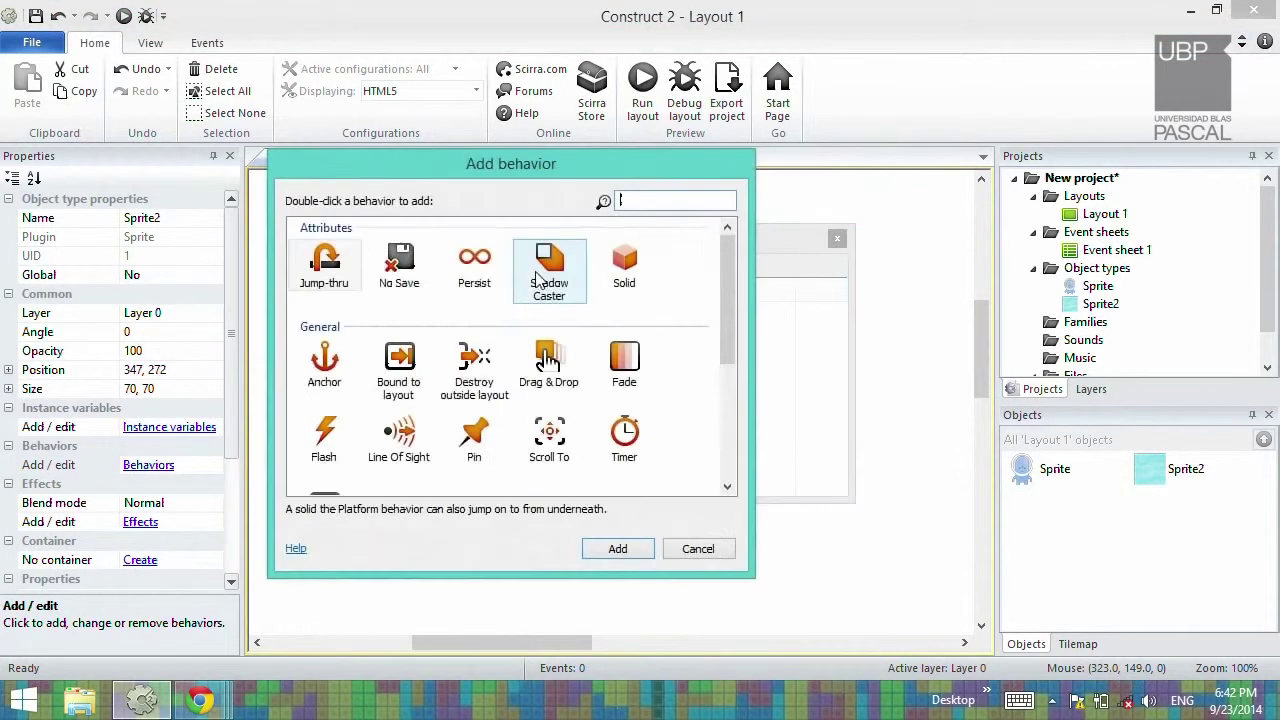
{"action": "left_click", "coordinate": [626, 282]}
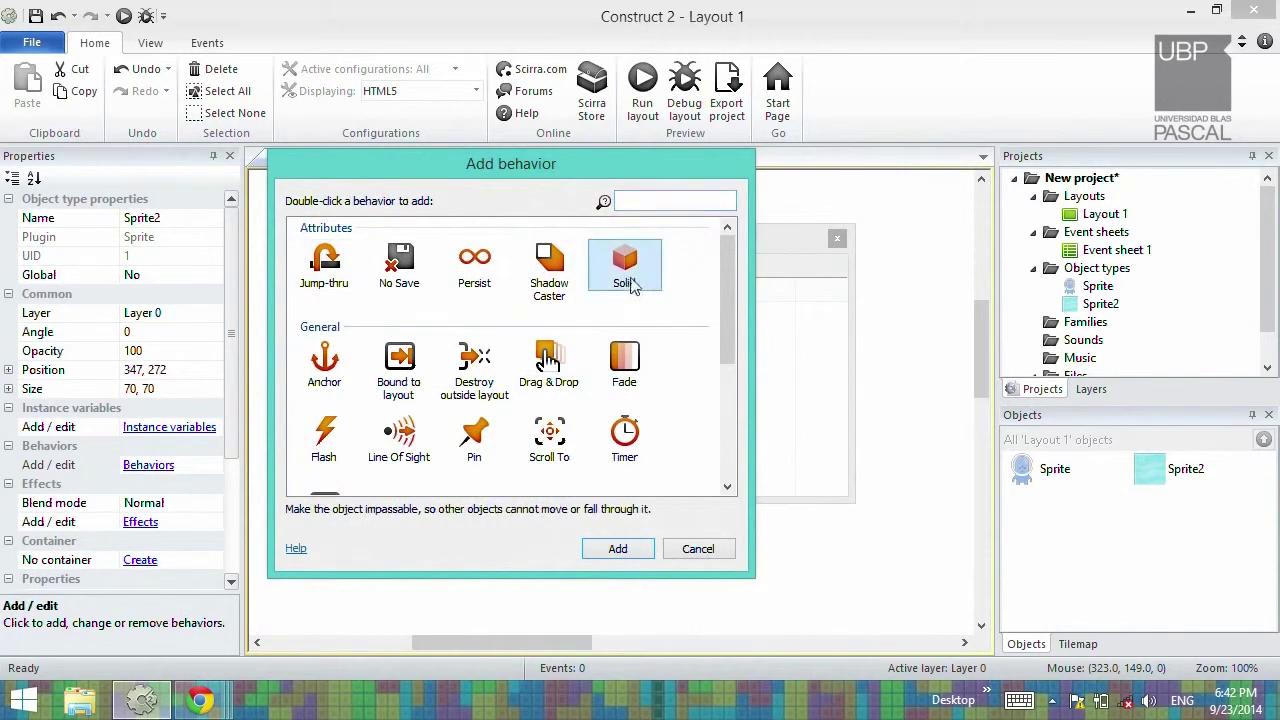
{"action": "double_click", "coordinate": [626, 270]}
{"action": "left_click", "coordinate": [836, 240]}
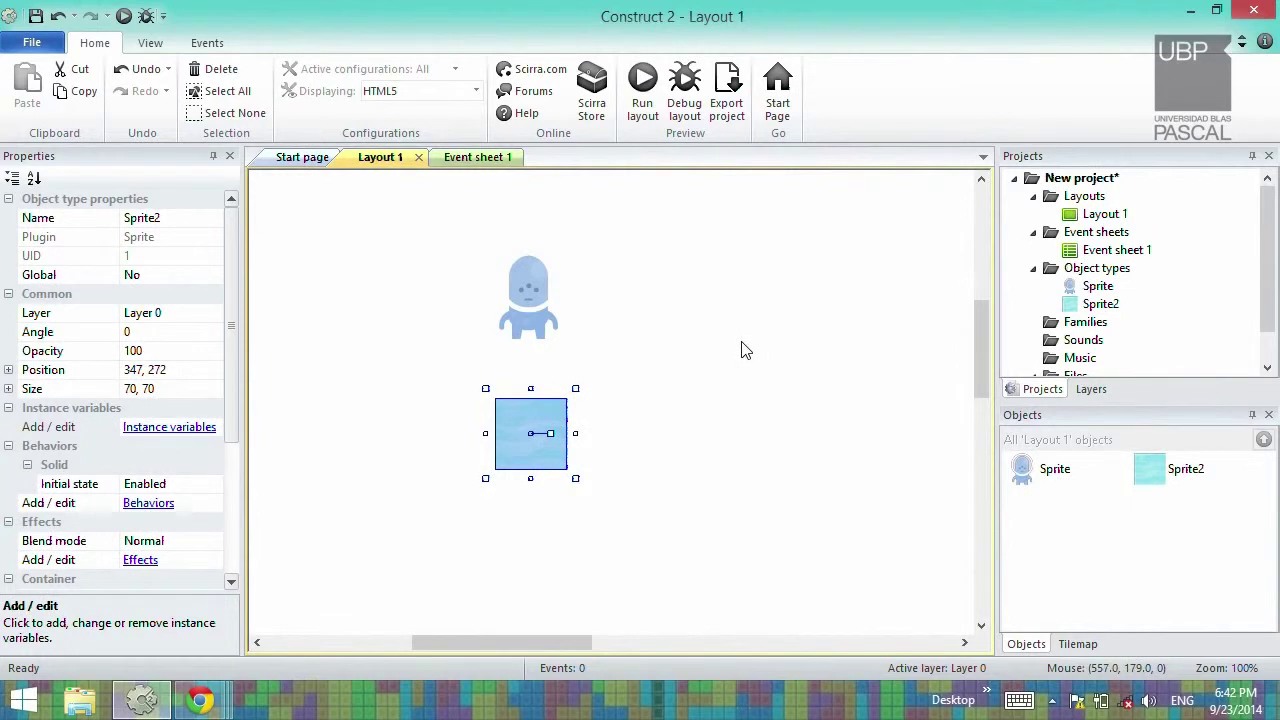
Preview the layout in the browser and test moving the alien left and right and jumping on the solid tile
{"action": "key", "text": "F5"}
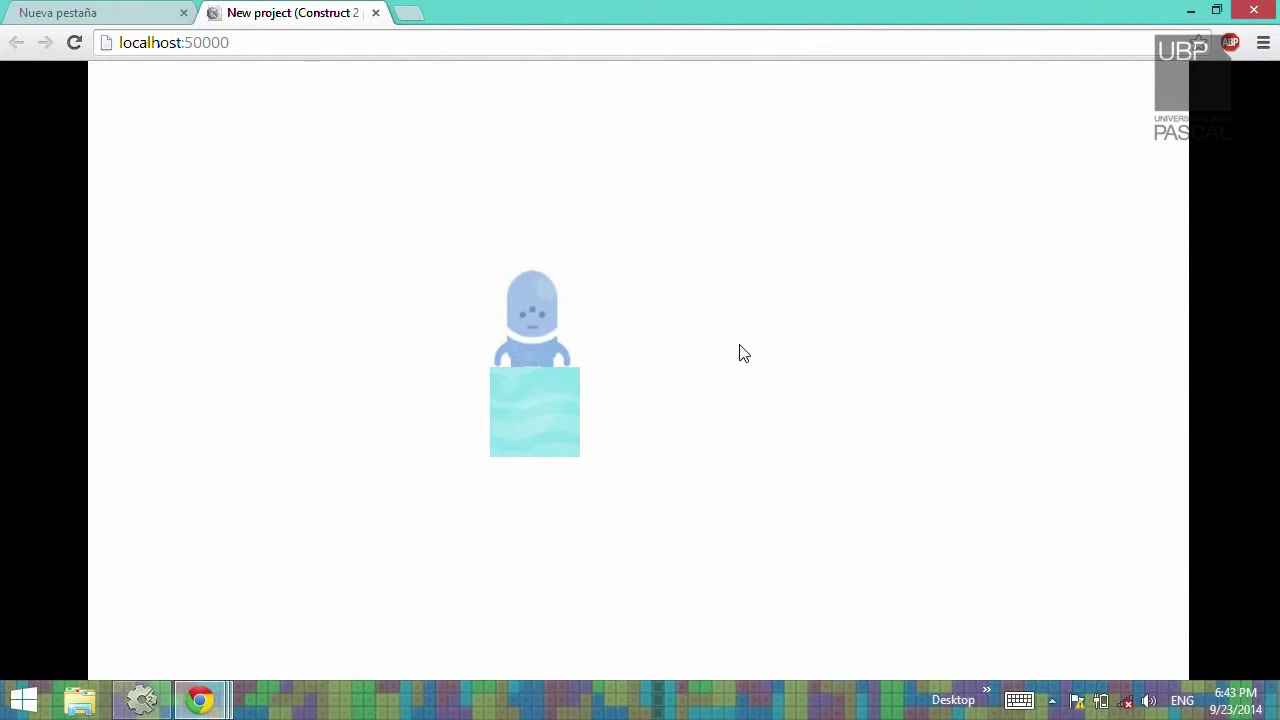
{"action": "key", "text": "Right"}
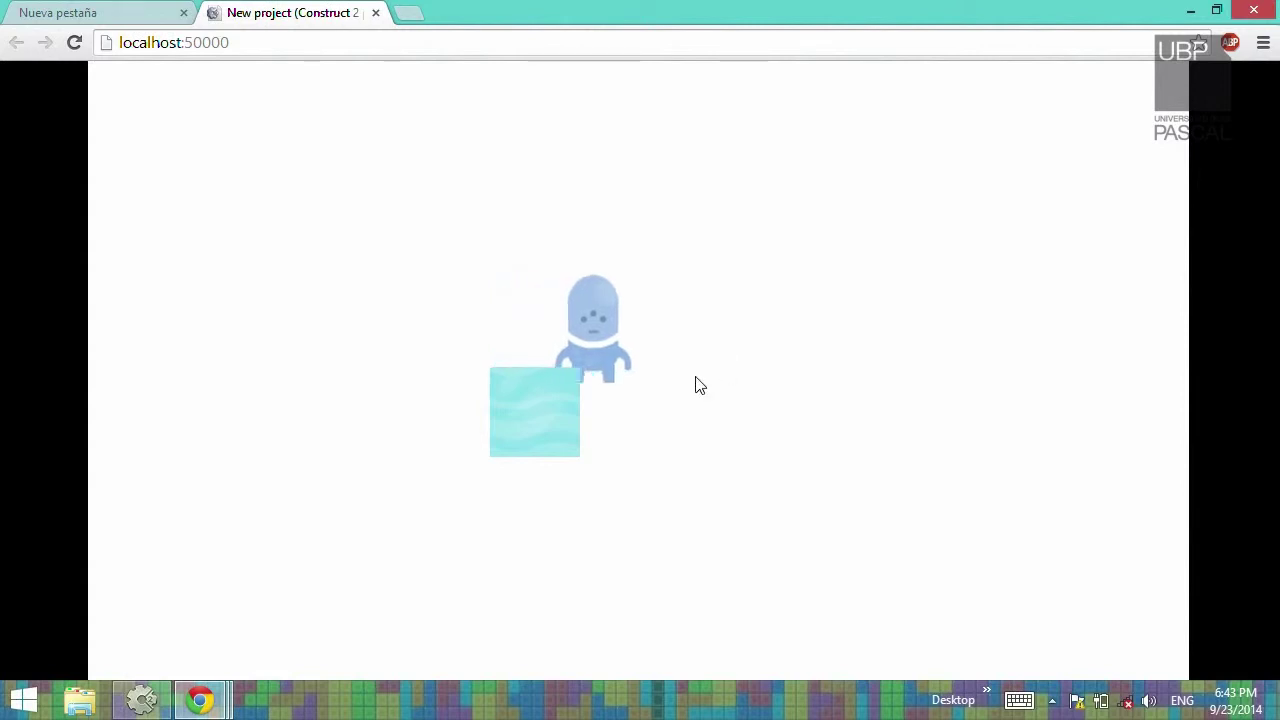
{"action": "key", "text": "Up"}
{"action": "key", "text": "Left"}
{"action": "key", "text": "Left"}
{"action": "key", "text": "Right"}
{"action": "key", "text": "Left"}
{"action": "key", "text": "Right"}
{"action": "key", "text": "Left"}
{"action": "key", "text": "Up"}
{"action": "key", "text": "Up"}
{"action": "key", "text": "Up"}
{"action": "key", "text": "Right"}
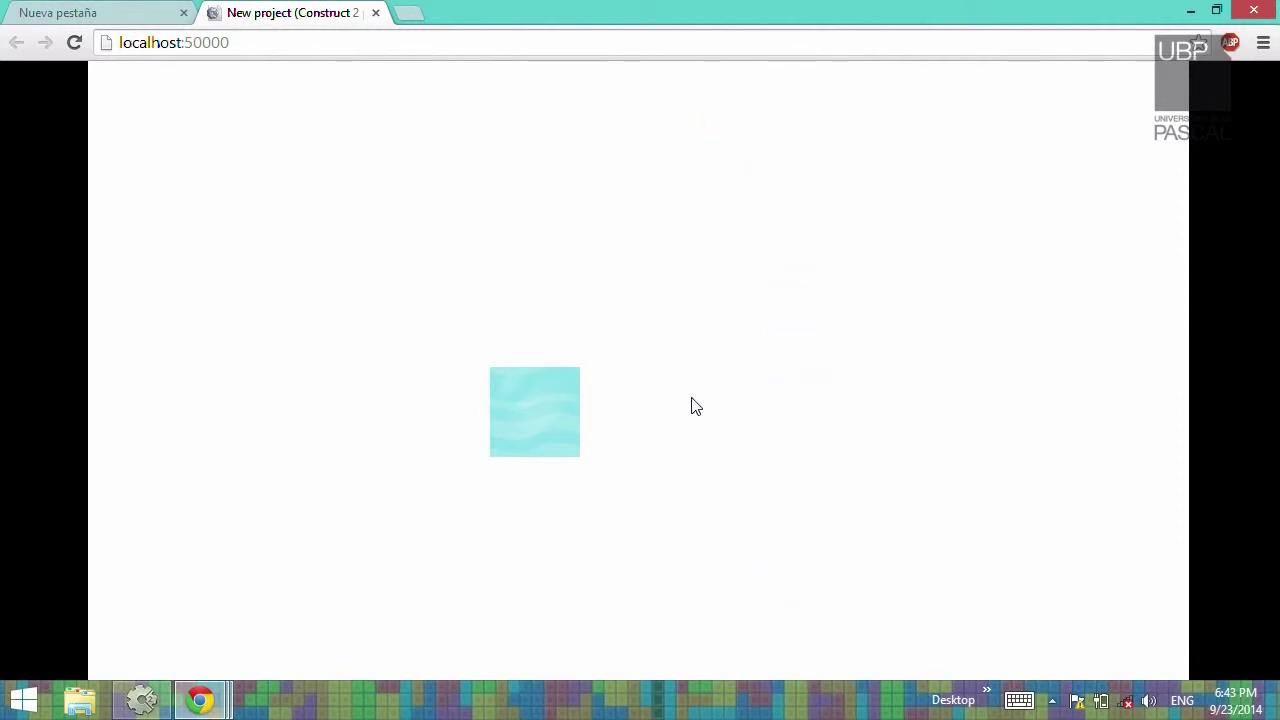
Back in Construct 2, place four copies of the ice tile in a spaced, uneven row to its right, the last beyond the dashed window boundary
{"action": "left_click", "coordinate": [141, 700]}
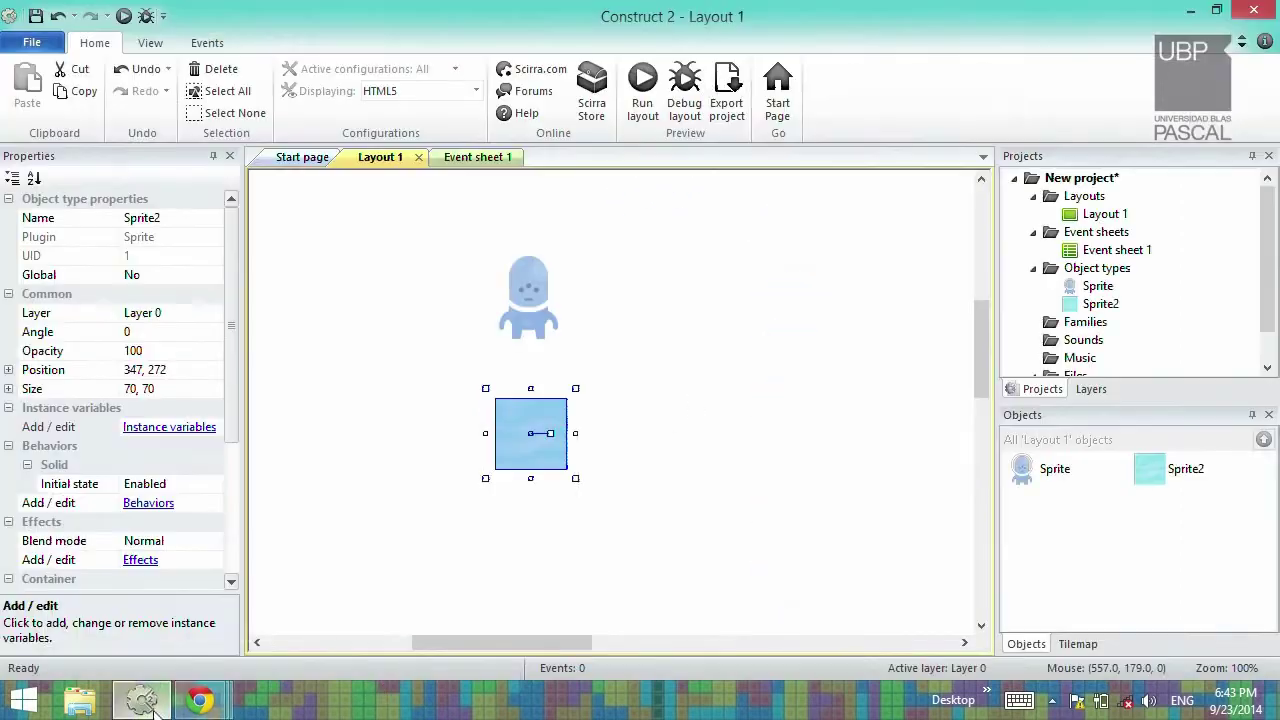
{"action": "mouse_move", "coordinate": [530, 458]}
{"action": "left_mouse_down", "text": "ctrl"}
{"action": "mouse_move", "coordinate": [806, 429]}
{"action": "mouse_move", "coordinate": [886, 443]}
{"action": "mouse_move", "coordinate": [968, 480]}
{"action": "left_mouse_up", "text": "ctrl"}
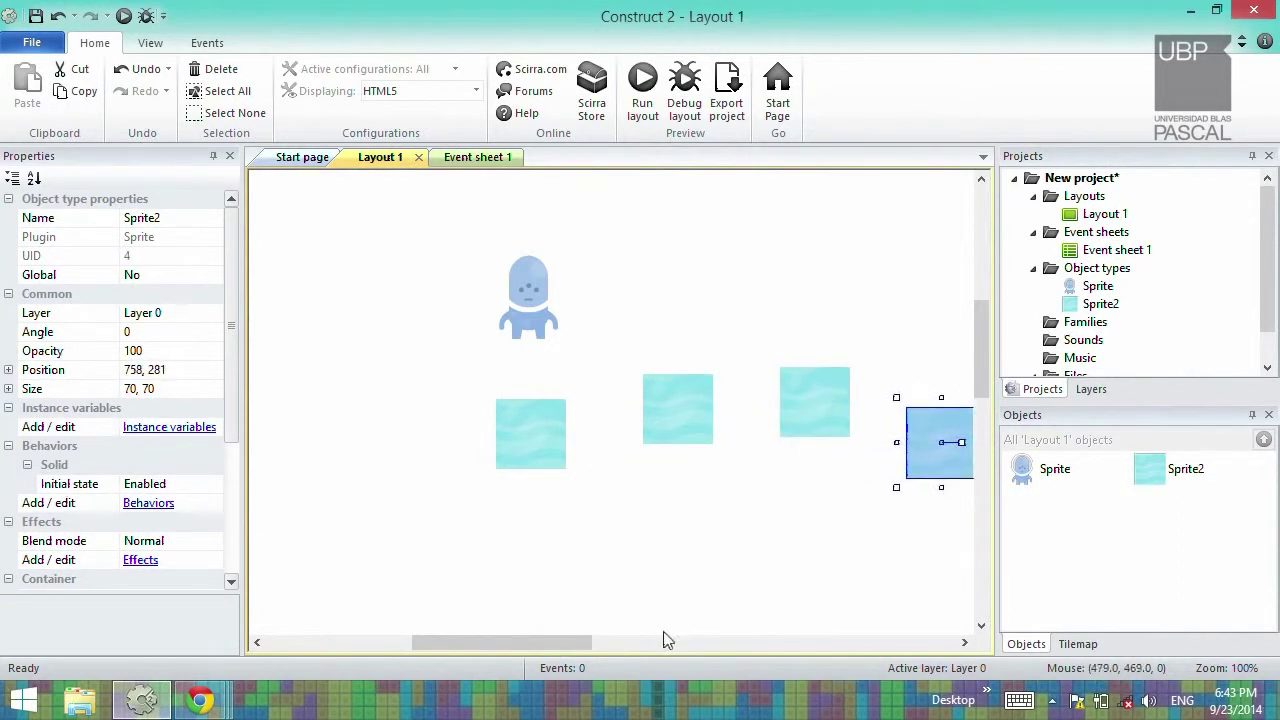
{"action": "left_click_drag", "start_coordinate": [585, 640], "coordinate": [673, 640]}
{"action": "mouse_move", "coordinate": [632, 470]}
{"action": "left_mouse_down", "text": "ctrl"}
{"action": "mouse_move", "coordinate": [831, 434]}
{"action": "mouse_move", "coordinate": [822, 450]}
{"action": "left_mouse_up", "text": "ctrl"}
{"action": "left_click", "coordinate": [795, 328]}
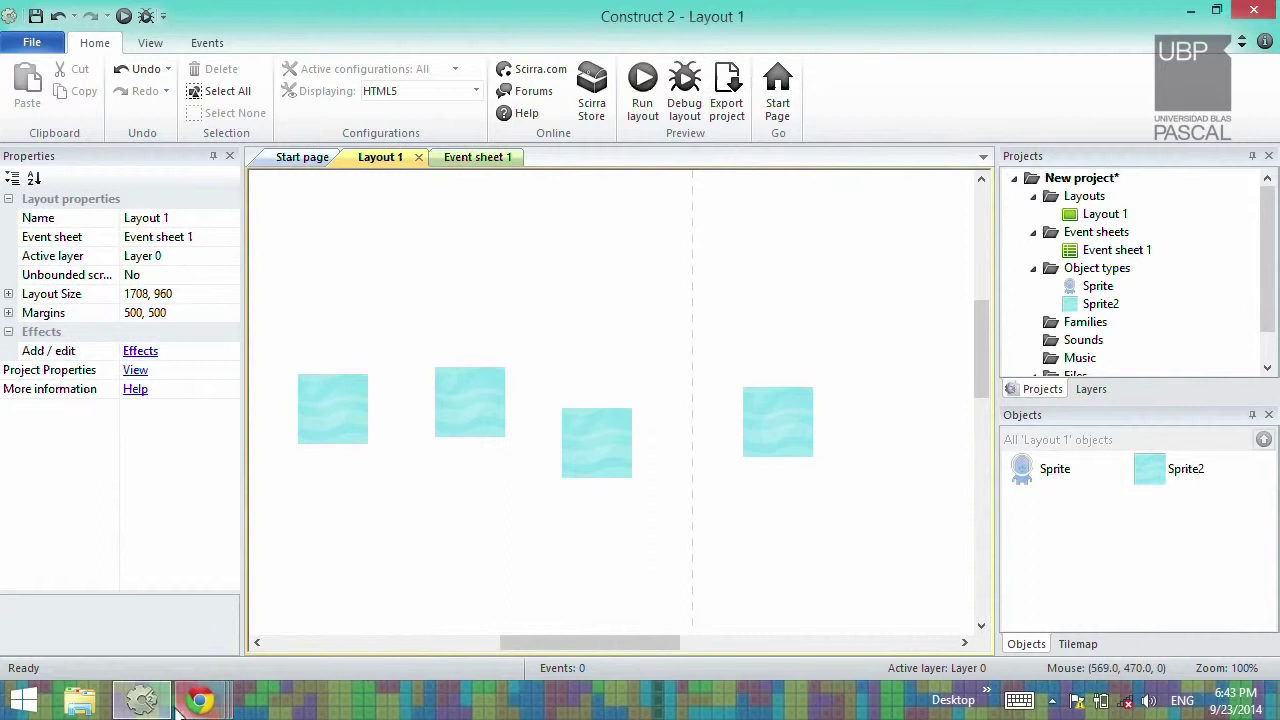
Preview the layout with the copied tiles and make the alien jump back and forth across the platforms
{"action": "key", "text": "F5"}
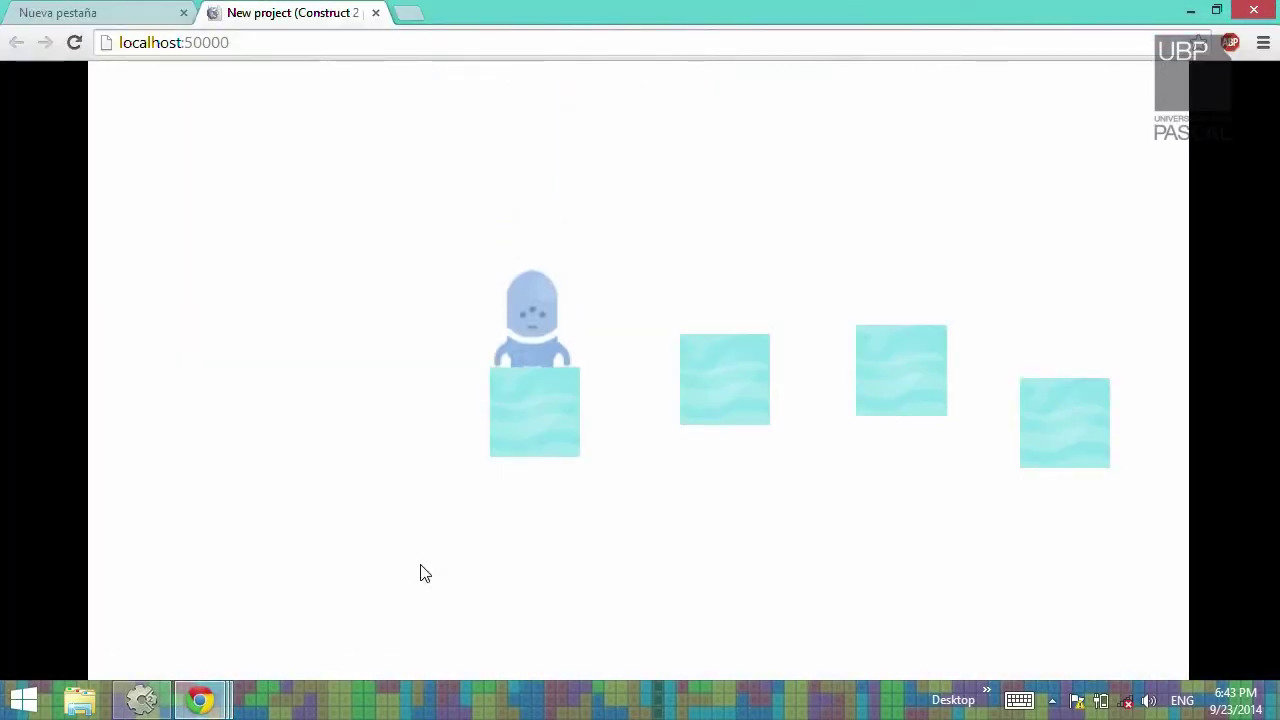
{"action": "key", "text": "Right"}
{"action": "key", "text": "Left"}
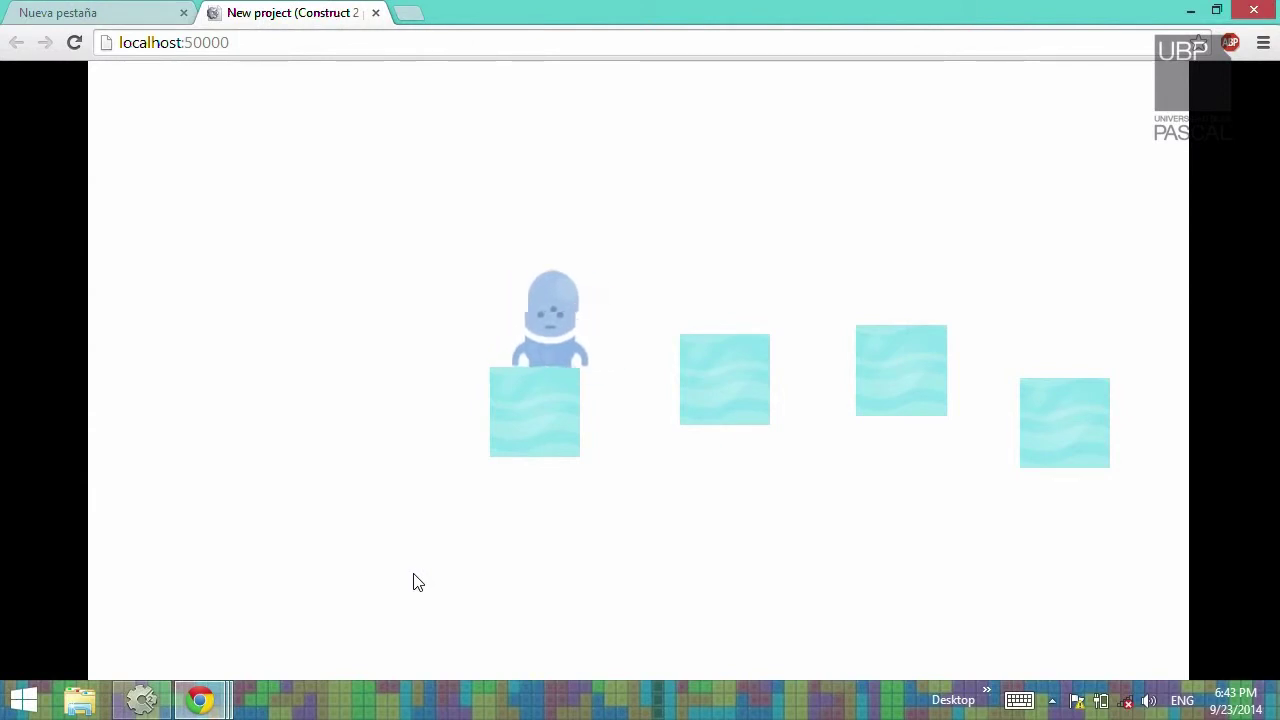
{"action": "key", "text": "Up"}
{"action": "key", "text": "Right"}
{"action": "key", "text": "Right"}
{"action": "key", "text": "Up"}
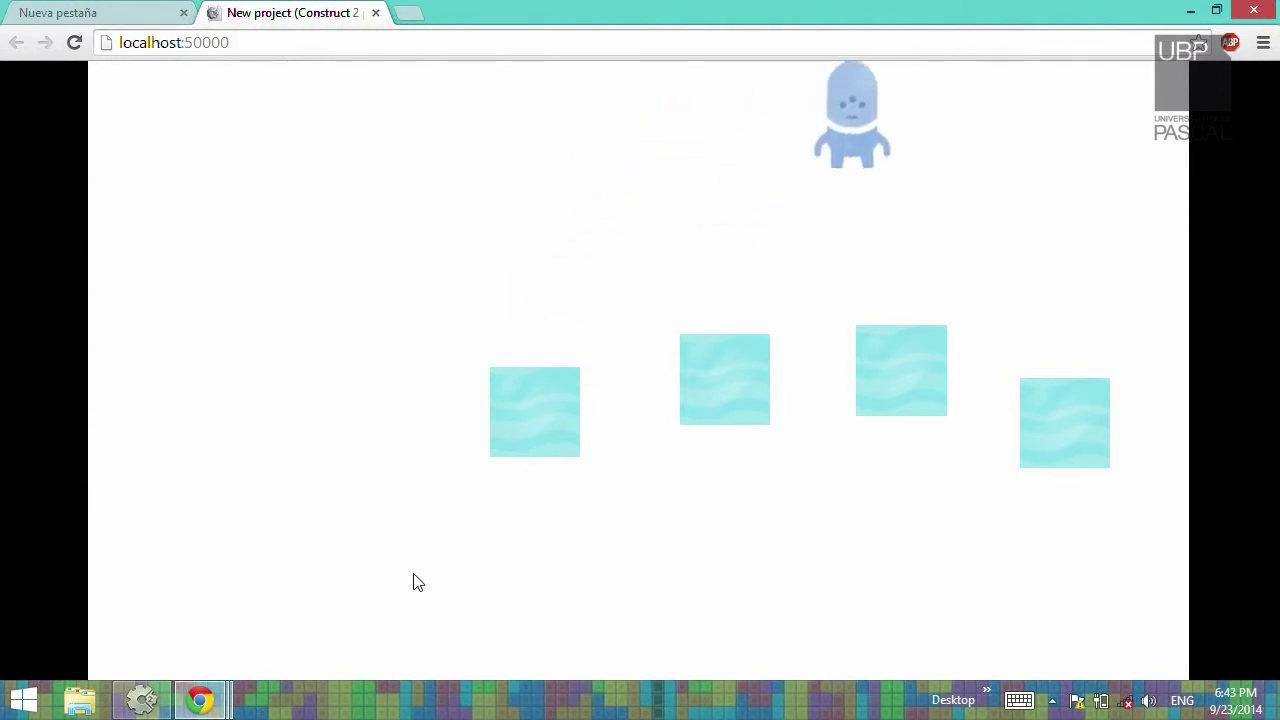
{"action": "key", "text": "Up"}
{"action": "key", "text": "Right"}
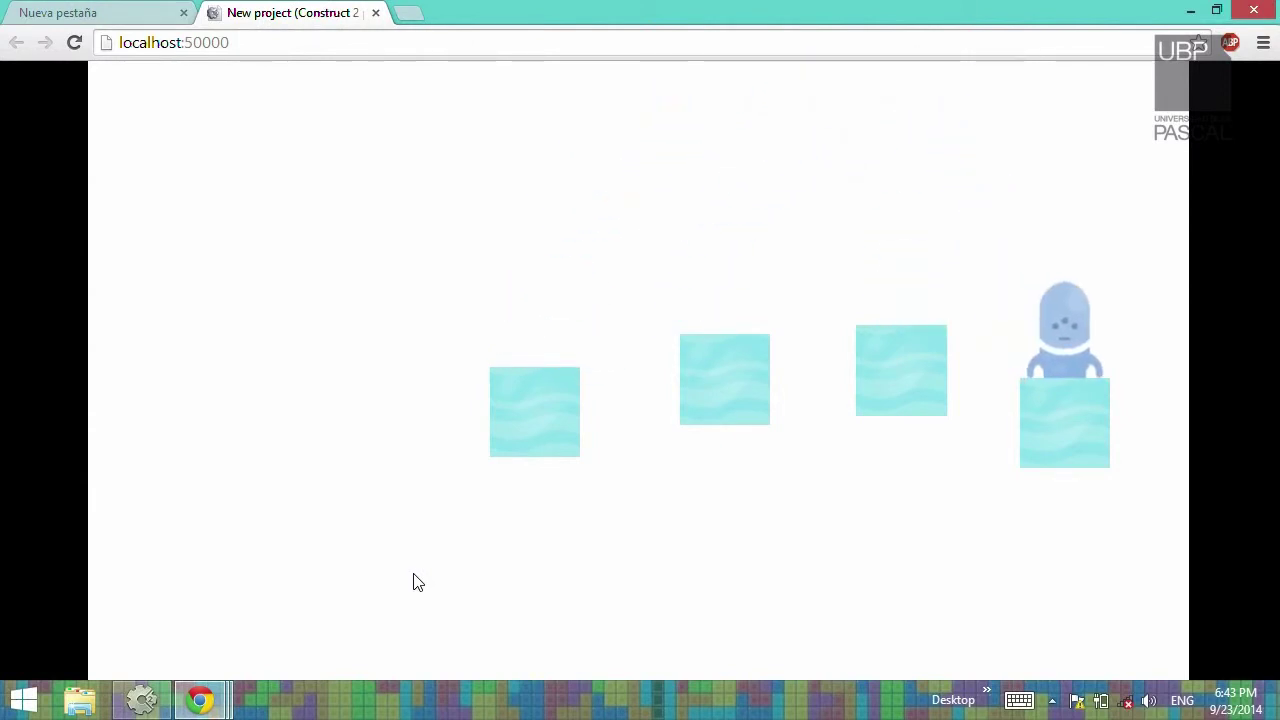
{"action": "key", "text": "Up"}
{"action": "key", "text": "Left"}
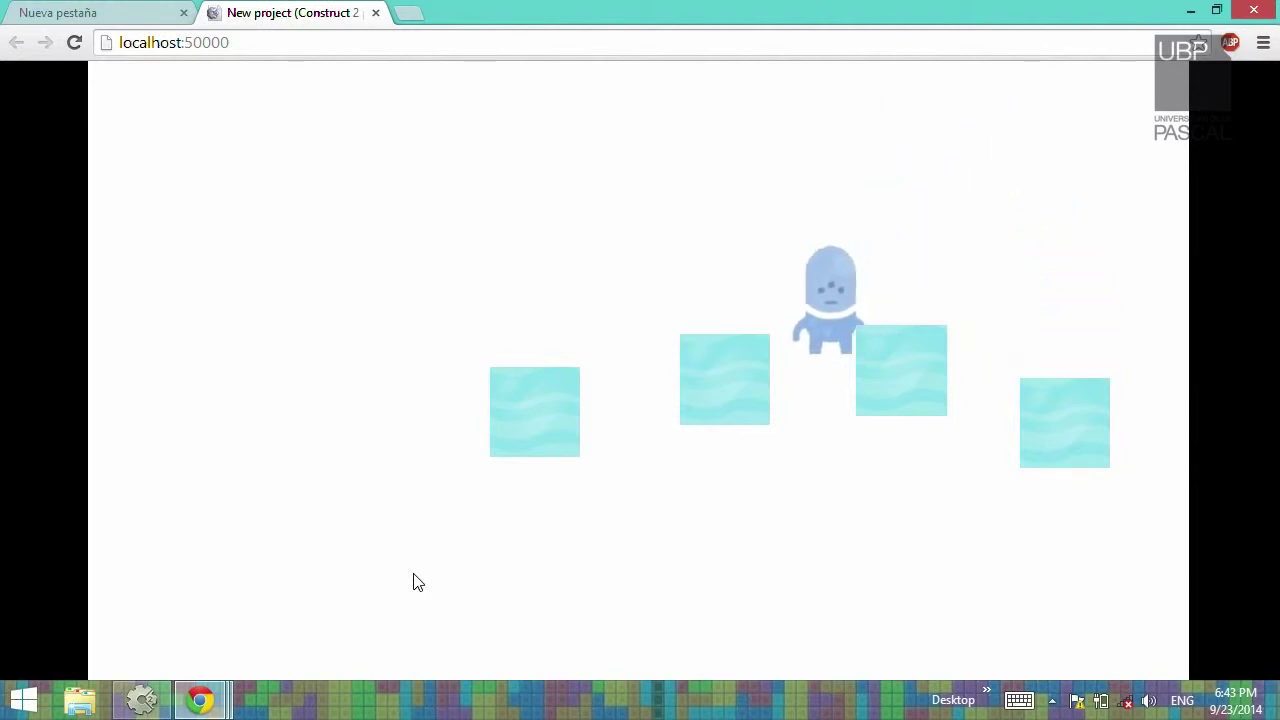
{"action": "key", "text": "Up"}
{"action": "key", "text": "Right"}
{"action": "key", "text": "Left"}
{"action": "key", "text": "Left"}
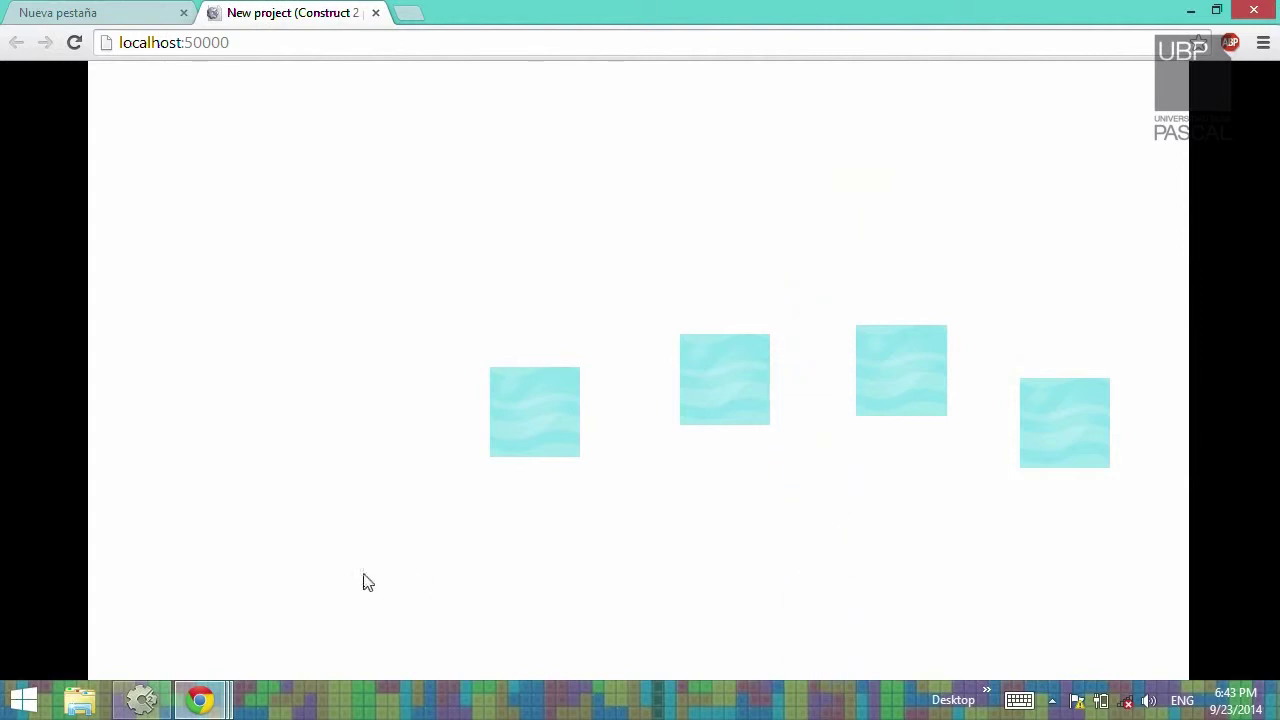
In Construct 2, extend the alien's collision polygon down to the image's bottom edge and corners, with the lower-right point at 66, 92, and close the editor
{"action": "left_click", "coordinate": [141, 700]}
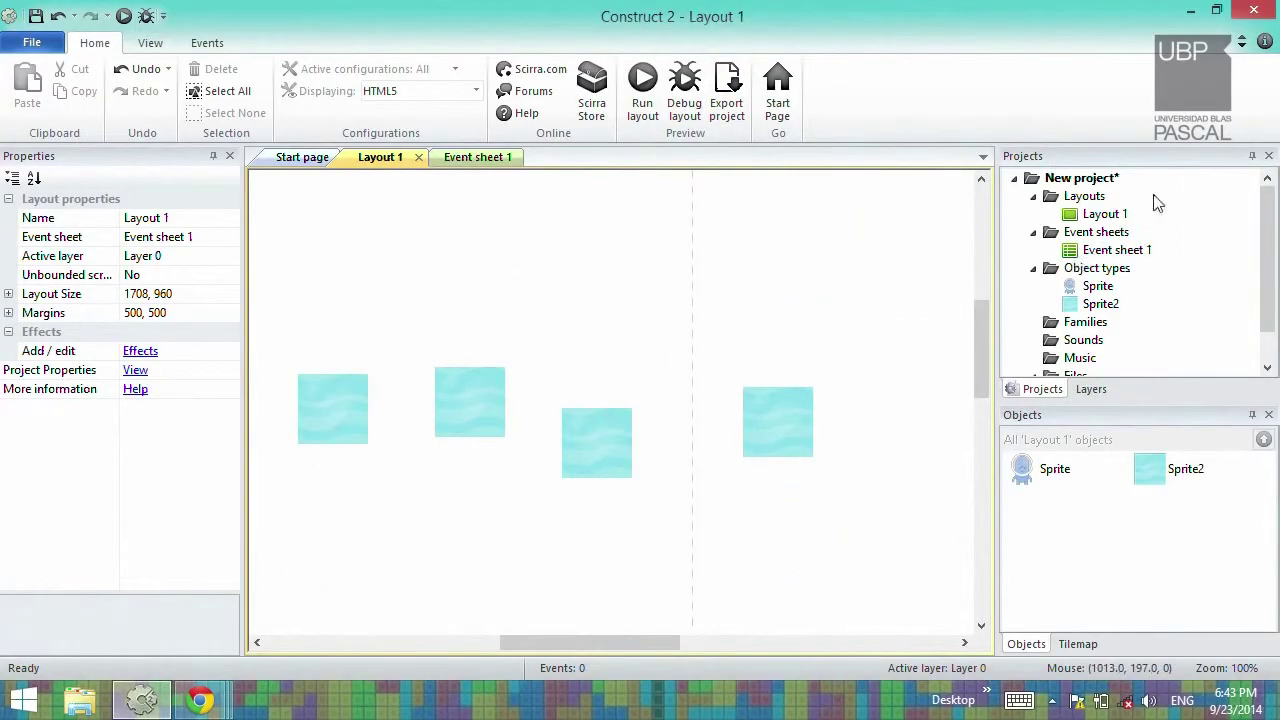
{"action": "double_click", "coordinate": [1025, 467]}
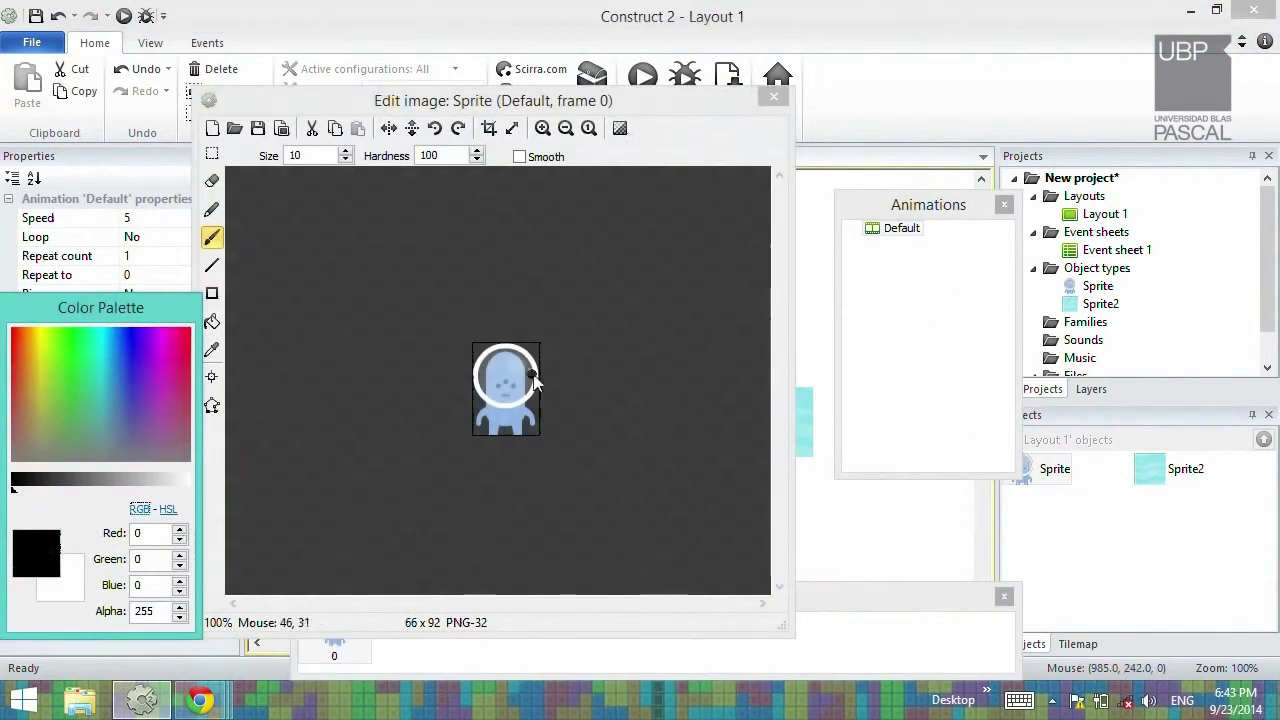
{"action": "left_click", "coordinate": [212, 406]}
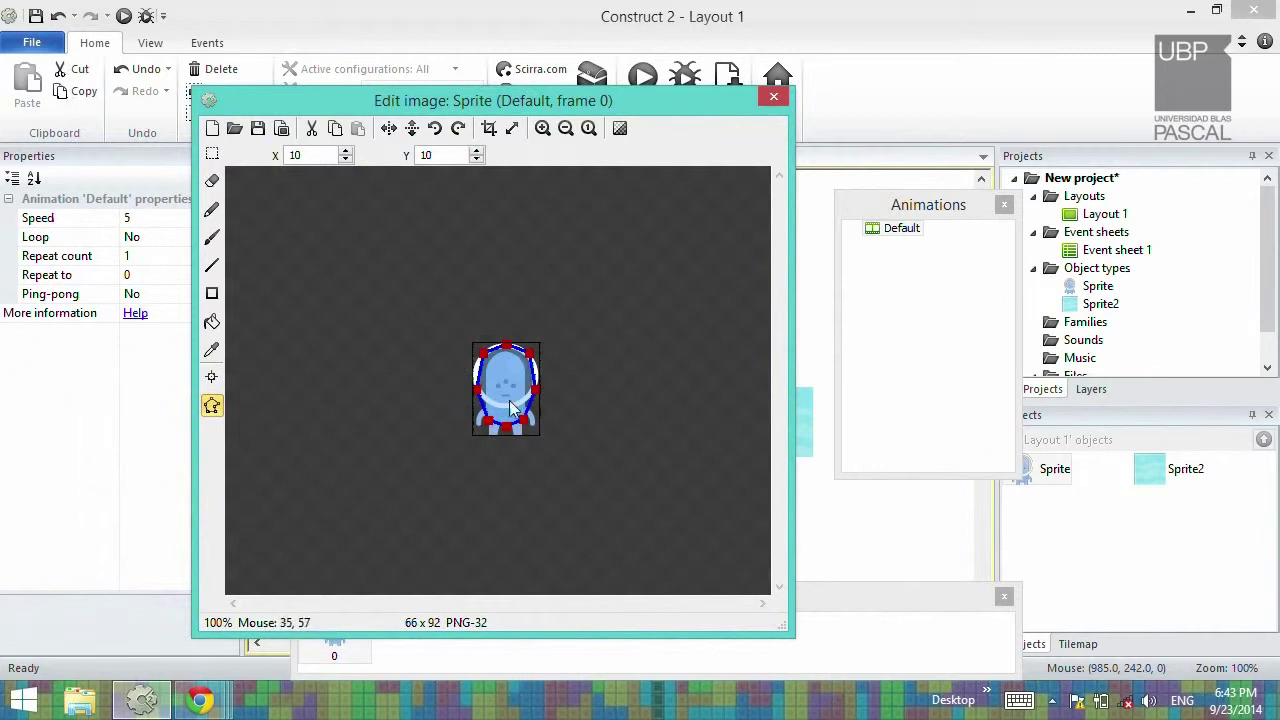
{"action": "left_click_drag", "start_coordinate": [494, 428], "coordinate": [542, 440]}
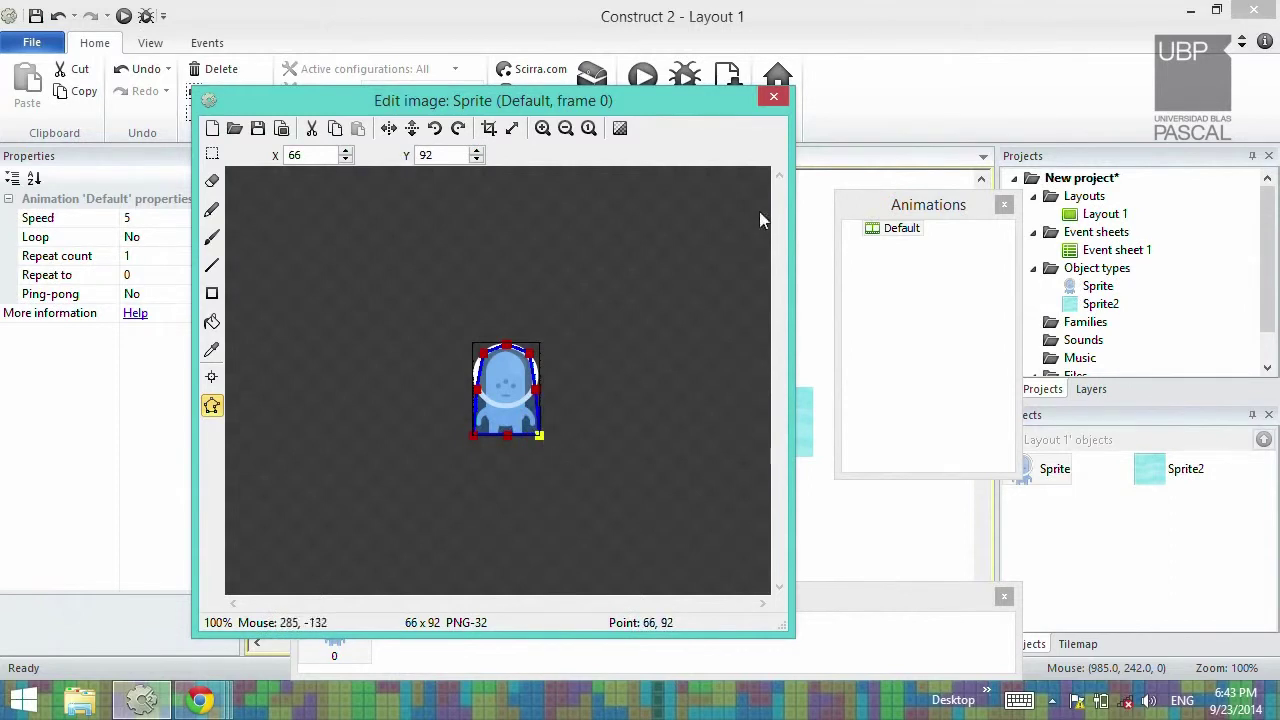
{"action": "left_click", "coordinate": [774, 98]}
{"action": "left_click", "coordinate": [669, 294]}
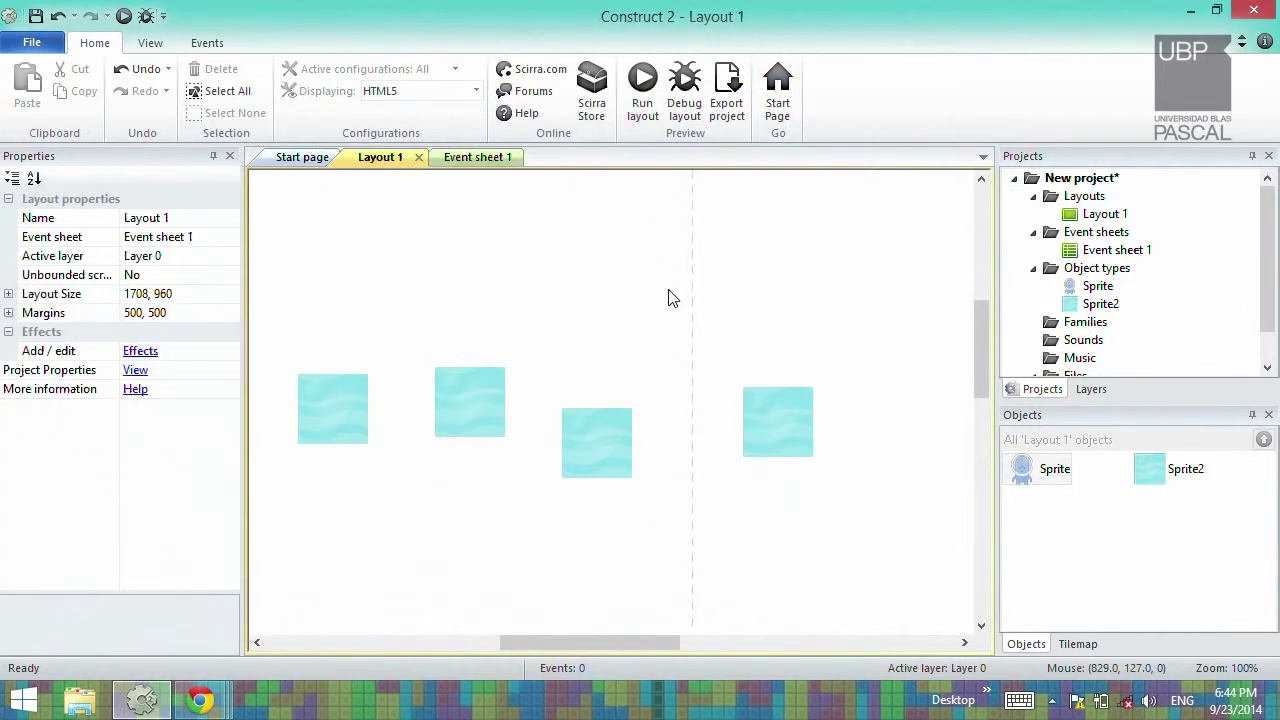
Preview the layout again and jump the alien across the tiles to check how its feet meet the platforms
{"action": "key", "text": "F5"}
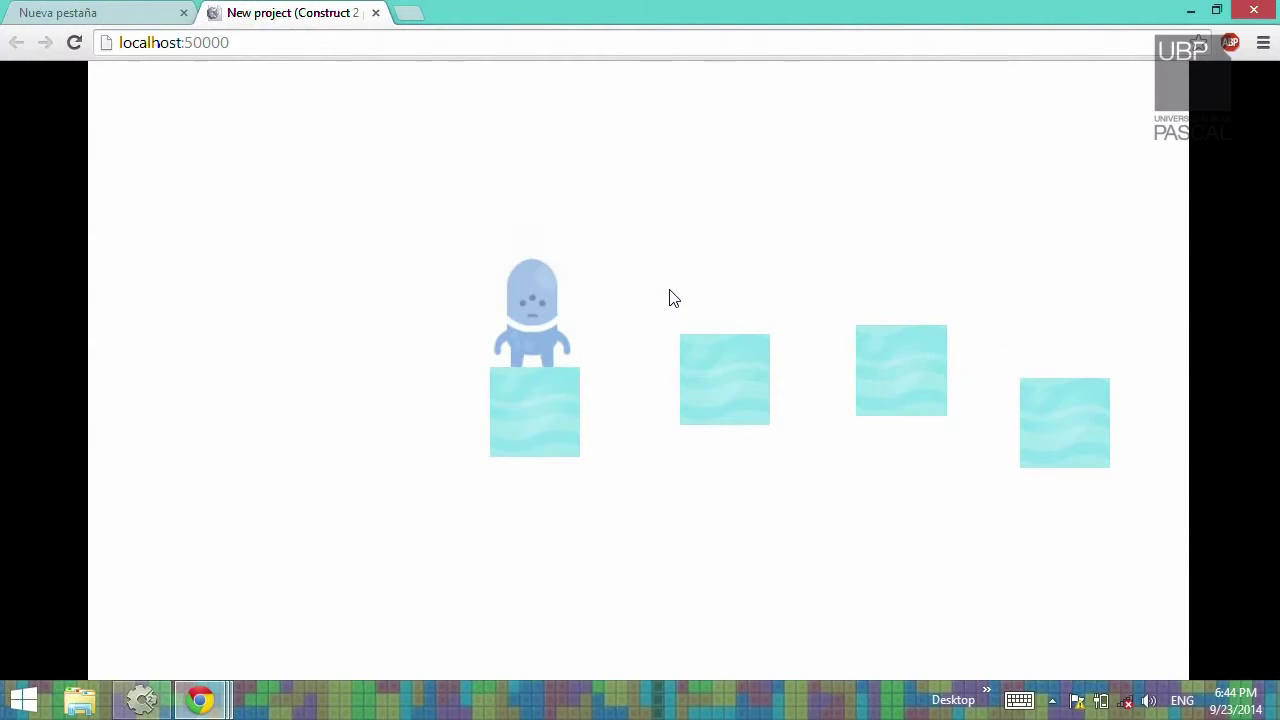
{"action": "key", "text": "Right"}
{"action": "key", "text": "Up"}
{"action": "key", "text": "Up"}
{"action": "key", "text": "Right"}
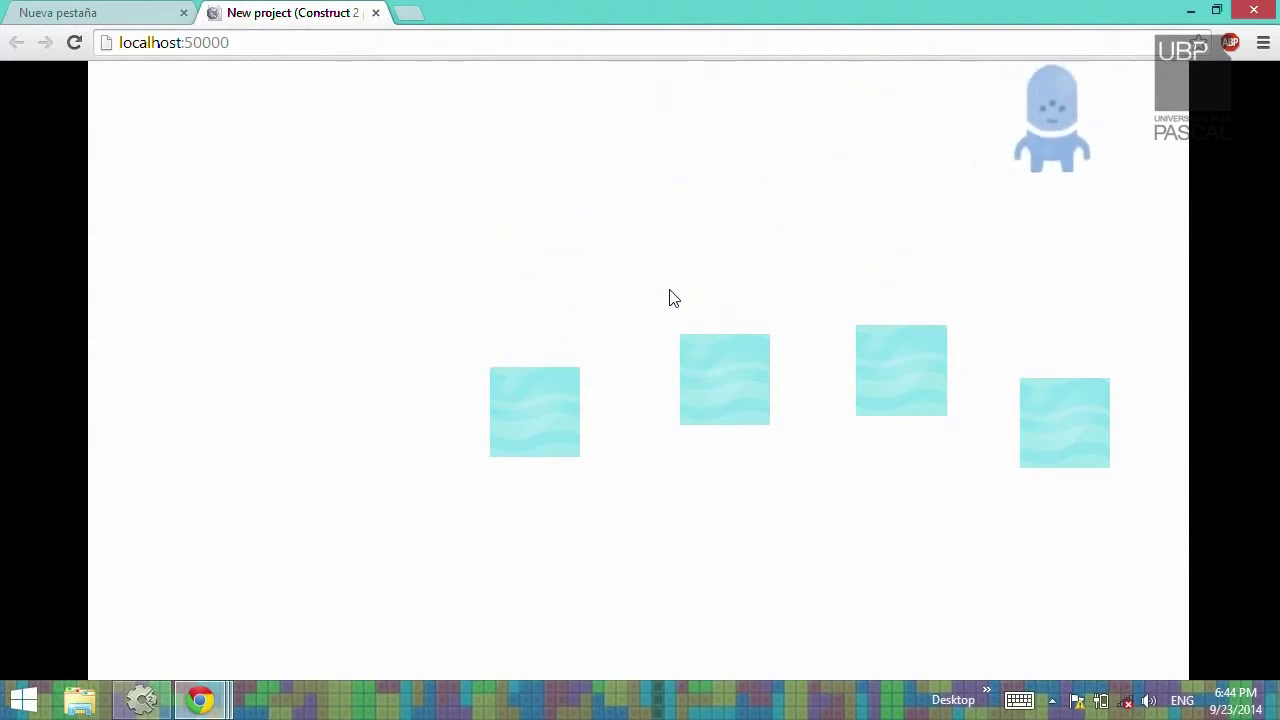
In the running preview, jump the alien to the right past the last visible tile until it leaves the window
{"action": "key", "text": "Up"}
{"action": "key", "text": "Right"}
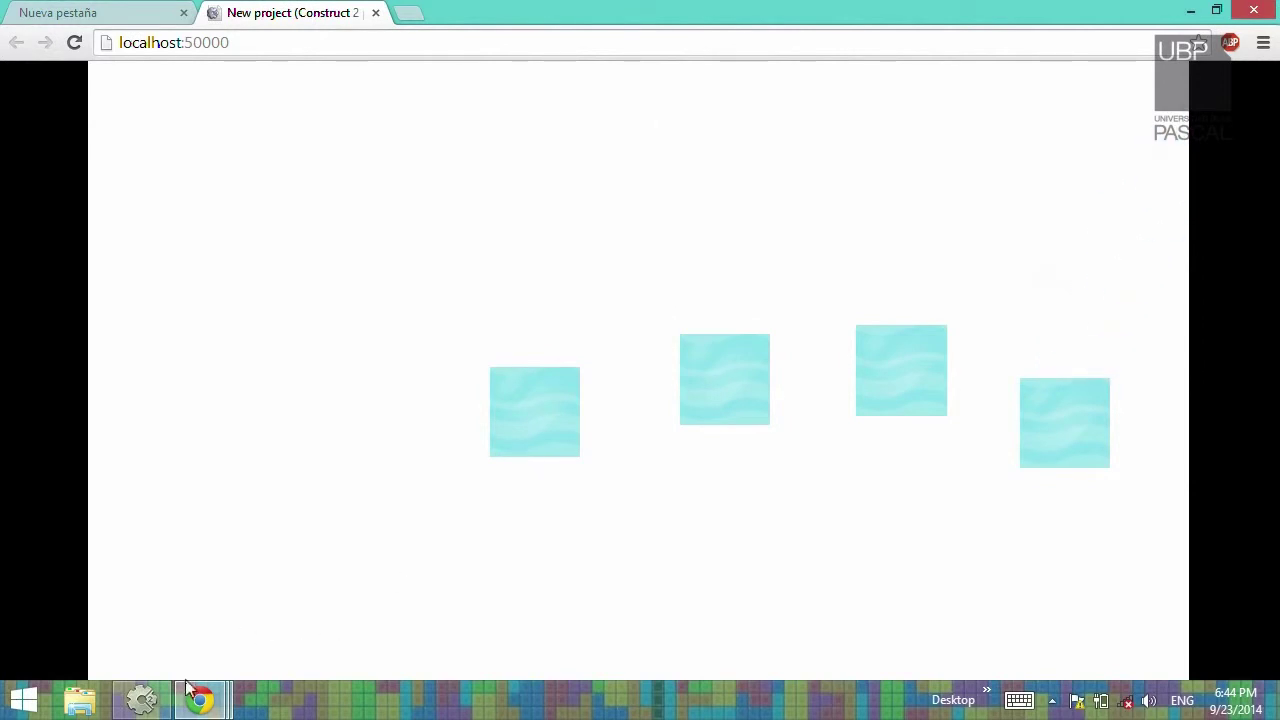
Return to Construct 2 and select the alien sprite in the layout
{"action": "left_click", "coordinate": [141, 699]}
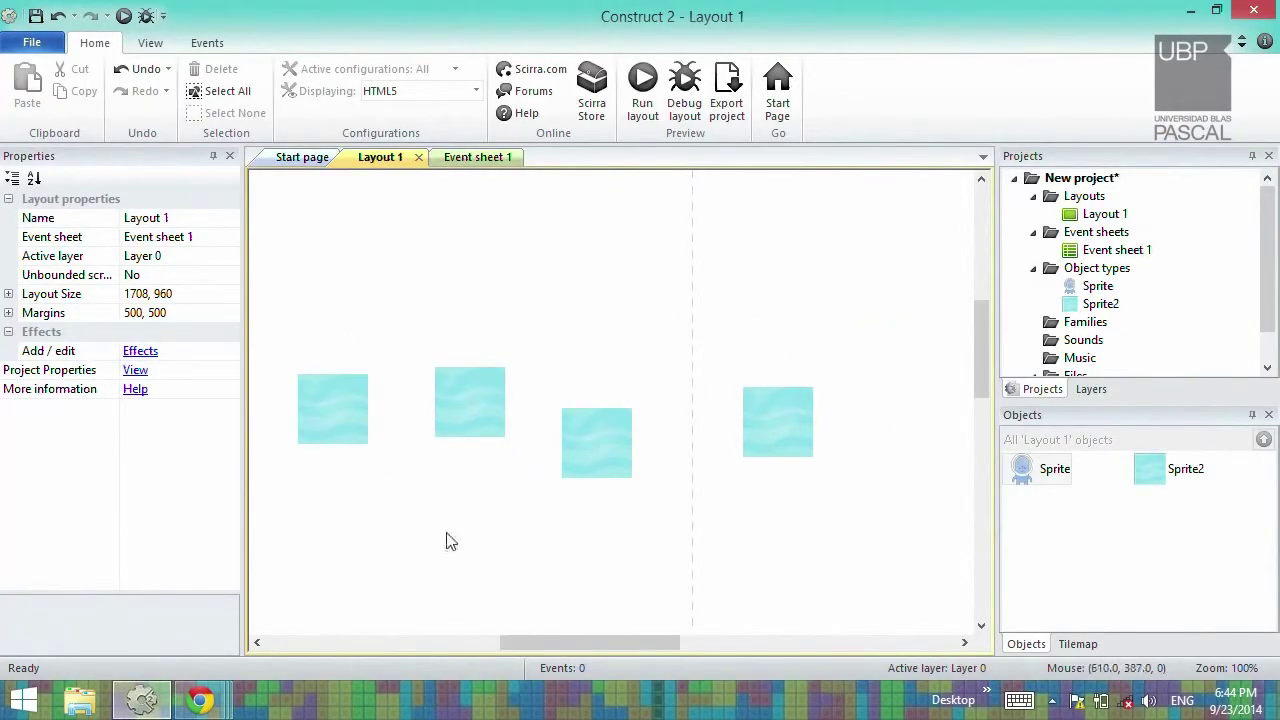
{"action": "left_click_drag", "start_coordinate": [523, 644], "coordinate": [435, 644]}
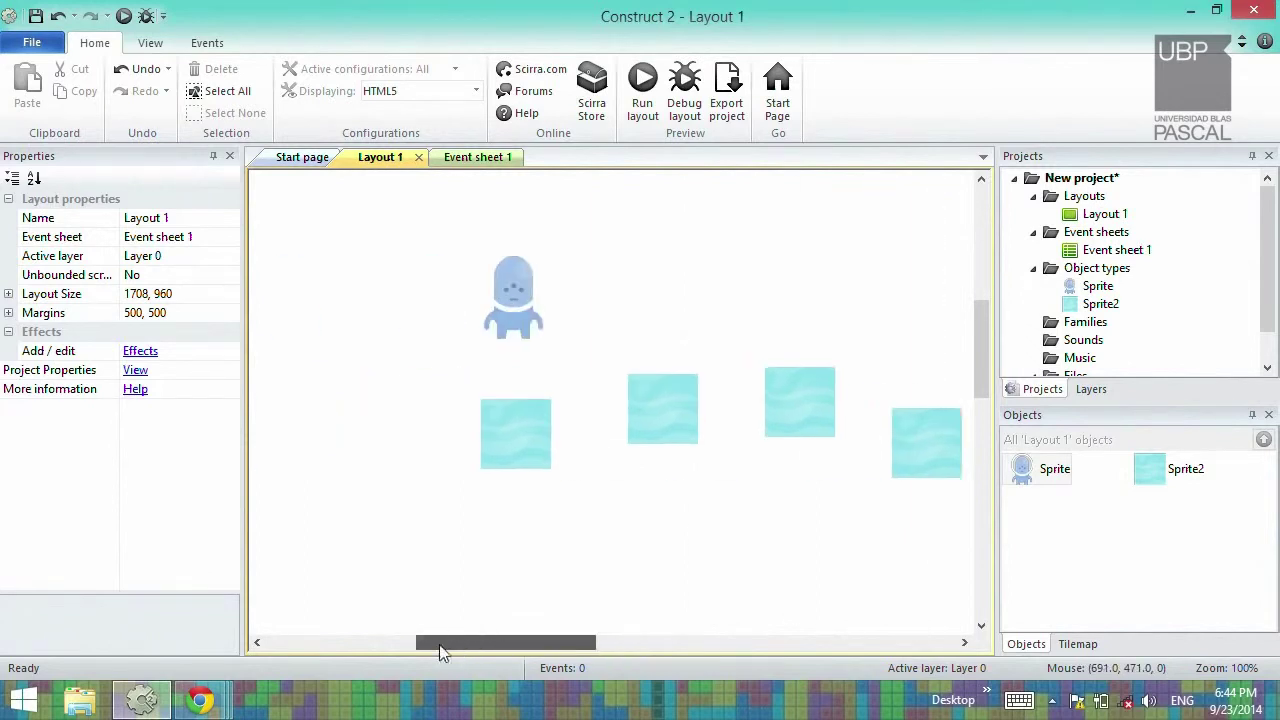
{"action": "left_click", "coordinate": [518, 337]}
{"action": "left_click", "coordinate": [147, 431]}
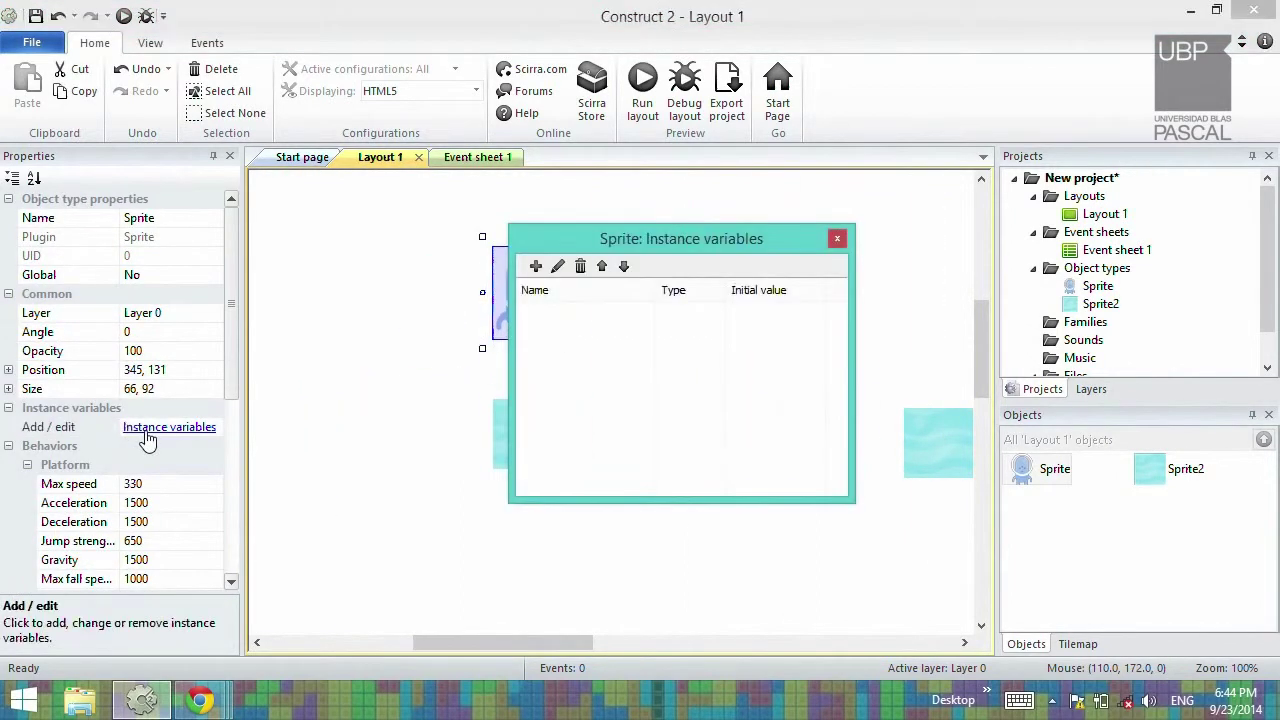
{"action": "left_click", "coordinate": [536, 267]}
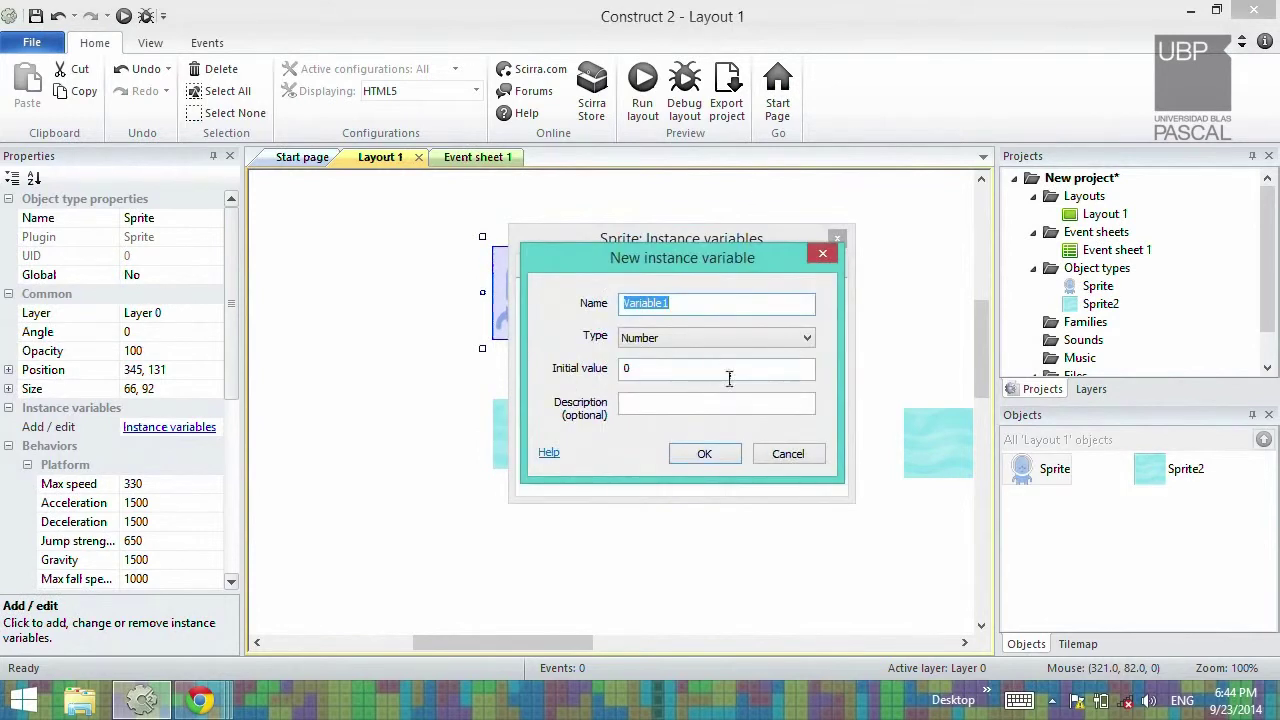
{"action": "left_click", "coordinate": [778, 458]}
Add the Scroll To behavior to the alien sprite and close the open behavior and instance variable dialogs
{"action": "left_click_drag", "start_coordinate": [229, 271], "coordinate": [244, 345]}
{"action": "left_click", "coordinate": [149, 465]}
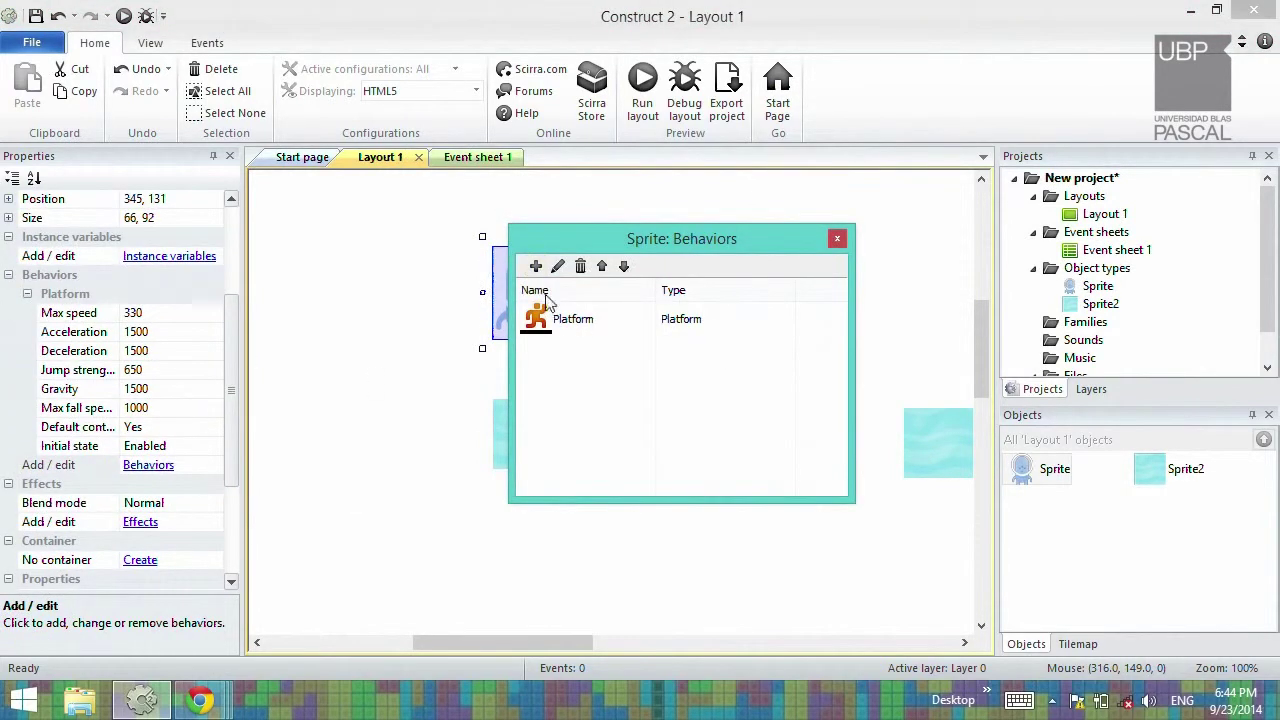
{"action": "left_click", "coordinate": [535, 266]}
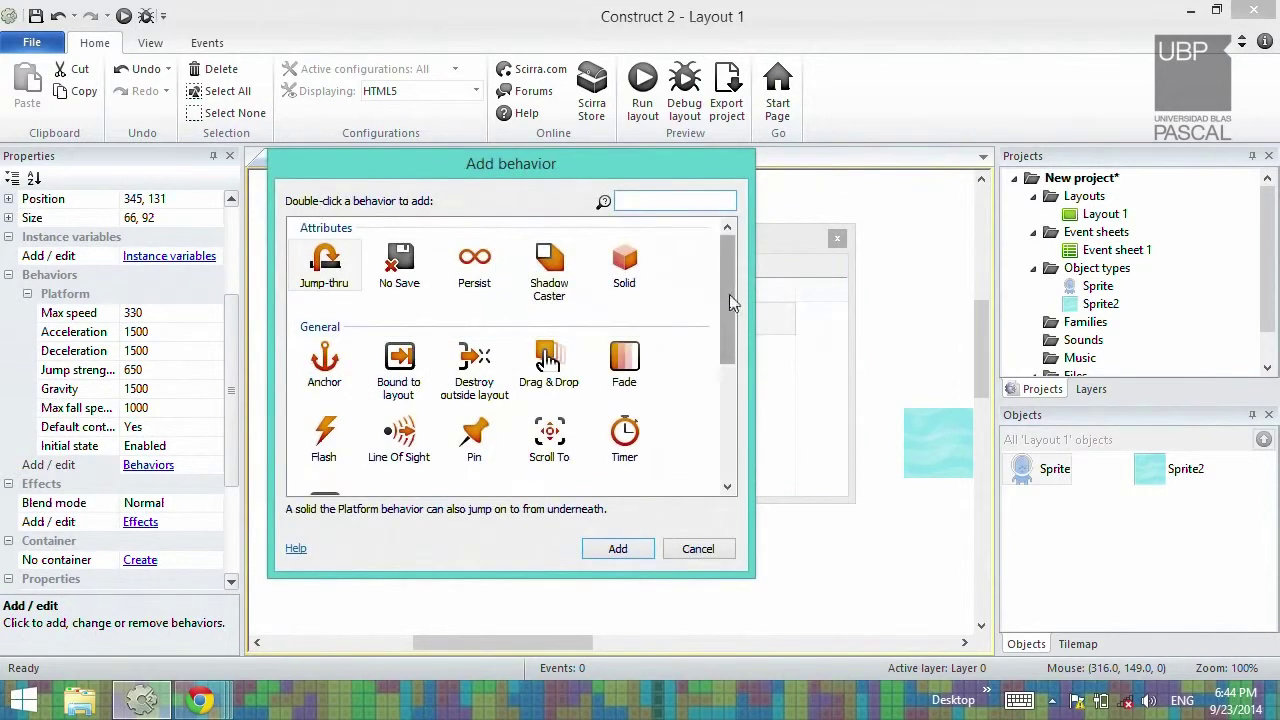
{"action": "left_click_drag", "start_coordinate": [727, 300], "coordinate": [724, 364]}
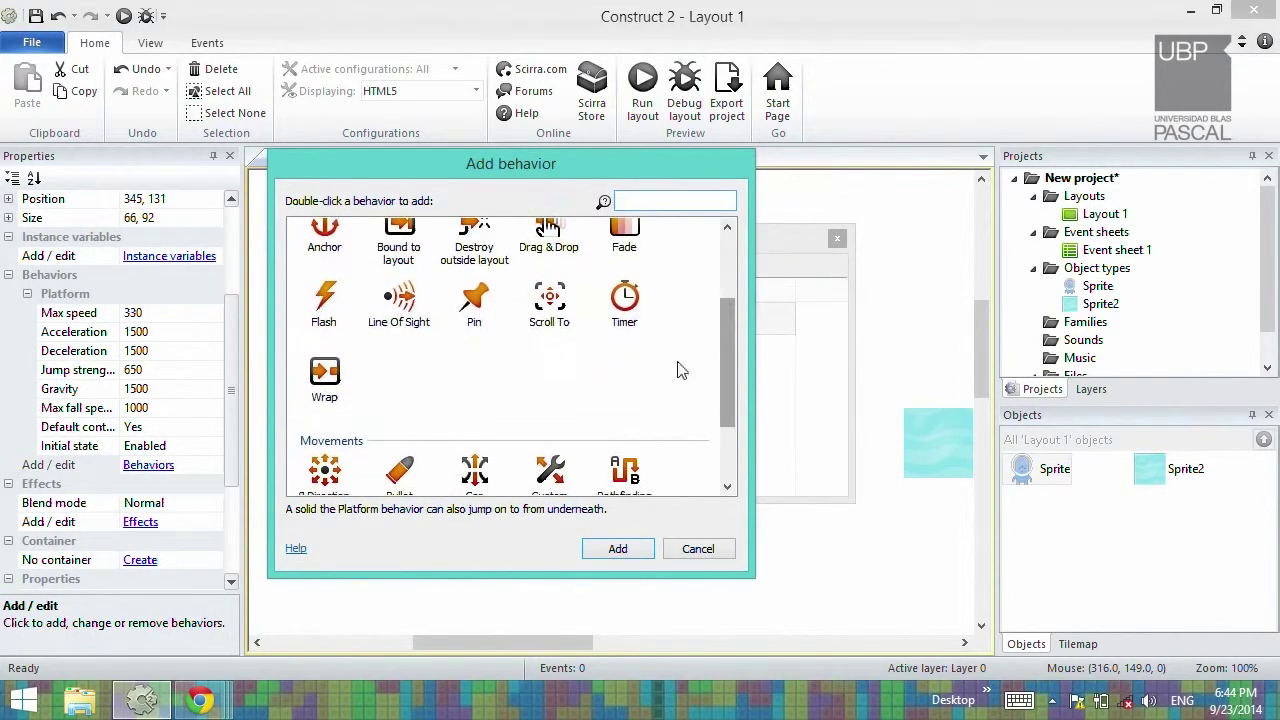
{"action": "double_click", "coordinate": [550, 305]}
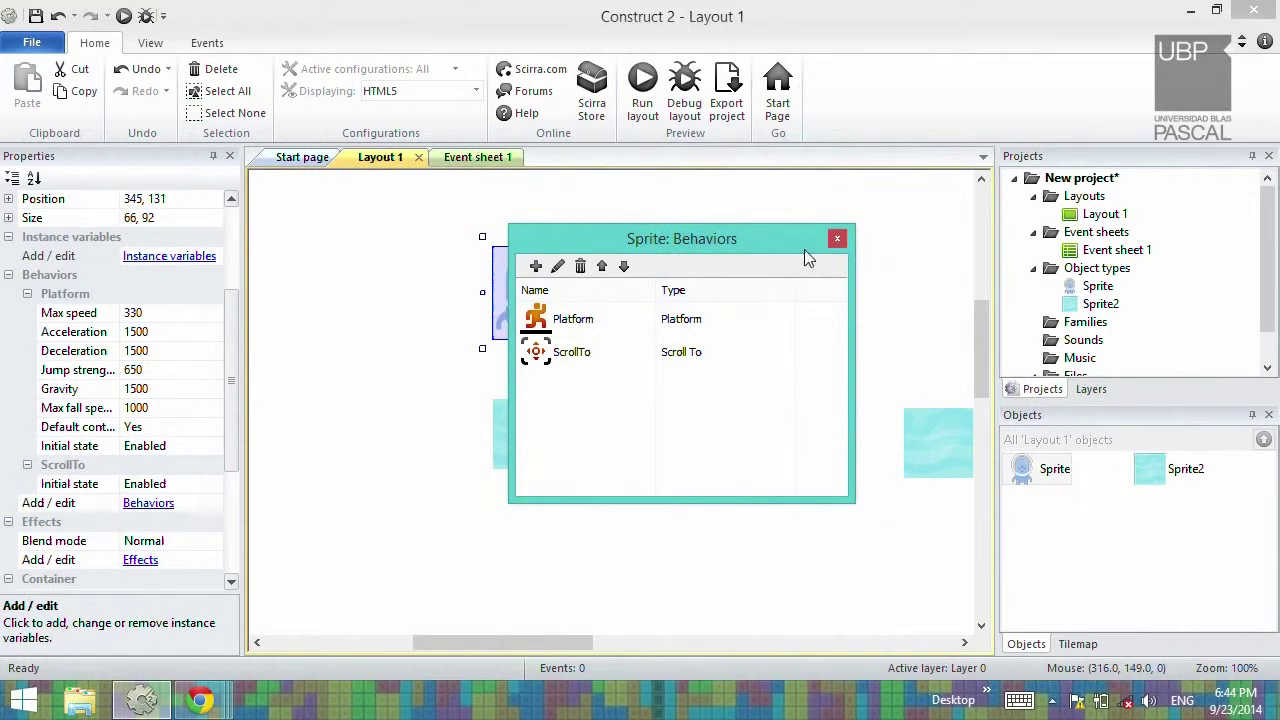
{"action": "left_click", "coordinate": [837, 246]}
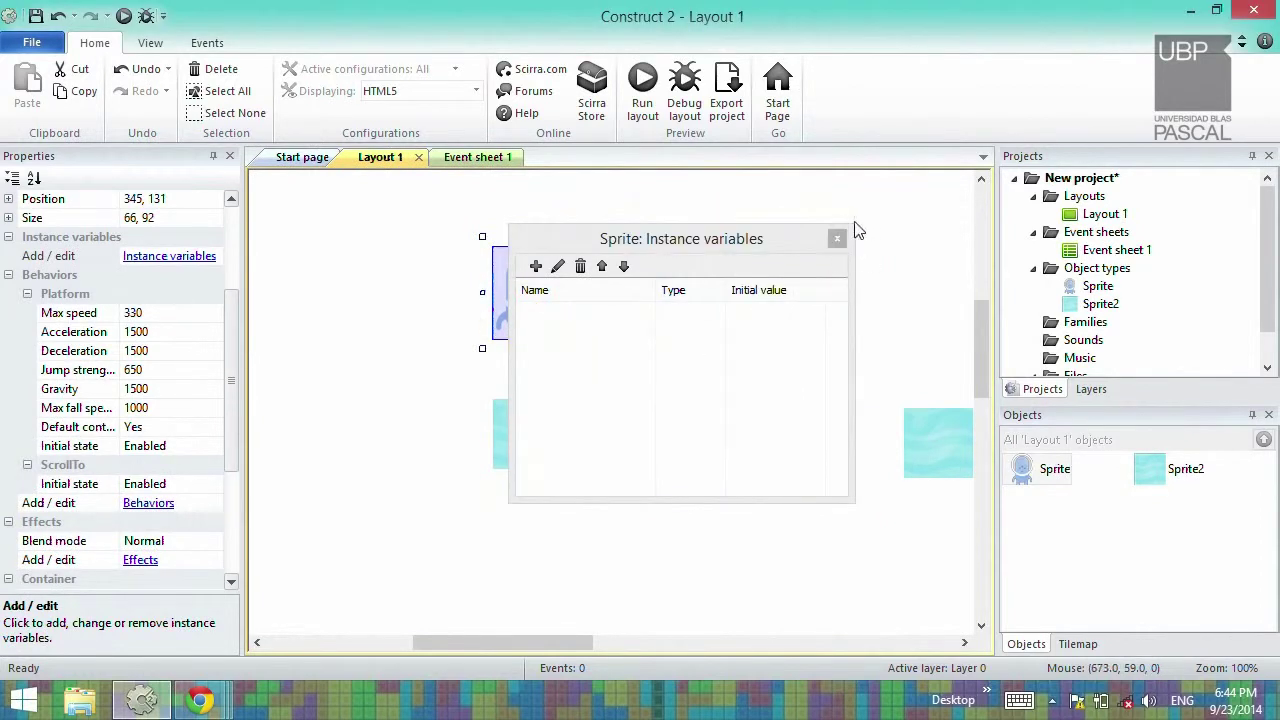
{"action": "left_click", "coordinate": [837, 239]}
Preview the layout and jump the alien across the tiles, partway back and onto the last tile to check the scrolling
{"action": "key", "text": "F5"}
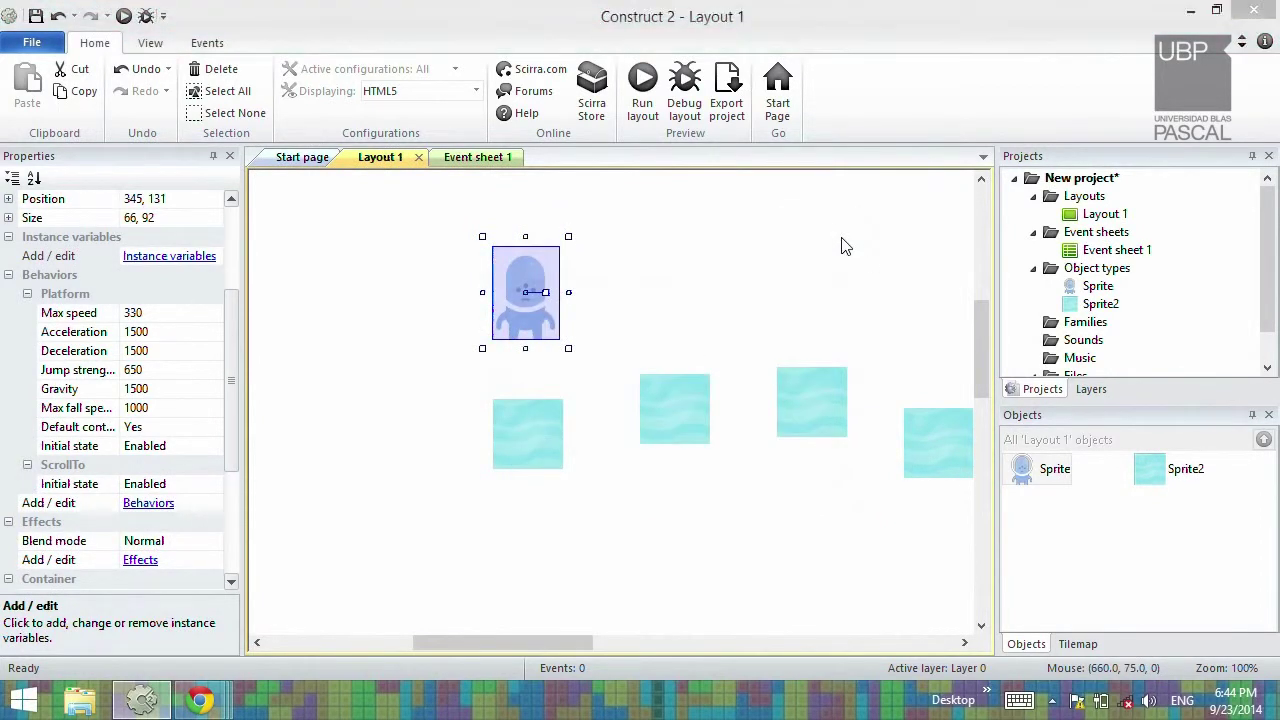
{"action": "key", "text": "Up"}
{"action": "key", "text": "Right"}
{"action": "key", "text": "Up"}
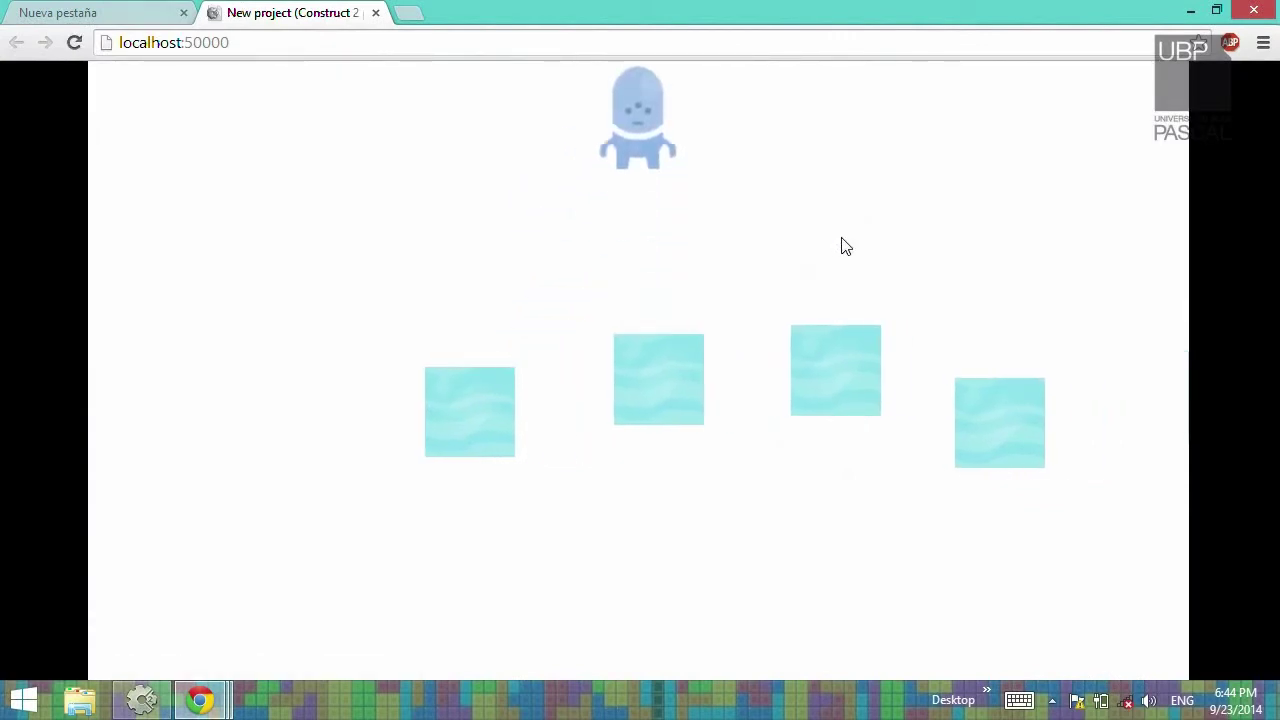
{"action": "key", "text": "Up"}
{"action": "key", "text": "Right"}
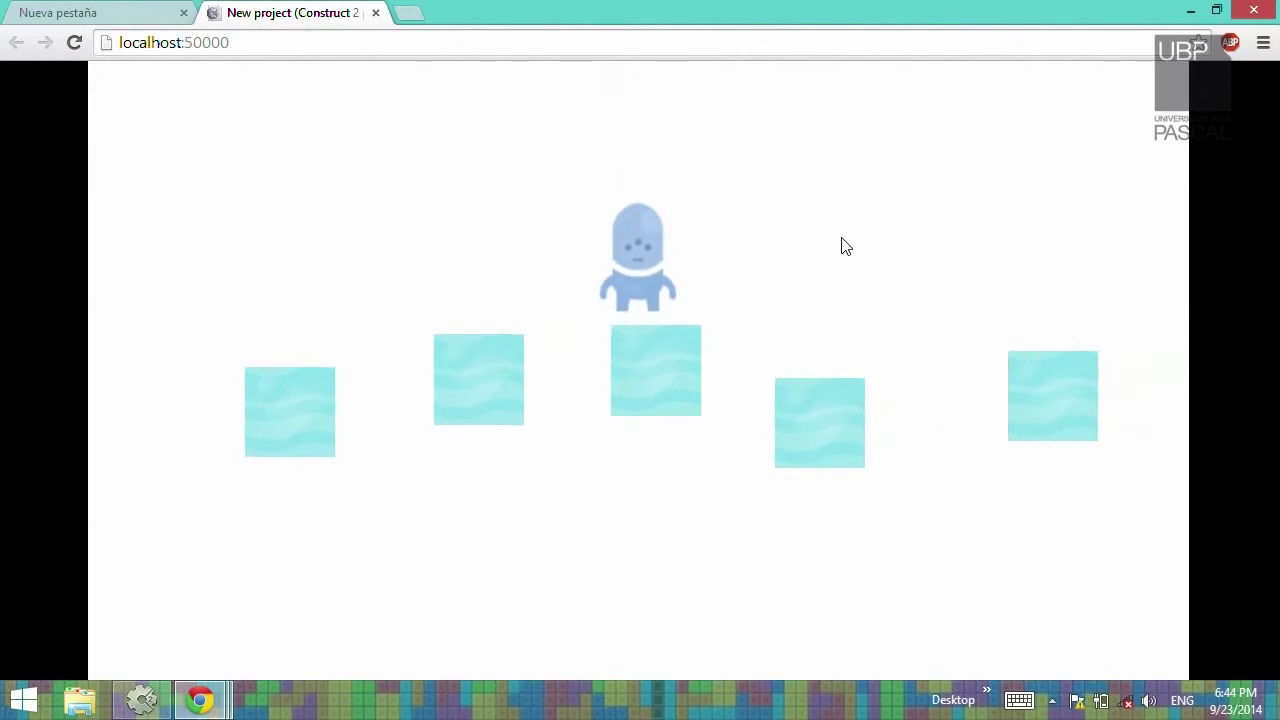
{"action": "key", "text": "Up"}
{"action": "key", "text": "Right"}
{"action": "key", "text": "Up"}
{"action": "key", "text": "Right"}
{"action": "key", "text": "Right"}
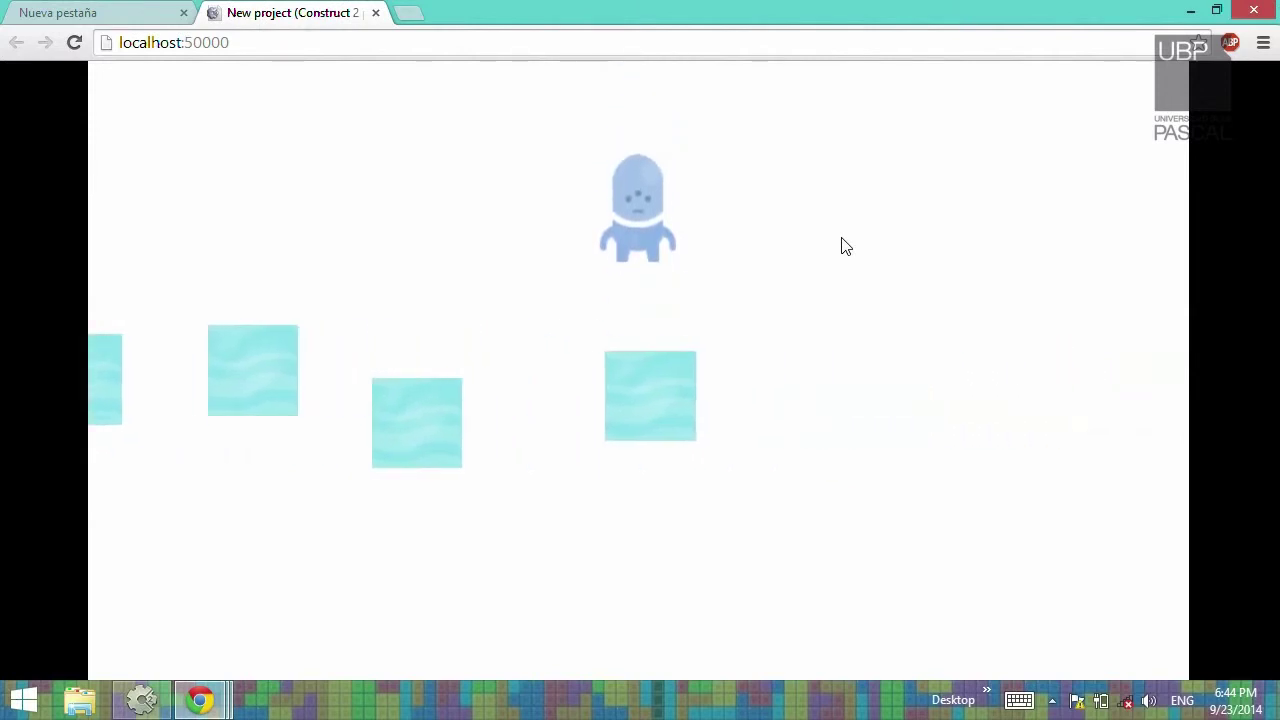
{"action": "key", "text": "Up"}
{"action": "key", "text": "Left"}
{"action": "key", "text": "Up"}
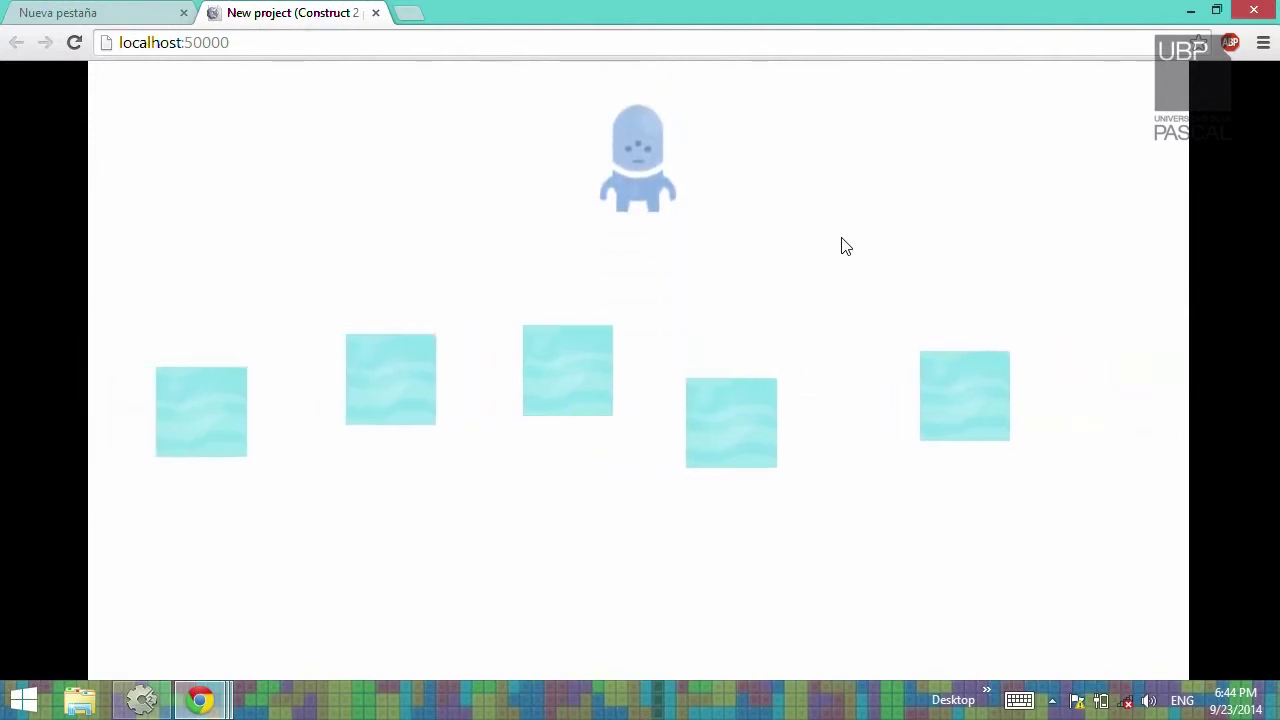
{"action": "key", "text": "Right"}
{"action": "key", "text": "Up"}
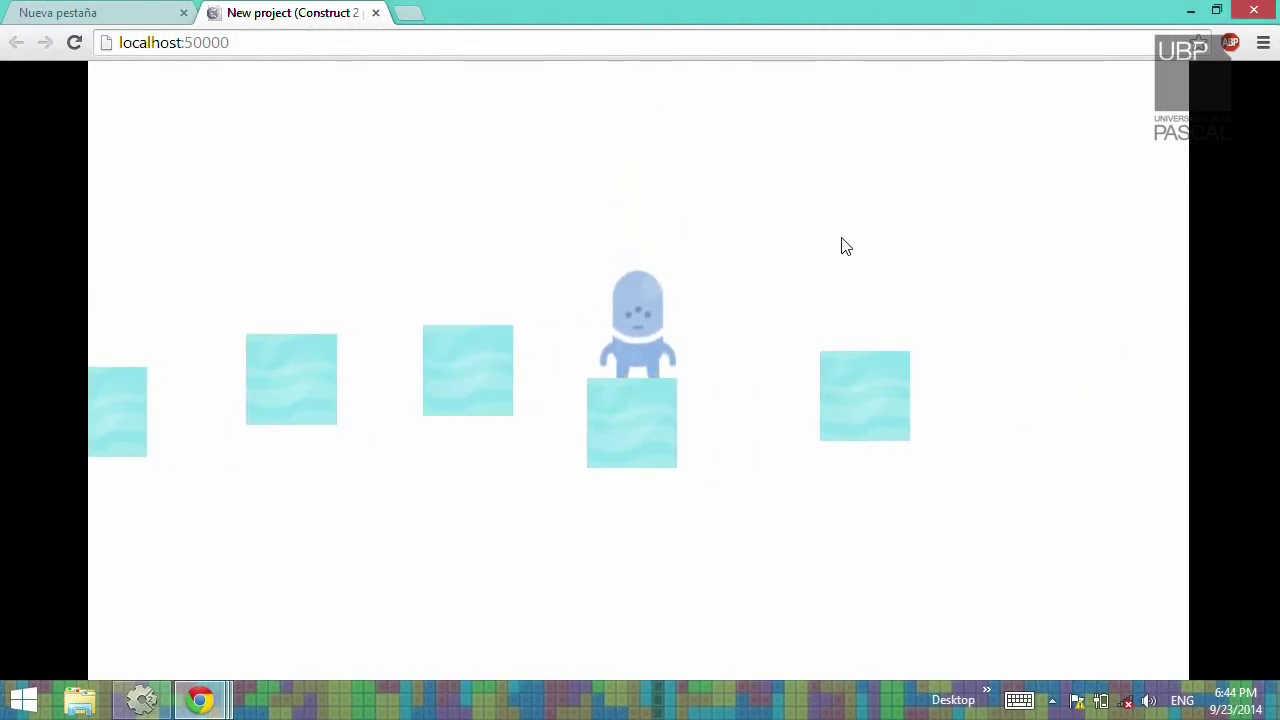
{"action": "key", "text": "Up"}
{"action": "key", "text": "Right"}
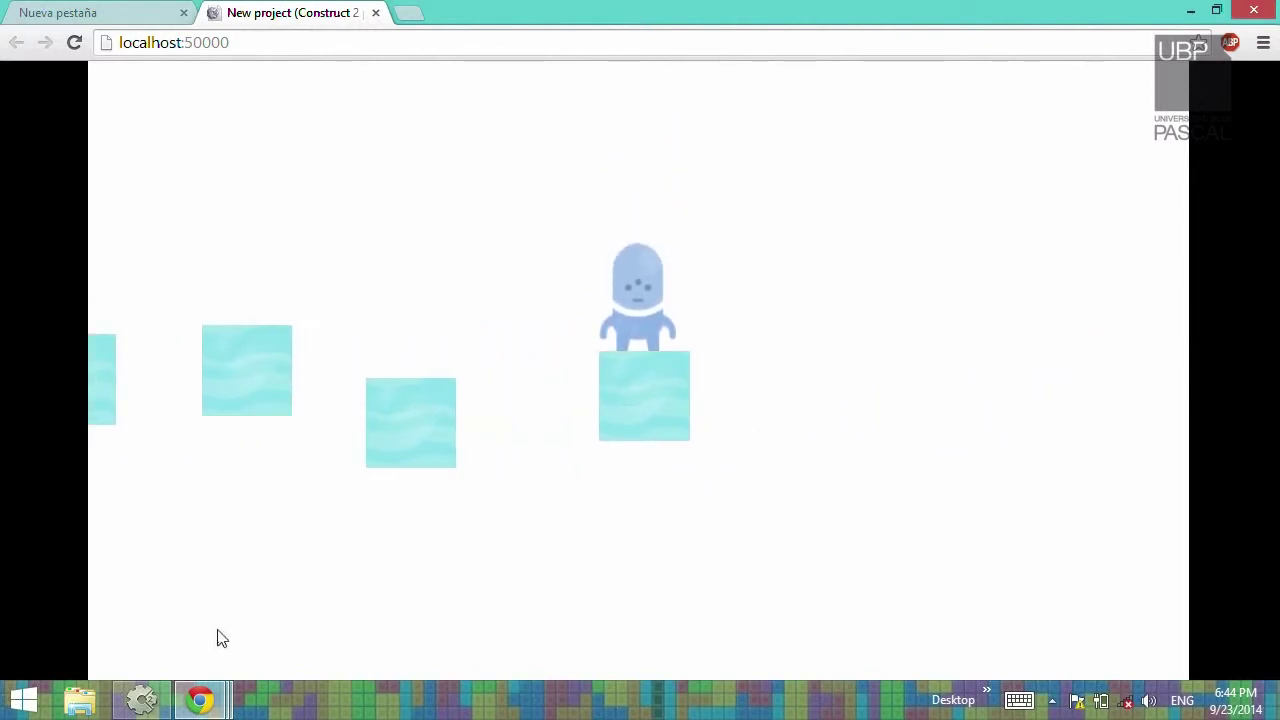
Back in Construct 2, insert a new Sprite object above the last ice tile, beyond the dashed window boundary
{"action": "left_click", "coordinate": [141, 700]}
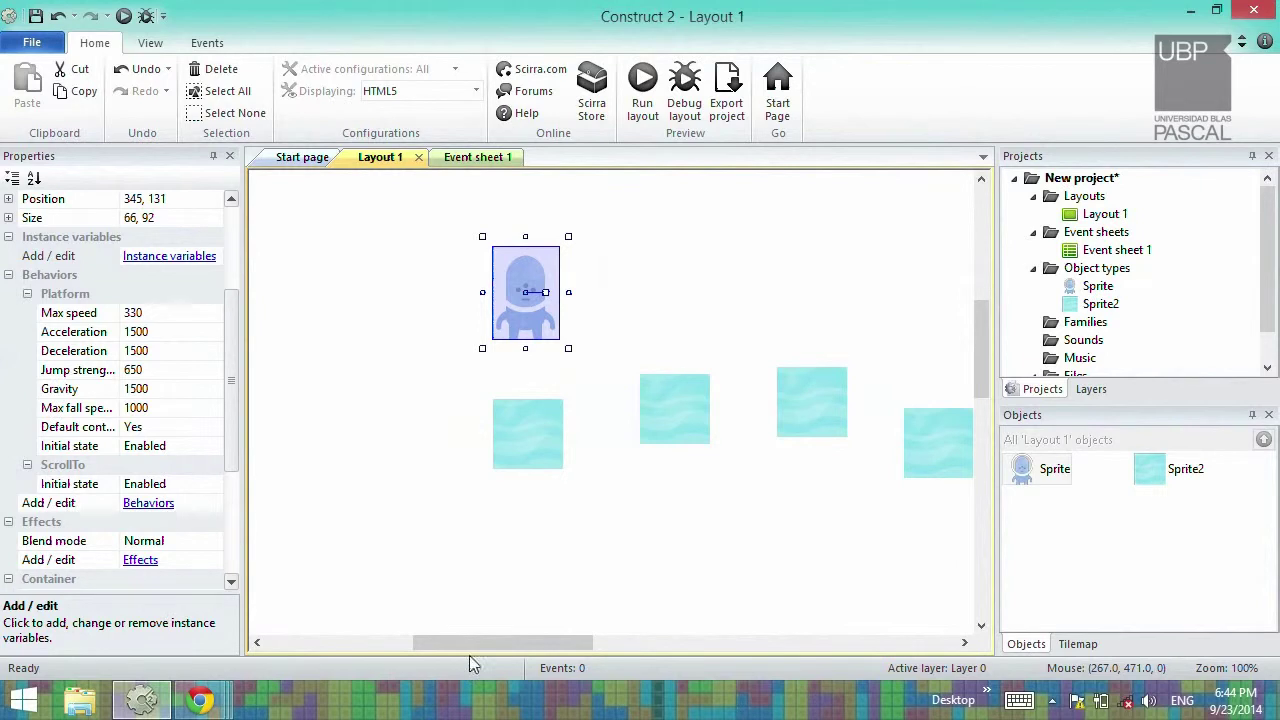
{"action": "left_click_drag", "start_coordinate": [572, 652], "coordinate": [675, 652]}
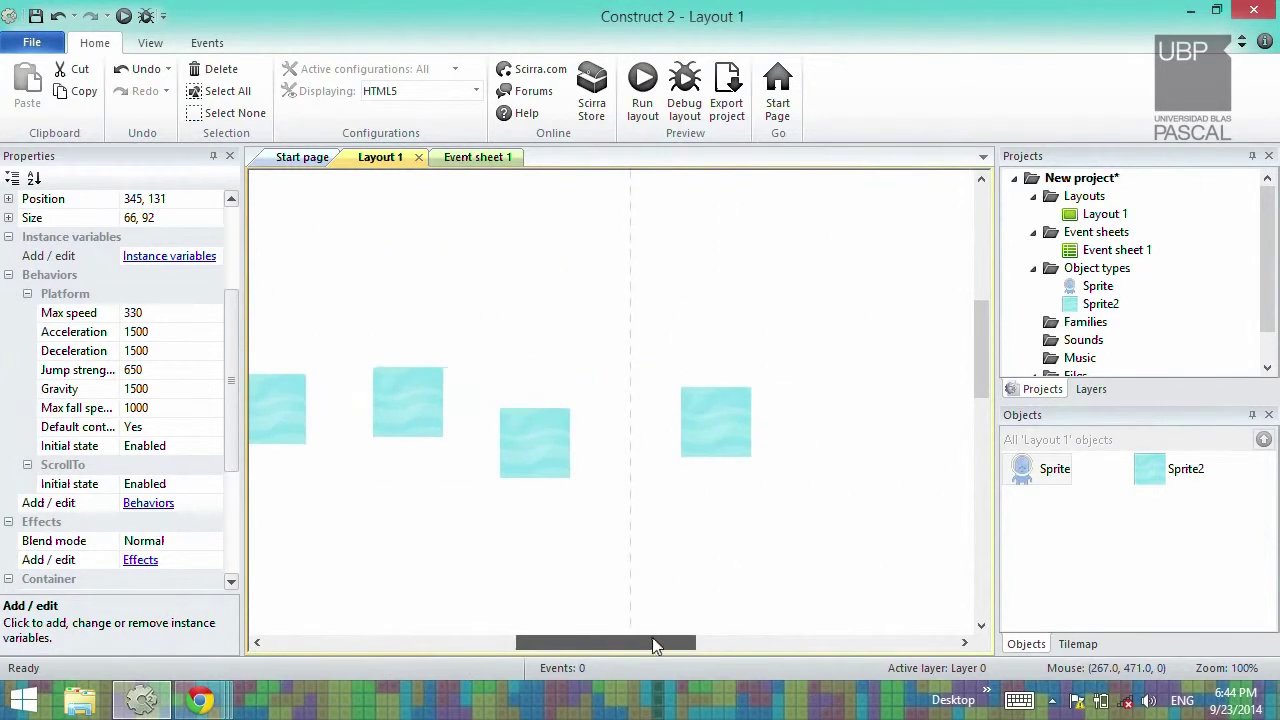
{"action": "left_click", "coordinate": [727, 330]}
{"action": "double_click", "coordinate": [727, 330]}
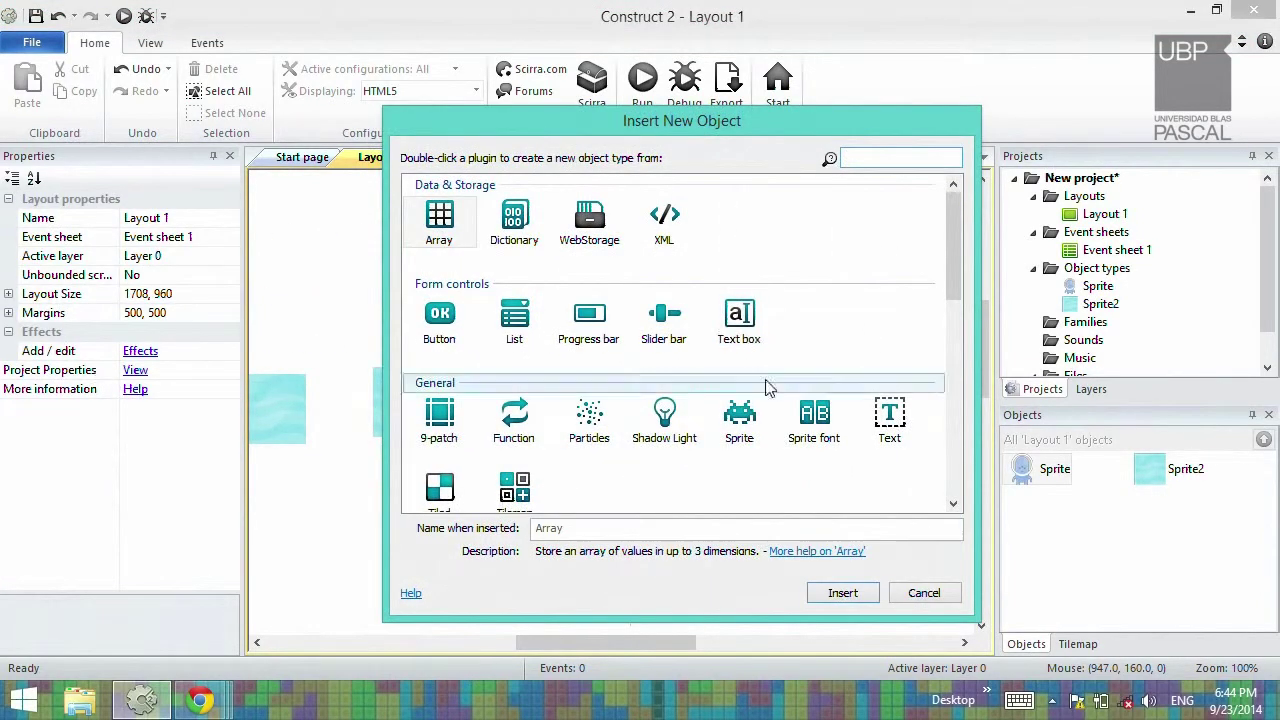
{"action": "left_click", "coordinate": [738, 418]}
{"action": "double_click", "coordinate": [738, 418]}
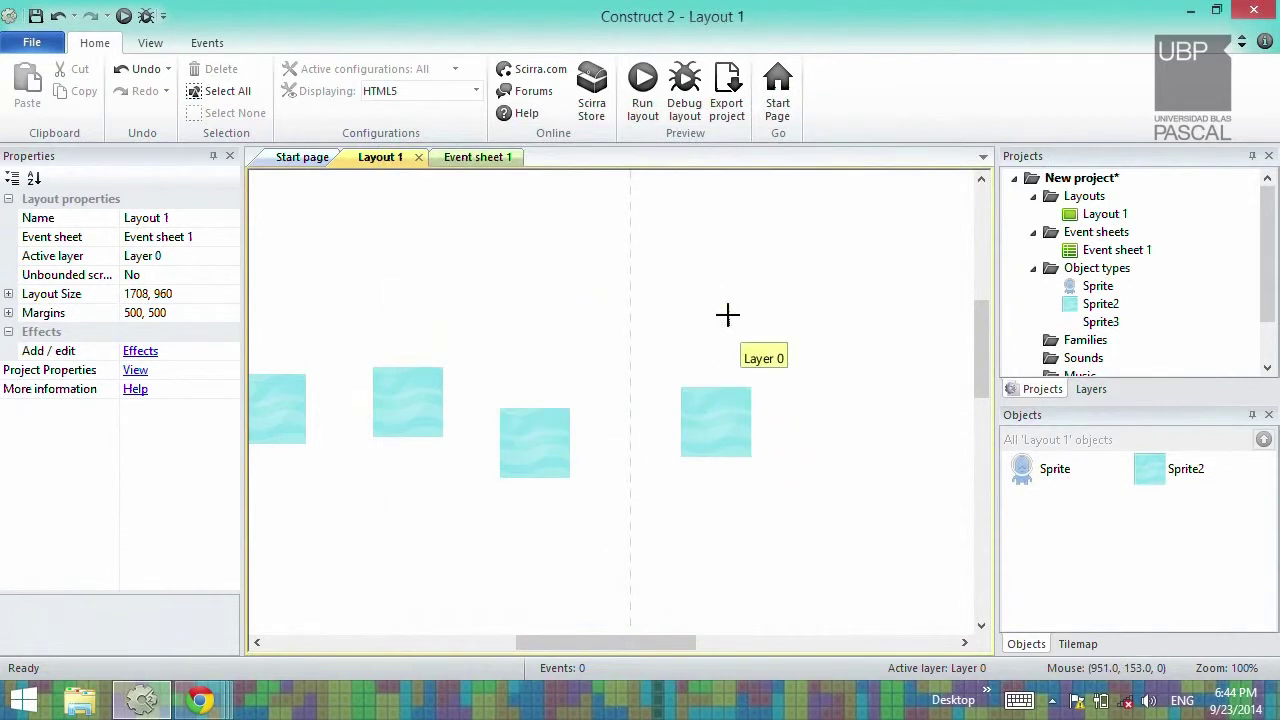
{"action": "left_click", "coordinate": [729, 314]}
Load the beige alien badge image from Platformer pack > Extra animations and enemies > Alien sprites into the new sprite and close the editor
{"action": "left_click", "coordinate": [218, 129]}
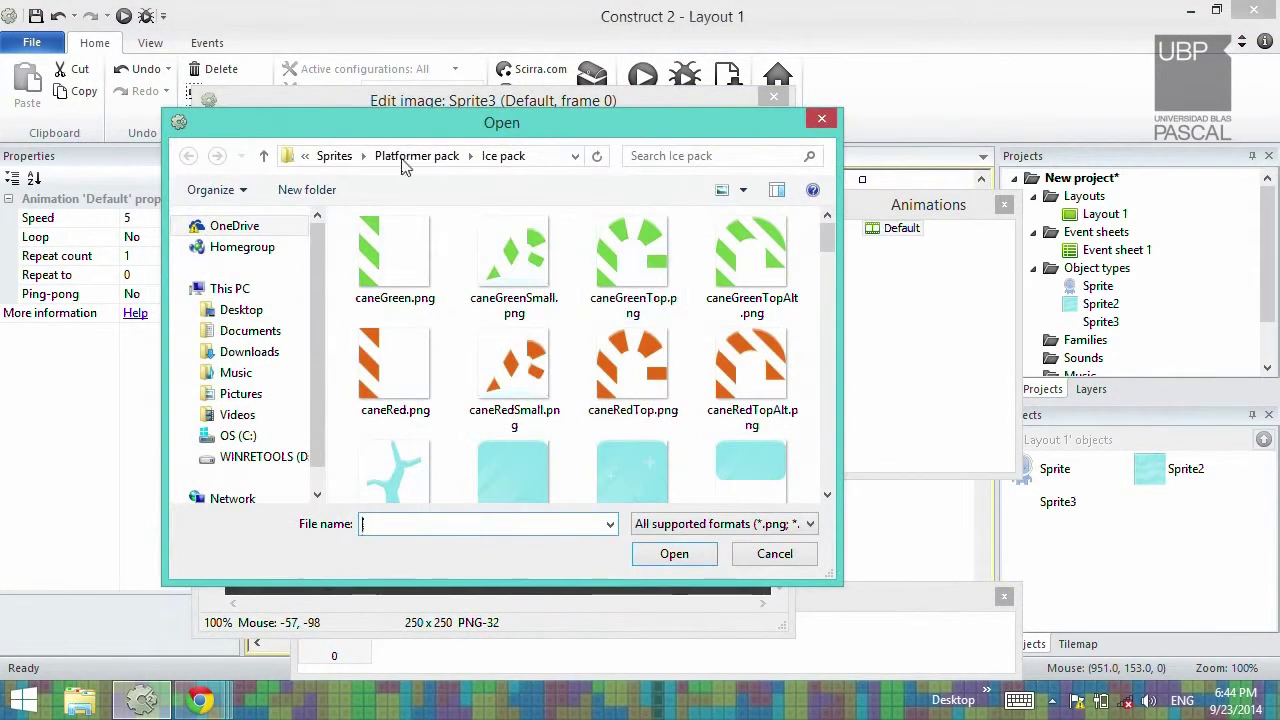
{"action": "left_click", "coordinate": [334, 156]}
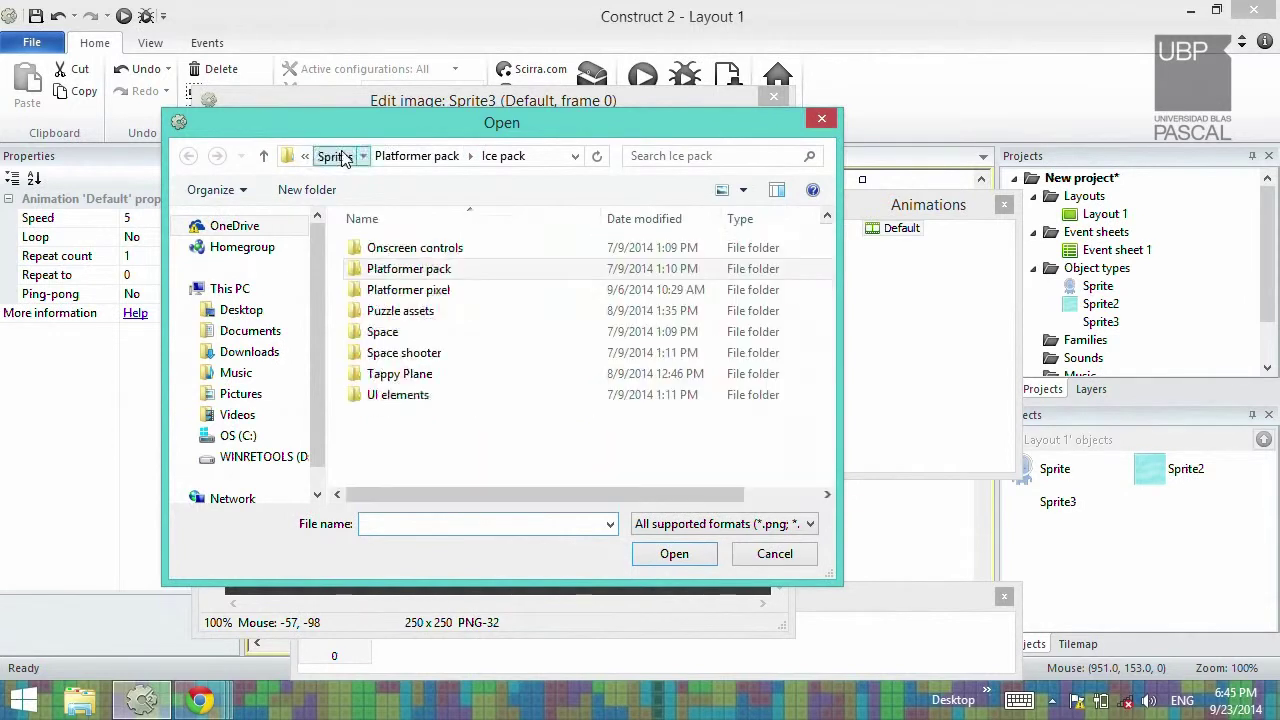
{"action": "double_click", "coordinate": [414, 274]}
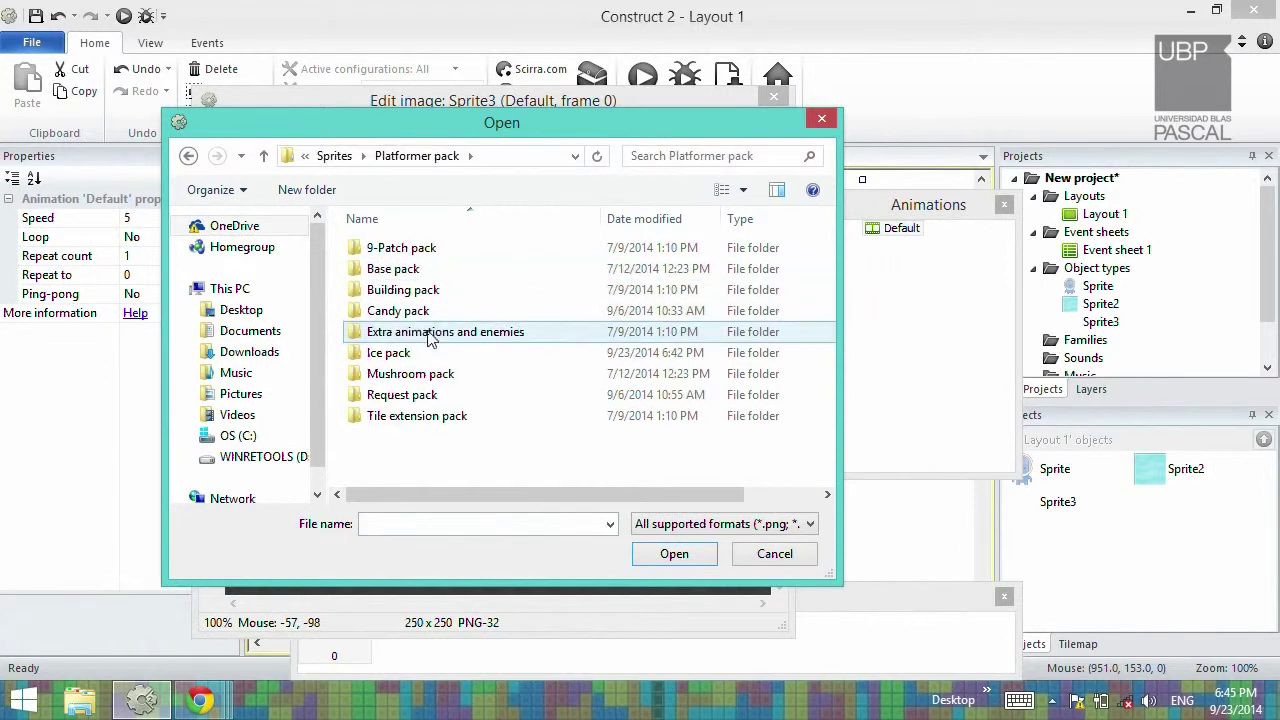
{"action": "double_click", "coordinate": [430, 333]}
{"action": "double_click", "coordinate": [417, 252]}
{"action": "scroll", "coordinate": [449, 343], "scroll_direction": "down", "scroll_amount": 3}
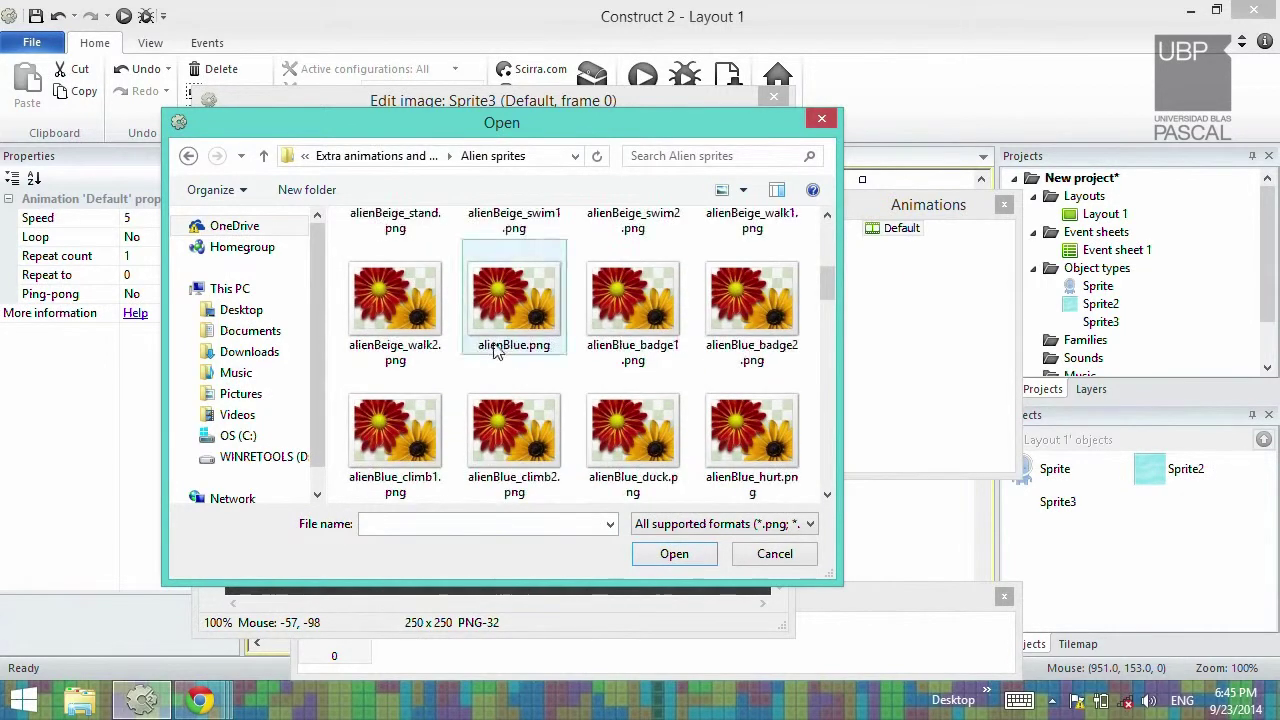
{"action": "scroll", "coordinate": [569, 363], "scroll_direction": "up", "scroll_amount": 3}
{"action": "left_click", "coordinate": [533, 296]}
{"action": "double_click", "coordinate": [535, 297]}
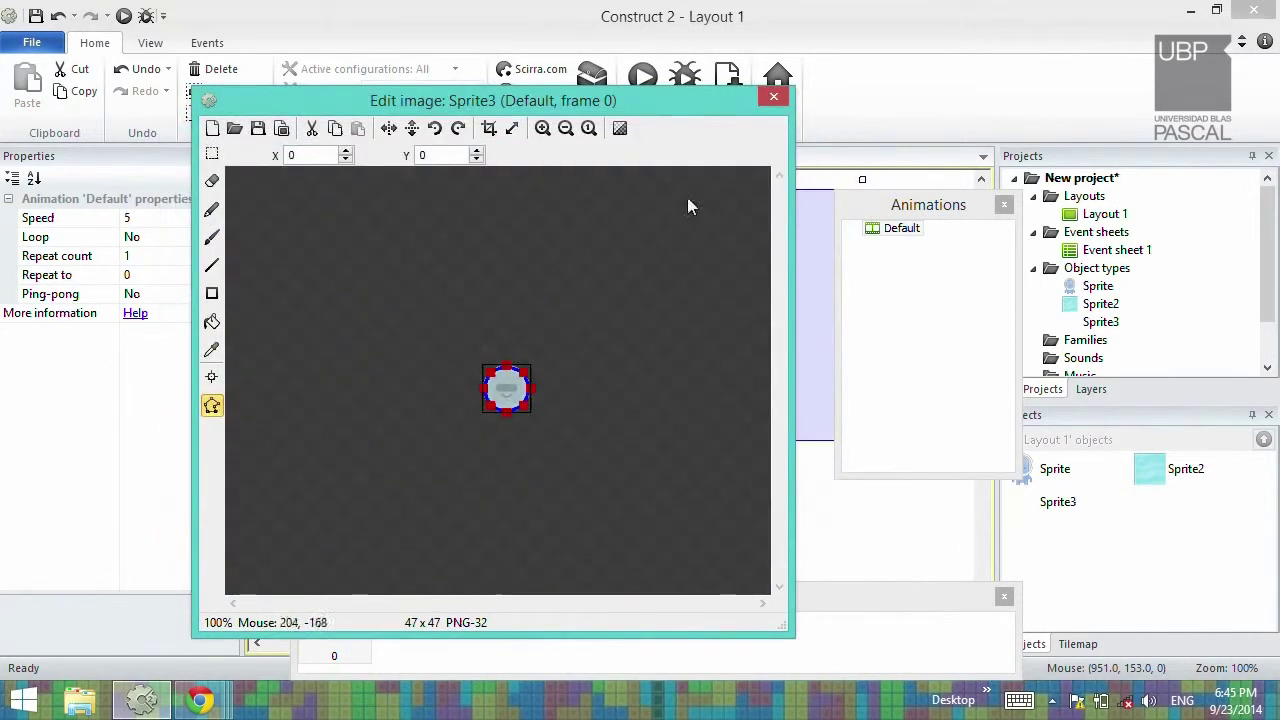
{"action": "left_click", "coordinate": [774, 98]}
Position the beige badge sprite just above the last ice tile and deselect it
{"action": "left_click_drag", "start_coordinate": [712, 315], "coordinate": [740, 329]}
{"action": "left_click", "coordinate": [780, 338]}
{"action": "left_click", "coordinate": [697, 226]}
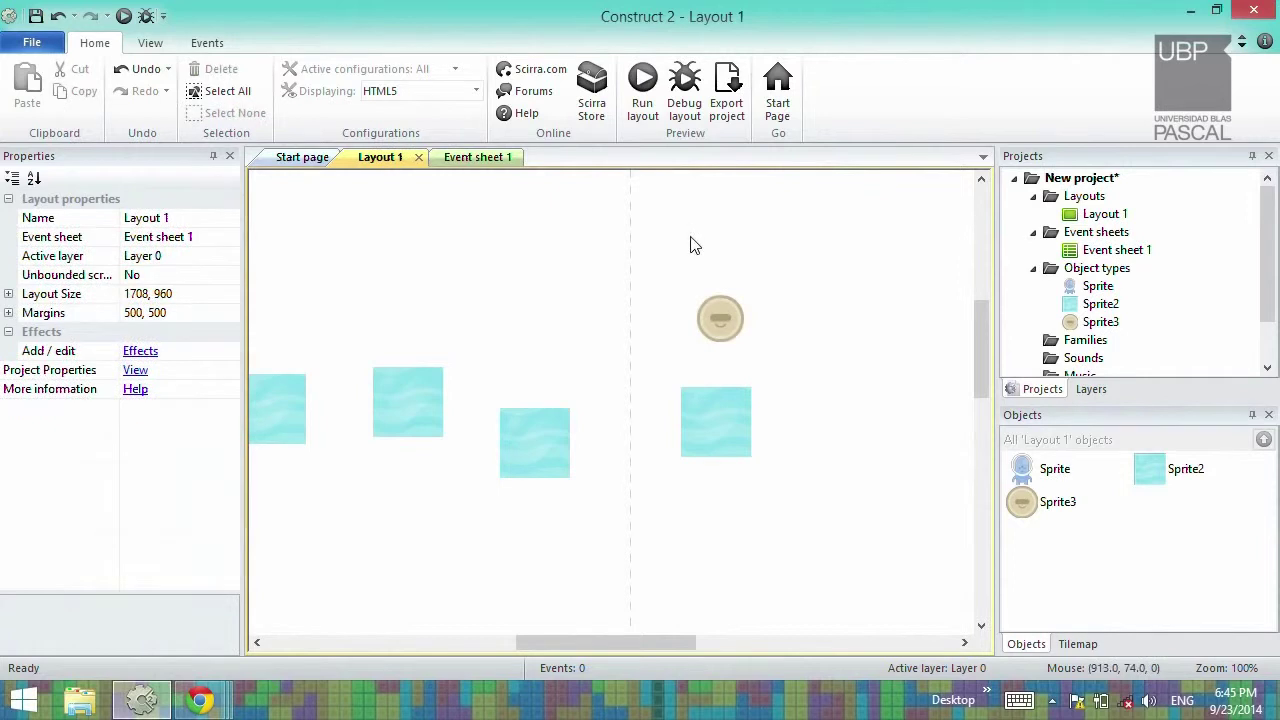
Insert a Text object above the beige badge
{"action": "double_click", "coordinate": [695, 245]}
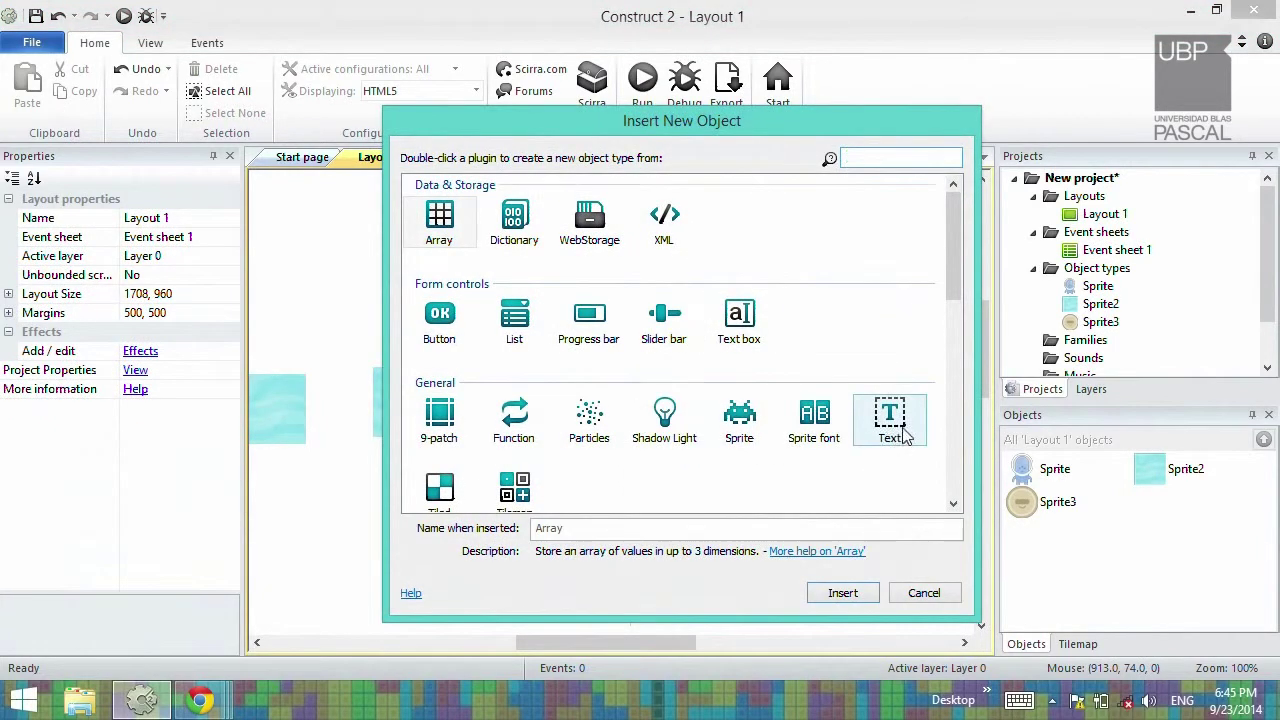
{"action": "double_click", "coordinate": [893, 420]}
{"action": "left_click", "coordinate": [670, 243]}
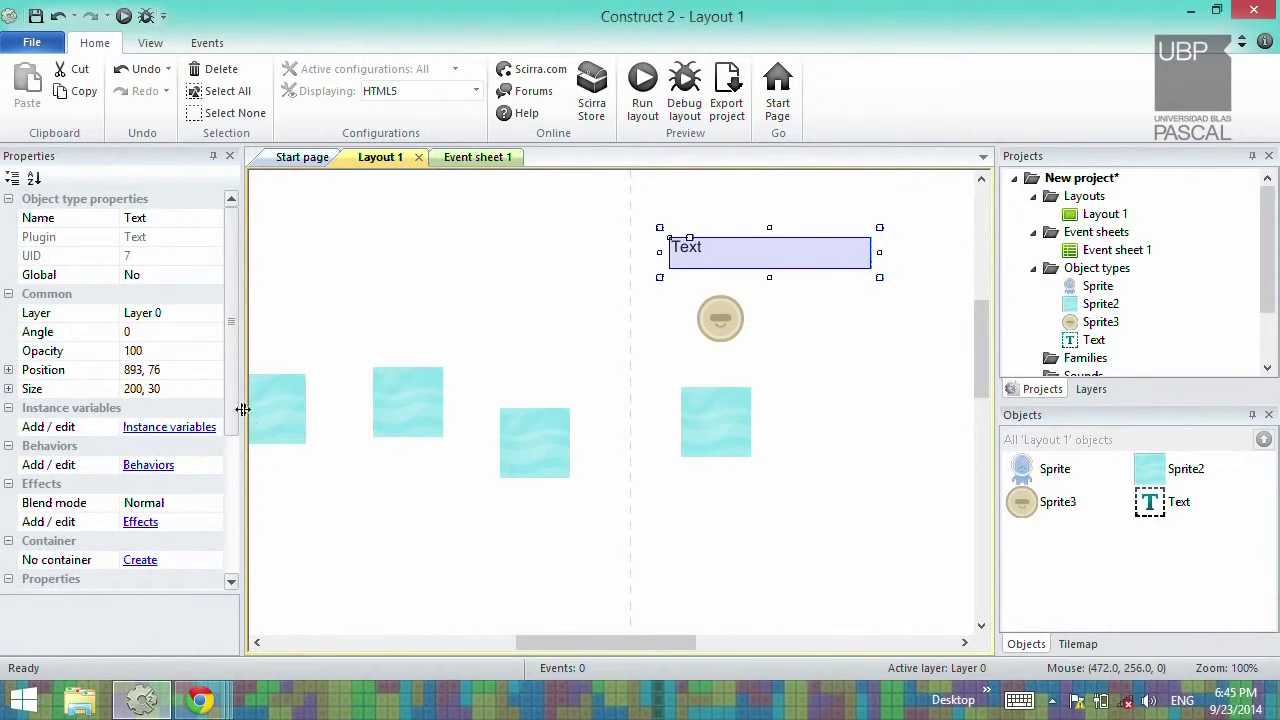
Set the Text object's text to "Ganaste" and change its initial visibility
{"action": "scroll", "coordinate": [234, 409], "scroll_direction": "down", "scroll_amount": 5}
{"action": "left_click", "coordinate": [180, 426]}
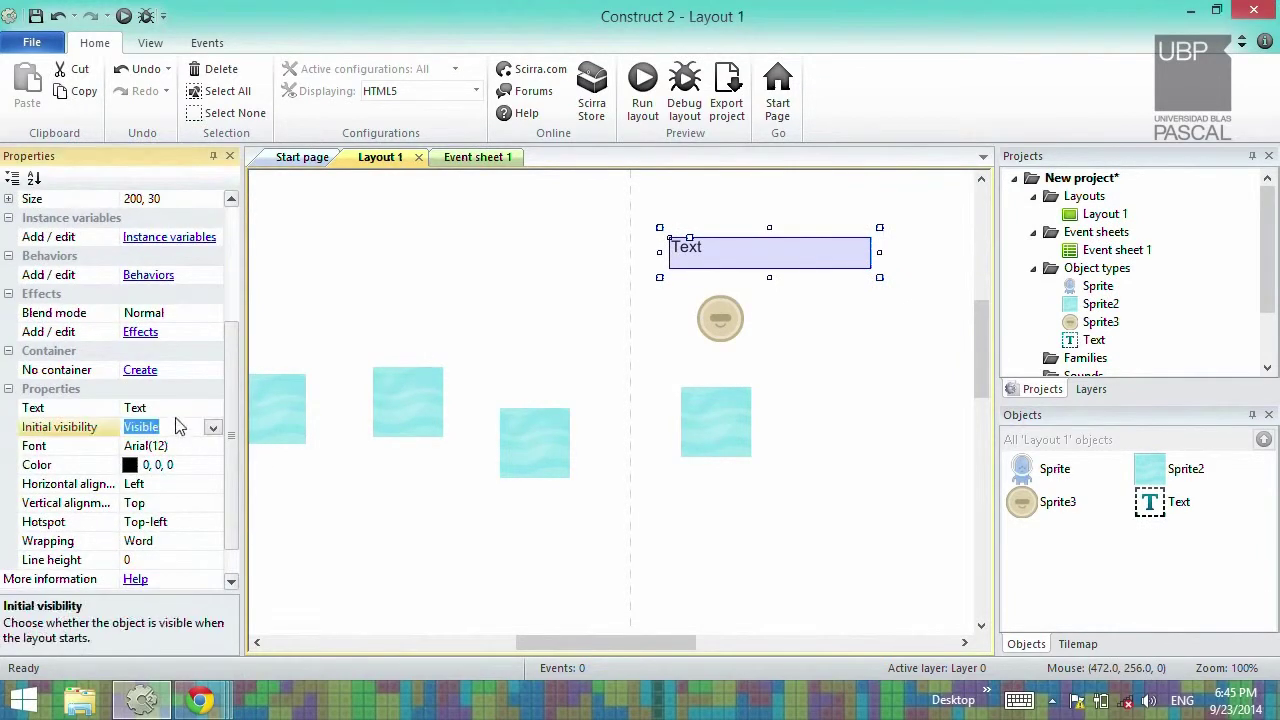
{"action": "left_click", "coordinate": [177, 408]}
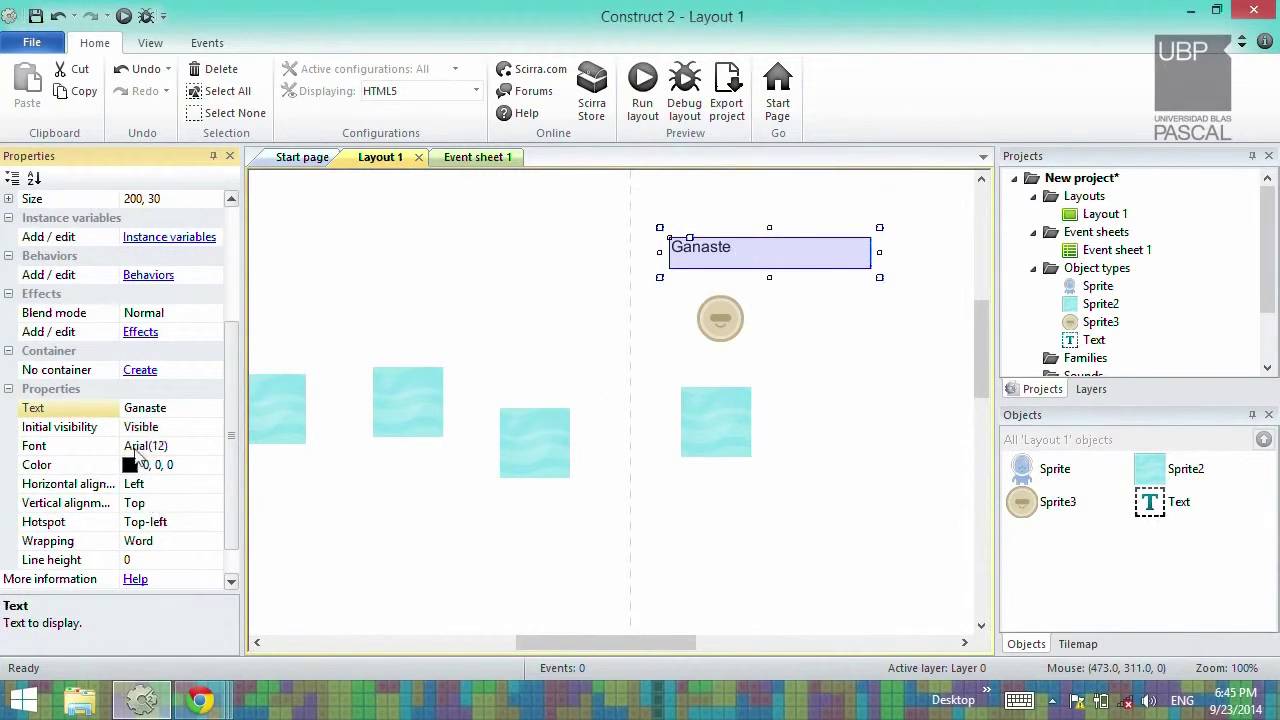
{"action": "left_click", "coordinate": [213, 432]}
{"action": "left_click", "coordinate": [152, 464]}
{"action": "left_click", "coordinate": [352, 521]}
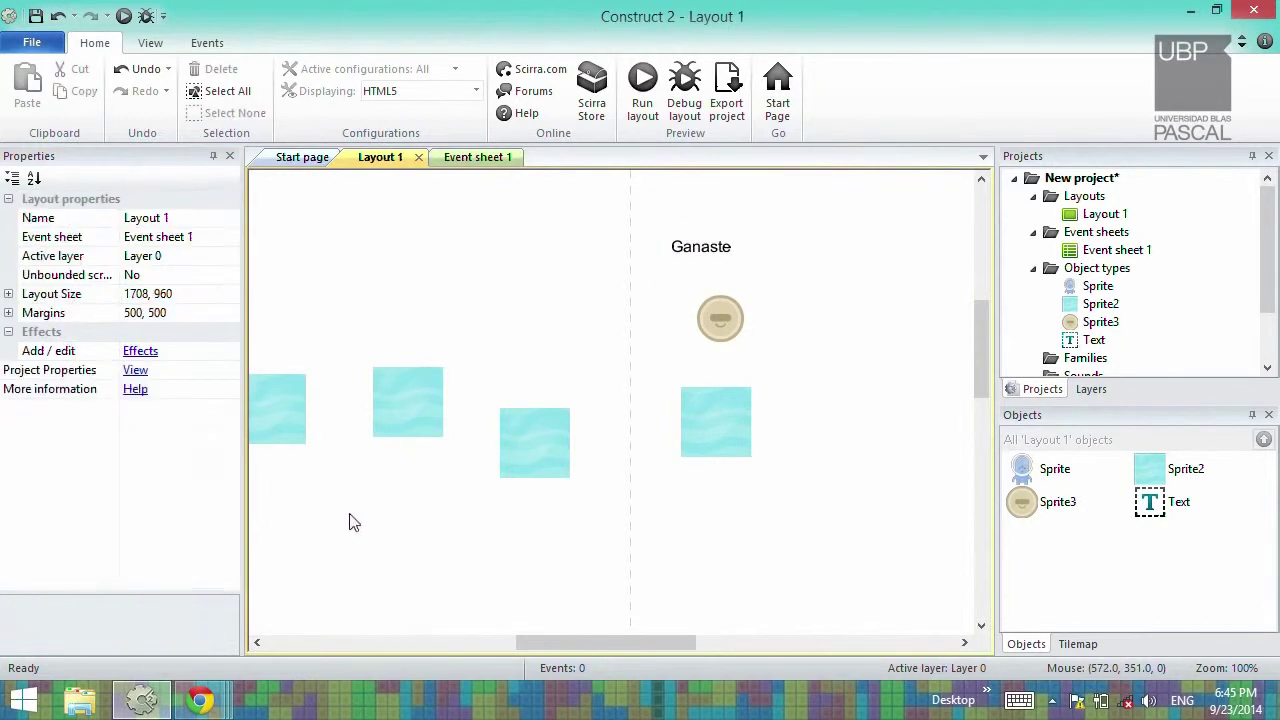
Move the "Ganaste" text to position 909, 91 just above the badge, and preview the layout
{"action": "left_click_drag", "start_coordinate": [707, 255], "coordinate": [721, 273]}
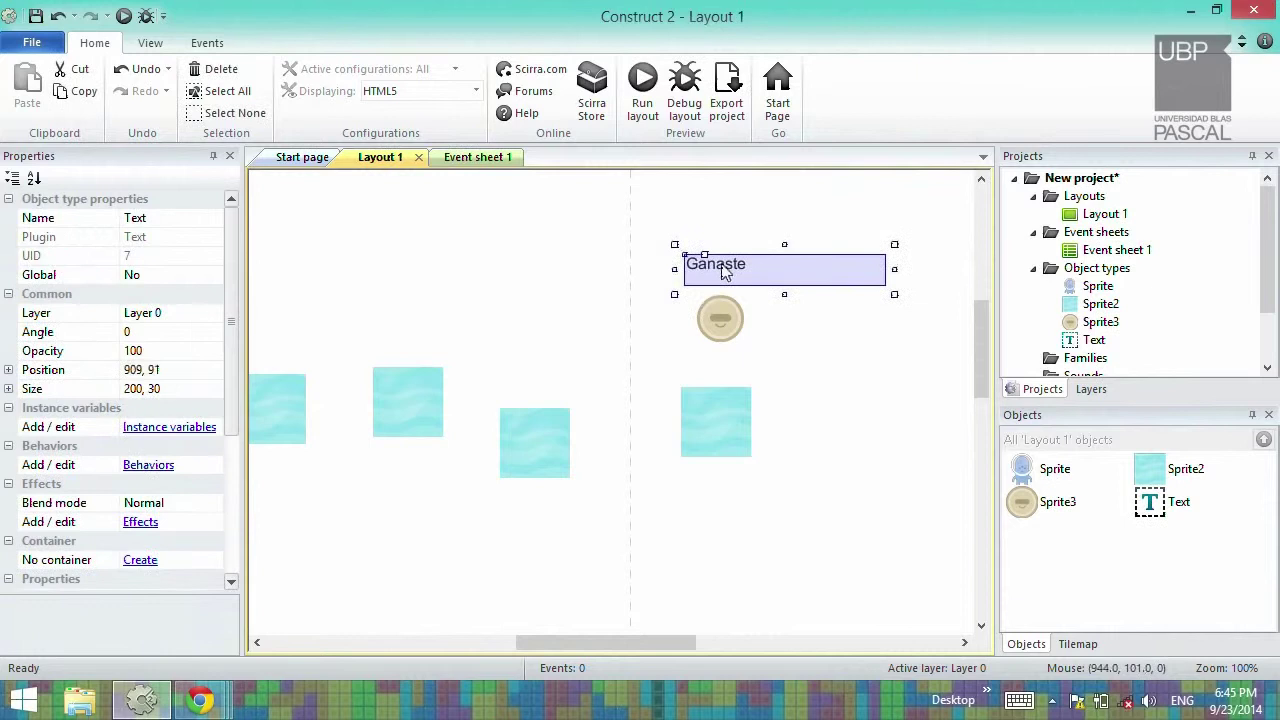
{"action": "left_click", "coordinate": [798, 413]}
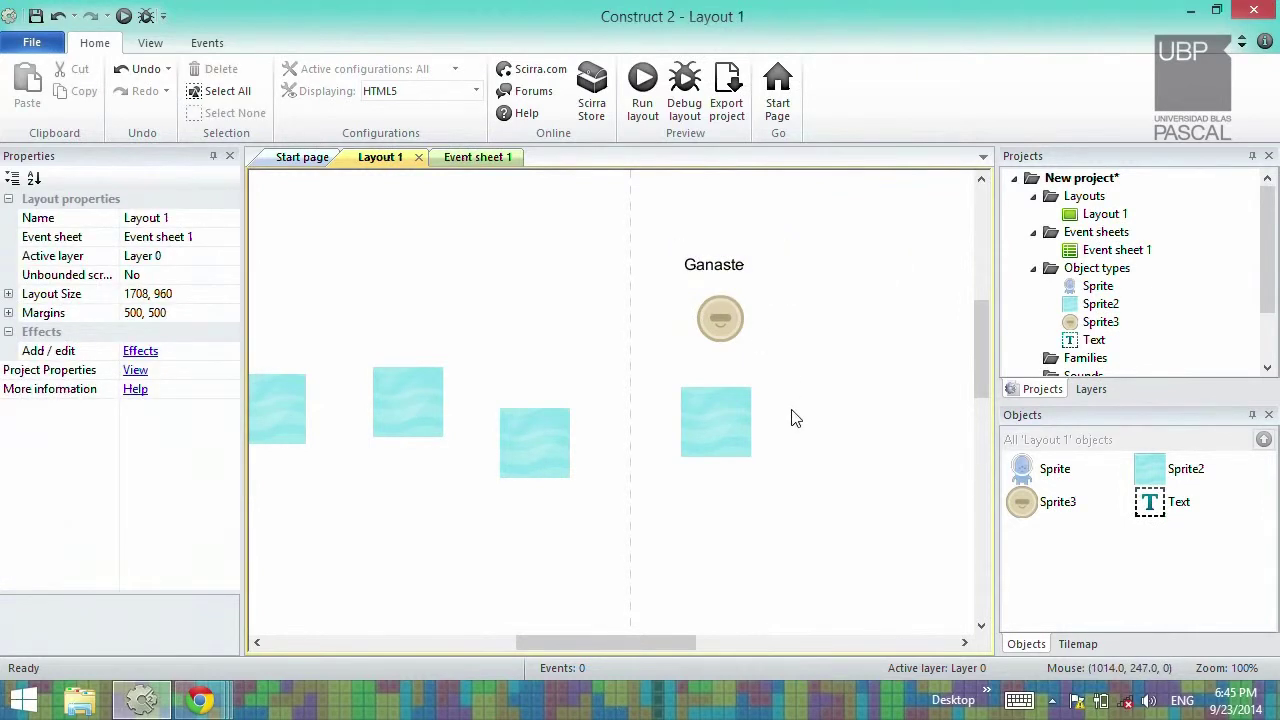
{"action": "key", "text": "F5"}
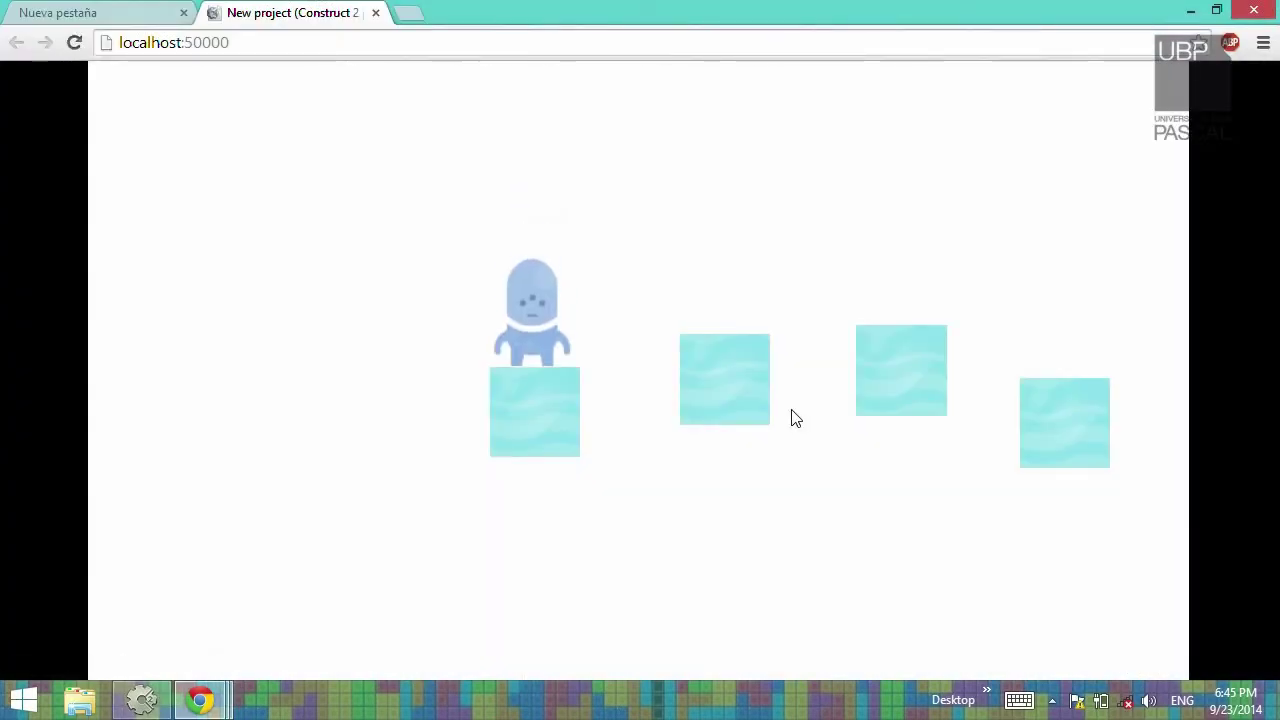
Play the preview by moving and jumping the alien across the ice tiles until it reaches the beige badge
{"action": "key", "text": "Up"}
{"action": "key", "text": "Right"}
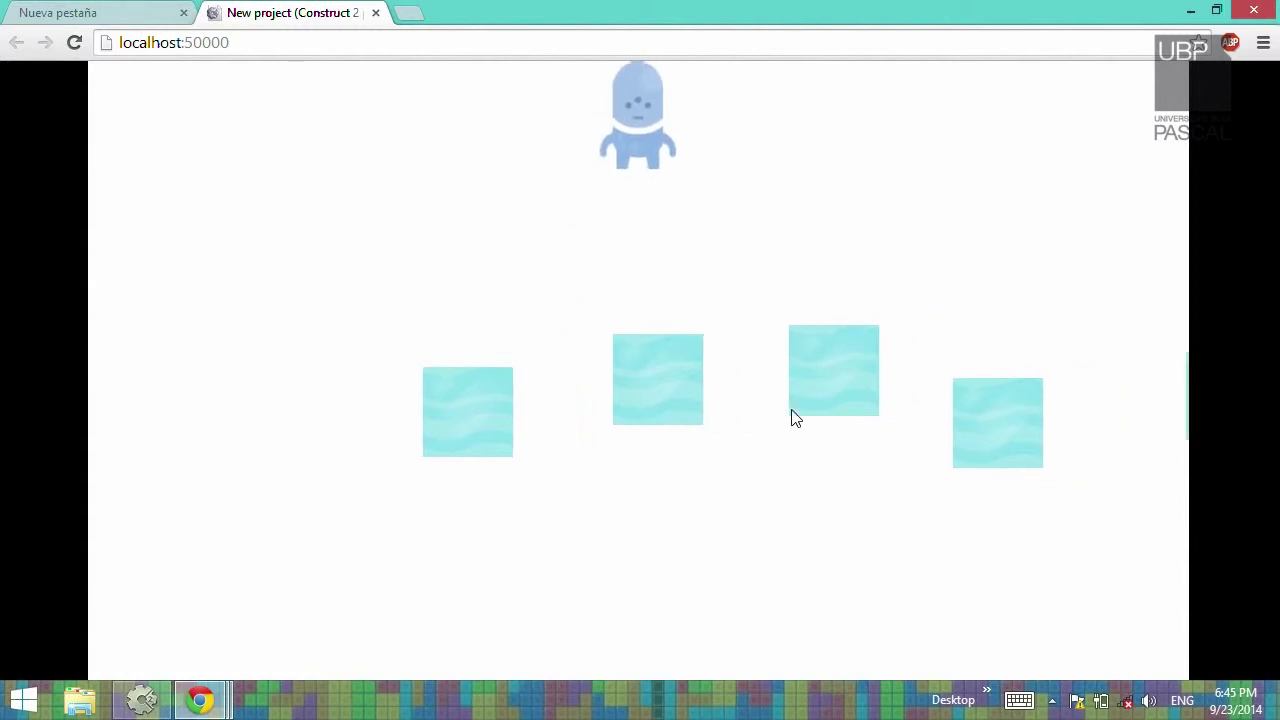
{"action": "key", "text": "Up"}
{"action": "key", "text": "Up"}
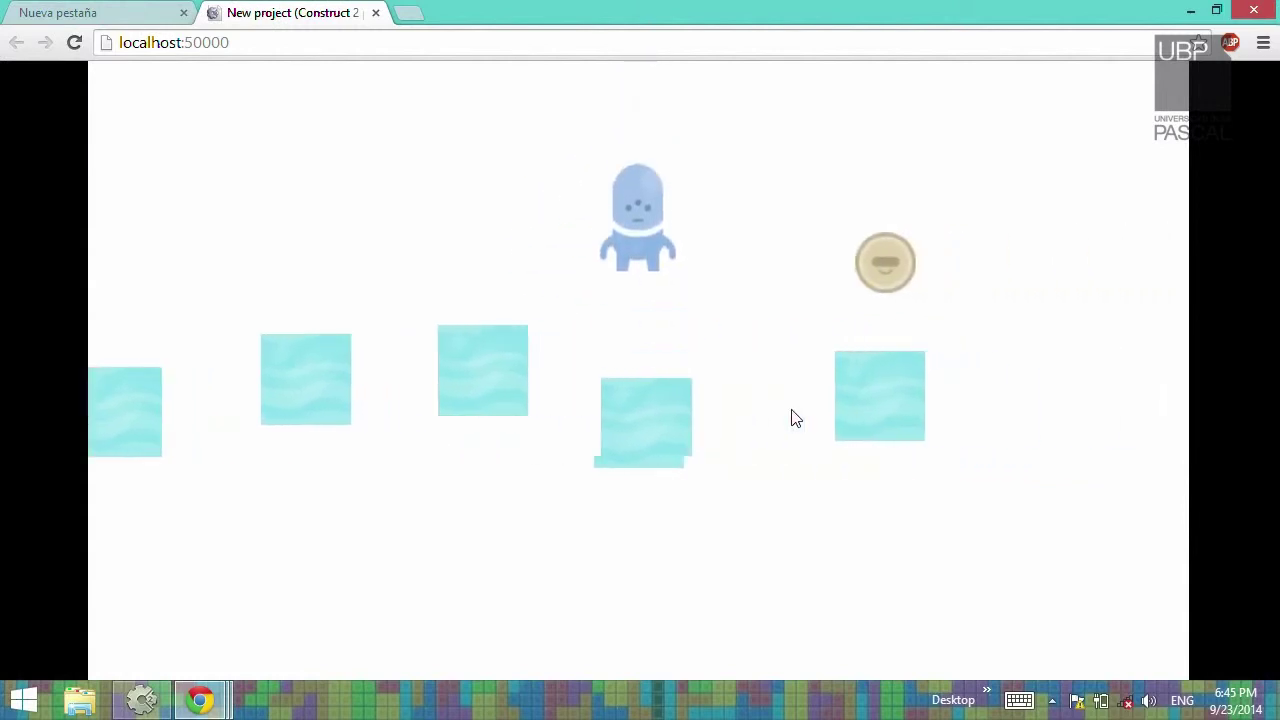
{"action": "key", "text": "Up"}
{"action": "key", "text": "Up"}
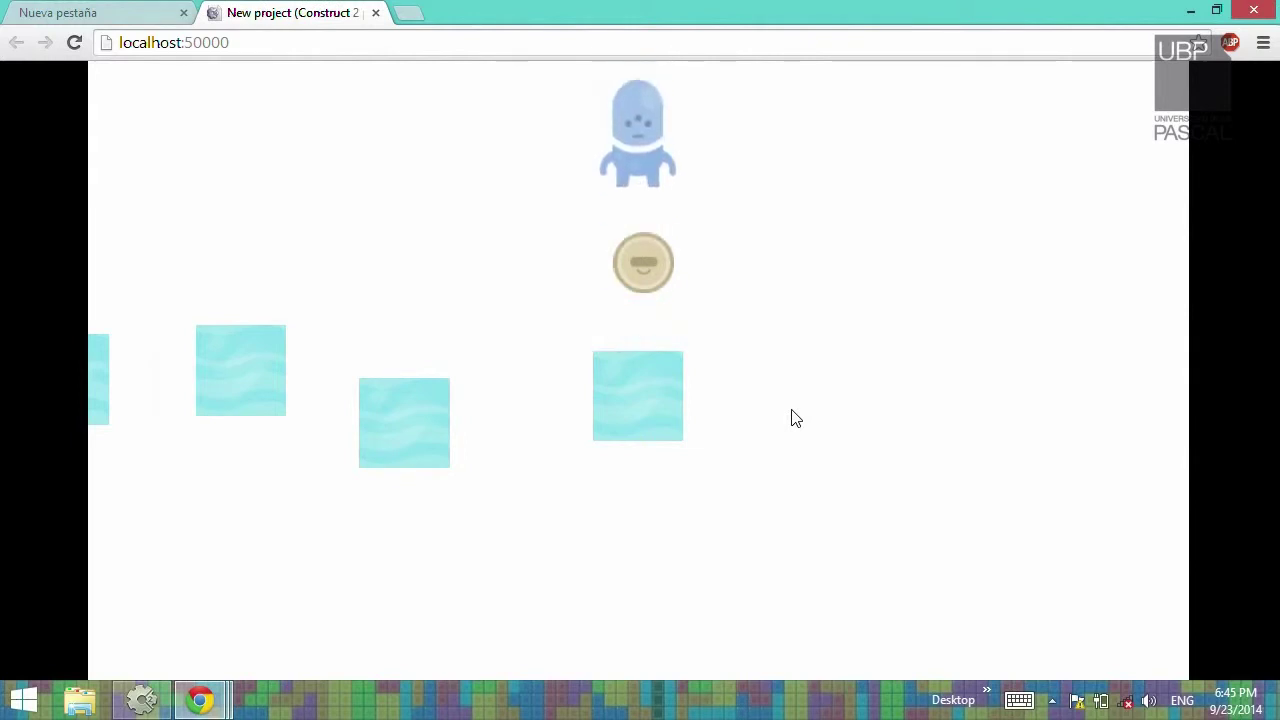
{"action": "key", "text": "Right"}
{"action": "key", "text": "Left"}
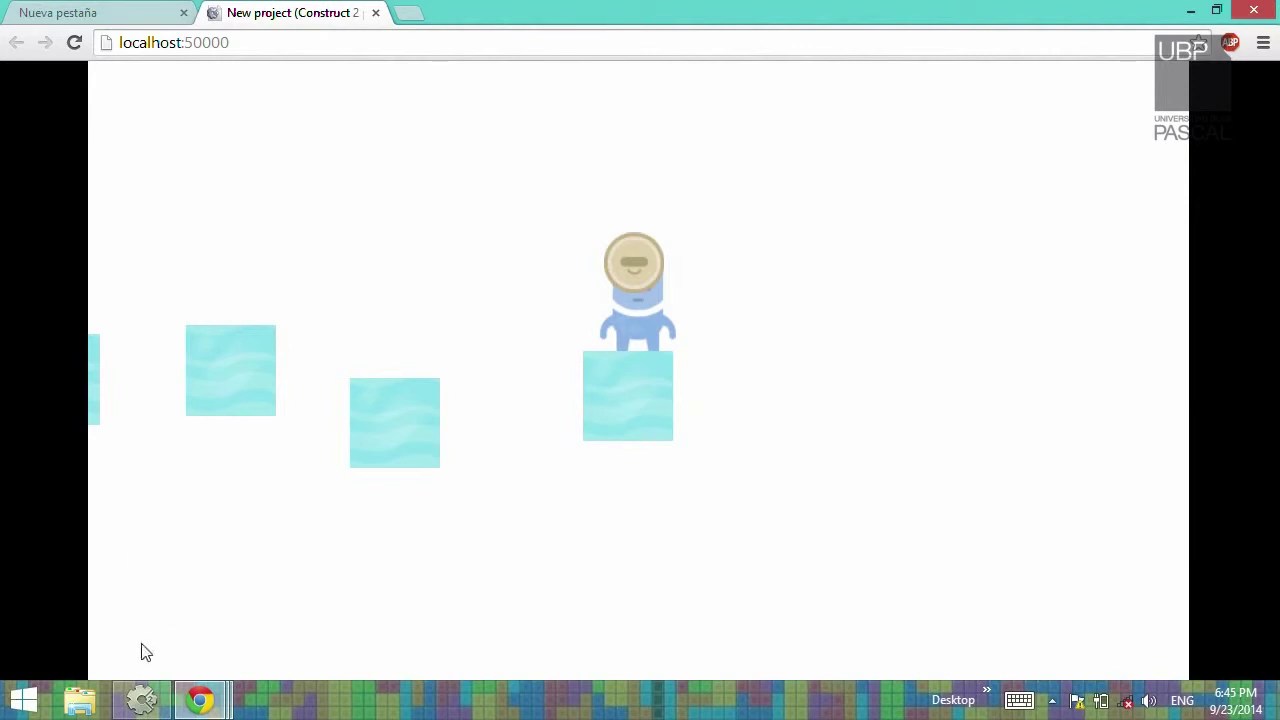
Switch to Construct 2 and add an event to Event sheet 1 for Sprite's On collision with another object condition, using Sprite3
{"action": "left_click", "coordinate": [141, 700]}
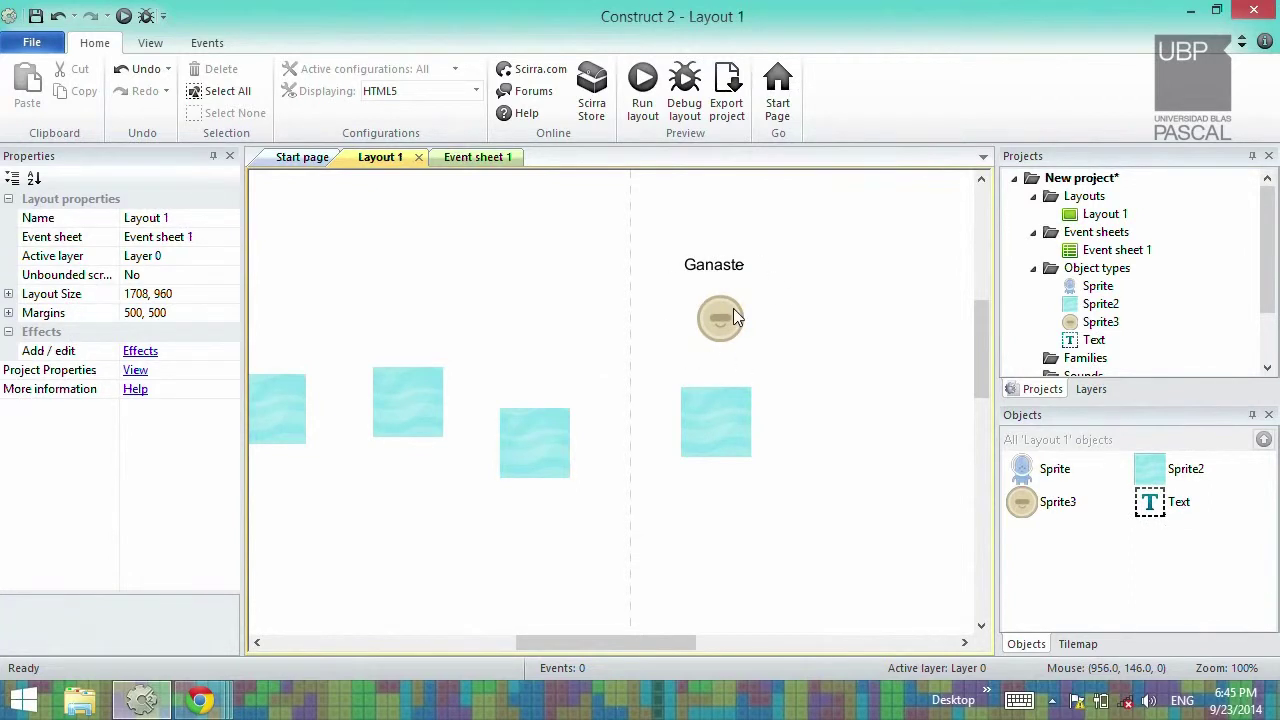
{"action": "left_click", "coordinate": [479, 162]}
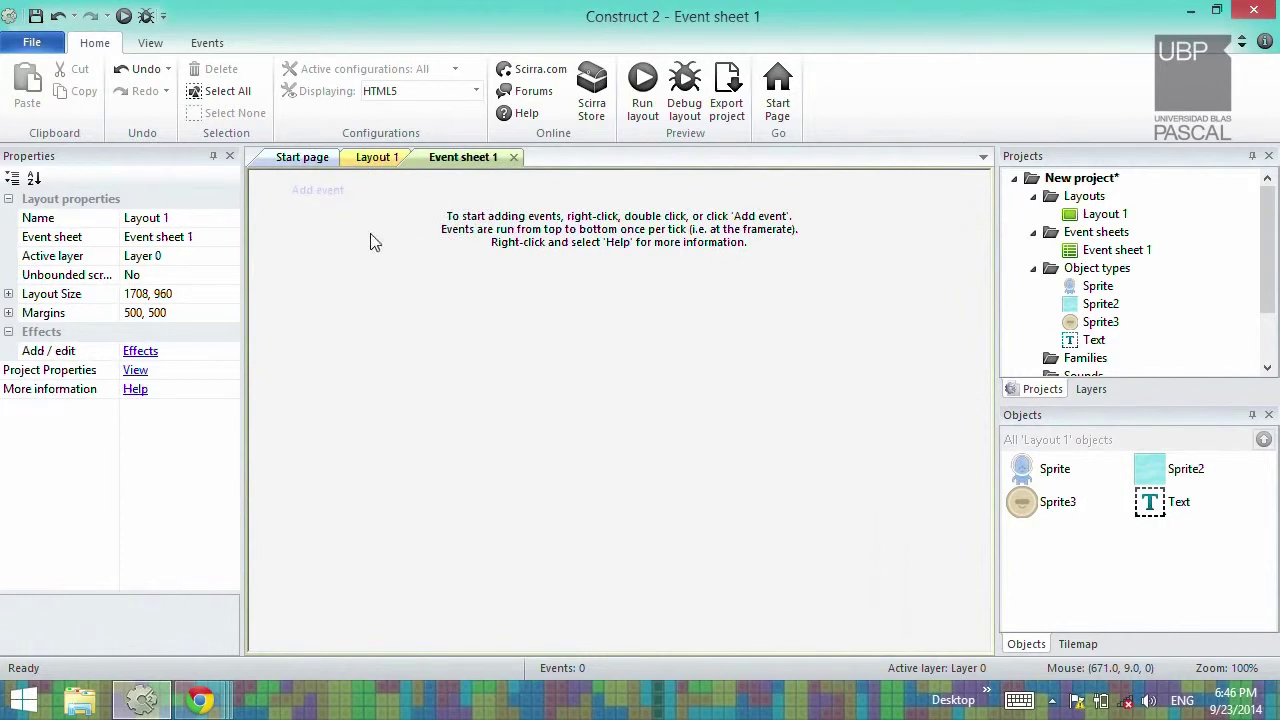
{"action": "left_click", "coordinate": [316, 191]}
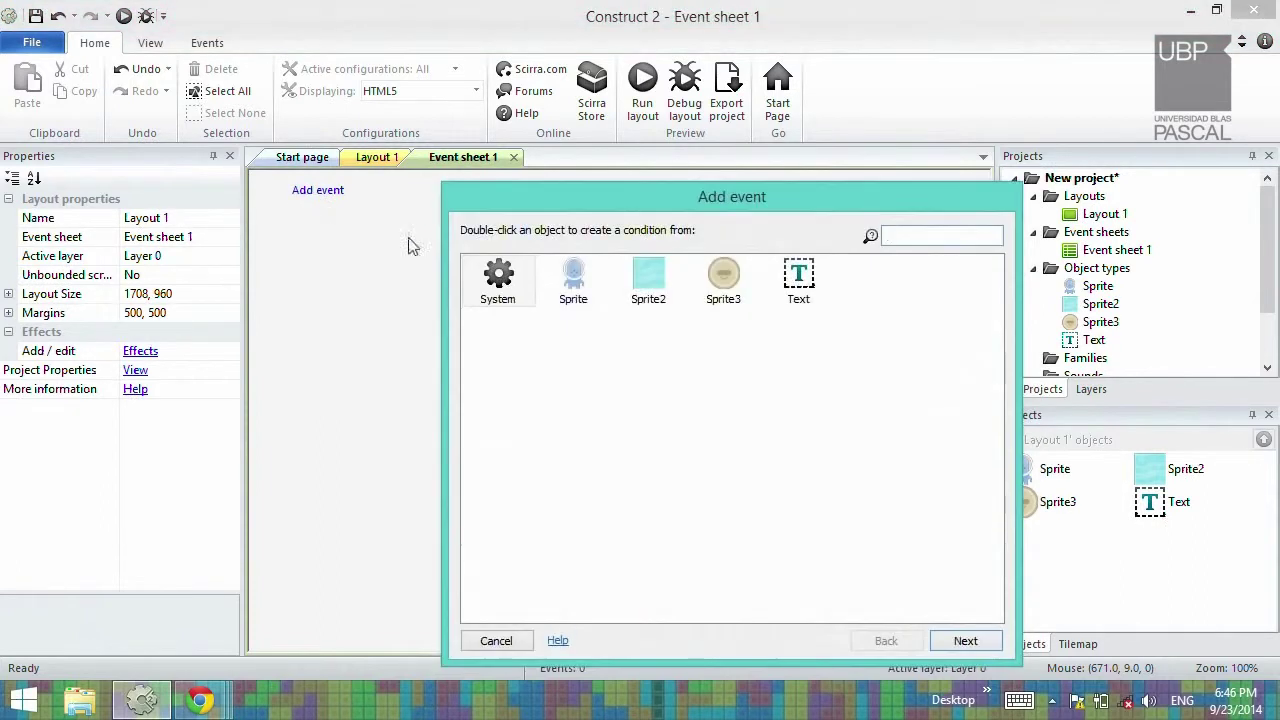
{"action": "left_click", "coordinate": [577, 294]}
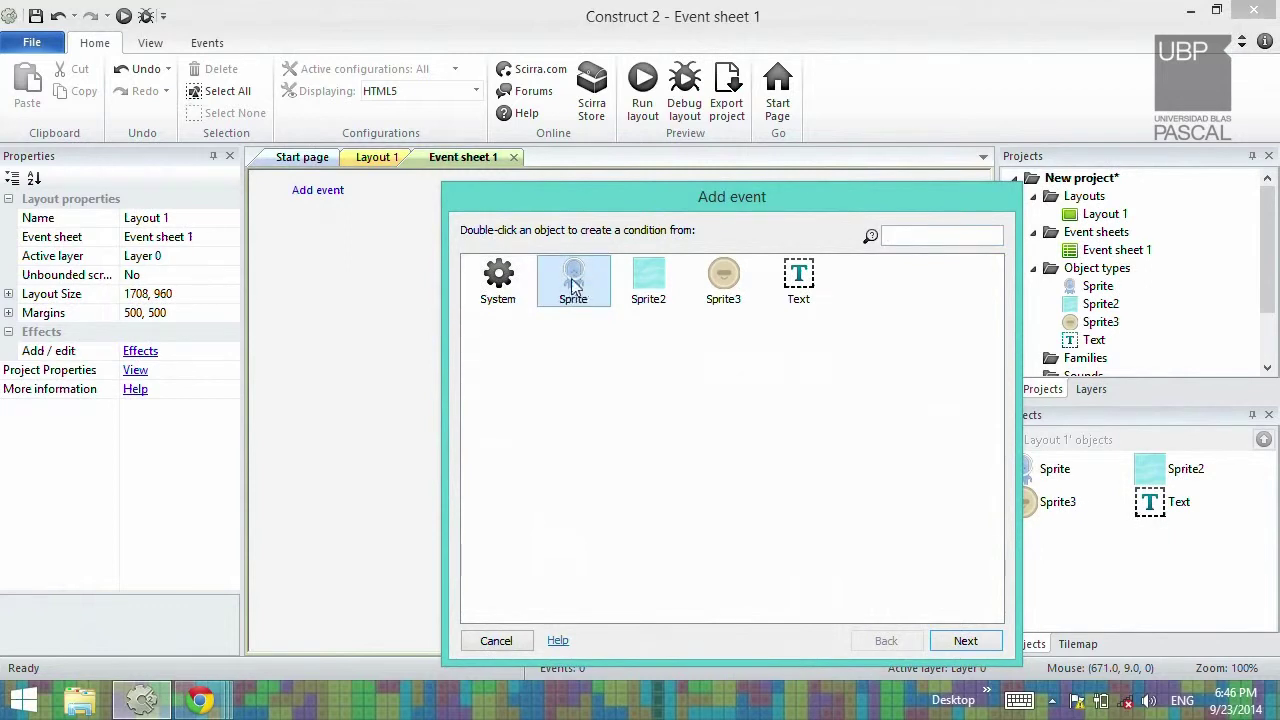
{"action": "double_click", "coordinate": [585, 289]}
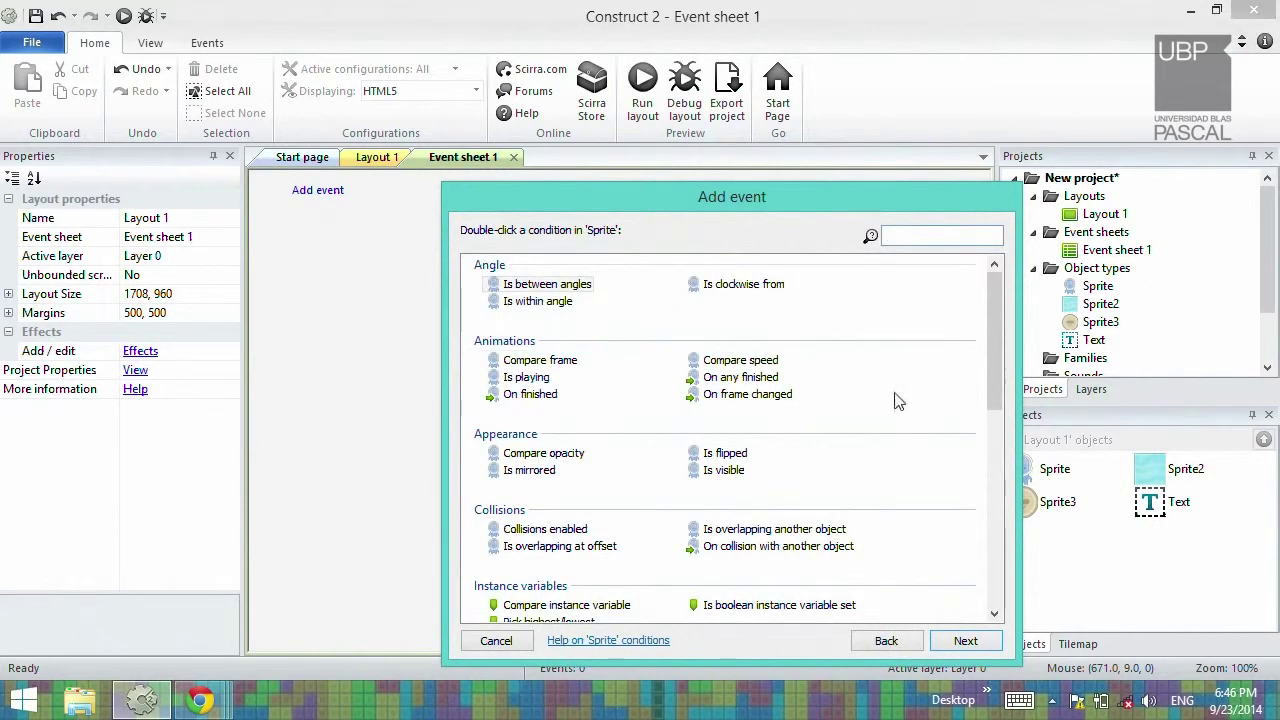
{"action": "scroll", "coordinate": [1006, 380], "scroll_direction": "down", "scroll_amount": 1}
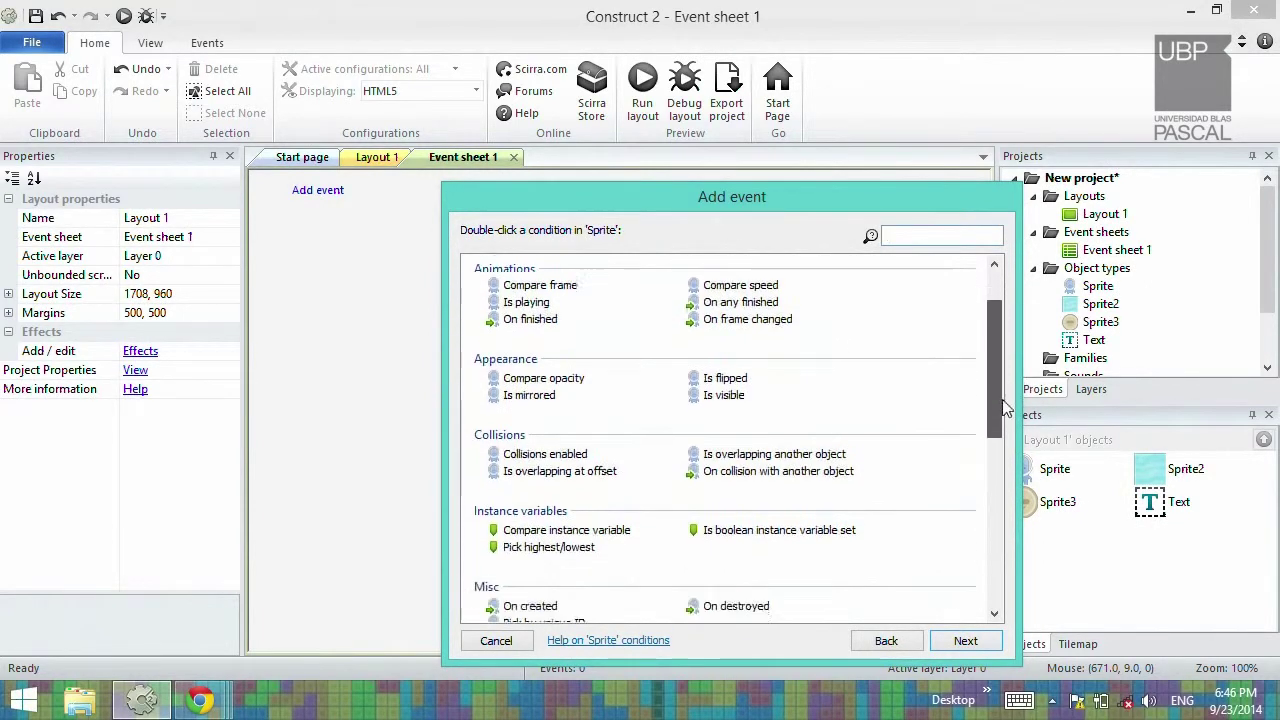
{"action": "left_click", "coordinate": [716, 480]}
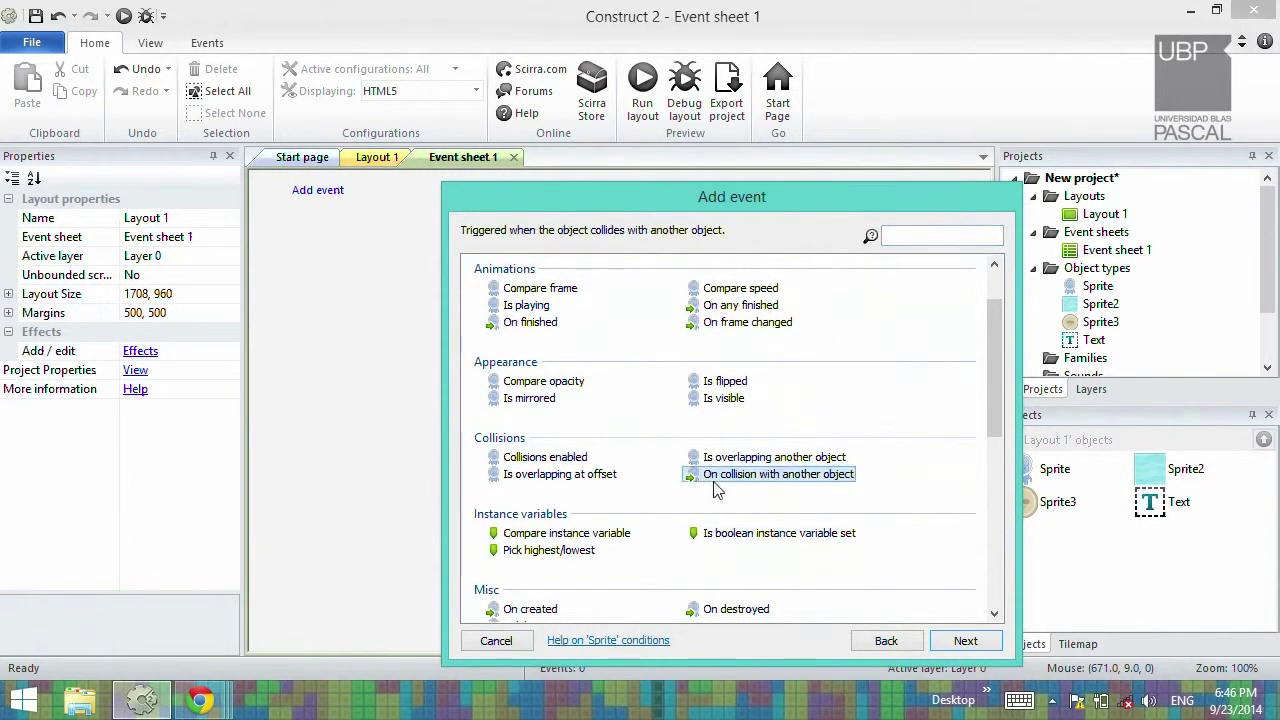
{"action": "double_click", "coordinate": [781, 479]}
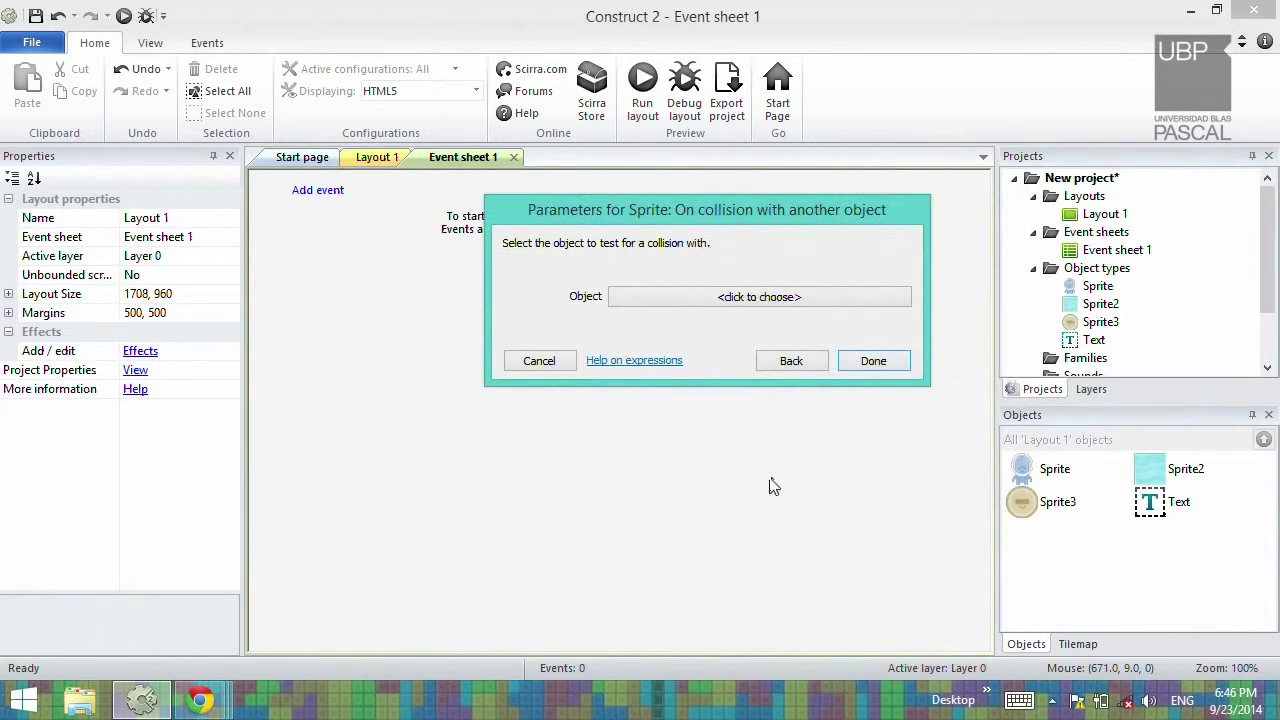
{"action": "left_click", "coordinate": [670, 300]}
{"action": "left_click", "coordinate": [599, 232]}
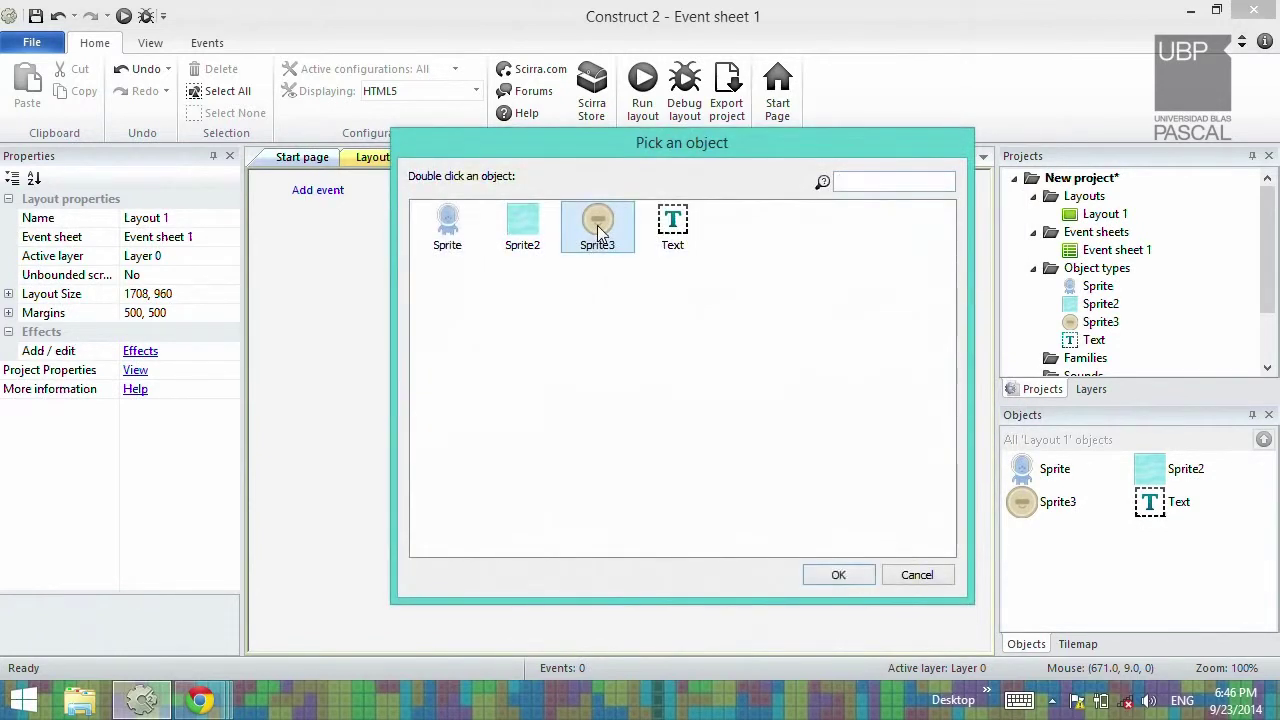
{"action": "double_click", "coordinate": [601, 224]}
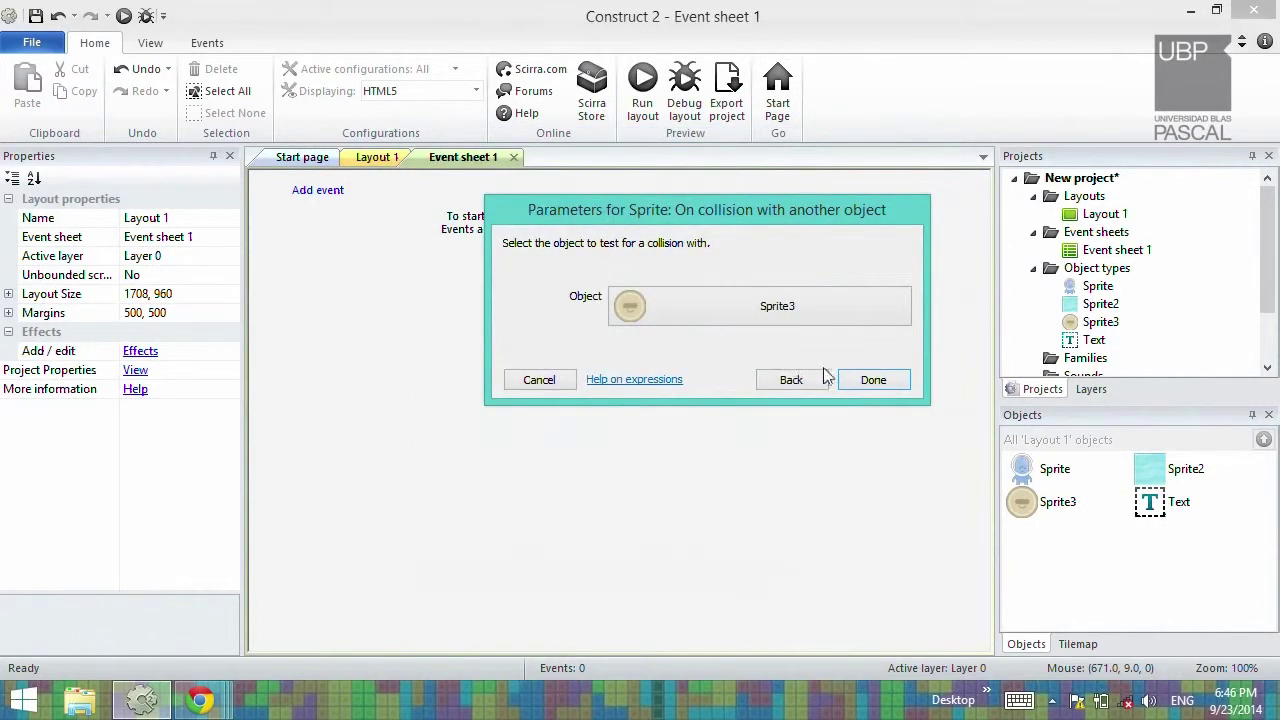
{"action": "left_click", "coordinate": [862, 379]}
Add a Set visible action for the Text object to the collision event, with visibility set to Visible
{"action": "left_click", "coordinate": [562, 191]}
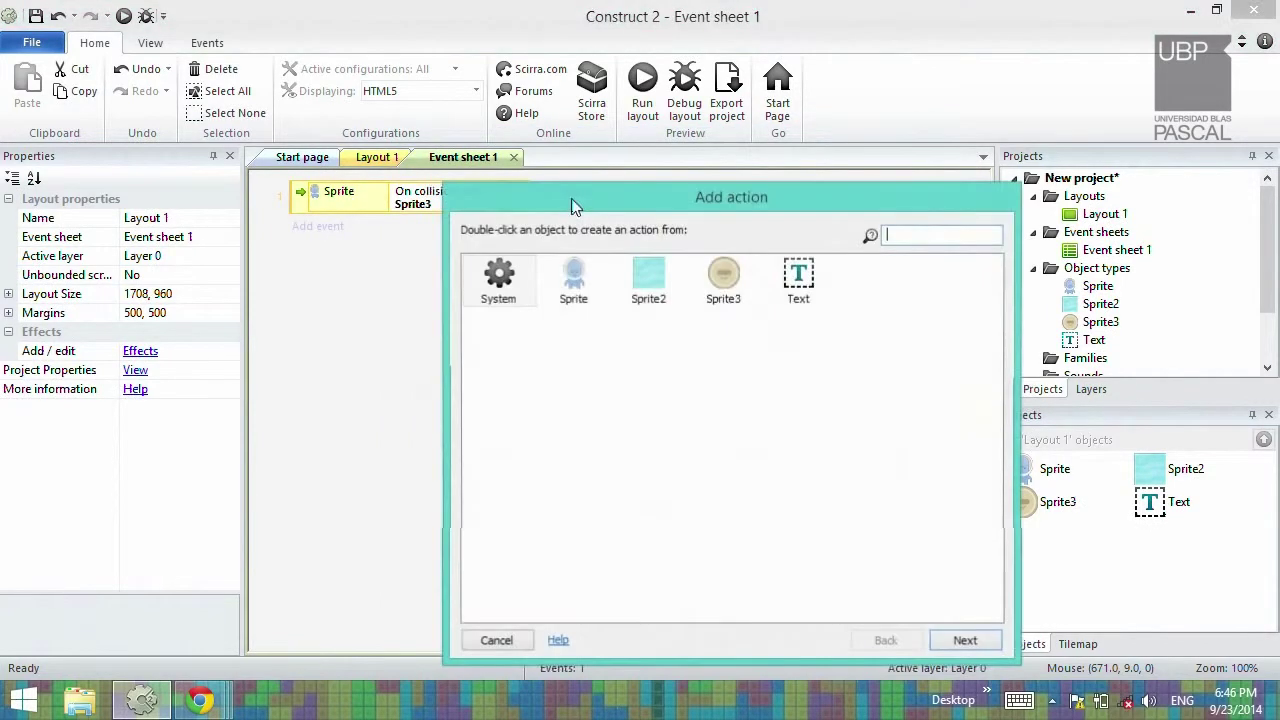
{"action": "left_click", "coordinate": [805, 297]}
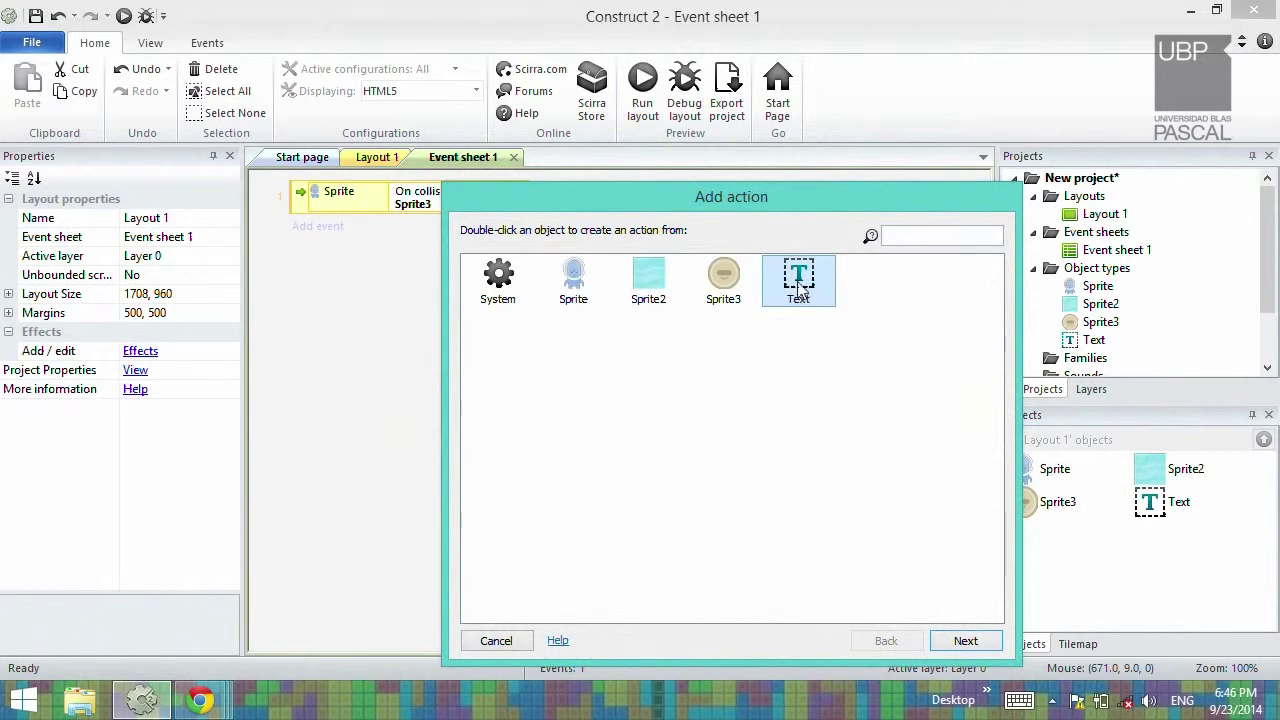
{"action": "double_click", "coordinate": [798, 285]}
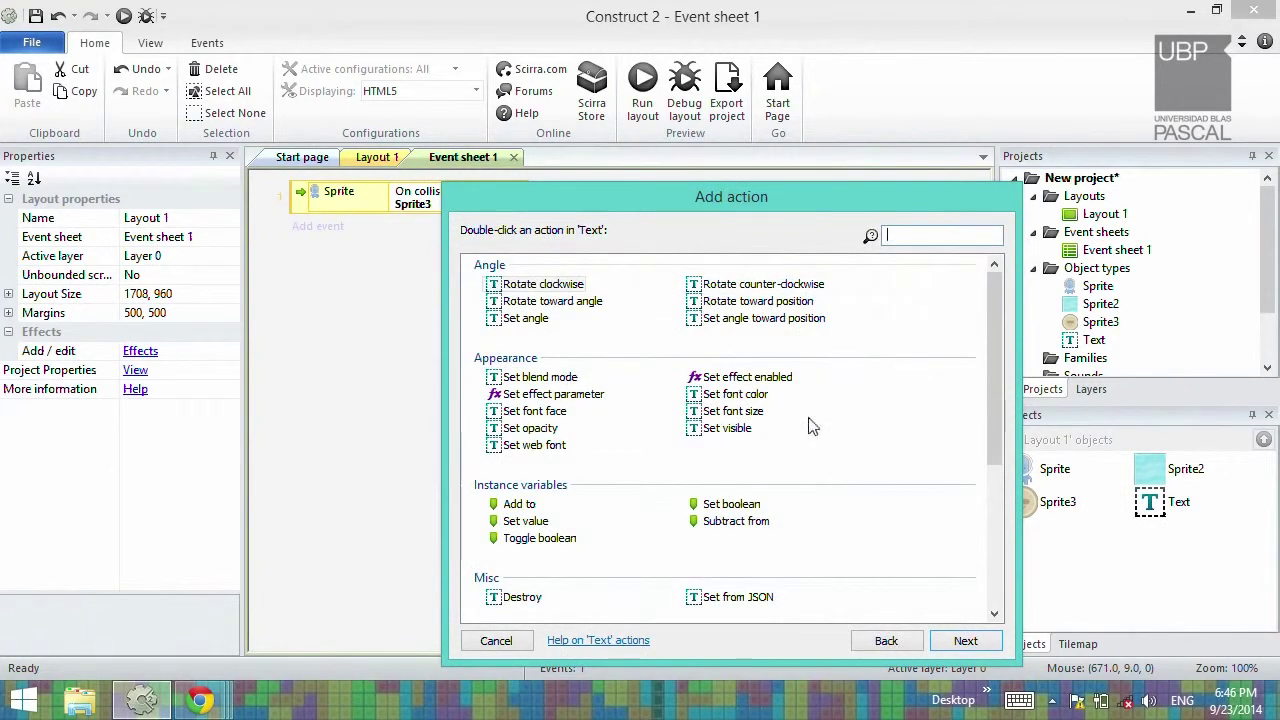
{"action": "double_click", "coordinate": [727, 428]}
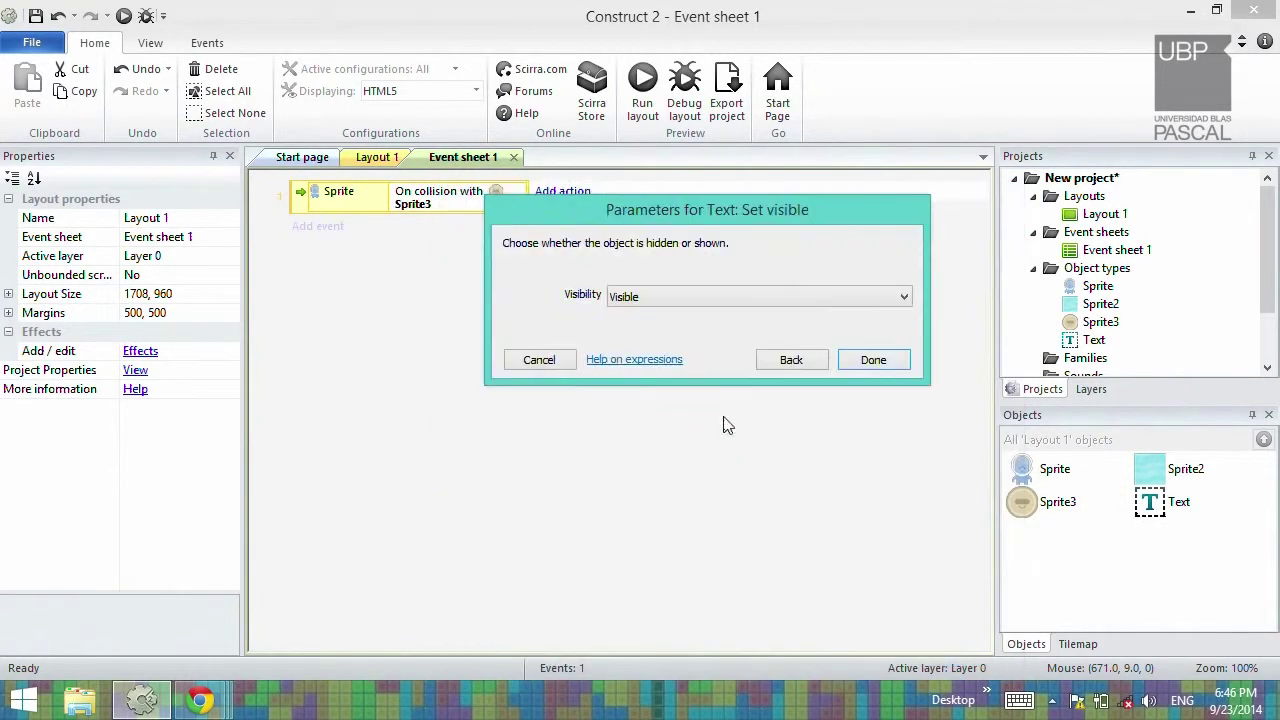
{"action": "left_click", "coordinate": [873, 362]}
Preview the layout and guide the alien over the ice tiles to the badge to test the "Ganaste" text event
{"action": "key", "text": "F5"}
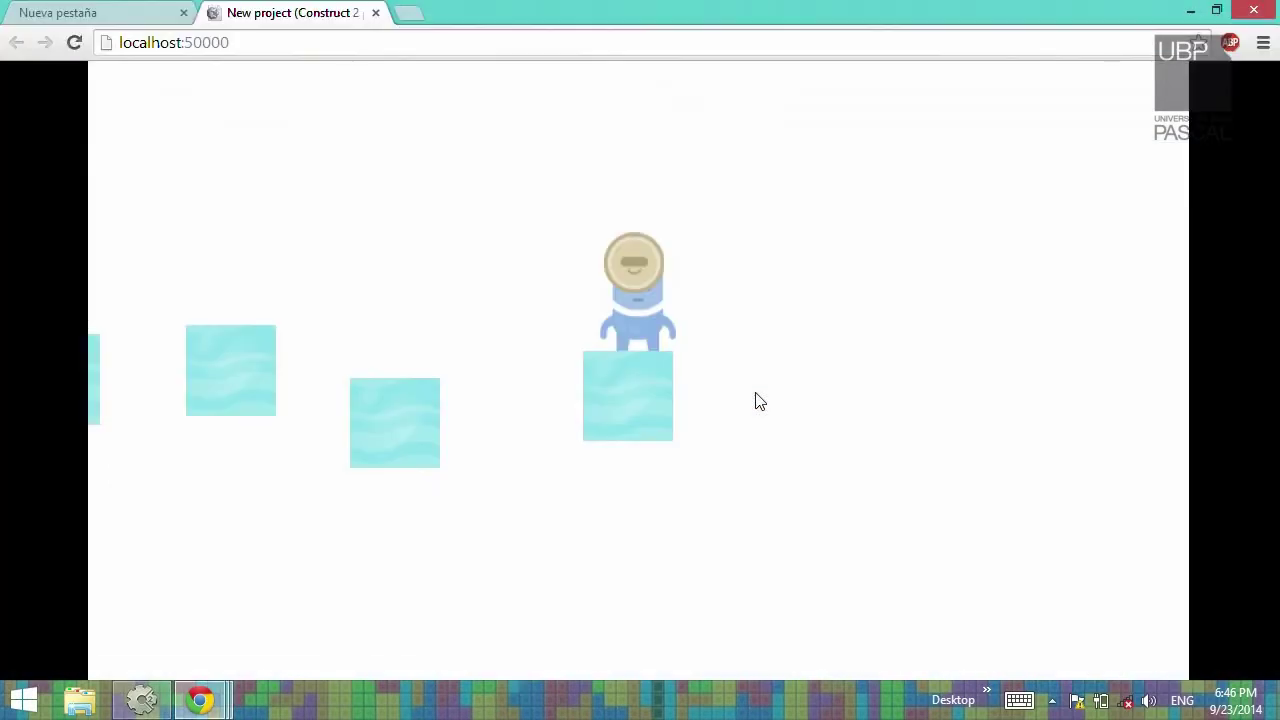
{"action": "key", "text": "Right"}
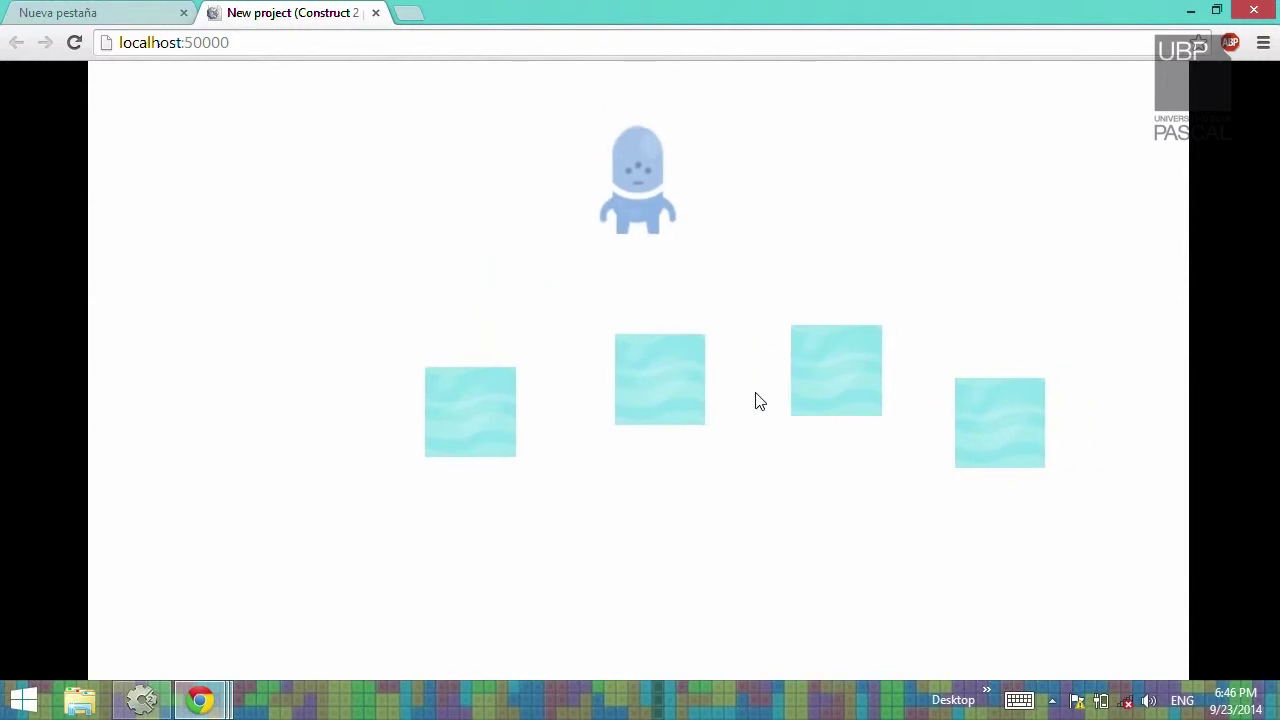
{"action": "key", "text": "Up"}
{"action": "key", "text": "Right"}
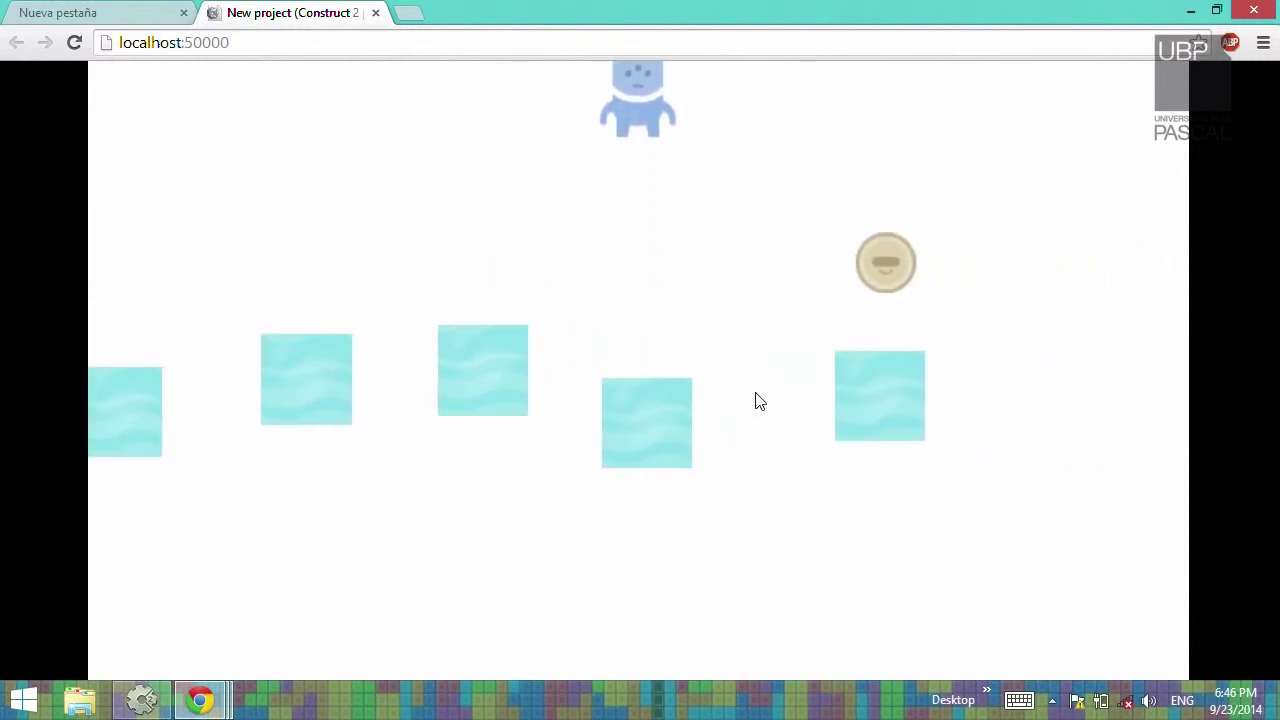
{"action": "key", "text": "Up"}
{"action": "key", "text": "Right"}
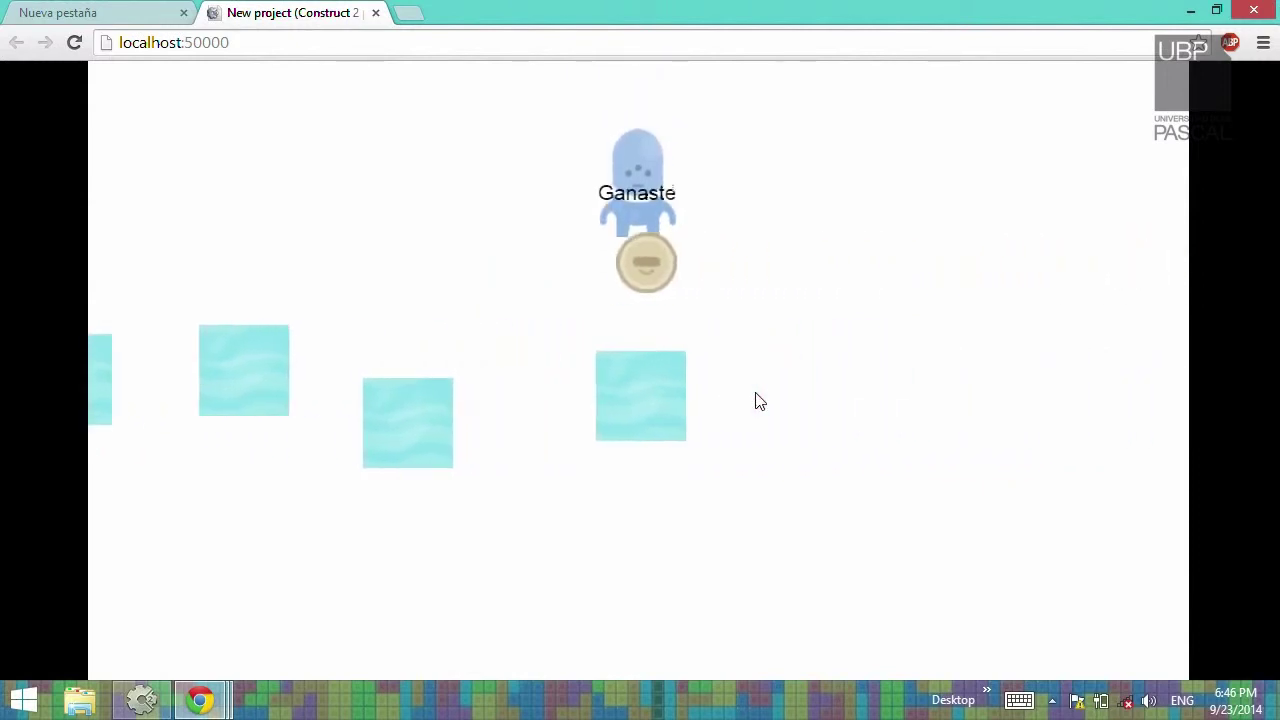
{"action": "key", "text": "Left"}
{"action": "key", "text": "Right"}
{"action": "key", "text": "Left"}
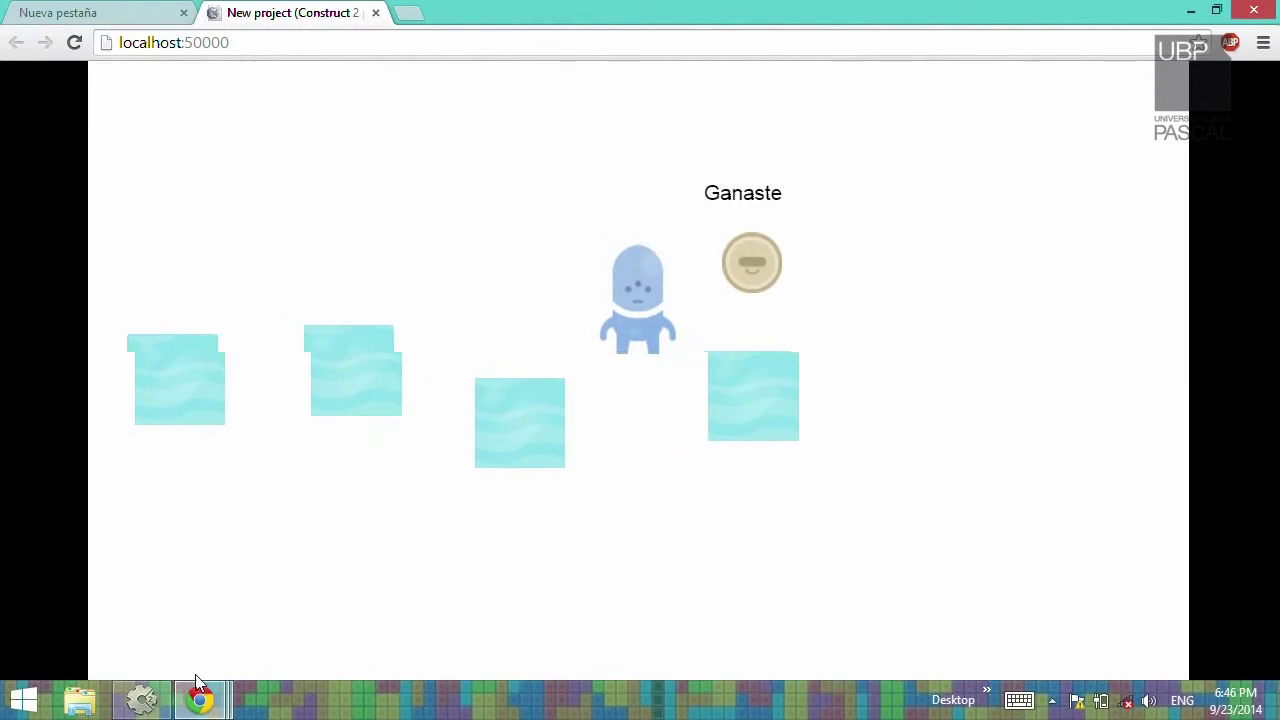
{"action": "key", "text": "Right"}
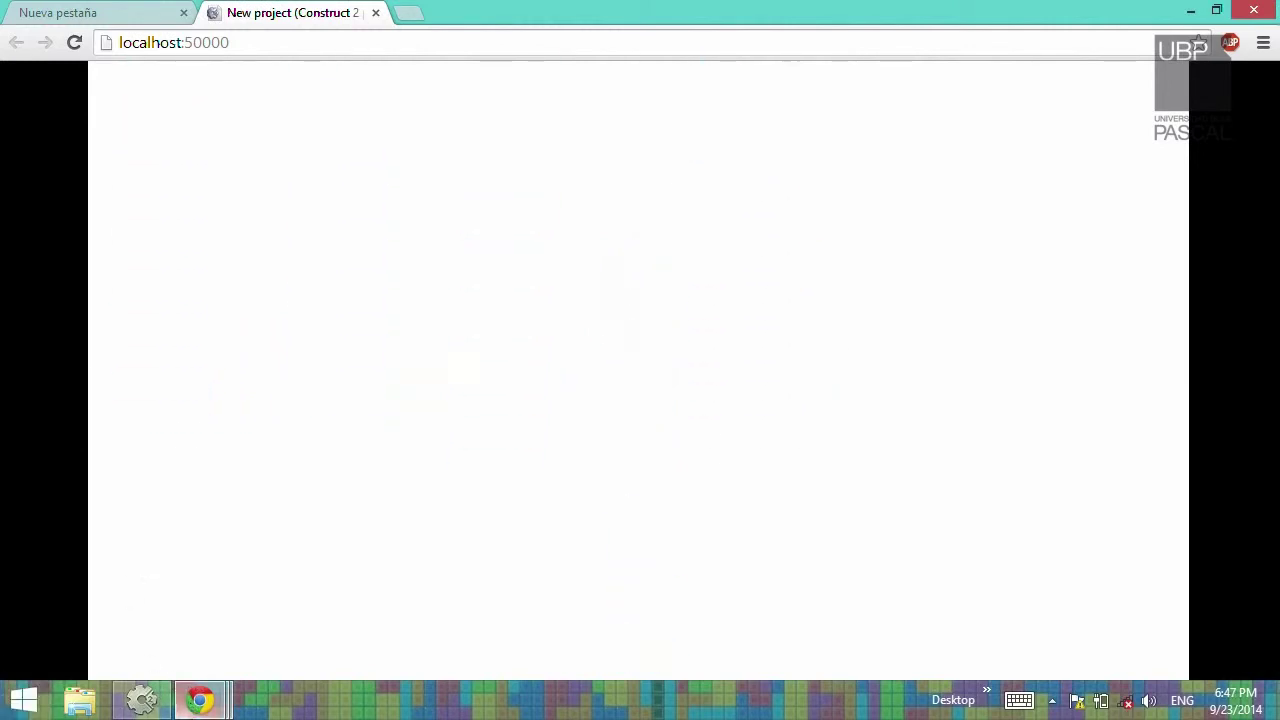
Switch back to Construct 2 and insert a new Sprite object on Layout 1 above the third ice tile
{"action": "left_click", "coordinate": [143, 699]}
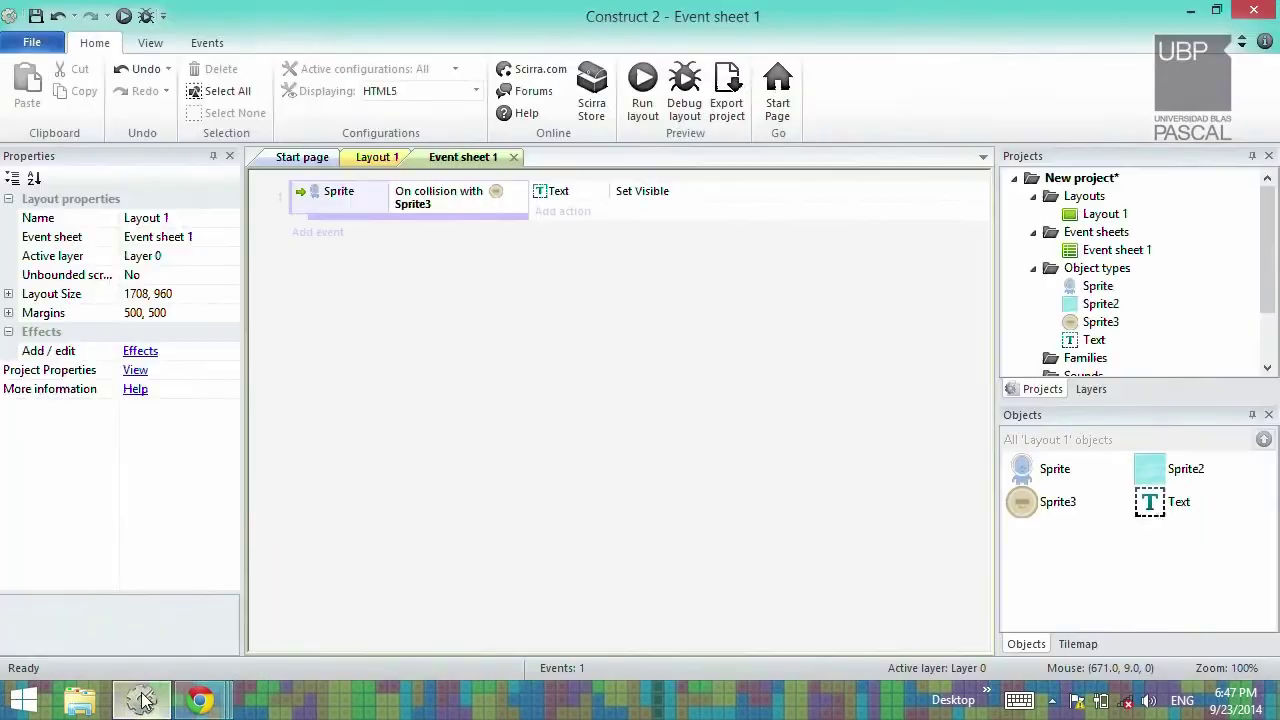
{"action": "left_click", "coordinate": [364, 162]}
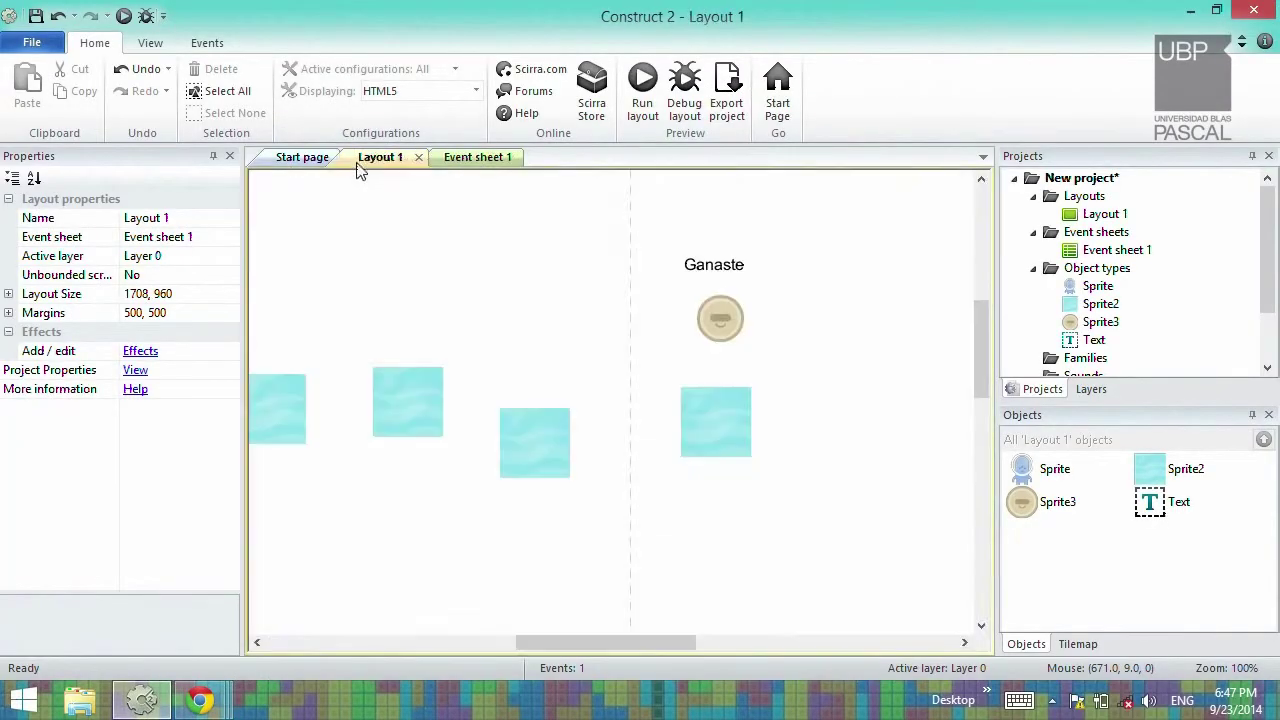
{"action": "left_click_drag", "start_coordinate": [657, 634], "coordinate": [597, 644]}
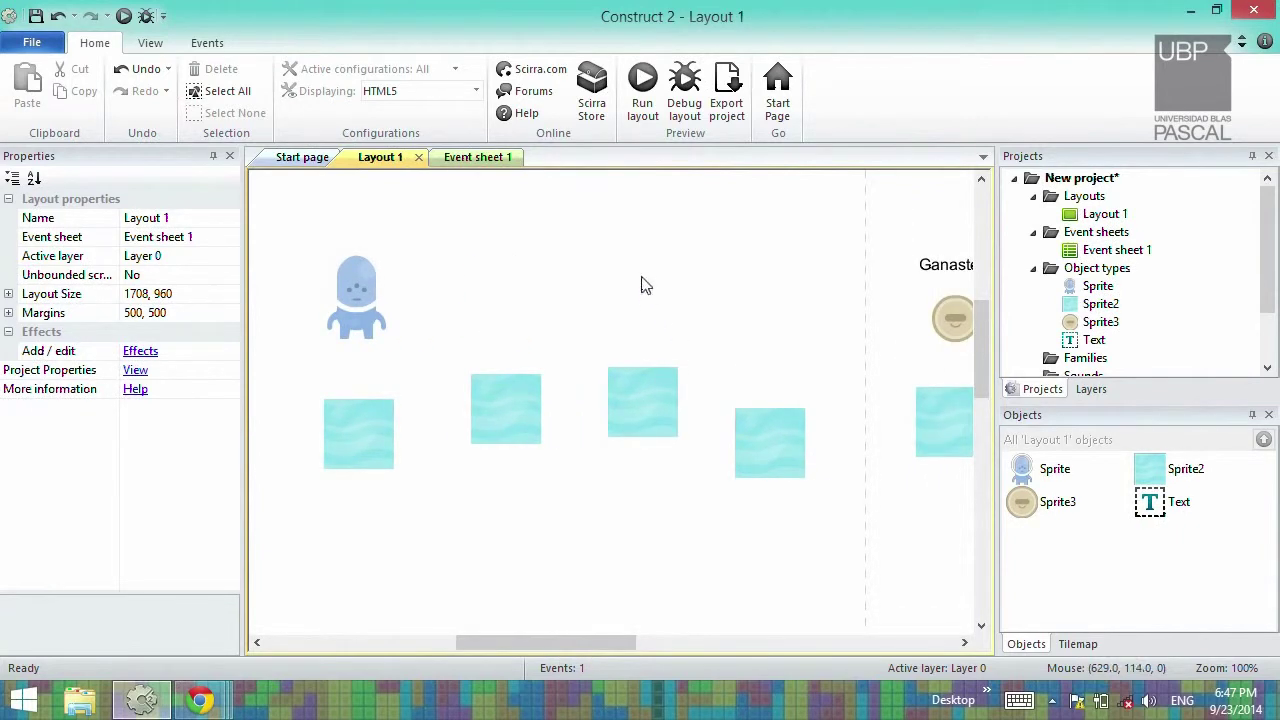
{"action": "double_click", "coordinate": [641, 286]}
{"action": "left_click", "coordinate": [750, 423]}
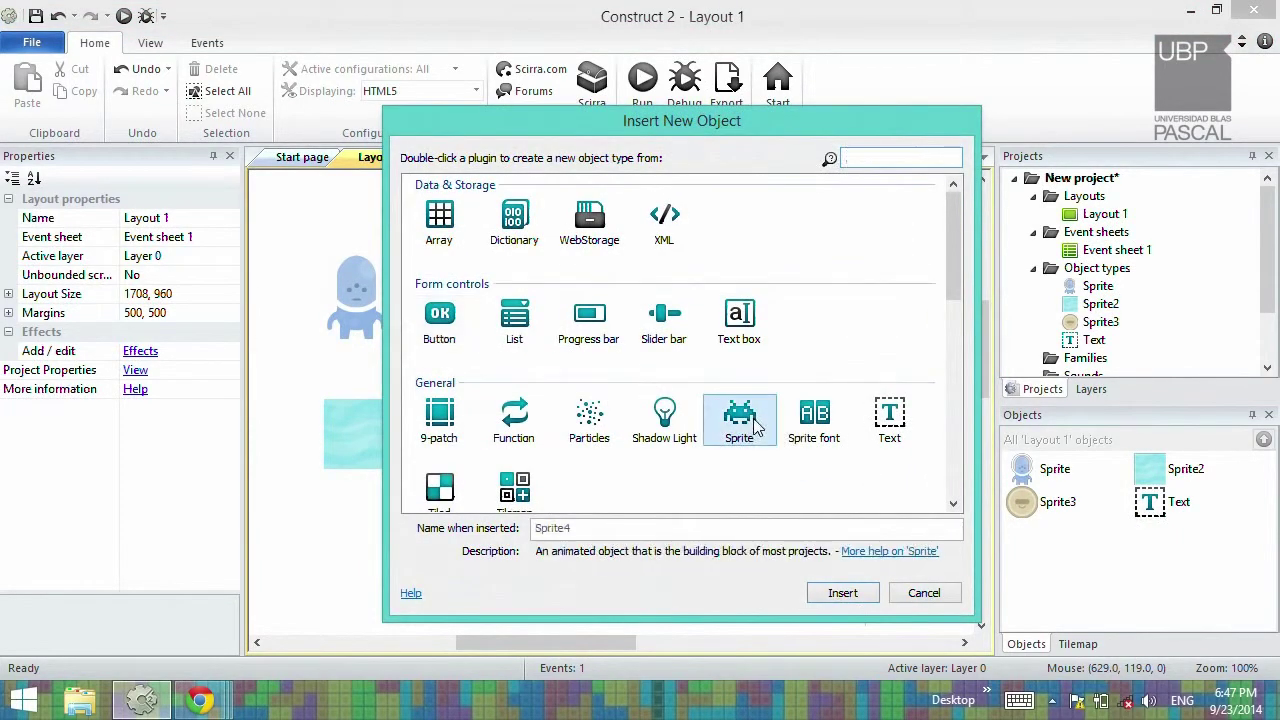
{"action": "double_click", "coordinate": [755, 425]}
{"action": "left_click", "coordinate": [651, 292]}
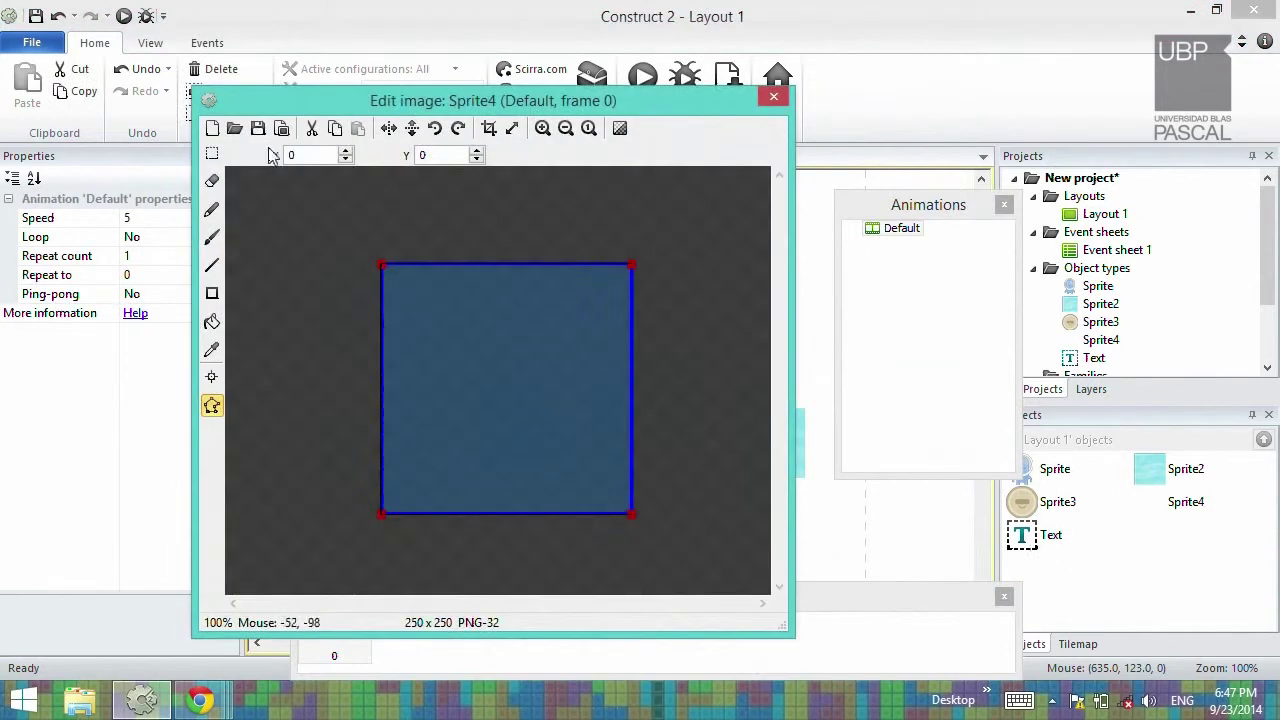
Load bat.png from the Enemy sprites folder as the new sprite's image and close the image editor
{"action": "left_click", "coordinate": [236, 130]}
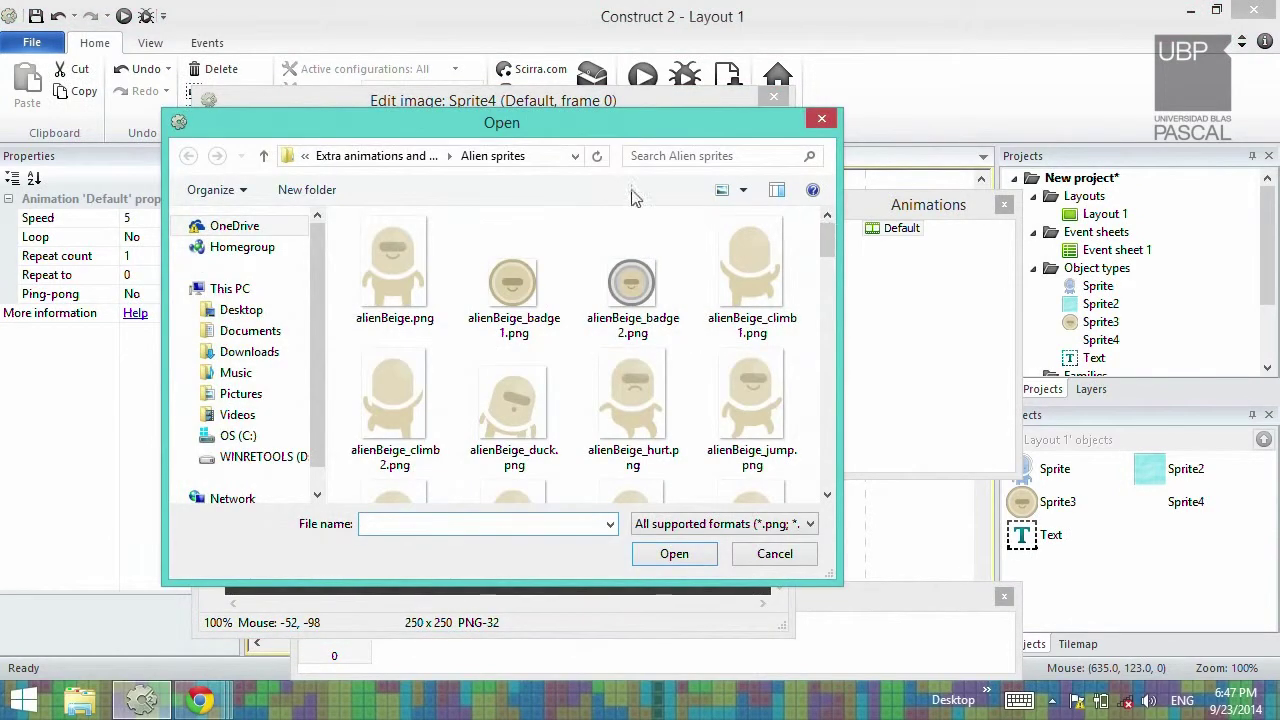
{"action": "left_click", "coordinate": [355, 157]}
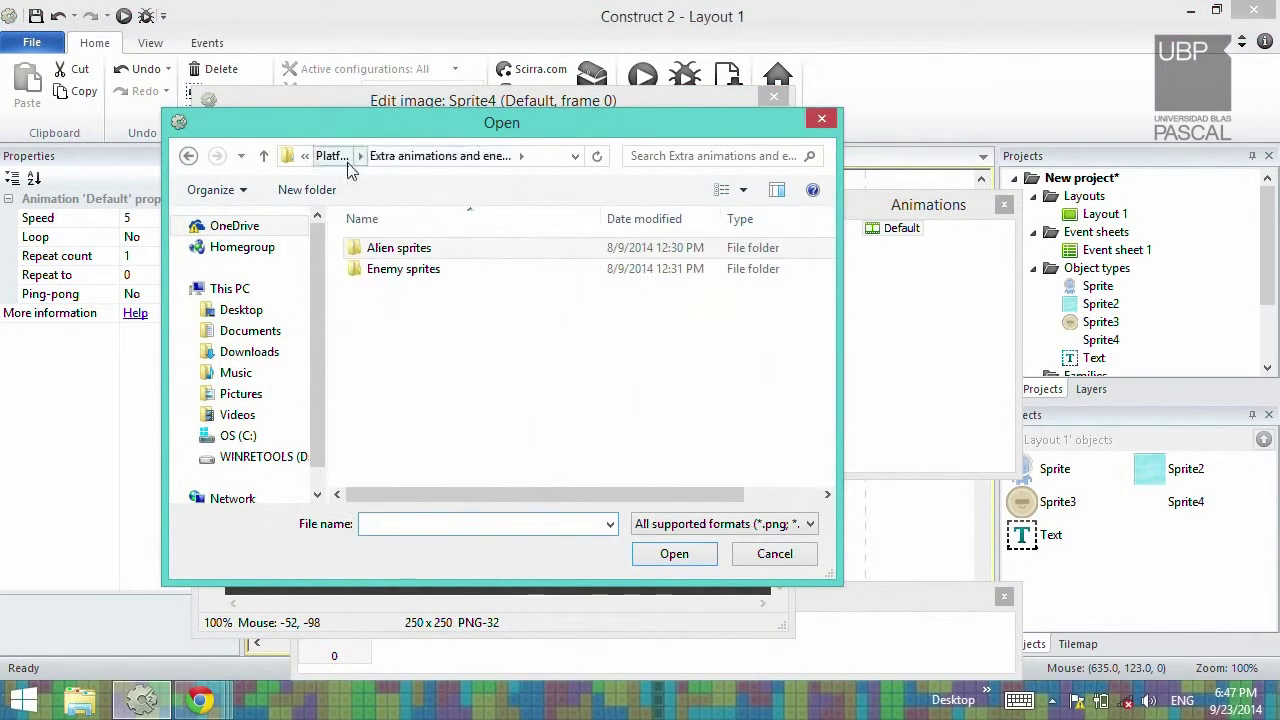
{"action": "double_click", "coordinate": [403, 268]}
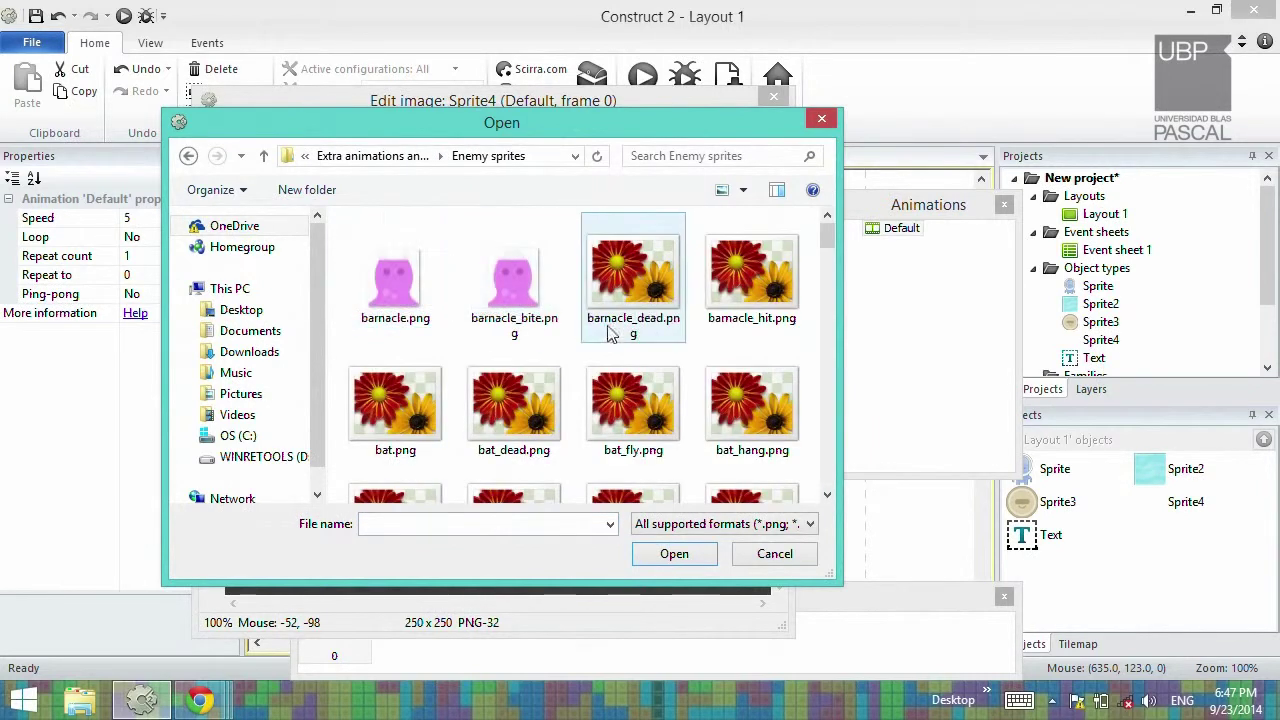
{"action": "double_click", "coordinate": [405, 432]}
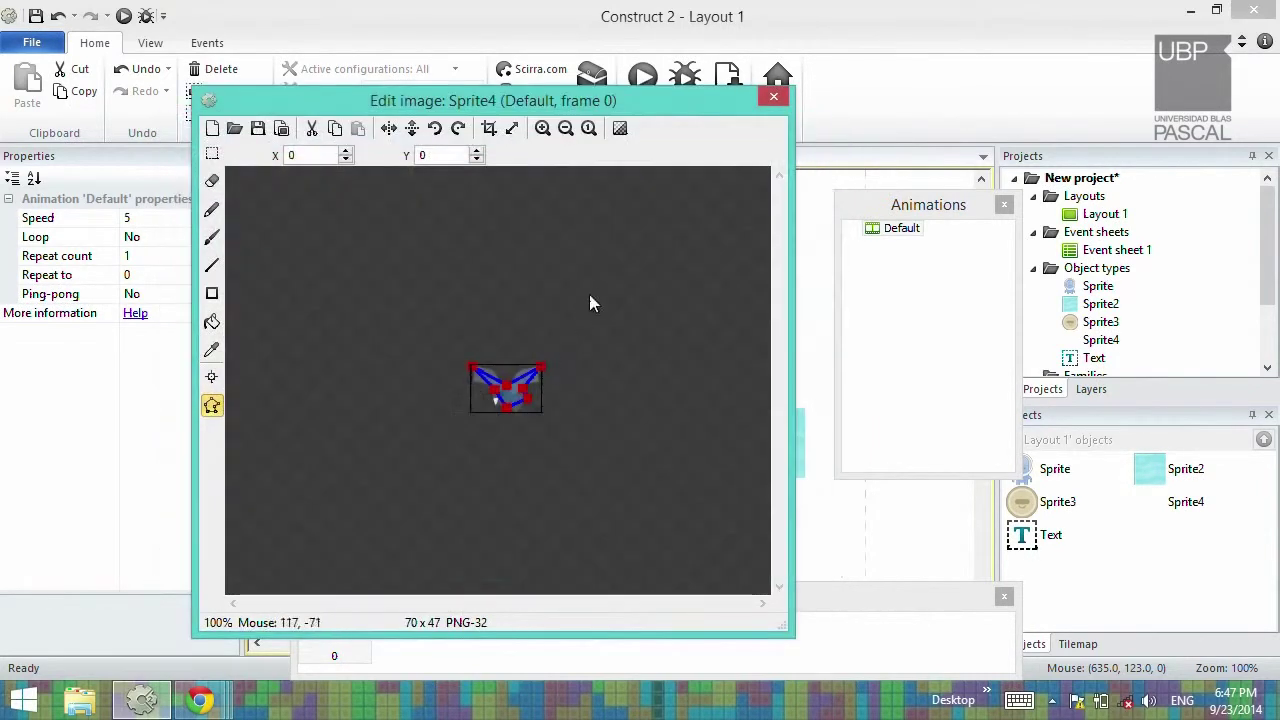
{"action": "left_click", "coordinate": [773, 98]}
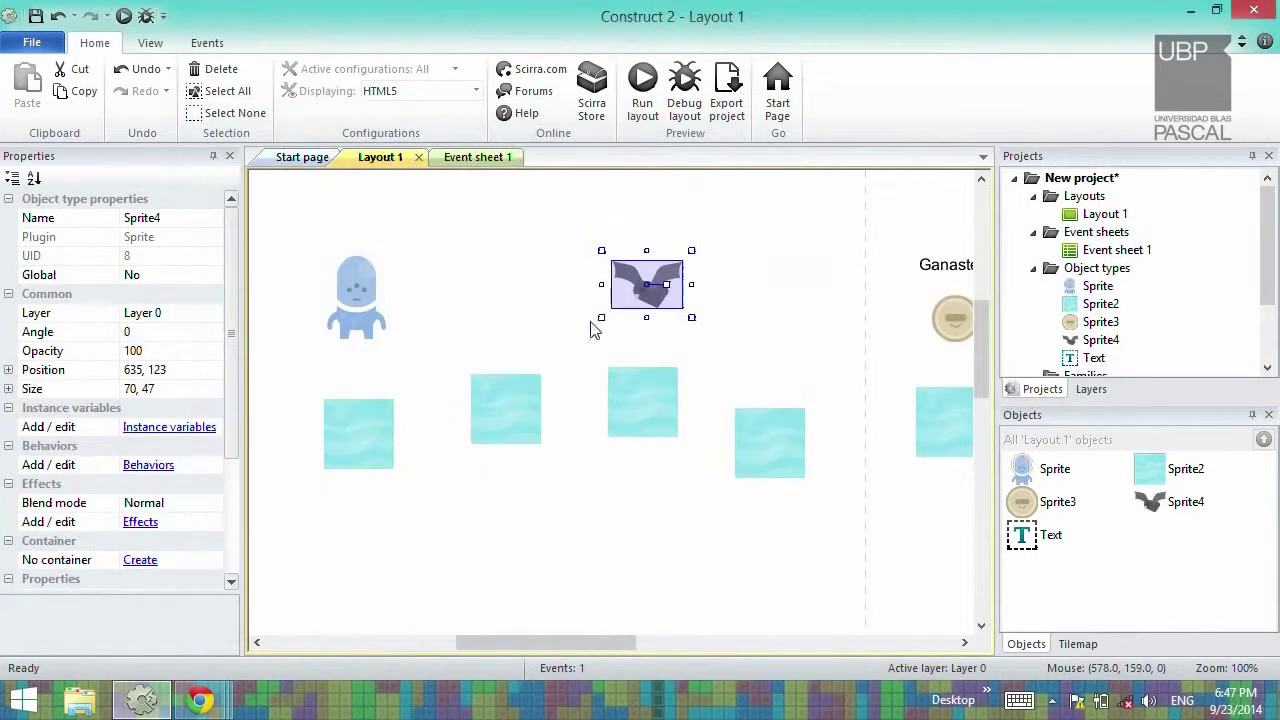
Add the Sine movement behavior to the bat sprite and close its behaviors list
{"action": "left_click", "coordinate": [150, 466]}
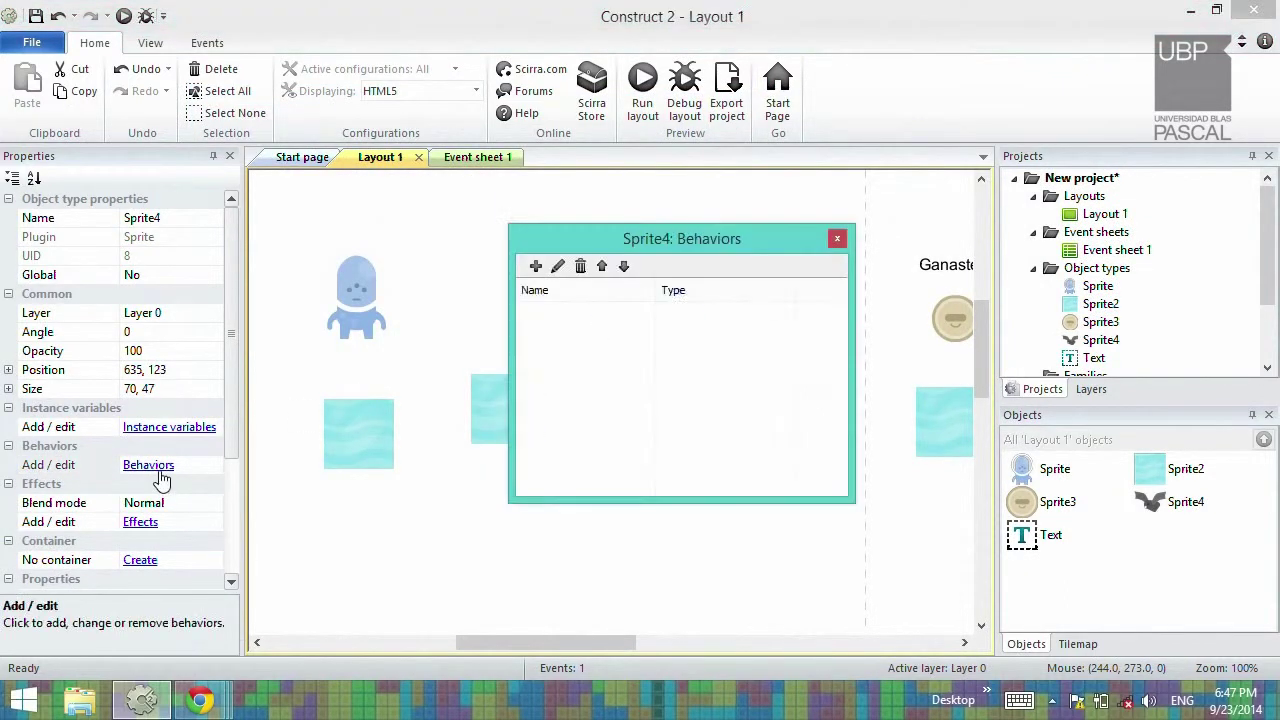
{"action": "left_click", "coordinate": [536, 266]}
{"action": "left_click_drag", "start_coordinate": [729, 315], "coordinate": [733, 445]}
{"action": "left_click", "coordinate": [551, 460]}
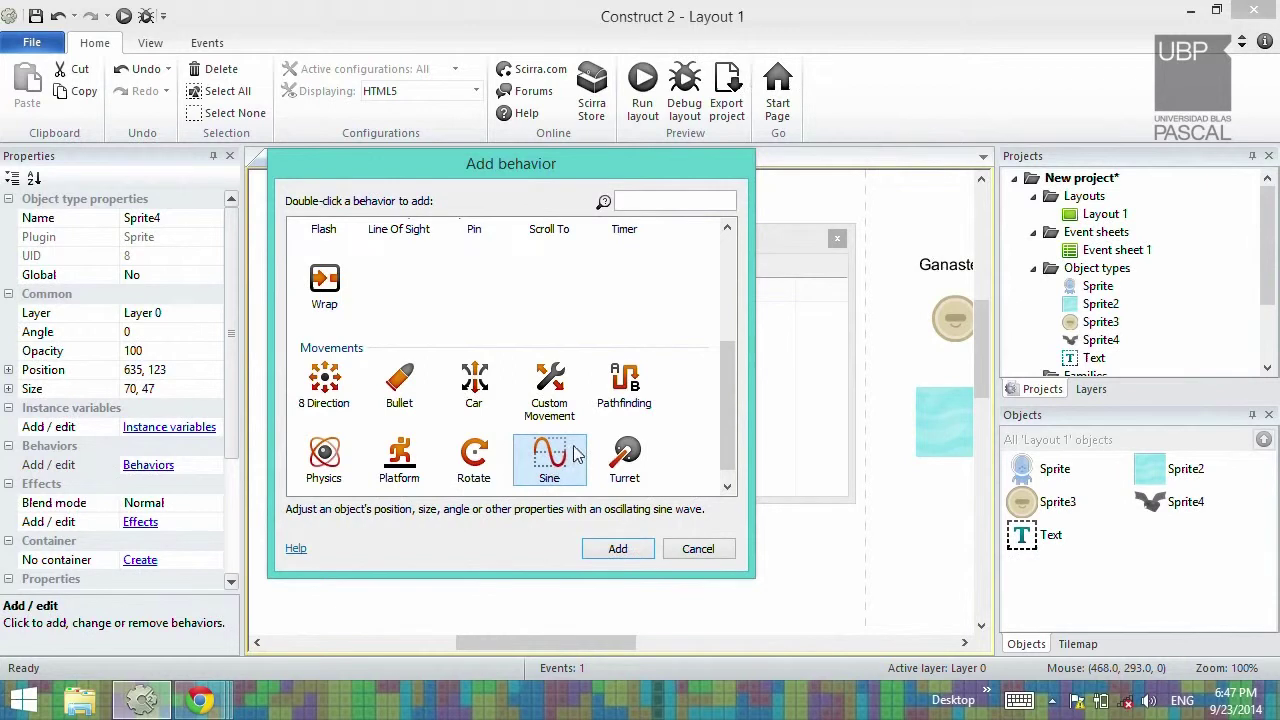
{"action": "left_click", "coordinate": [614, 548]}
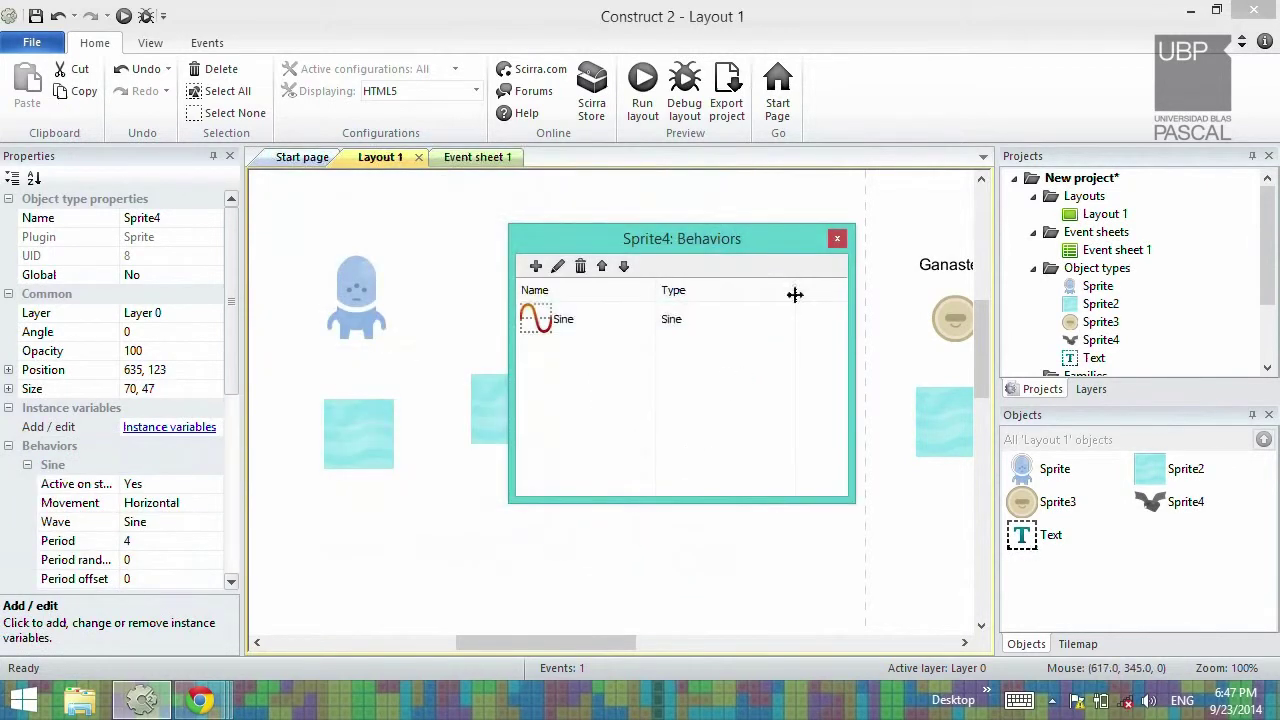
{"action": "left_click", "coordinate": [835, 240]}
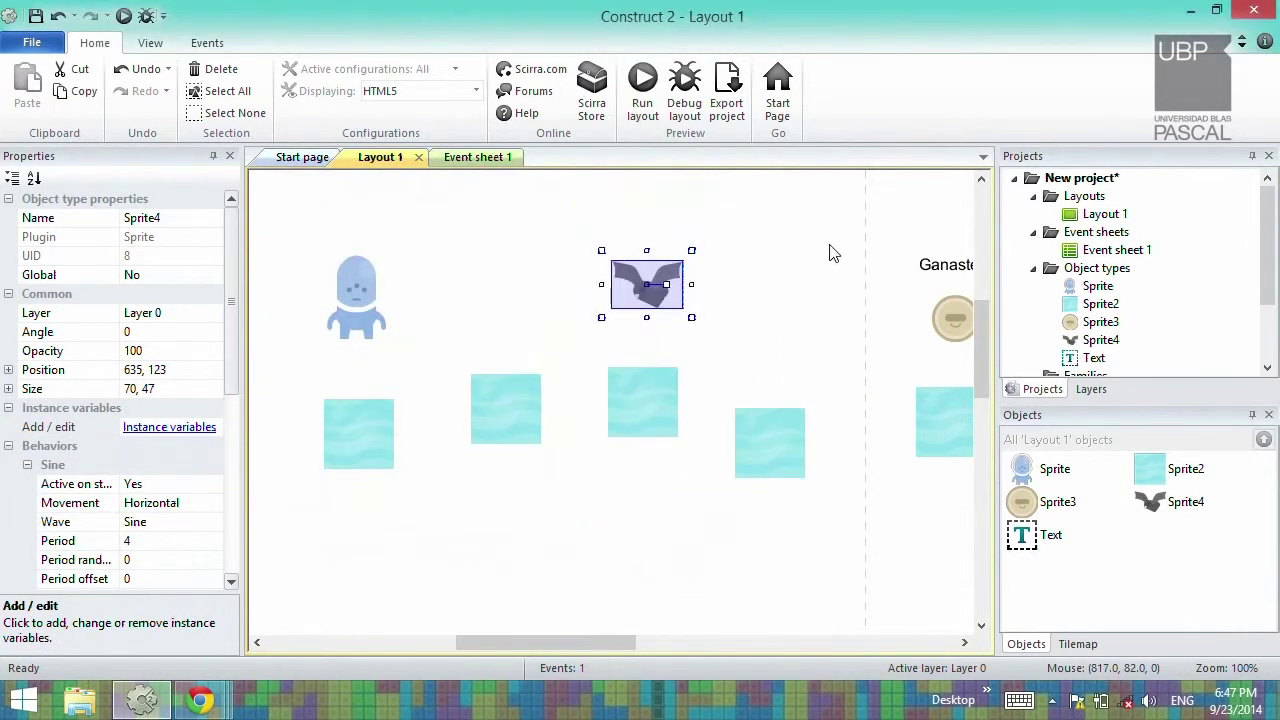
Preview the layout and guide the alien over the ice tiles past the moving bat to the badge
{"action": "key", "text": "F5"}
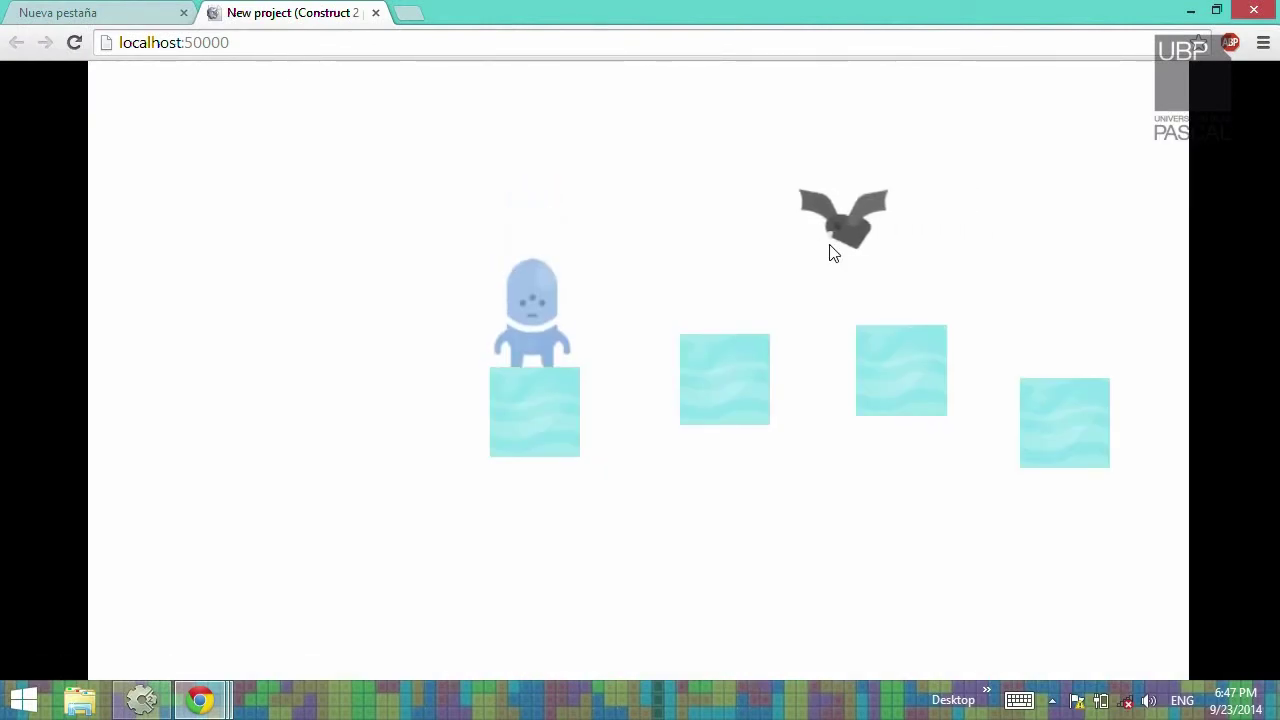
{"action": "key", "text": "Up"}
{"action": "key", "text": "Right"}
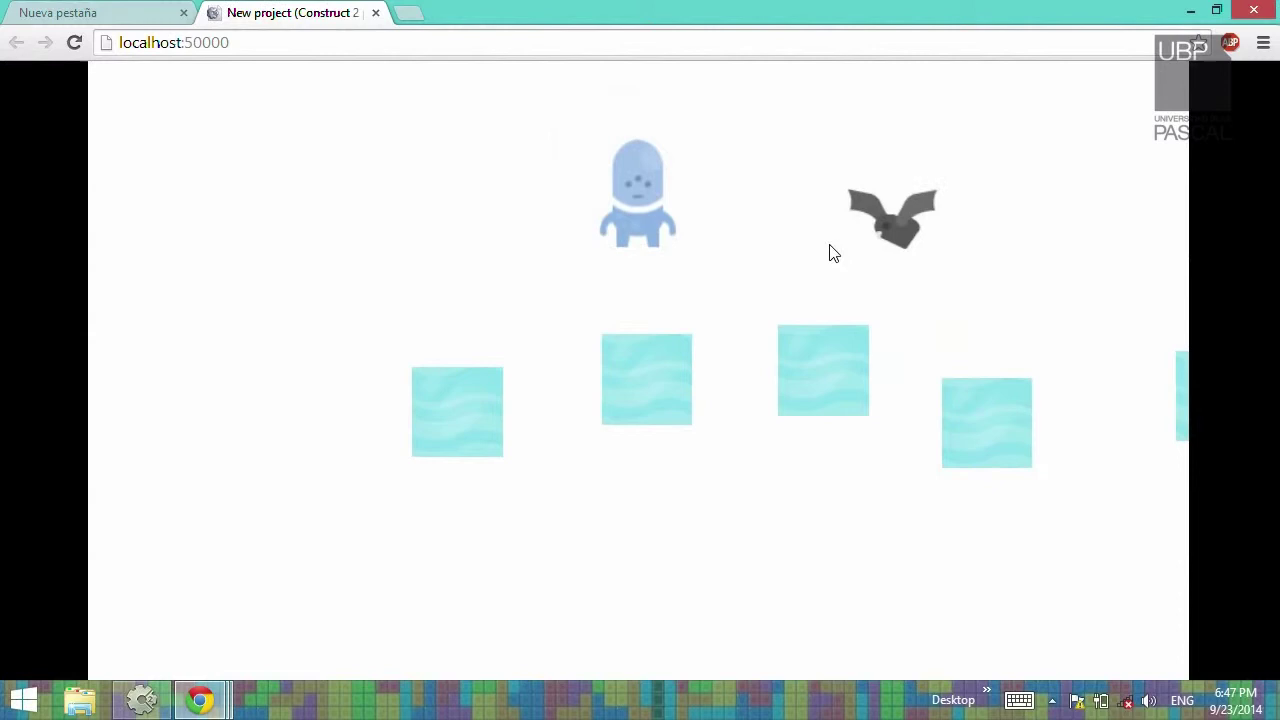
{"action": "key", "text": "Right"}
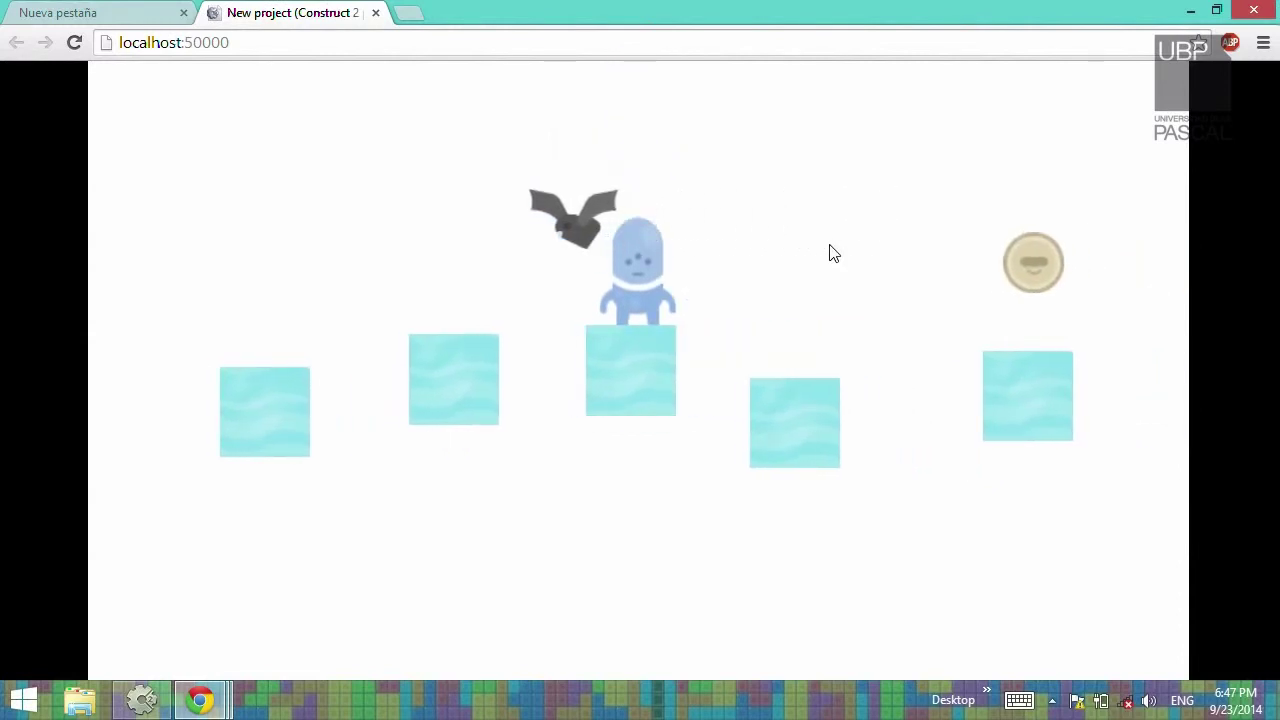
{"action": "key", "text": "Up"}
{"action": "key", "text": "Right"}
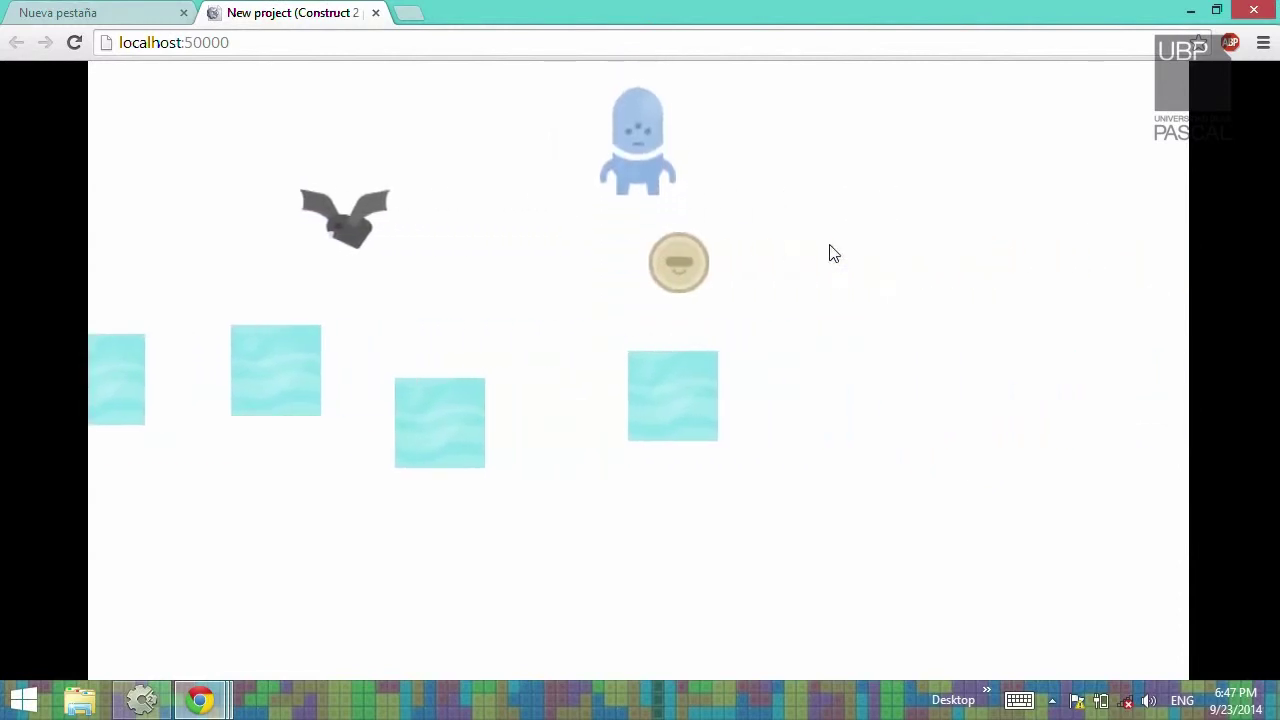
{"action": "key", "text": "Right"}
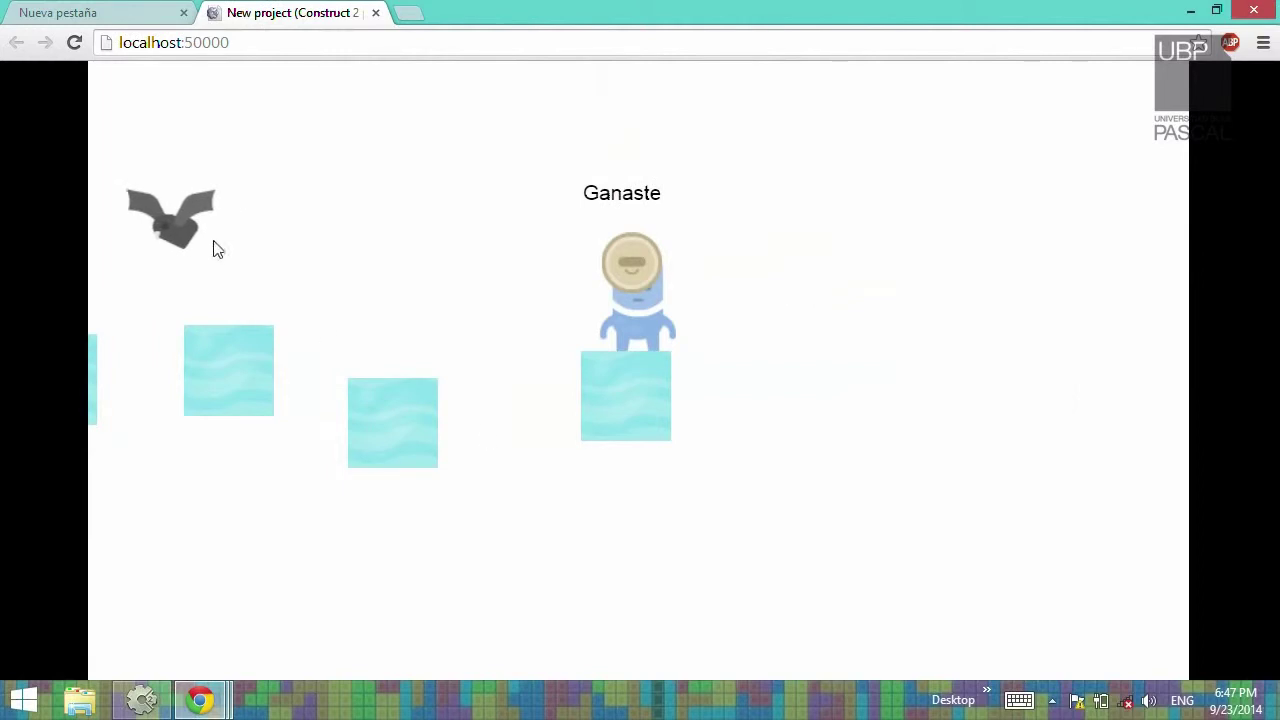
Switch back to Construct 2 and add an event to Event sheet 1 for Sprite4 on collision with Sprite
{"action": "left_click", "coordinate": [141, 700]}
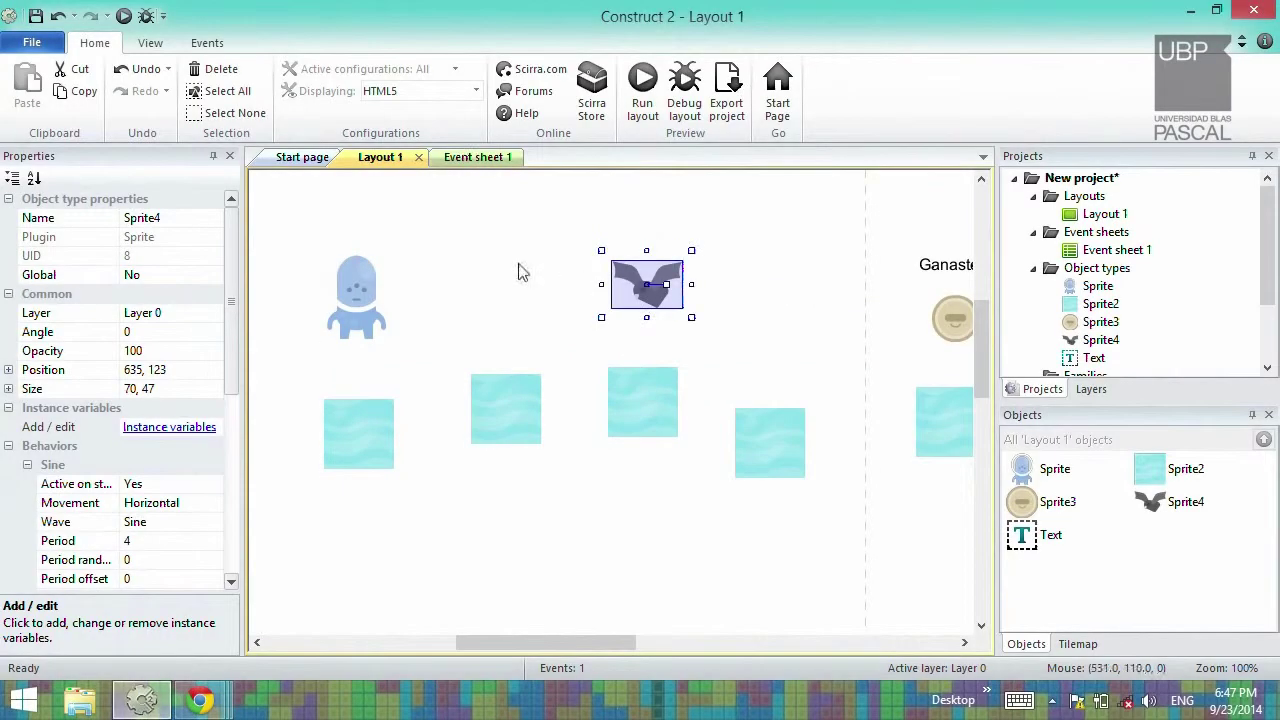
{"action": "left_click", "coordinate": [479, 157]}
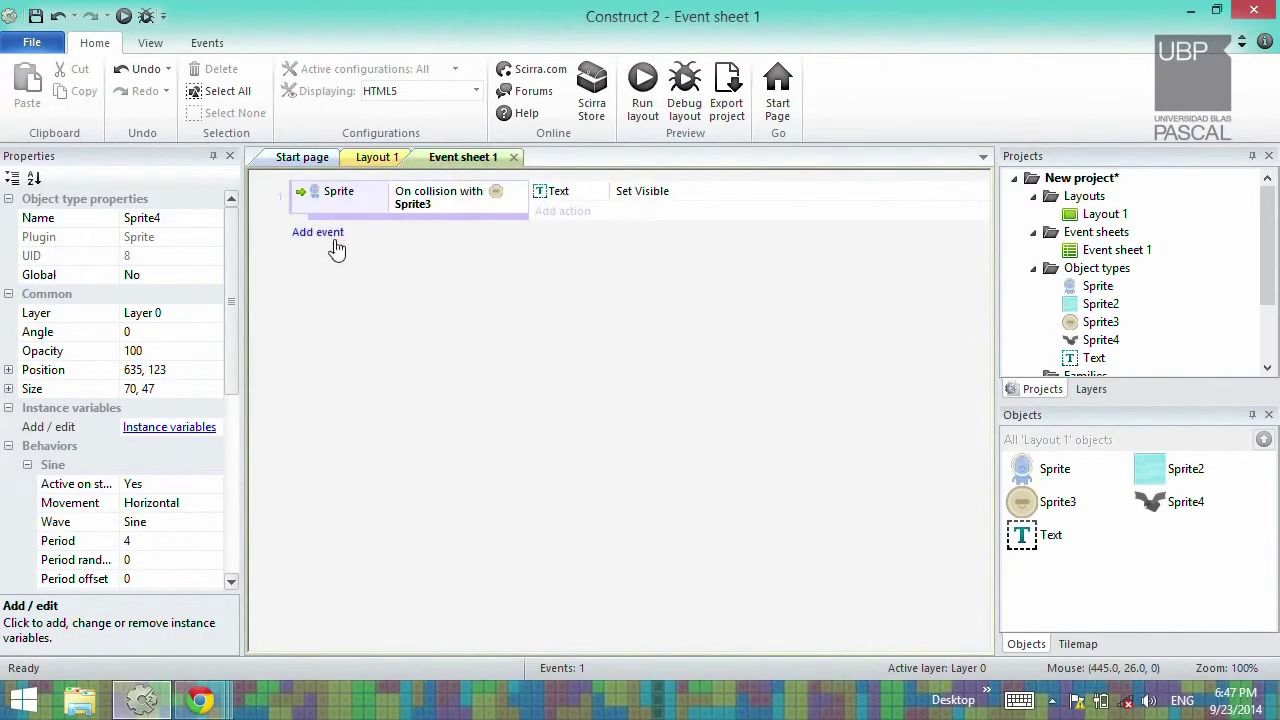
{"action": "left_click", "coordinate": [322, 234]}
{"action": "double_click", "coordinate": [798, 280]}
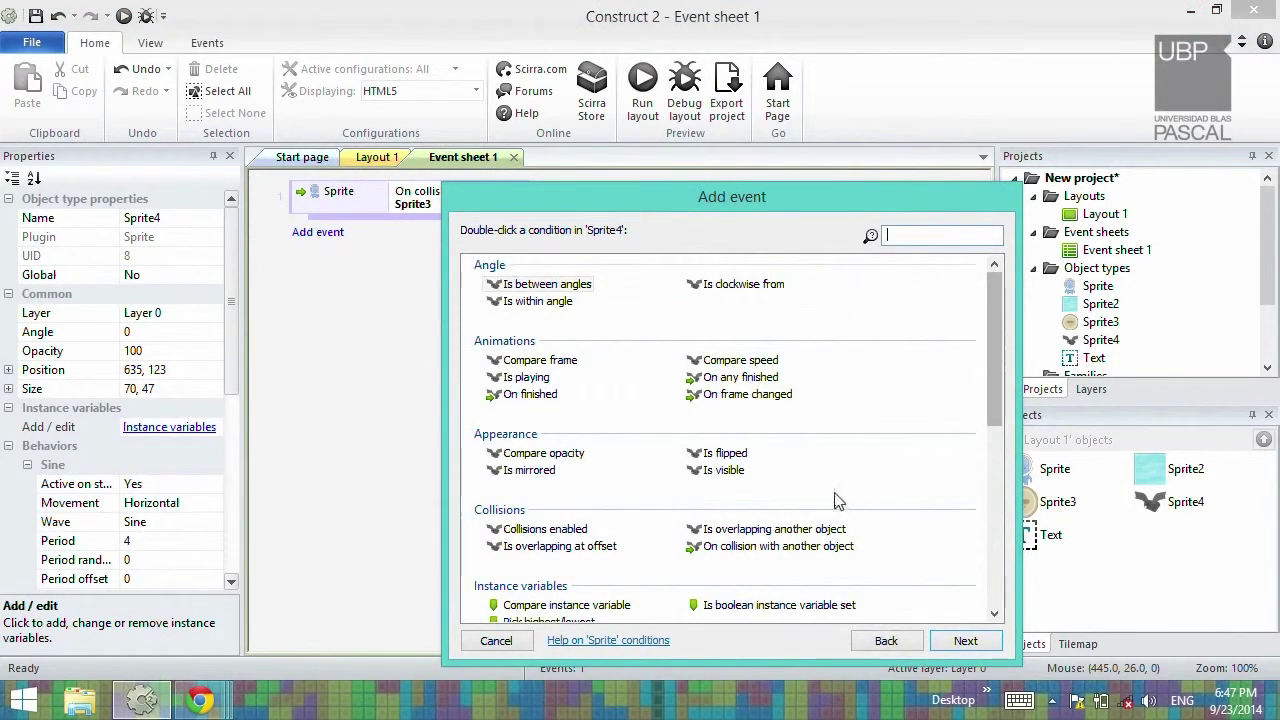
{"action": "left_click", "coordinate": [778, 548]}
{"action": "double_click", "coordinate": [779, 550]}
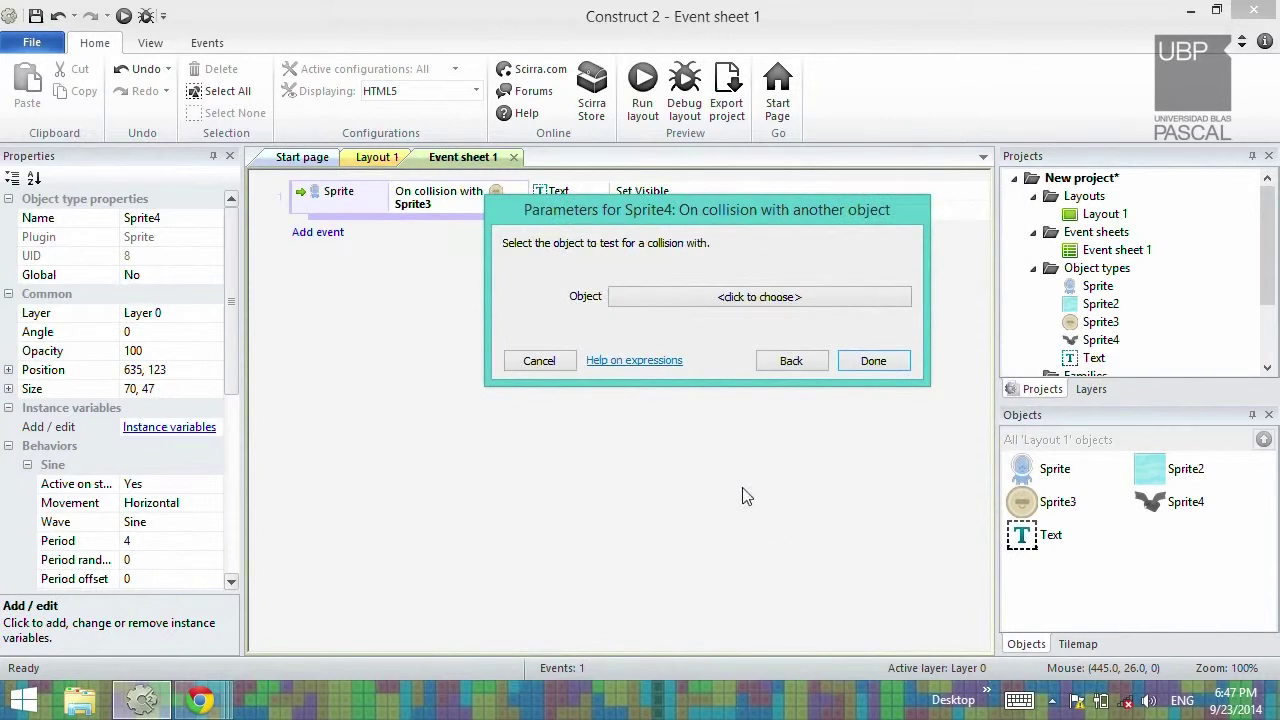
{"action": "left_click", "coordinate": [688, 297]}
{"action": "double_click", "coordinate": [452, 232]}
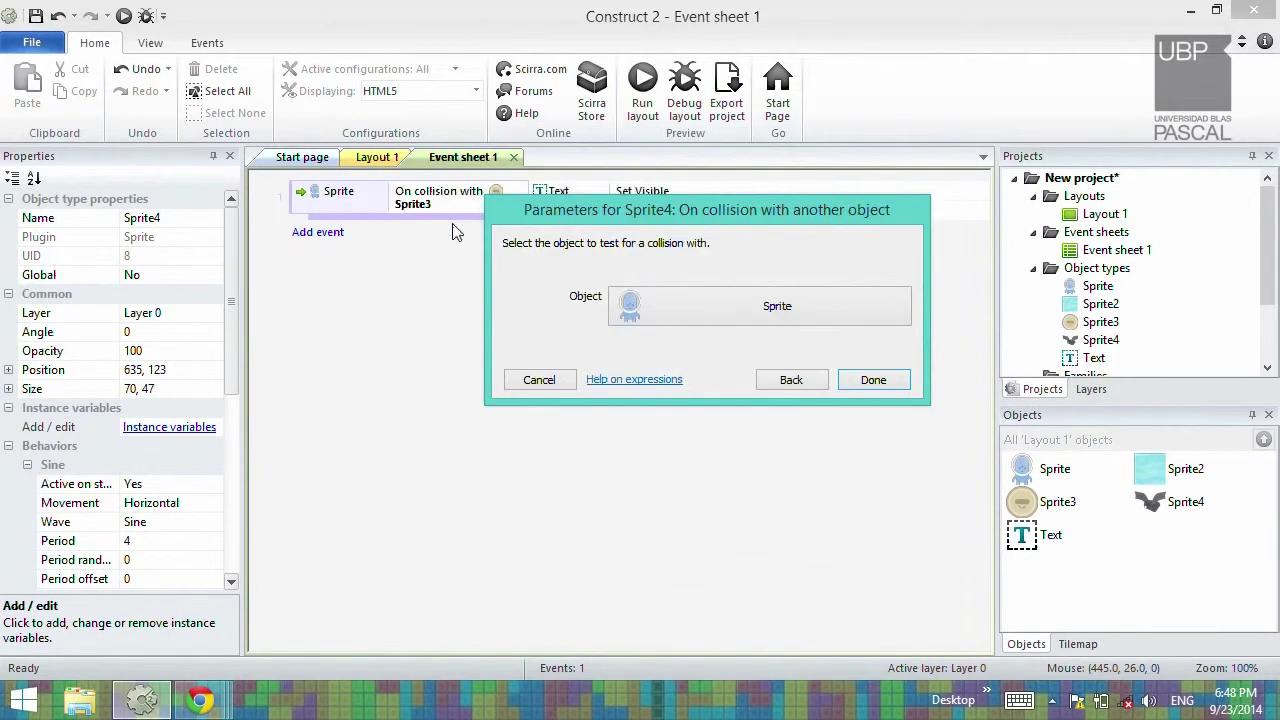
{"action": "left_click", "coordinate": [870, 381]}
Add a Destroy action for Sprite to the bat collision event
{"action": "left_click", "coordinate": [590, 239]}
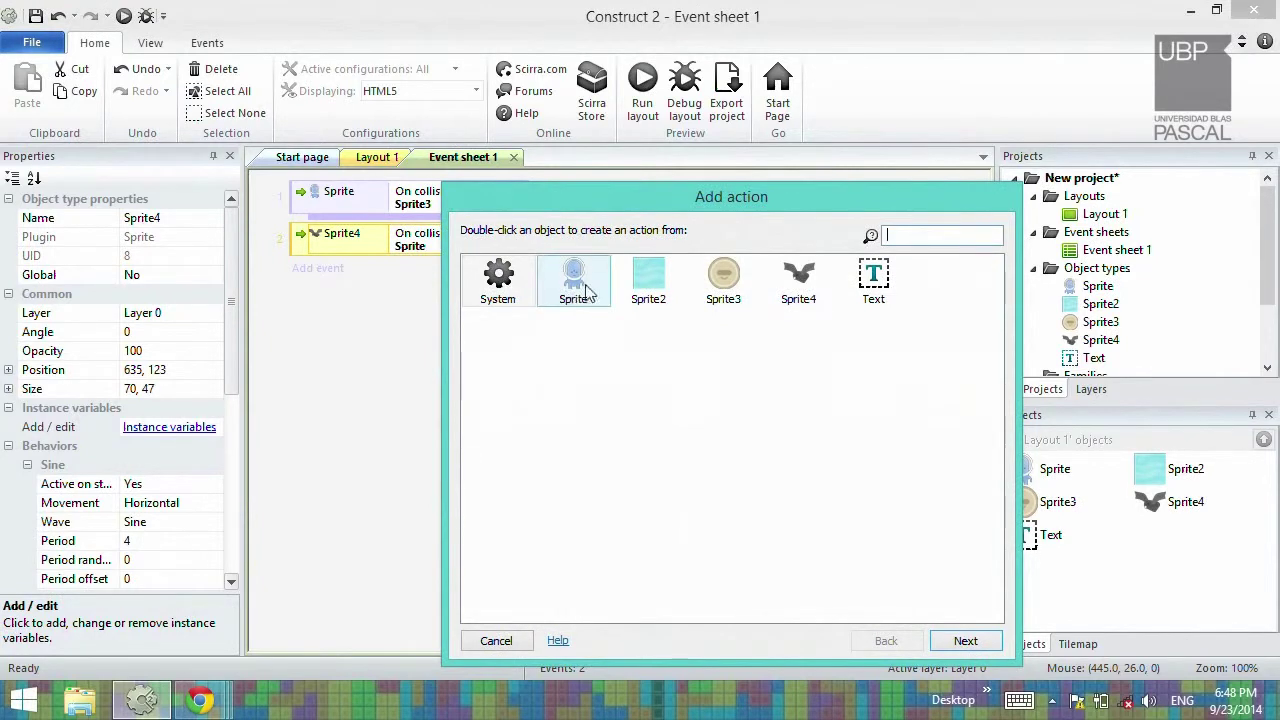
{"action": "left_click", "coordinate": [573, 284]}
{"action": "double_click", "coordinate": [576, 286]}
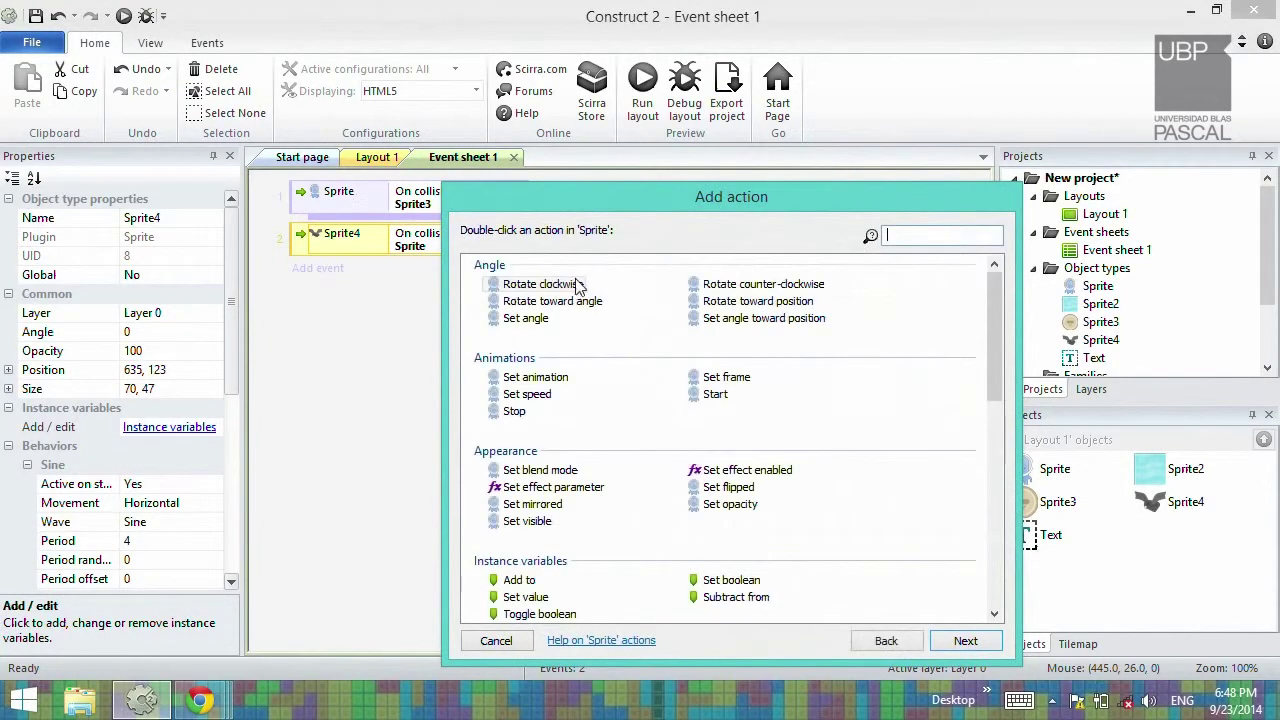
{"action": "left_click_drag", "start_coordinate": [991, 343], "coordinate": [967, 558]}
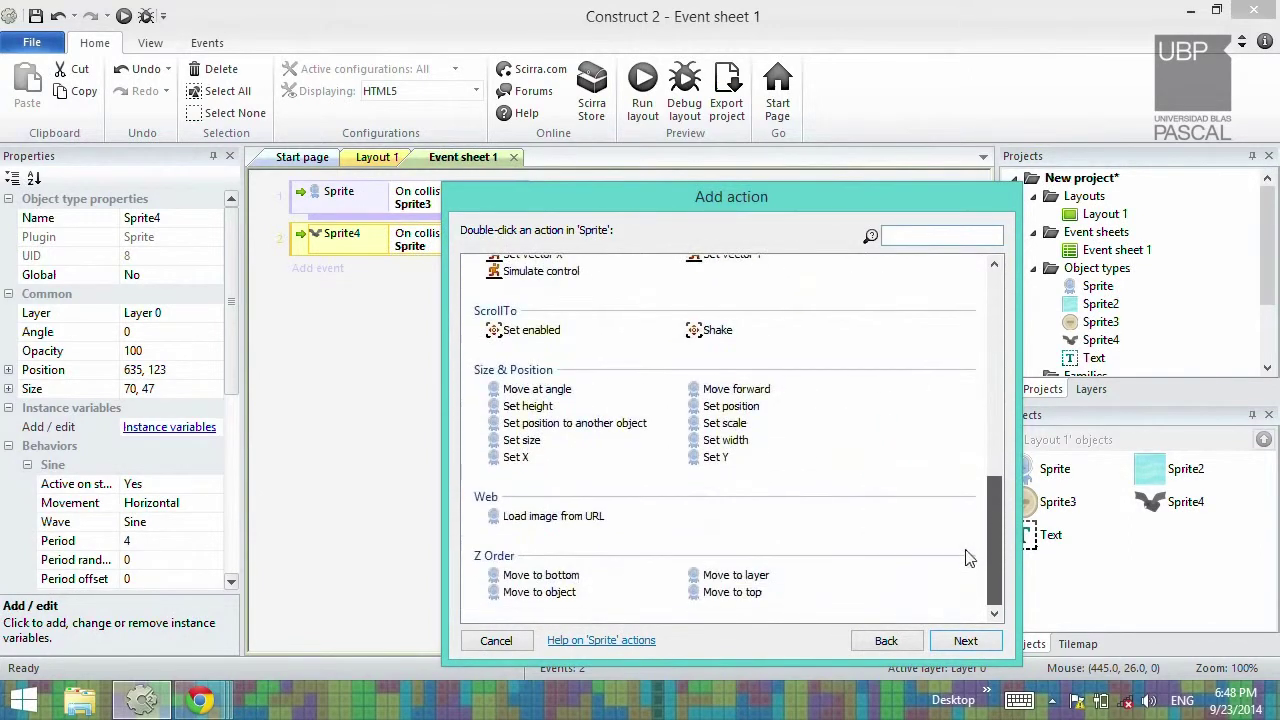
{"action": "type", "text": "des"}
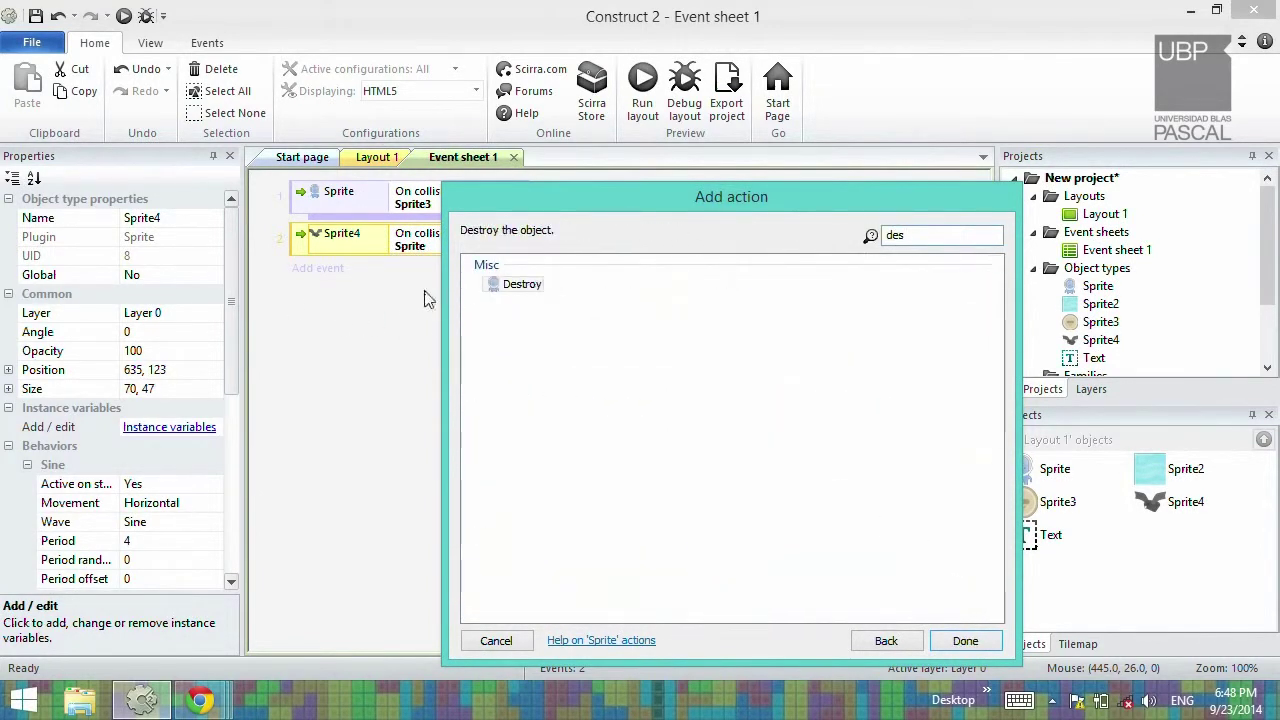
{"action": "double_click", "coordinate": [522, 287]}
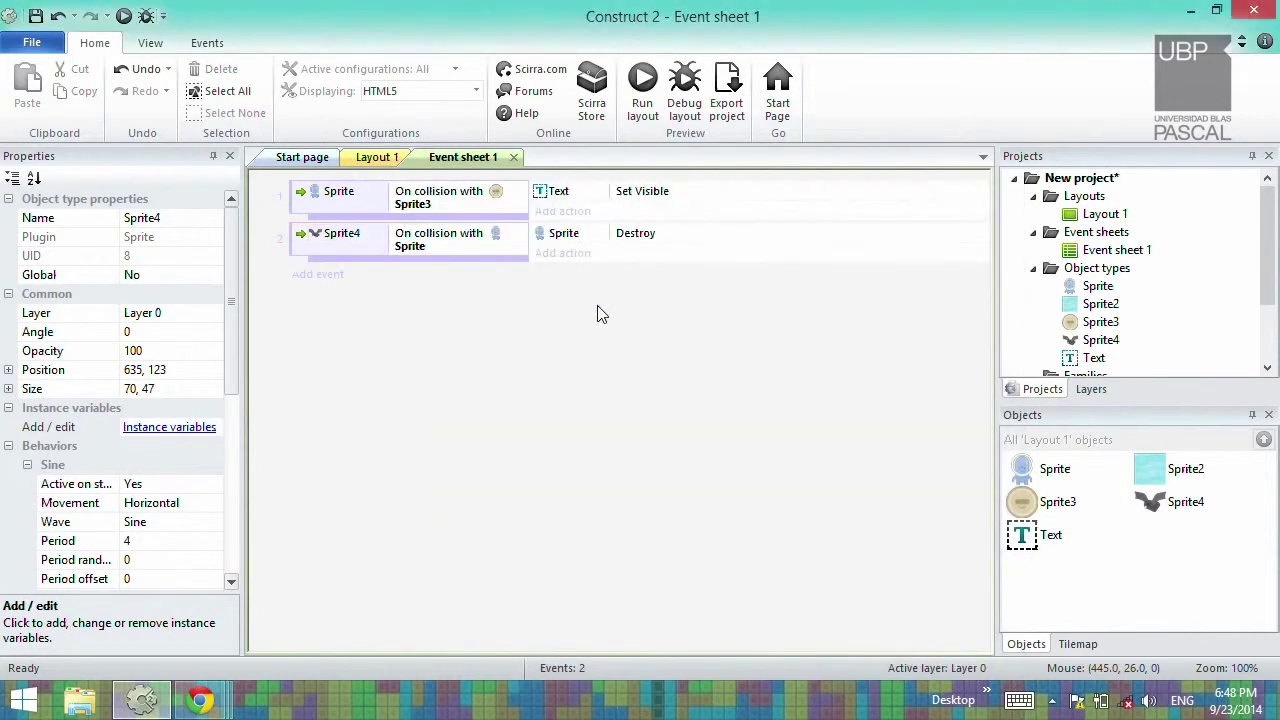
Preview the layout and move the alien into the bat to test the destroy event
{"action": "key", "text": "F5"}
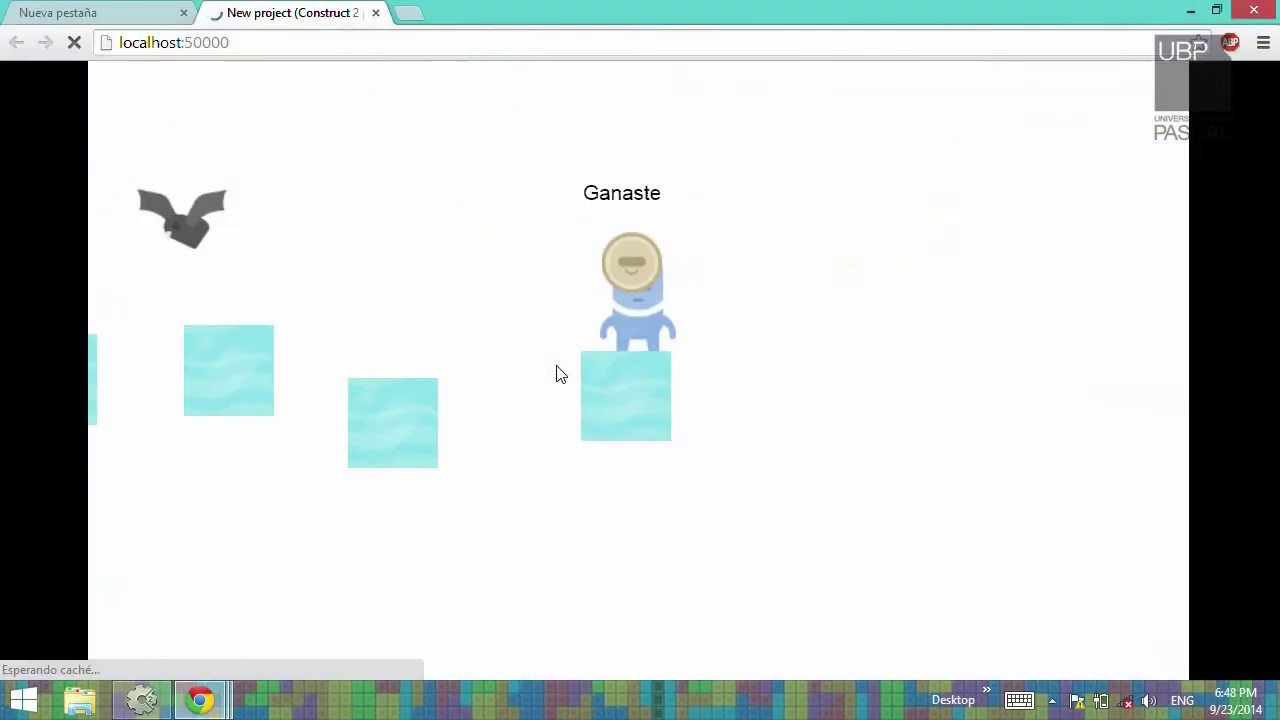
{"action": "key", "text": "Right"}
{"action": "key", "text": "Up"}
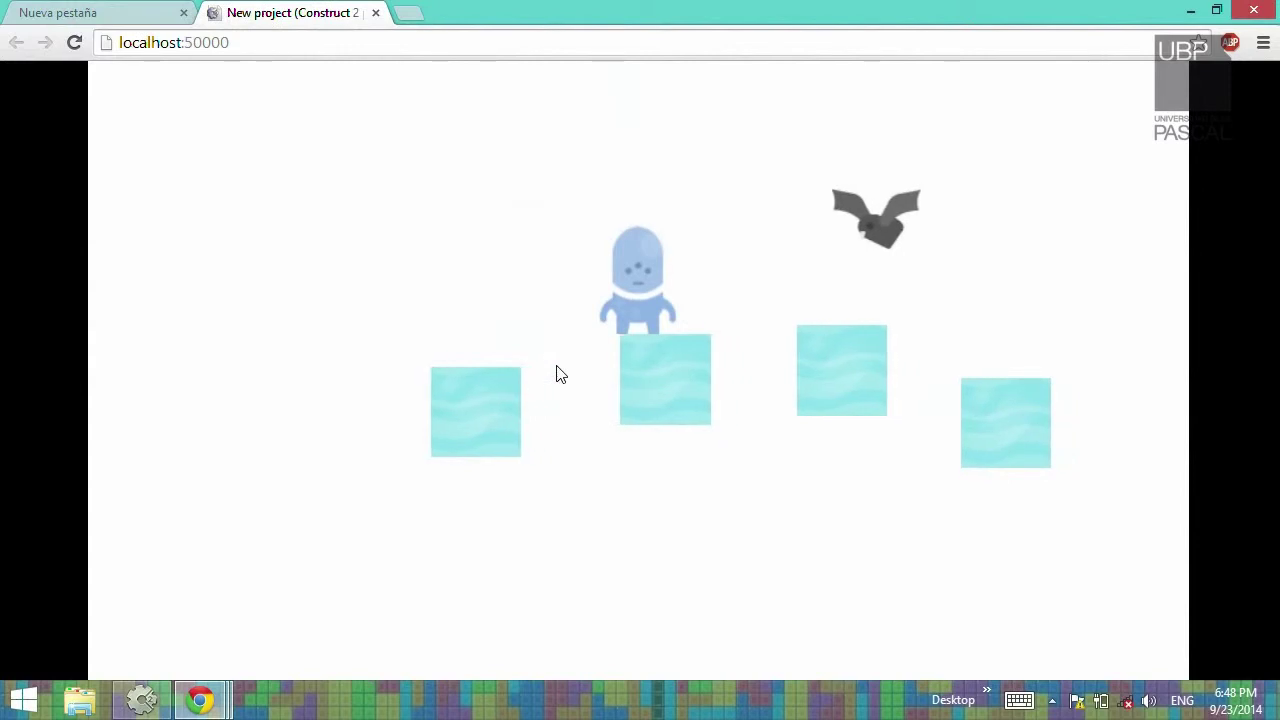
{"action": "key", "text": "Right"}
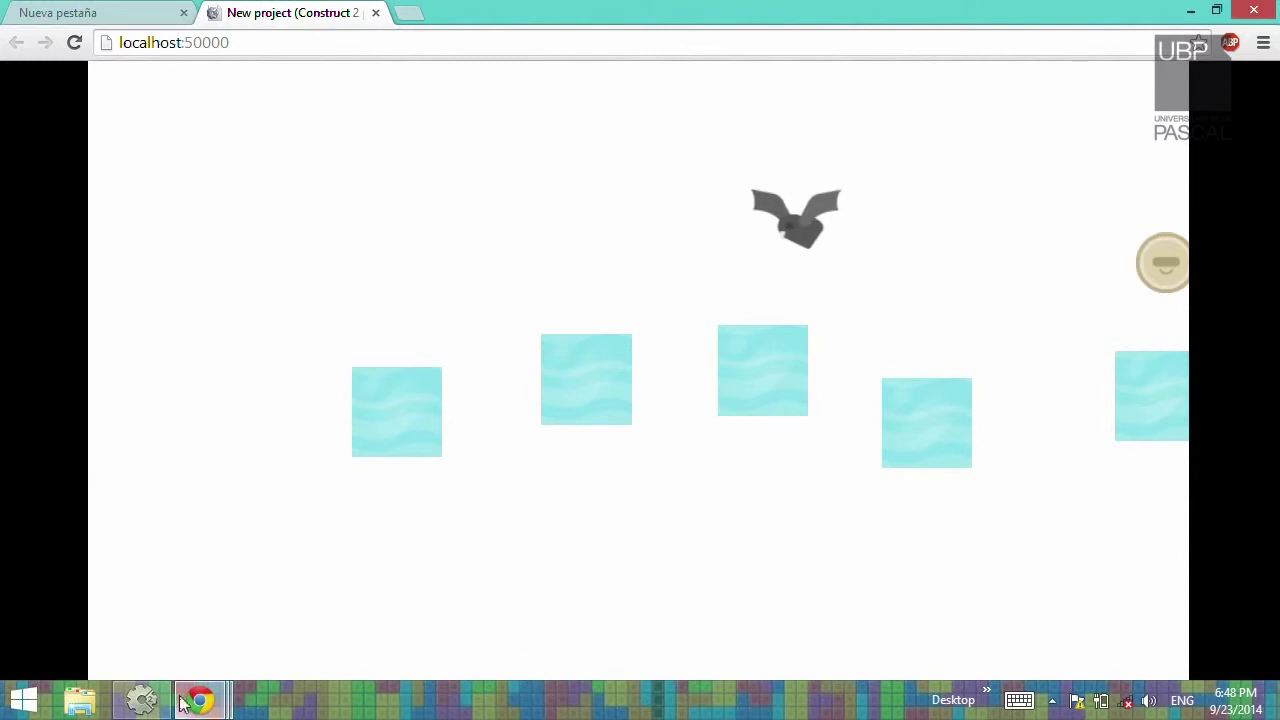
Return to Layout 1 in Construct 2 and insert a new Sprite object below the second ice tile
{"action": "left_click", "coordinate": [141, 700]}
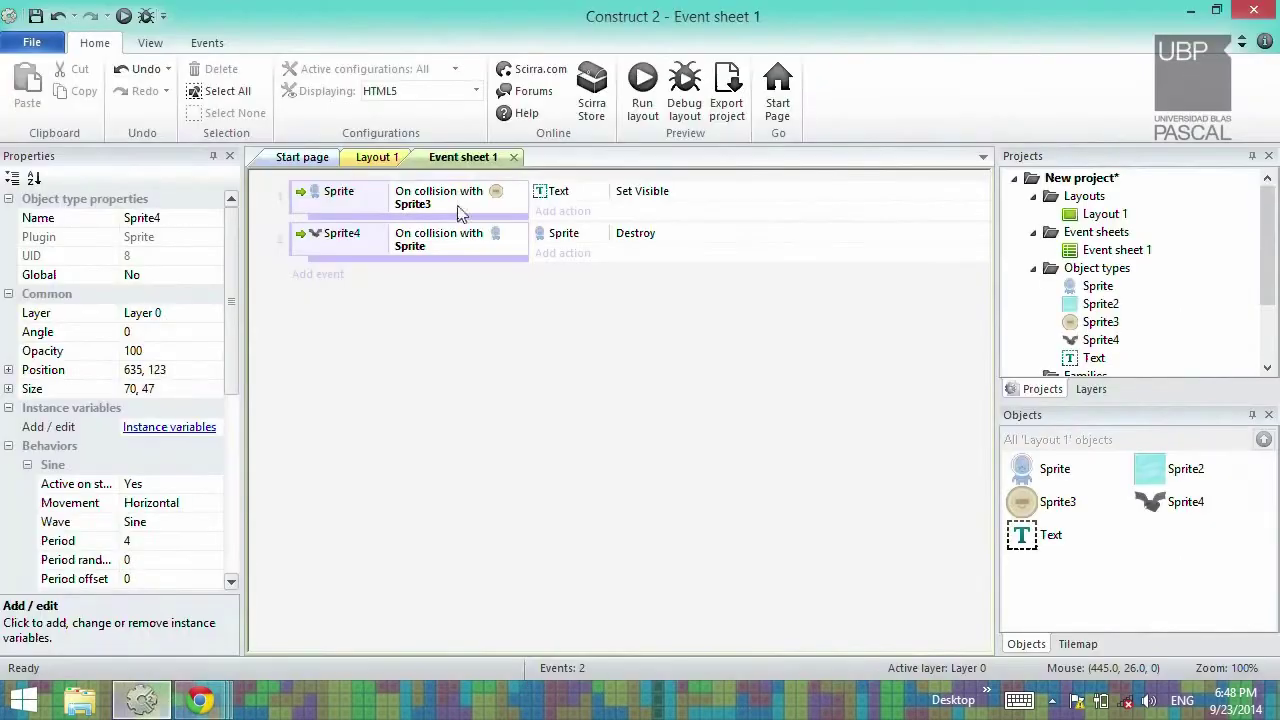
{"action": "left_click", "coordinate": [363, 162]}
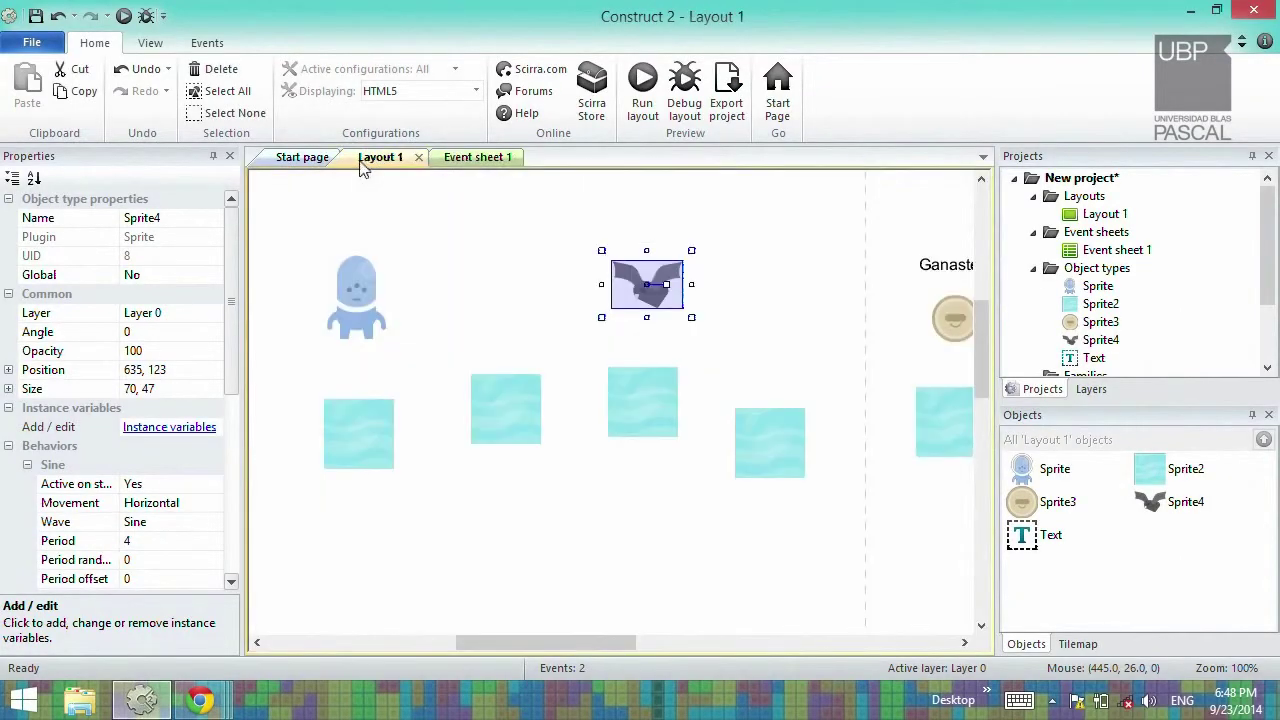
{"action": "double_click", "coordinate": [531, 555]}
{"action": "left_click", "coordinate": [729, 425]}
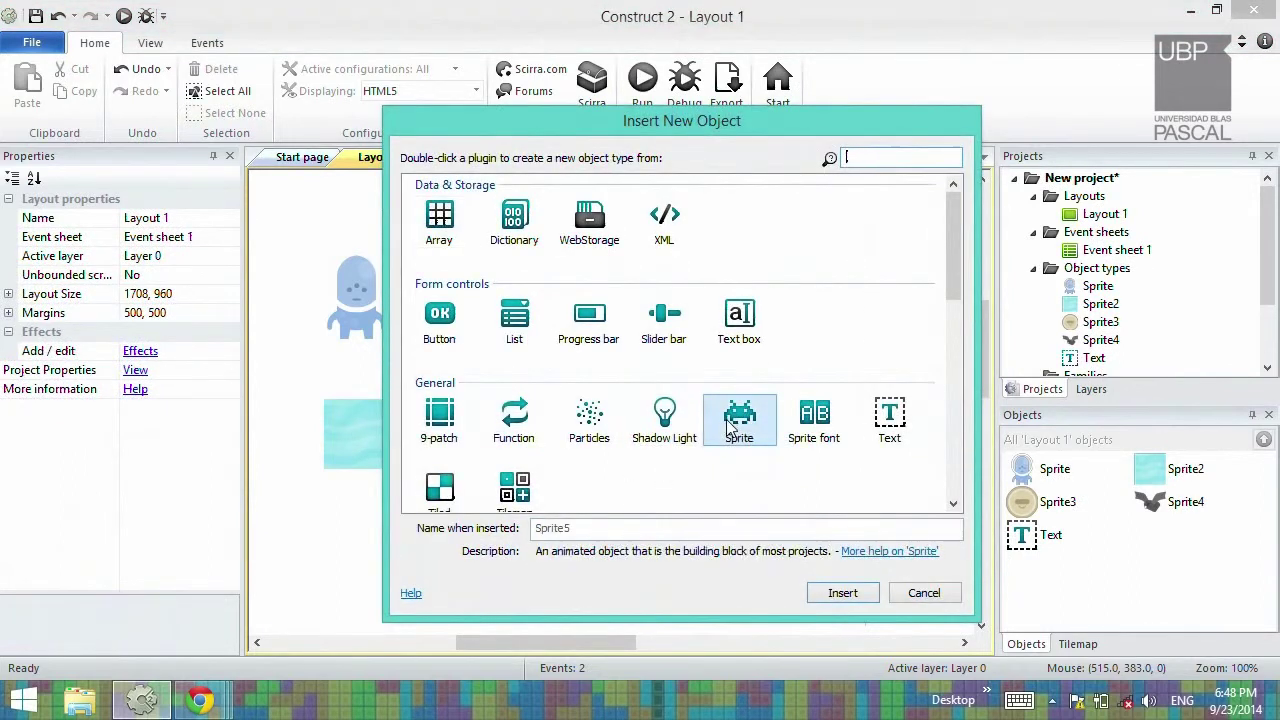
{"action": "double_click", "coordinate": [729, 425]}
{"action": "left_click", "coordinate": [537, 512]}
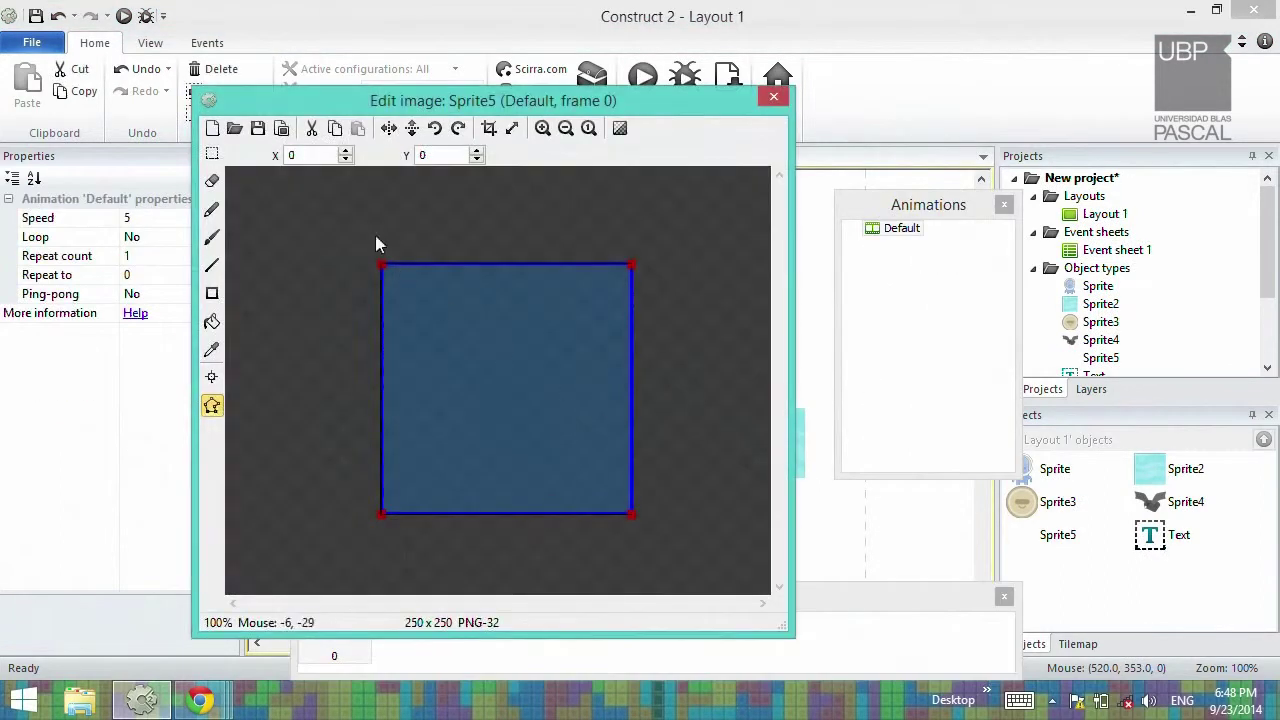
Load the blue alien badge image from the Alien sprites folder as the new sprite's image
{"action": "left_click", "coordinate": [235, 131]}
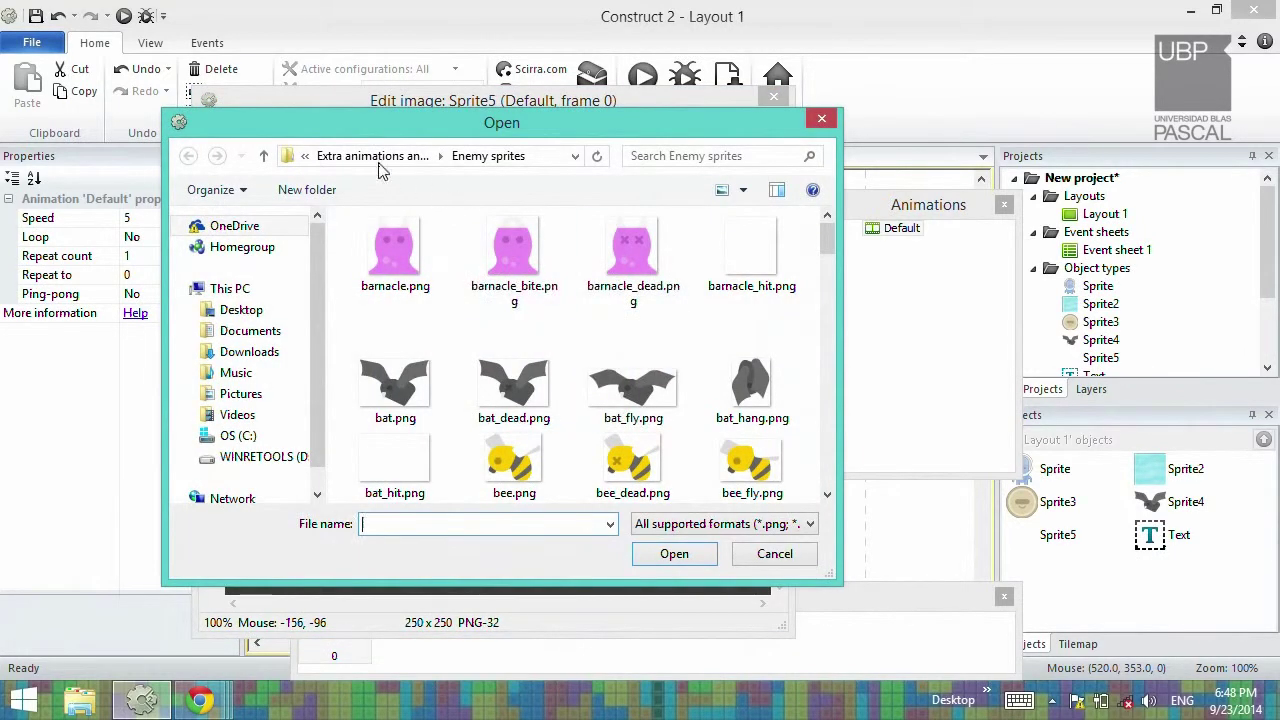
{"action": "left_click", "coordinate": [376, 160]}
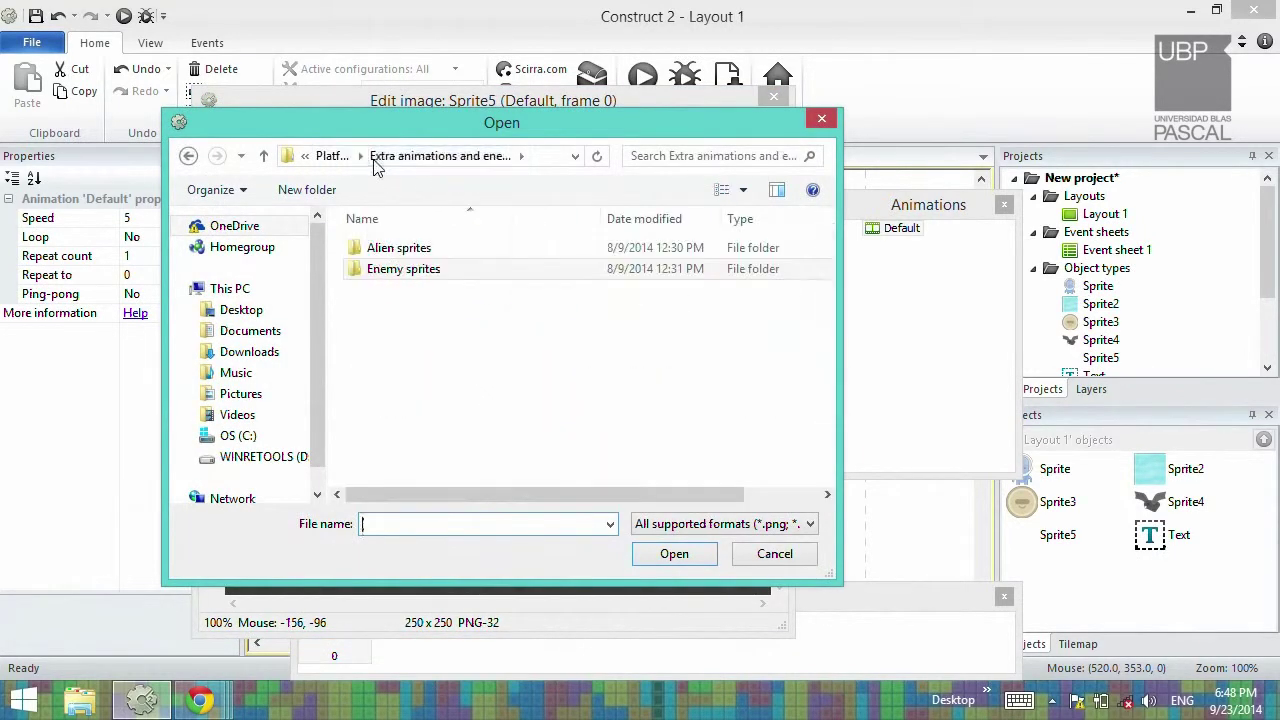
{"action": "double_click", "coordinate": [404, 252]}
{"action": "scroll", "coordinate": [480, 350], "scroll_direction": "down", "scroll_amount": 10}
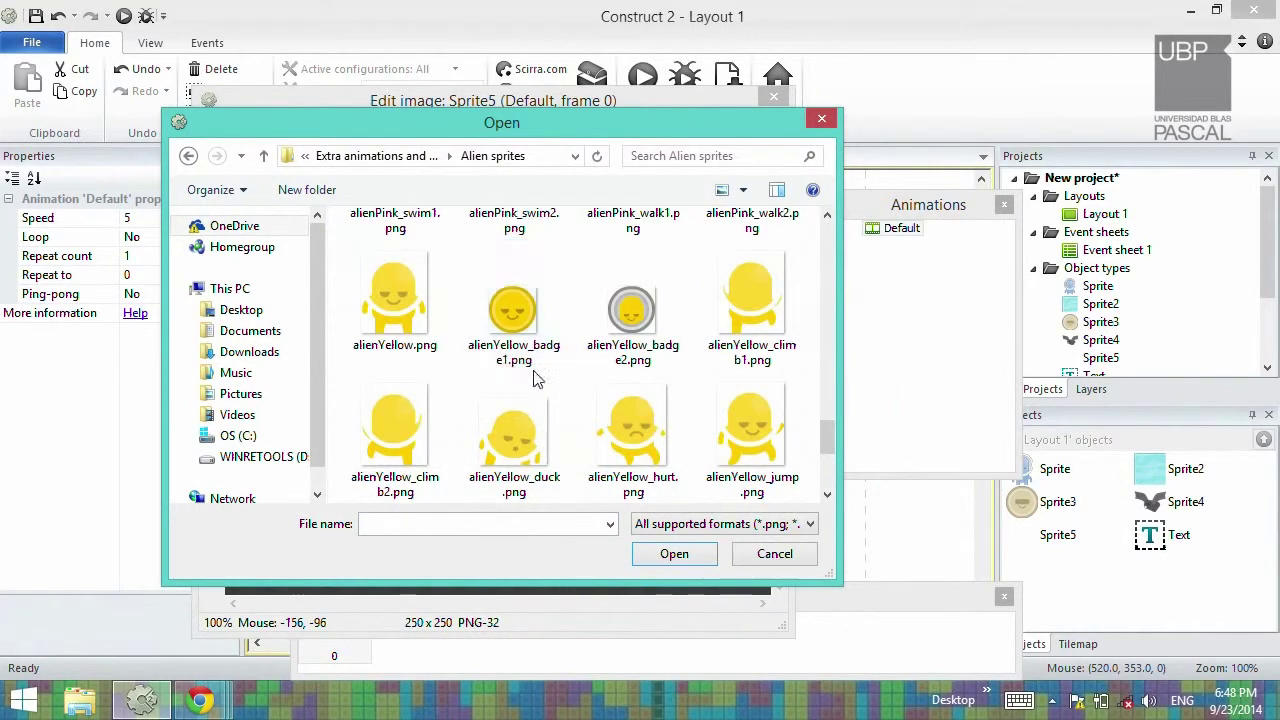
{"action": "scroll", "coordinate": [530, 372], "scroll_direction": "down", "scroll_amount": 2}
{"action": "scroll", "coordinate": [530, 378], "scroll_direction": "up", "scroll_amount": 10}
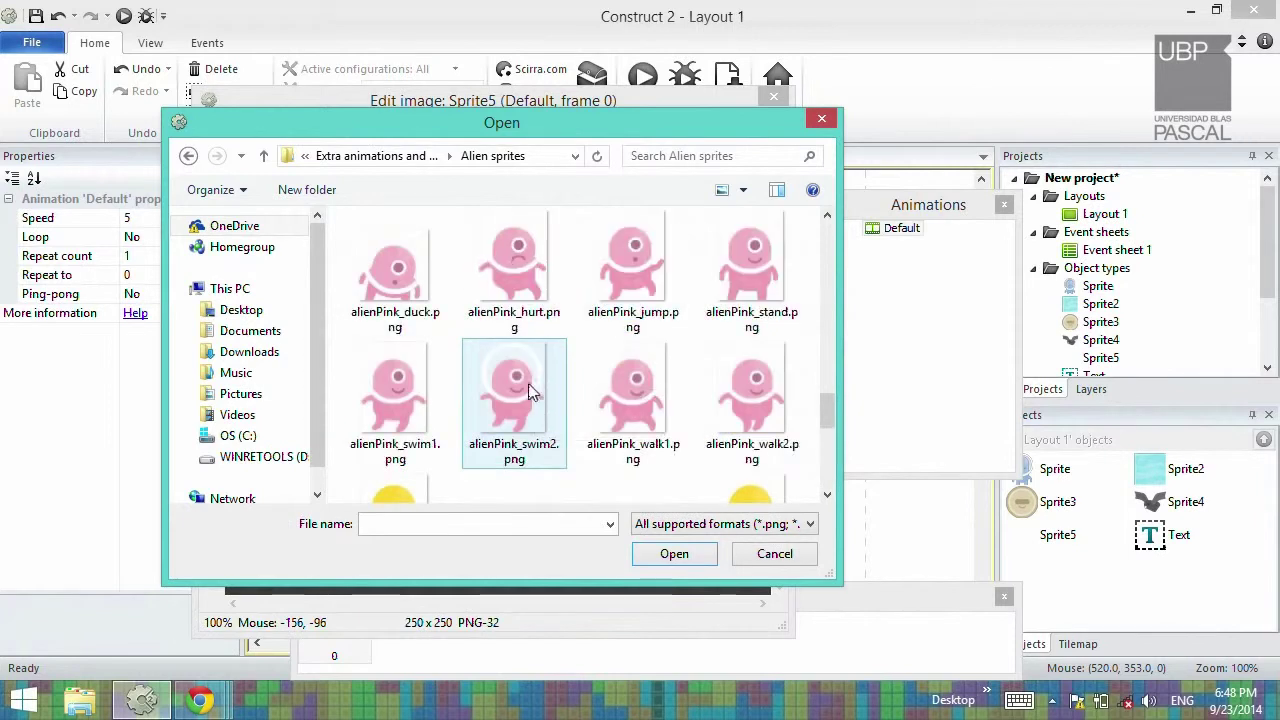
{"action": "scroll", "coordinate": [526, 386], "scroll_direction": "up", "scroll_amount": 3}
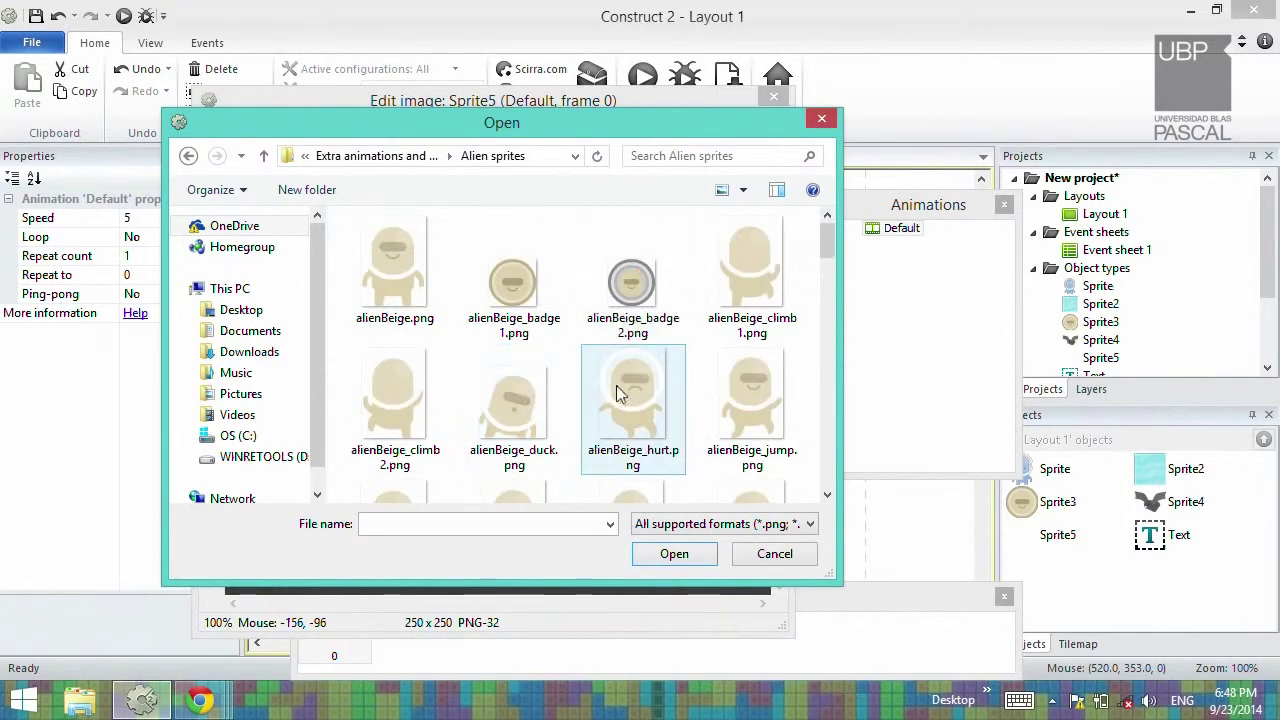
{"action": "scroll", "coordinate": [615, 385], "scroll_direction": "down", "scroll_amount": 4}
{"action": "scroll", "coordinate": [613, 392], "scroll_direction": "up", "scroll_amount": 3}
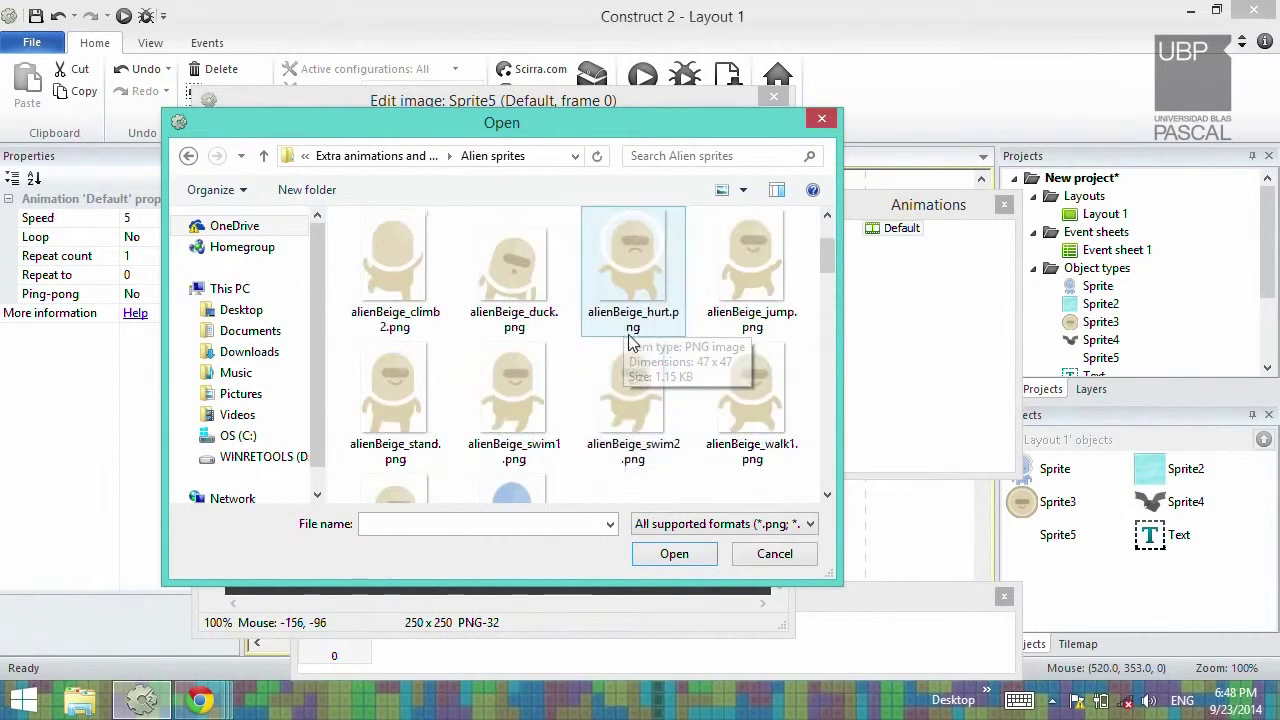
{"action": "scroll", "coordinate": [632, 322], "scroll_direction": "down", "scroll_amount": 2}
{"action": "double_click", "coordinate": [632, 322]}
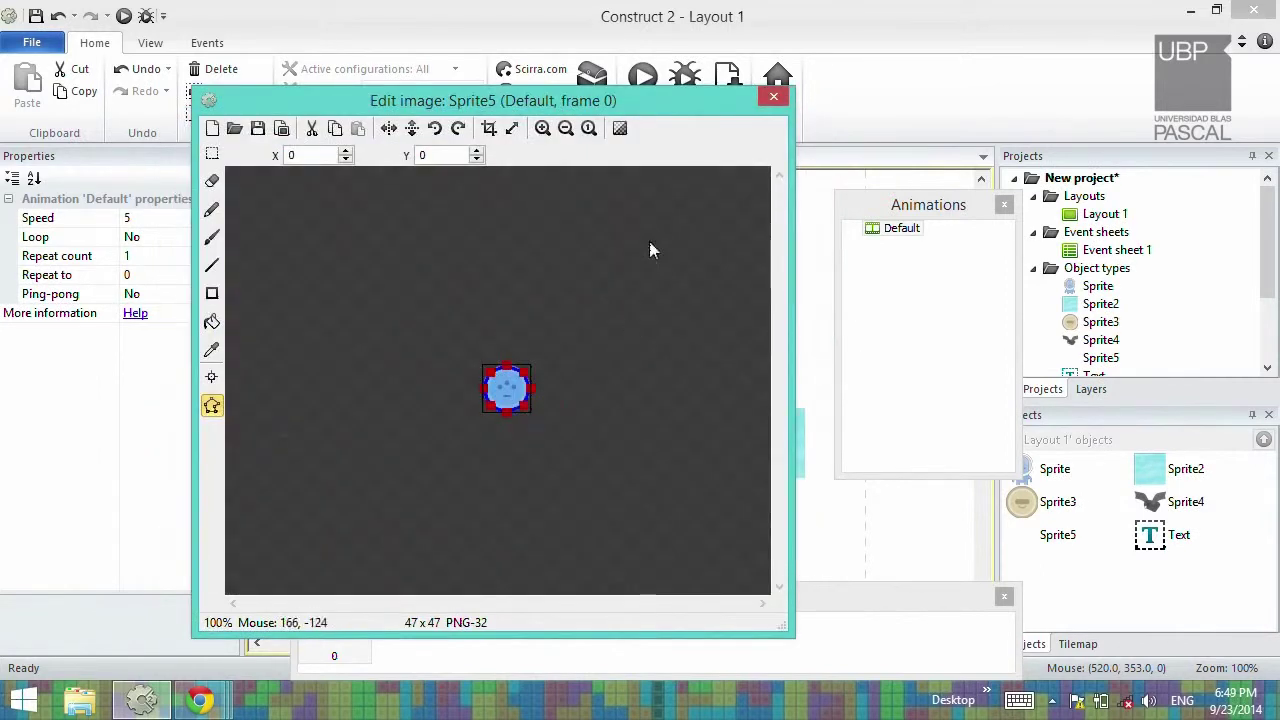
Close the image editor, shrink the blue badge sprite to a tiny dot on the layout, and deselect it
{"action": "left_click", "coordinate": [774, 96]}
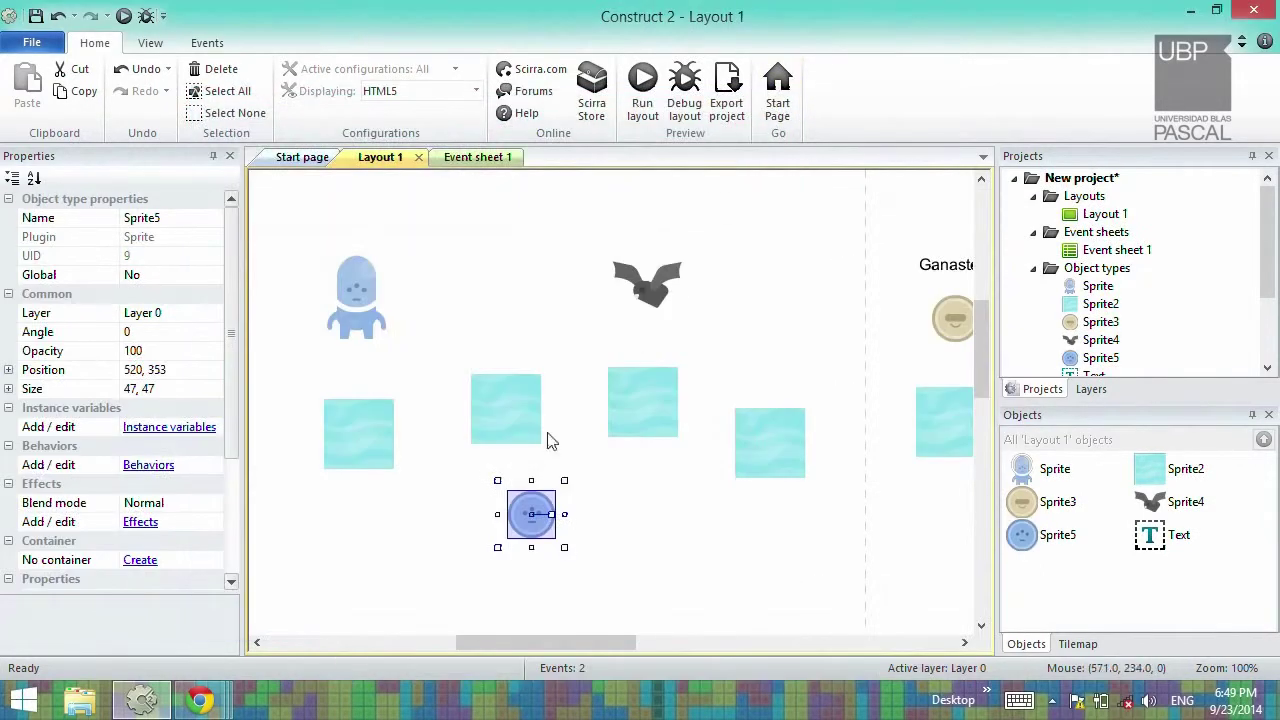
{"action": "left_click_drag", "start_coordinate": [564, 481], "coordinate": [522, 512]}
{"action": "left_click", "coordinate": [560, 511]}
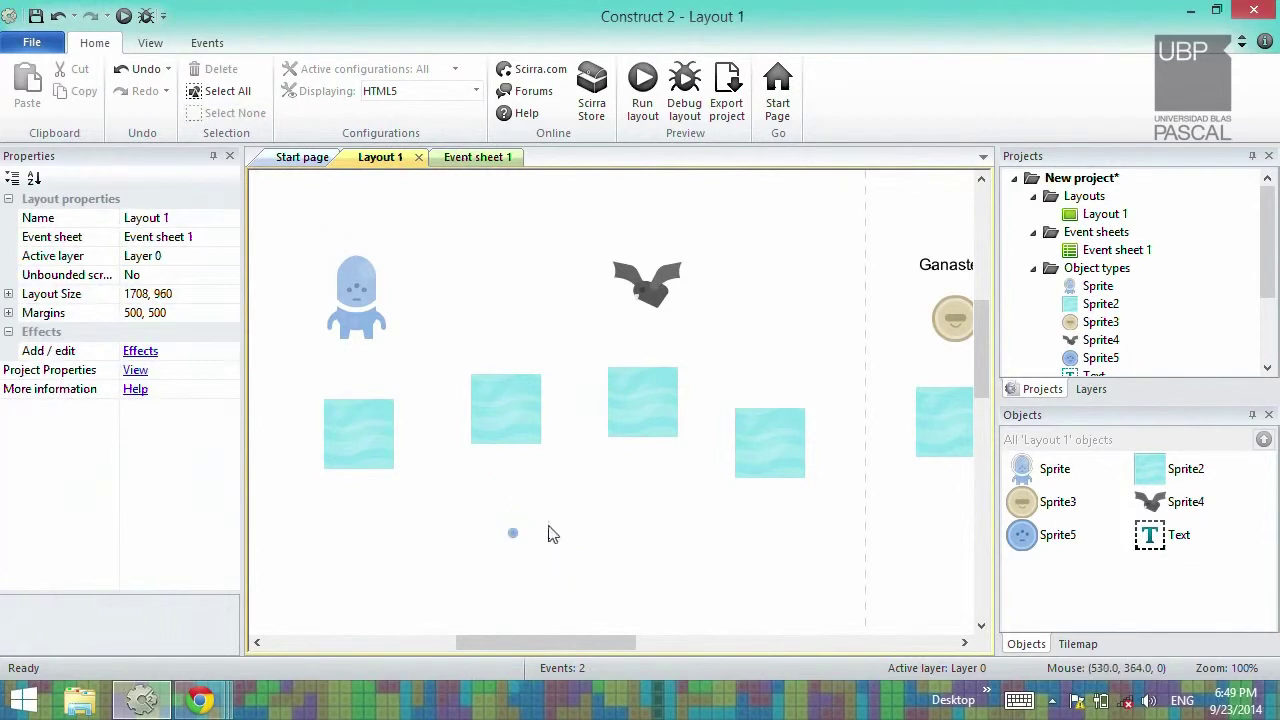
Add the Bullet behavior to the tiny blue badge sprite, Sprite5
{"action": "left_click", "coordinate": [513, 535]}
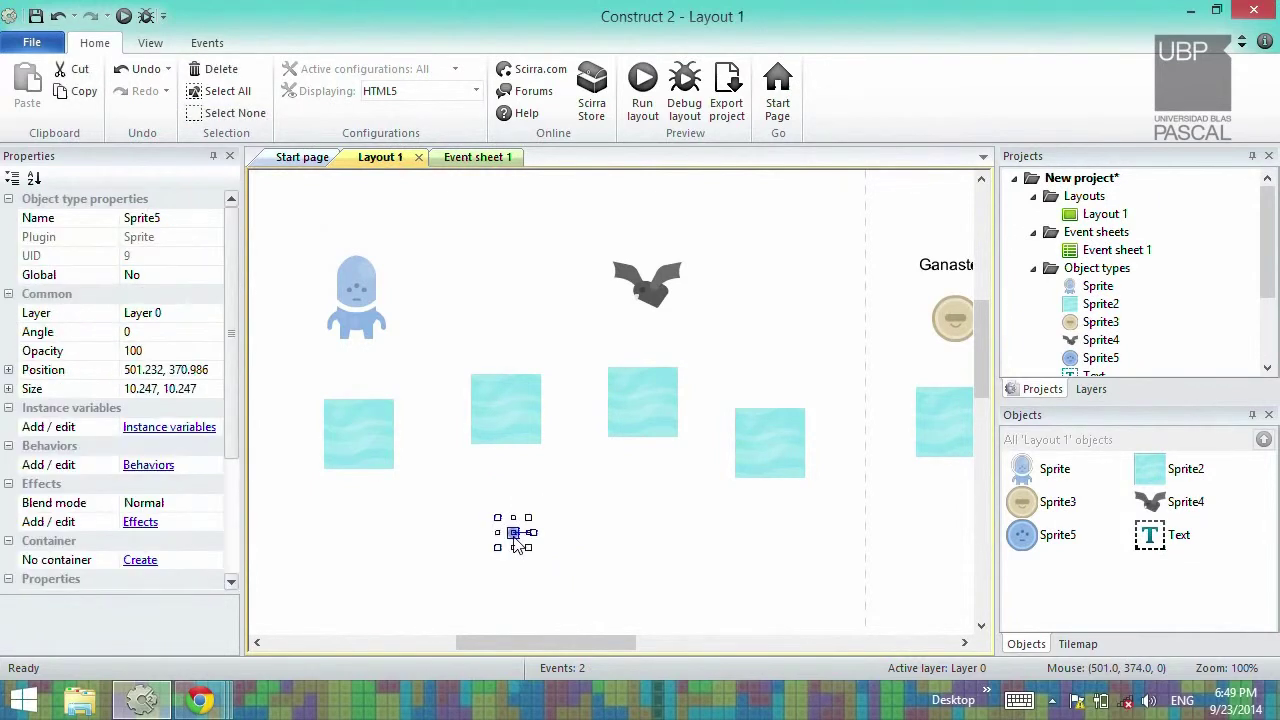
{"action": "left_click", "coordinate": [168, 466]}
{"action": "left_click", "coordinate": [536, 266]}
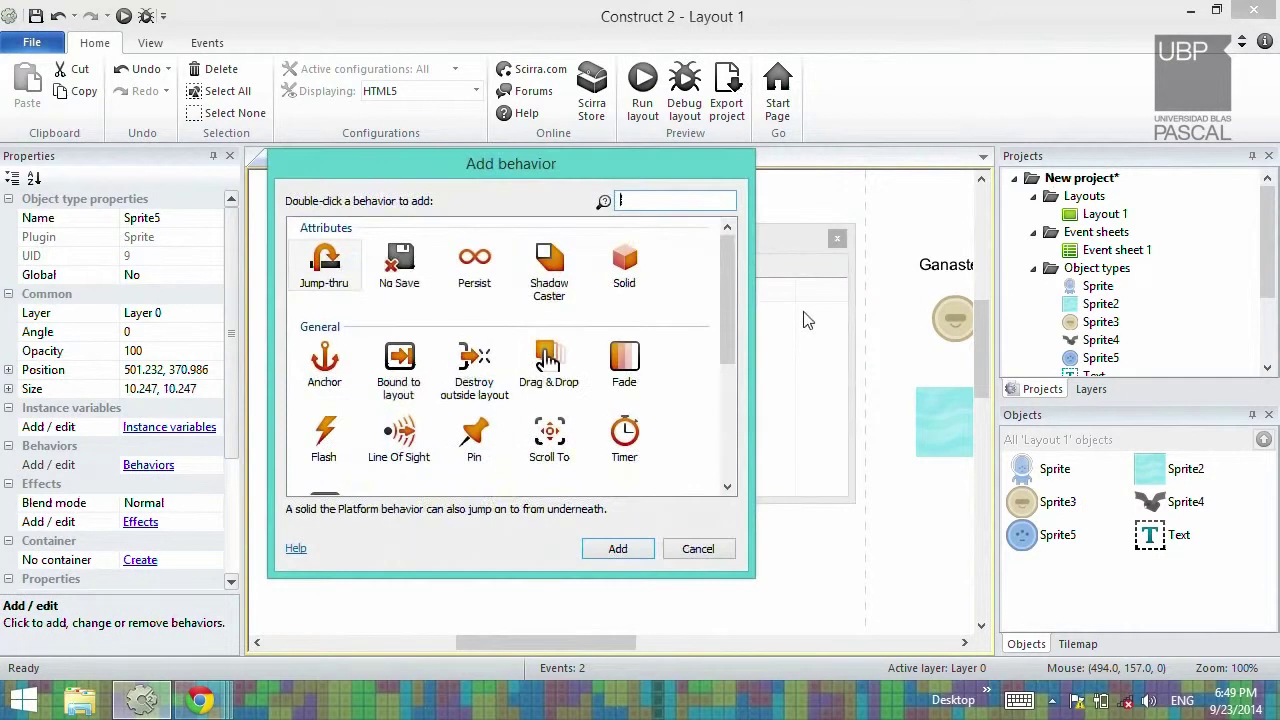
{"action": "left_click_drag", "start_coordinate": [732, 314], "coordinate": [725, 429]}
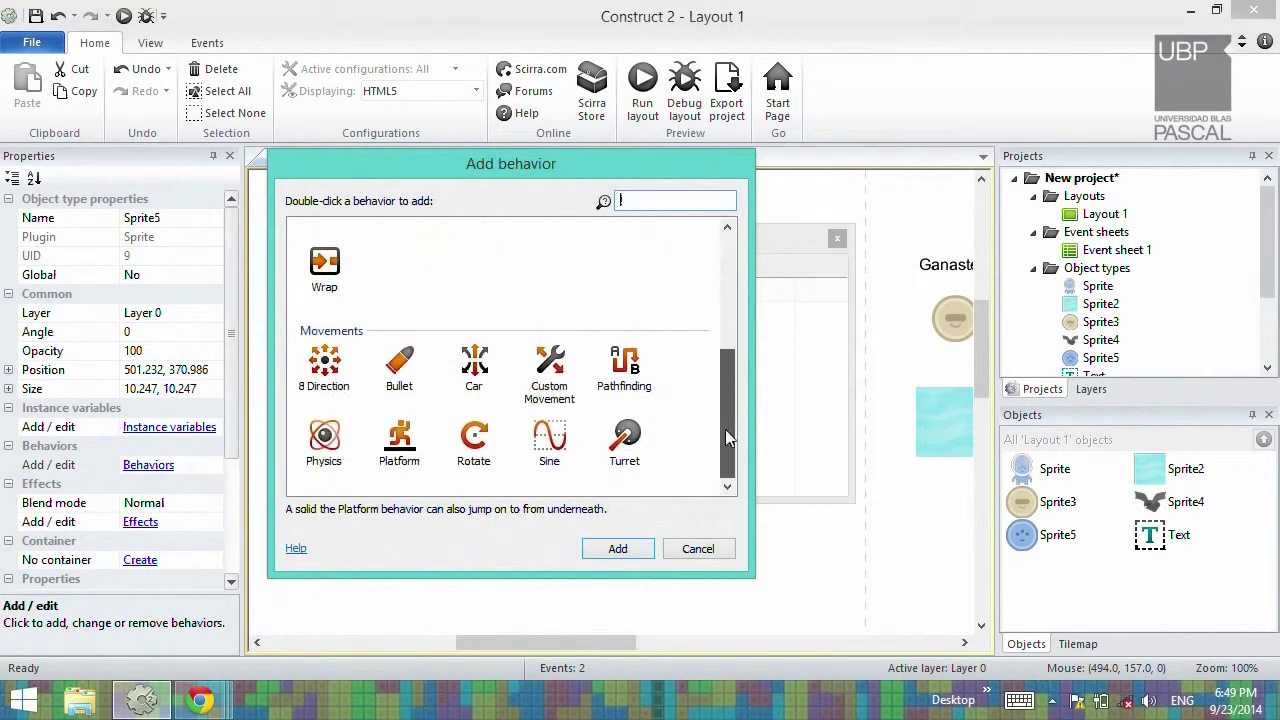
{"action": "double_click", "coordinate": [421, 380]}
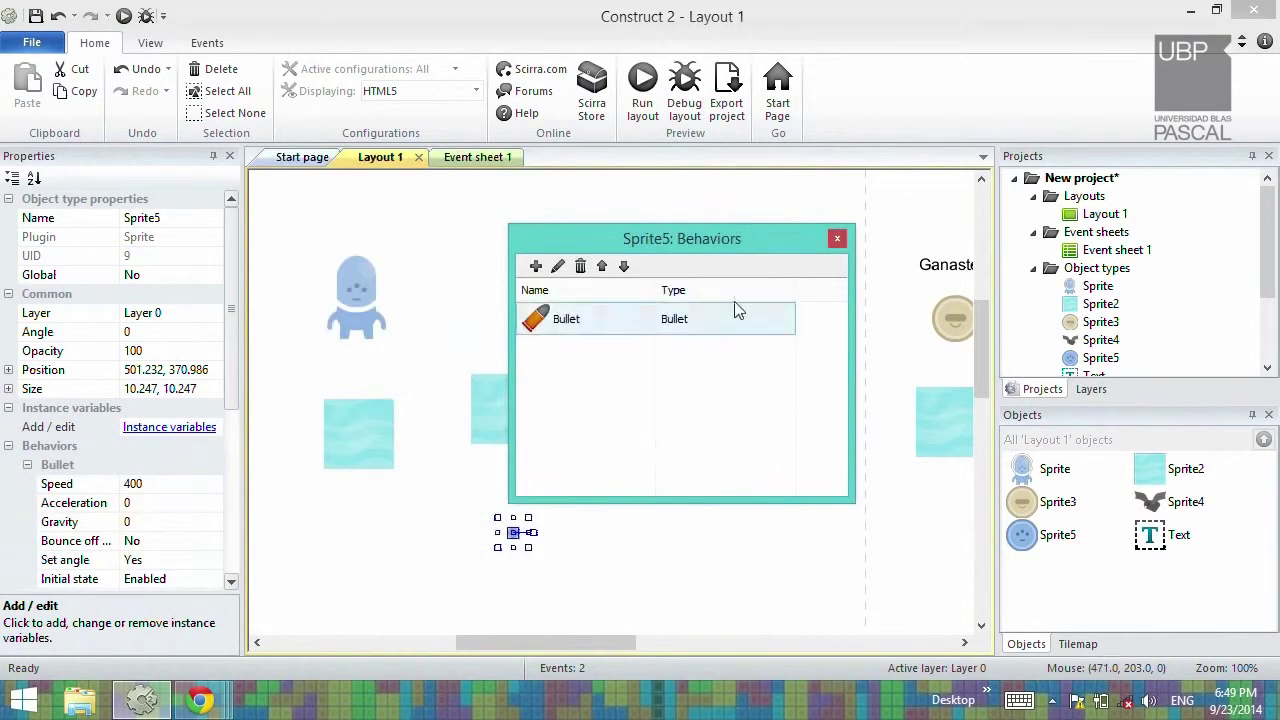
{"action": "left_click", "coordinate": [838, 239]}
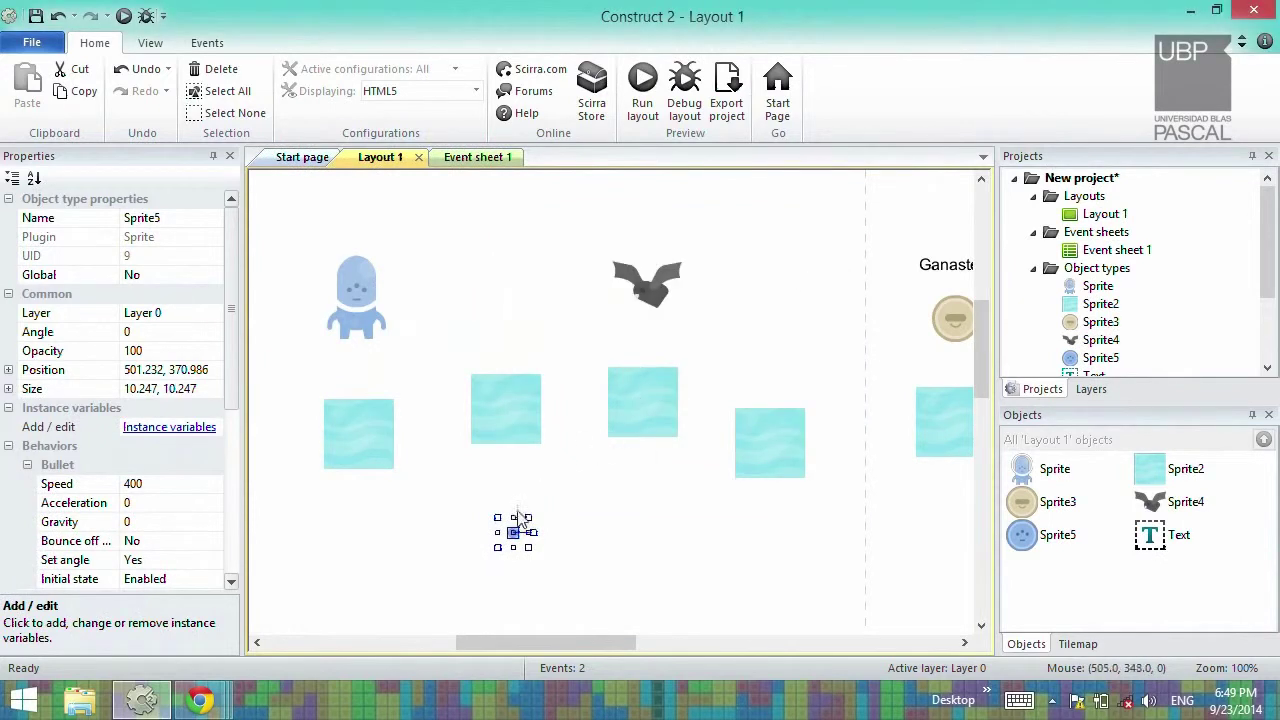
Move the tiny blue badge sprite outside the layout, just above its upper edge, and deselect it
{"action": "left_click_drag", "start_coordinate": [521, 544], "coordinate": [574, 251]}
{"action": "scroll", "coordinate": [574, 251], "scroll_direction": "up", "scroll_amount": 2}
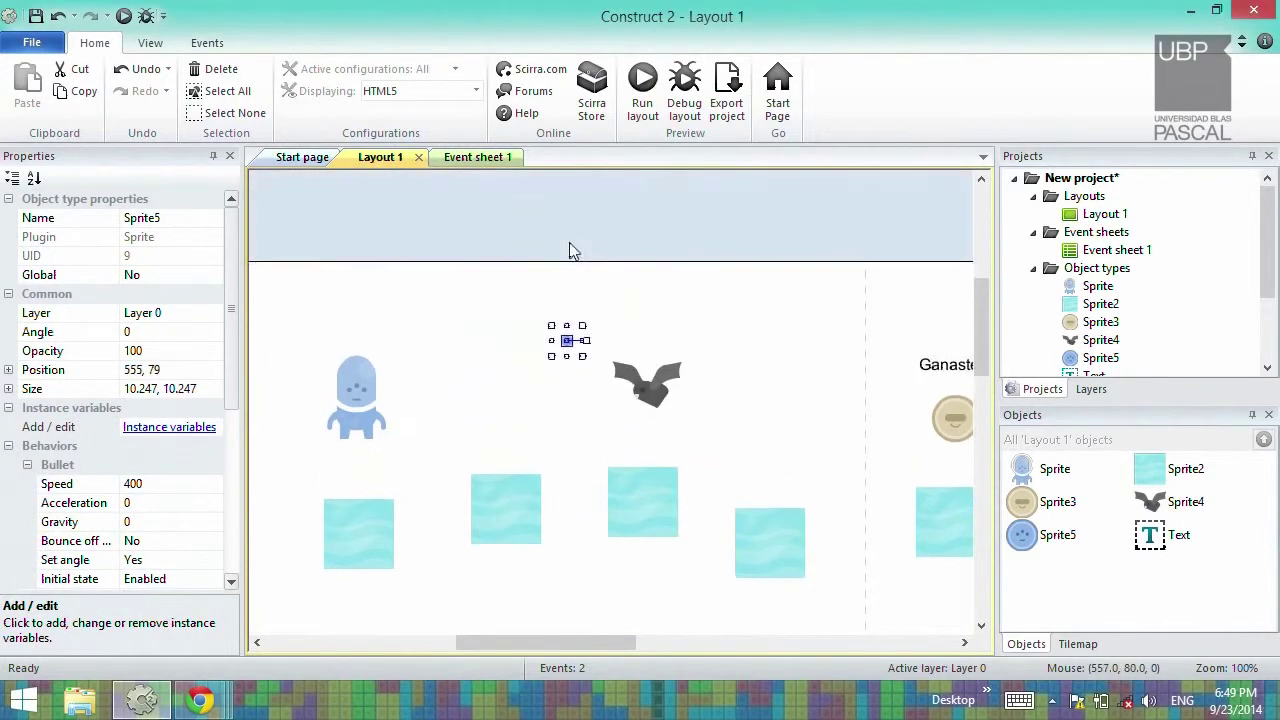
{"action": "left_click_drag", "start_coordinate": [570, 355], "coordinate": [455, 238]}
{"action": "left_click", "coordinate": [474, 298]}
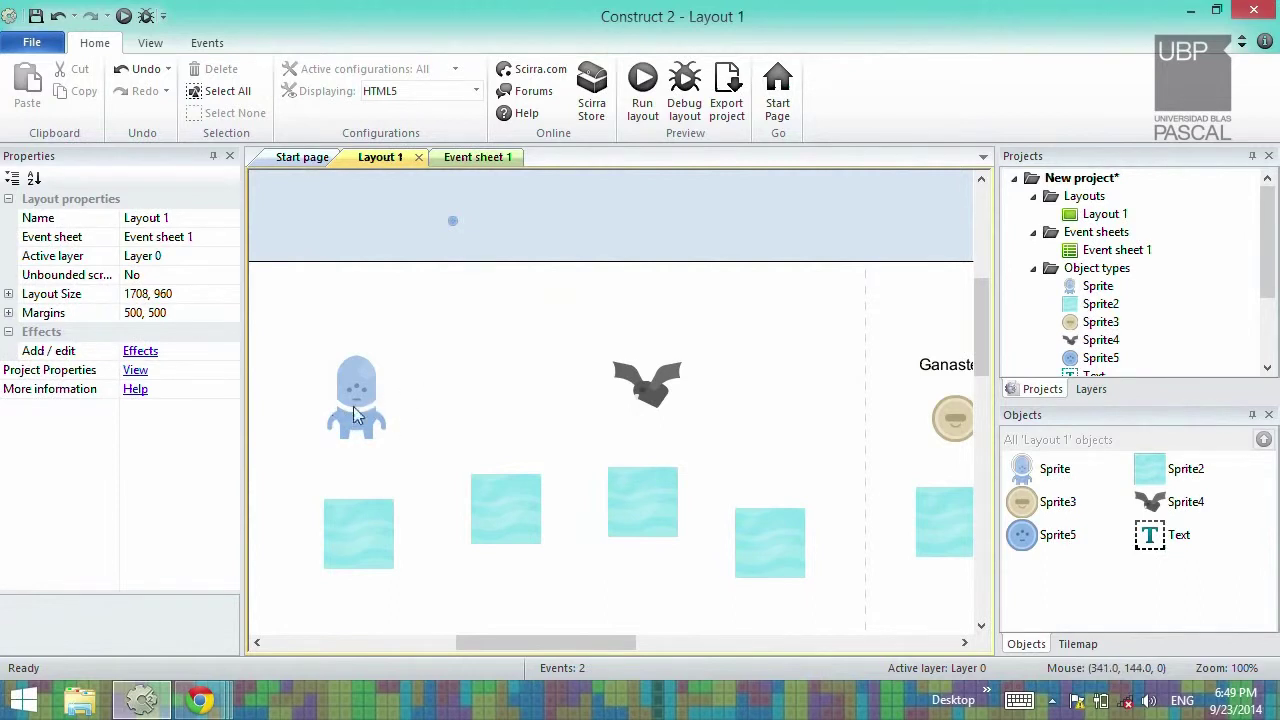
Insert a Keyboard object into the project
{"action": "double_click", "coordinate": [500, 309]}
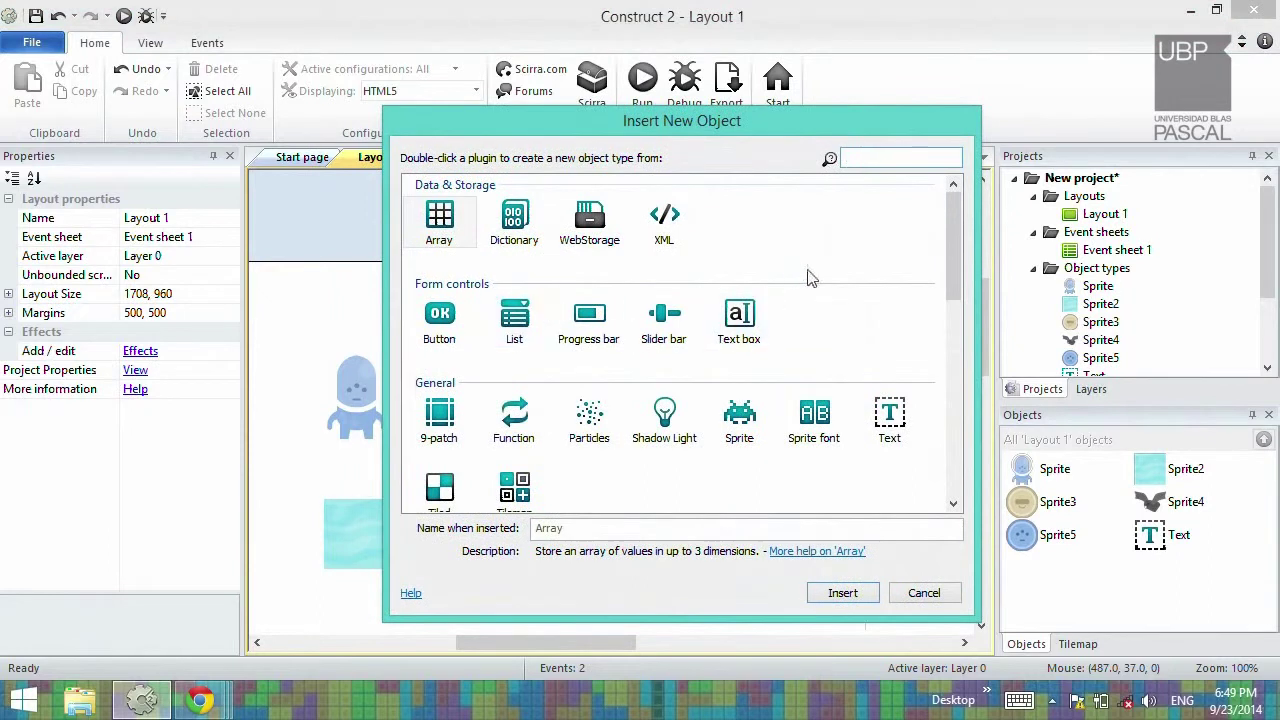
{"action": "left_click_drag", "start_coordinate": [957, 287], "coordinate": [957, 382]}
{"action": "left_click", "coordinate": [527, 305]}
{"action": "double_click", "coordinate": [527, 305]}
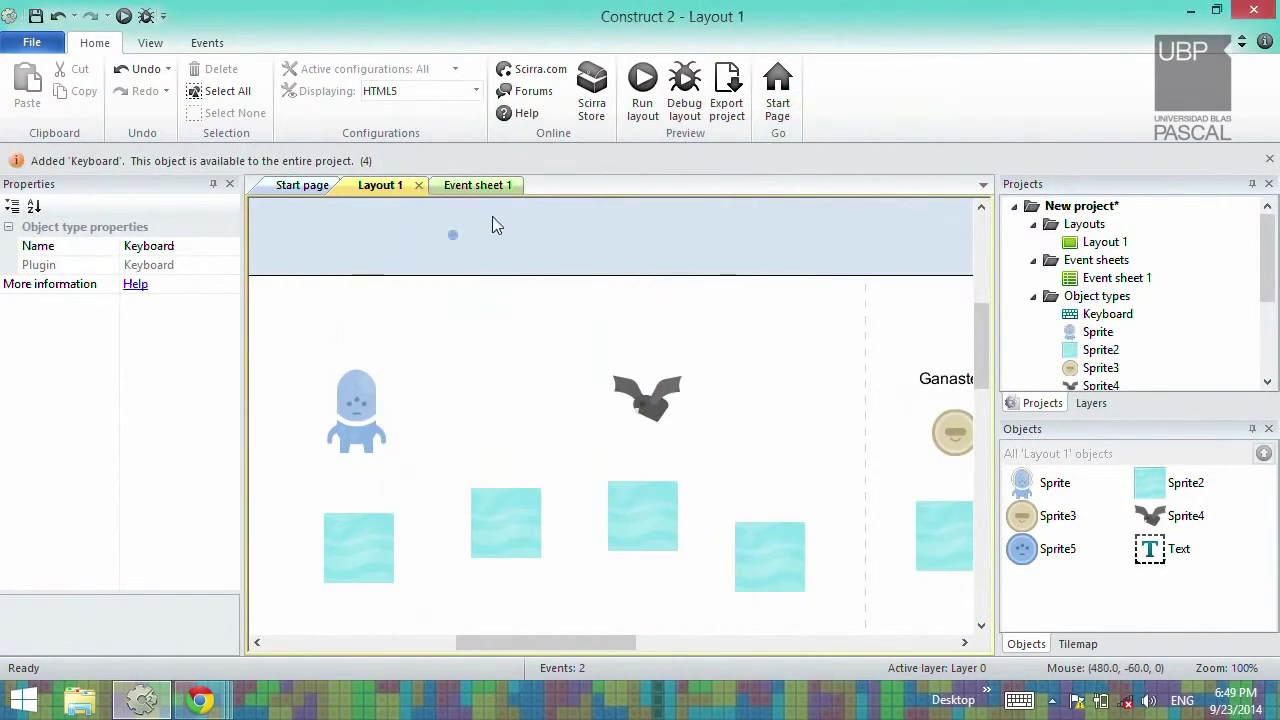
Add a Keyboard "On key released" event for the Ctrl key to Event sheet 1
{"action": "left_click", "coordinate": [479, 188]}
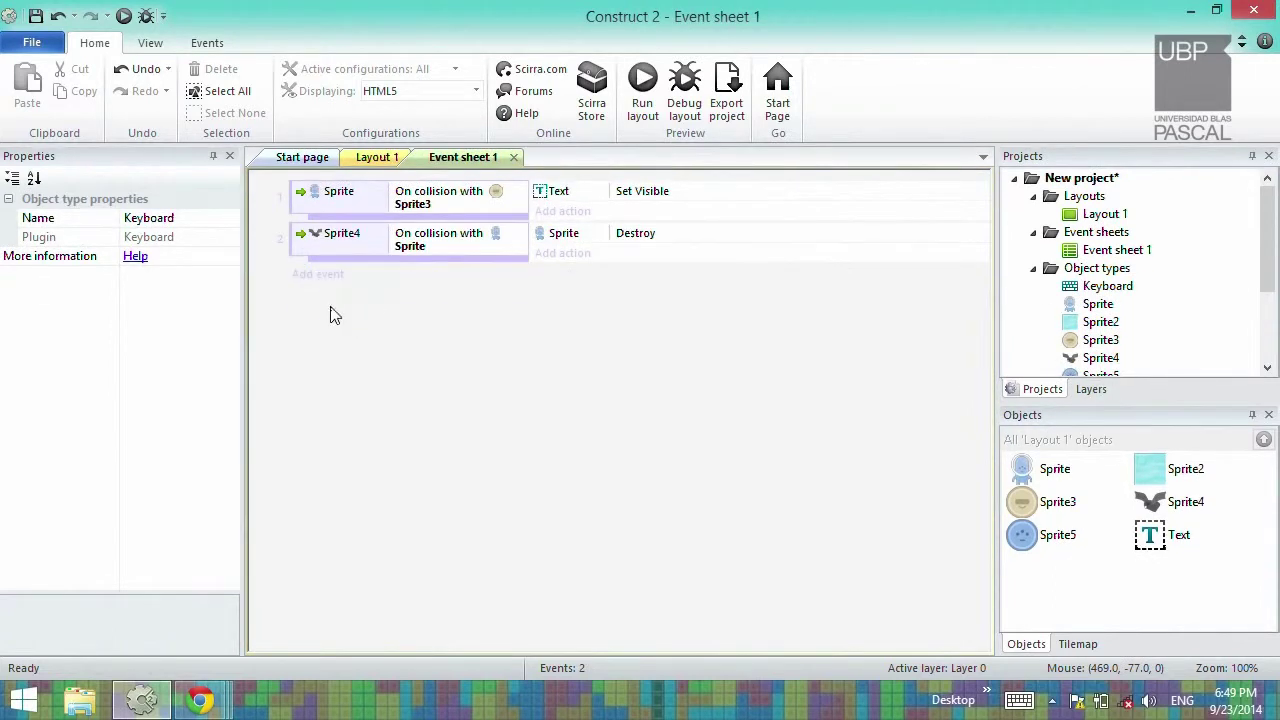
{"action": "left_click", "coordinate": [325, 279]}
{"action": "double_click", "coordinate": [555, 288]}
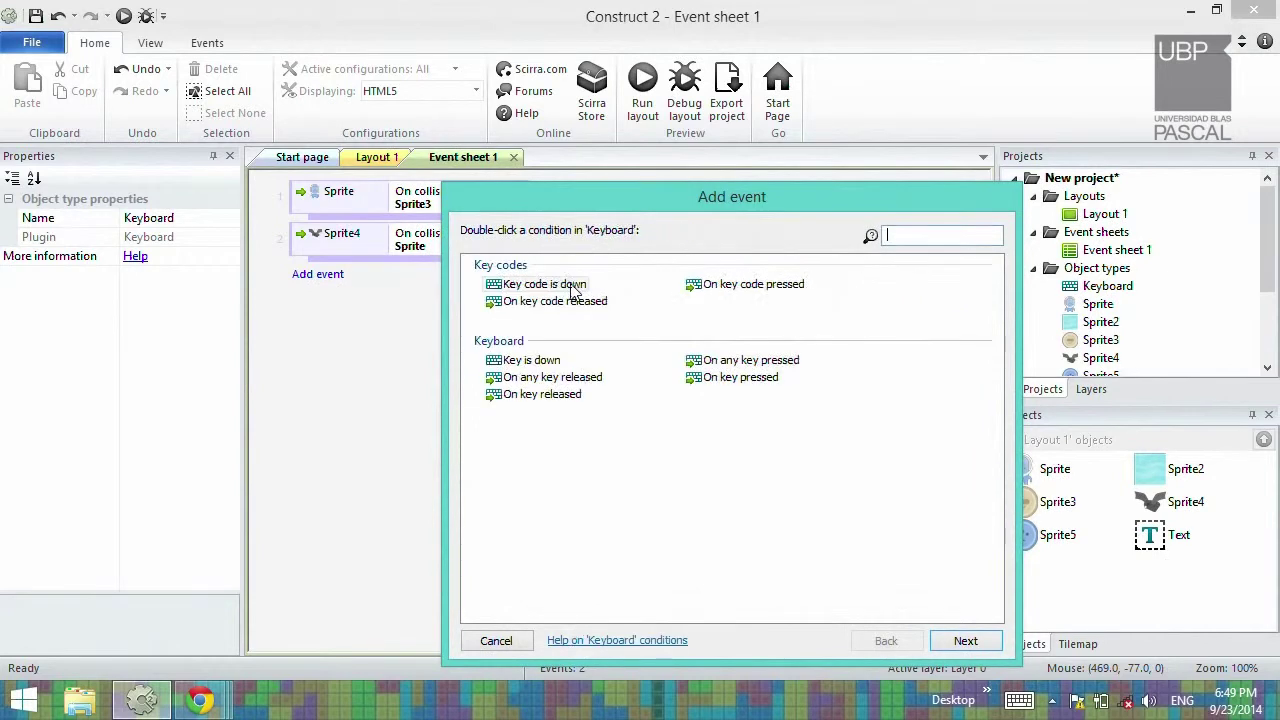
{"action": "left_click", "coordinate": [528, 363]}
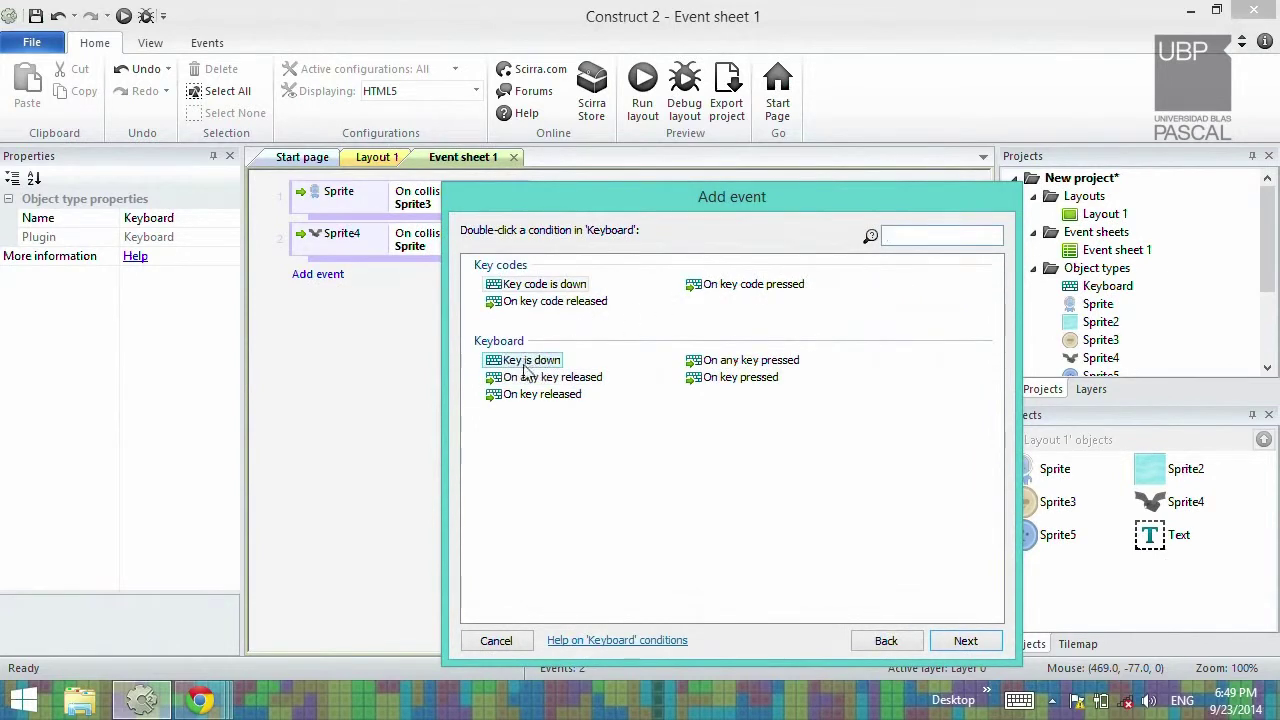
{"action": "double_click", "coordinate": [562, 394]}
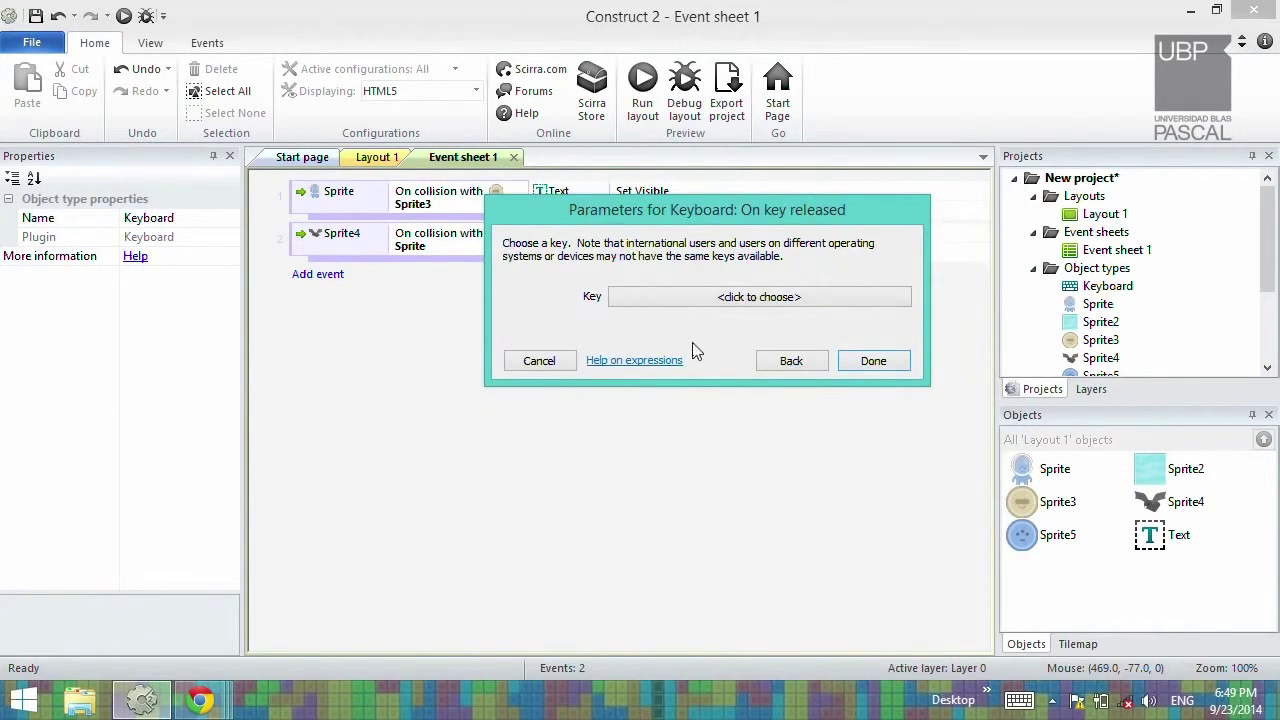
{"action": "left_click", "coordinate": [696, 300]}
{"action": "key", "text": "ctrl"}
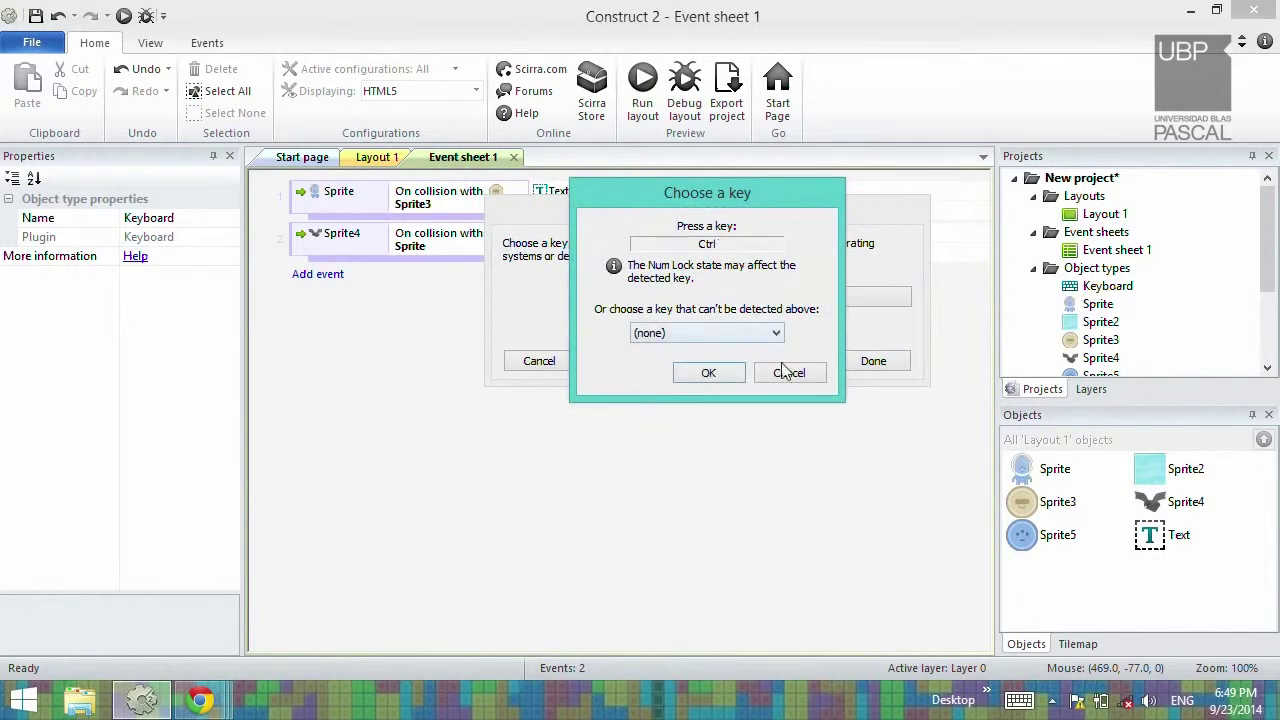
{"action": "left_click", "coordinate": [708, 373]}
{"action": "left_click", "coordinate": [855, 362]}
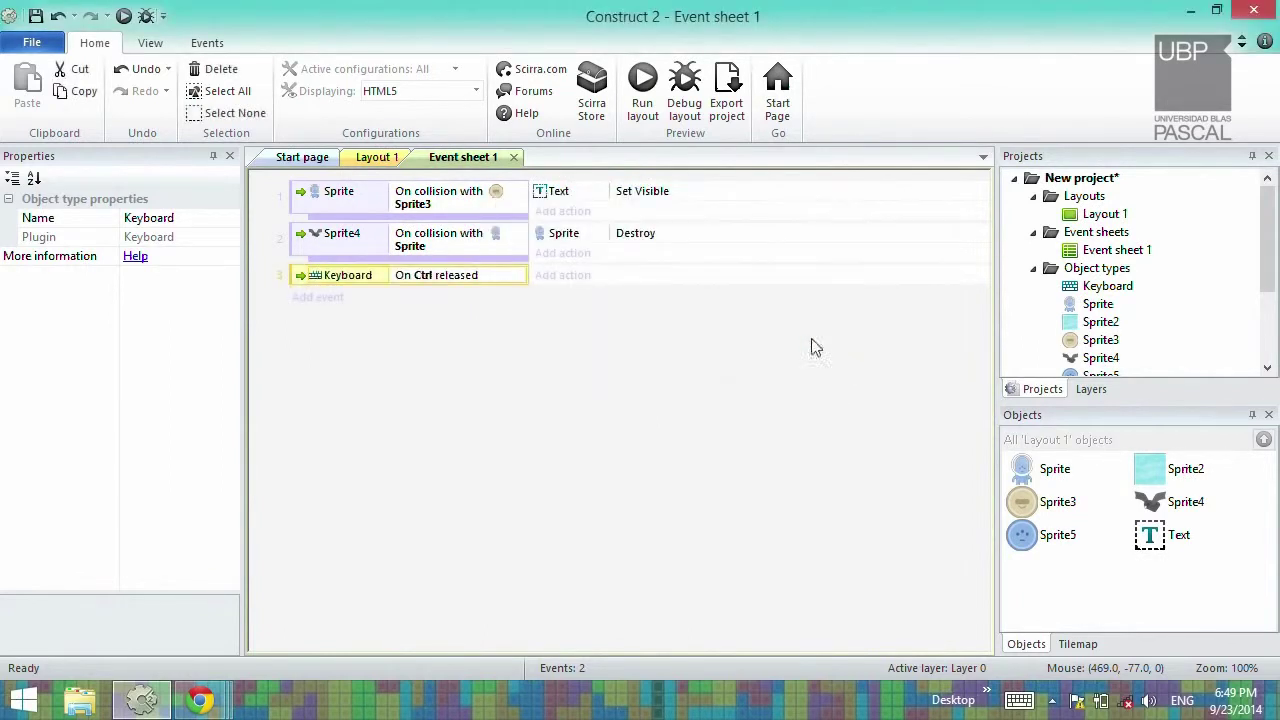
Give the Ctrl released event an action making the alien Sprite spawn Sprite5 on layer 0 at image point 0
{"action": "left_click", "coordinate": [590, 284]}
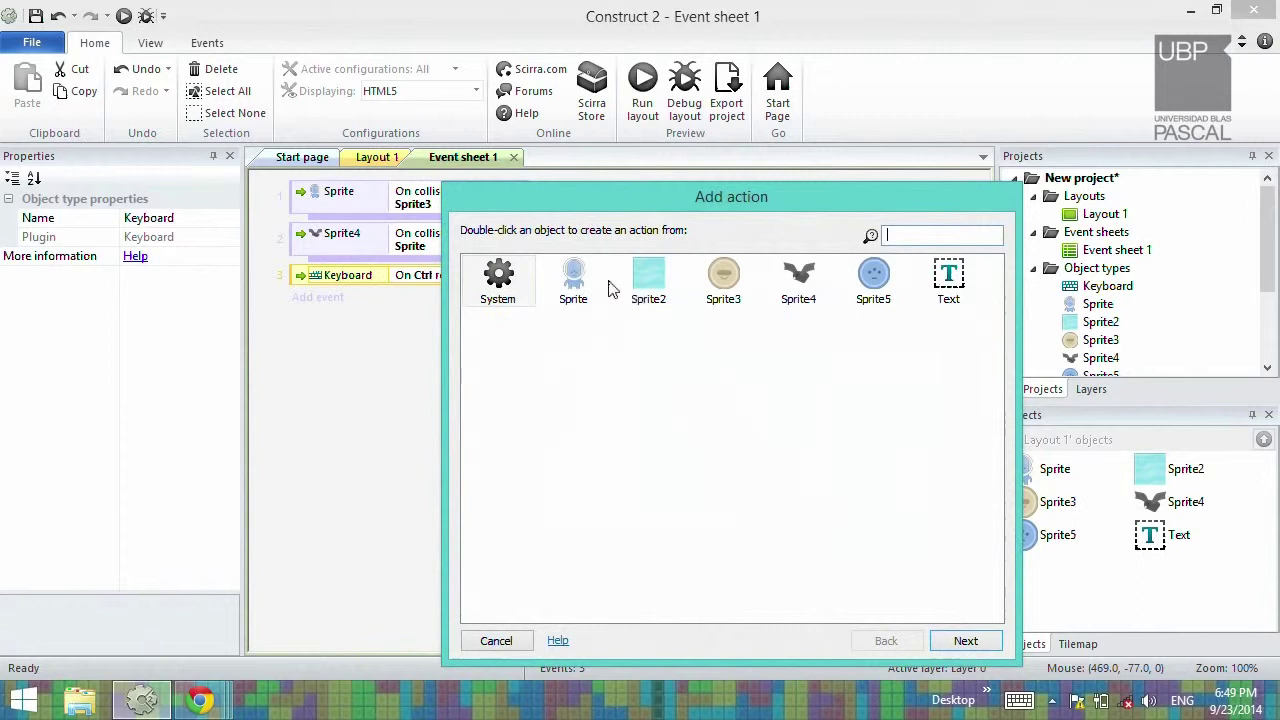
{"action": "double_click", "coordinate": [573, 283]}
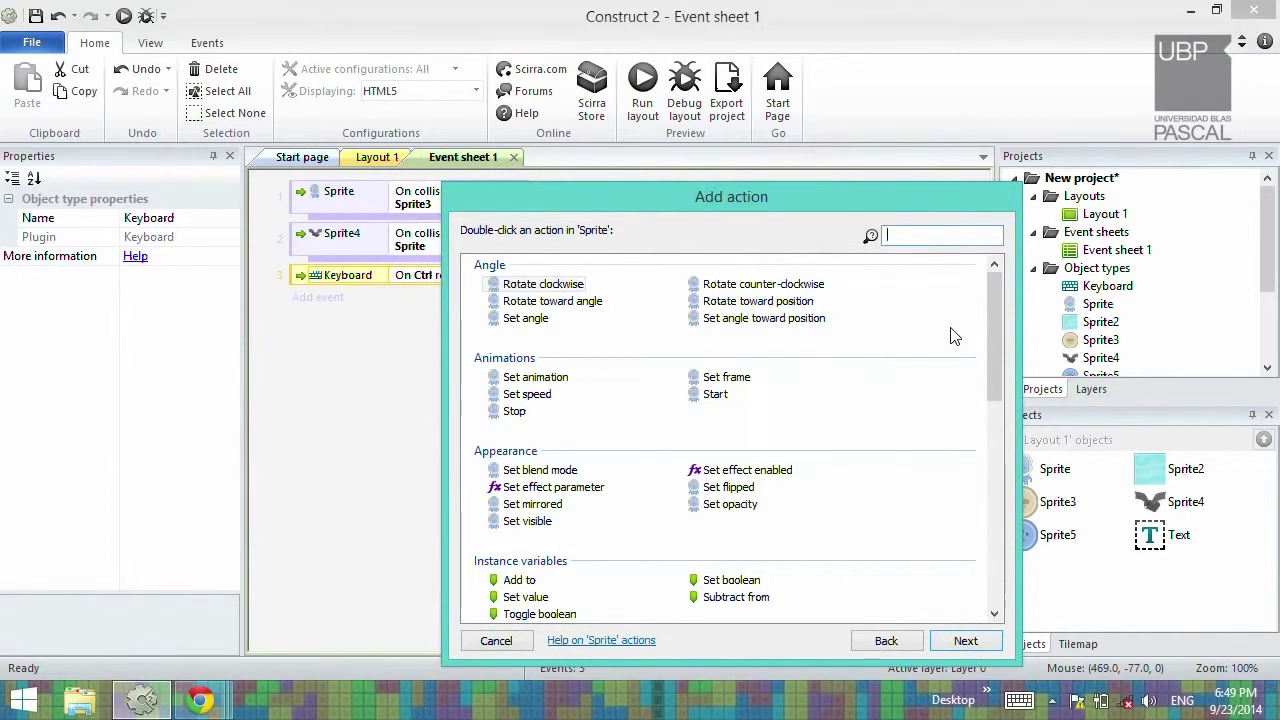
{"action": "type", "text": "spaw"}
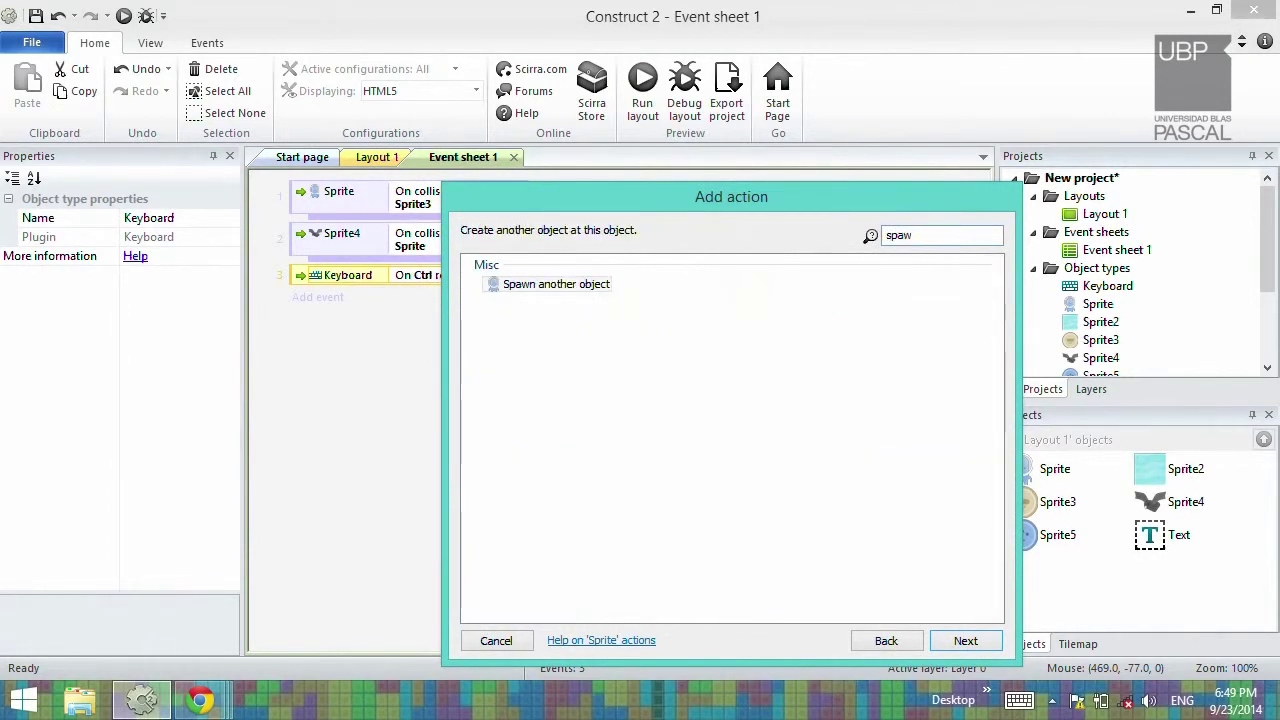
{"action": "double_click", "coordinate": [538, 285]}
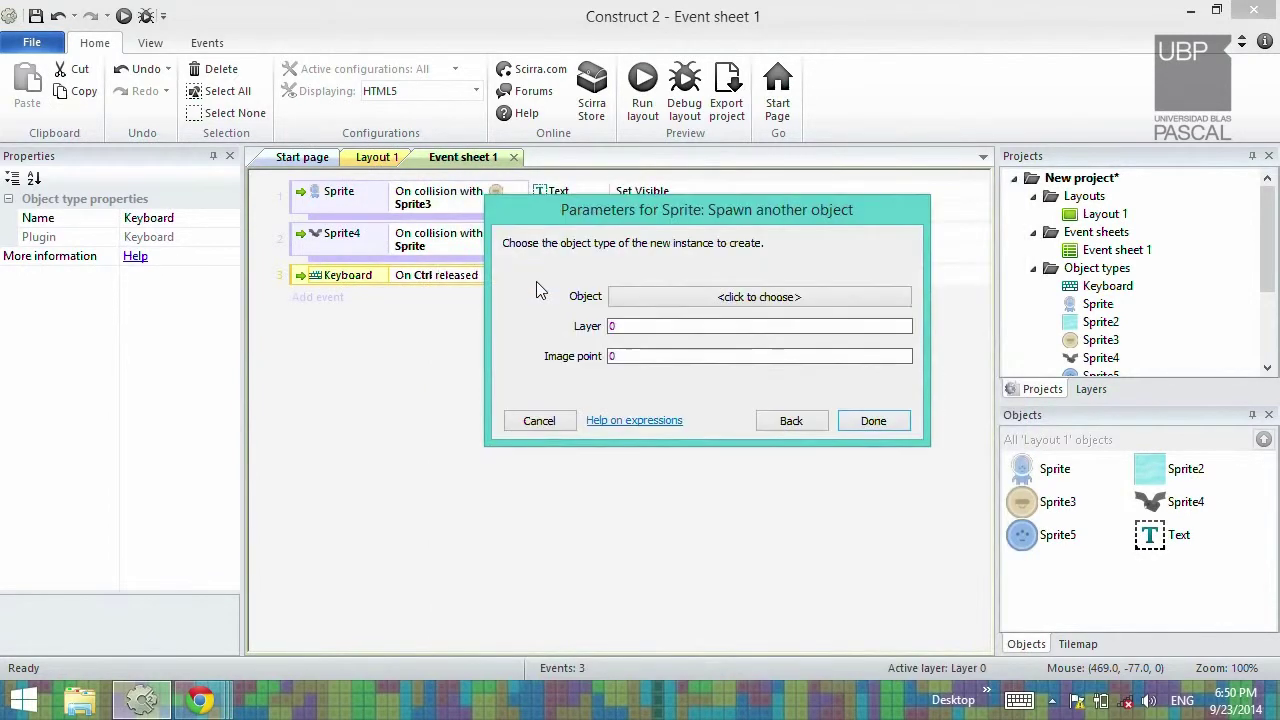
{"action": "left_click", "coordinate": [668, 300]}
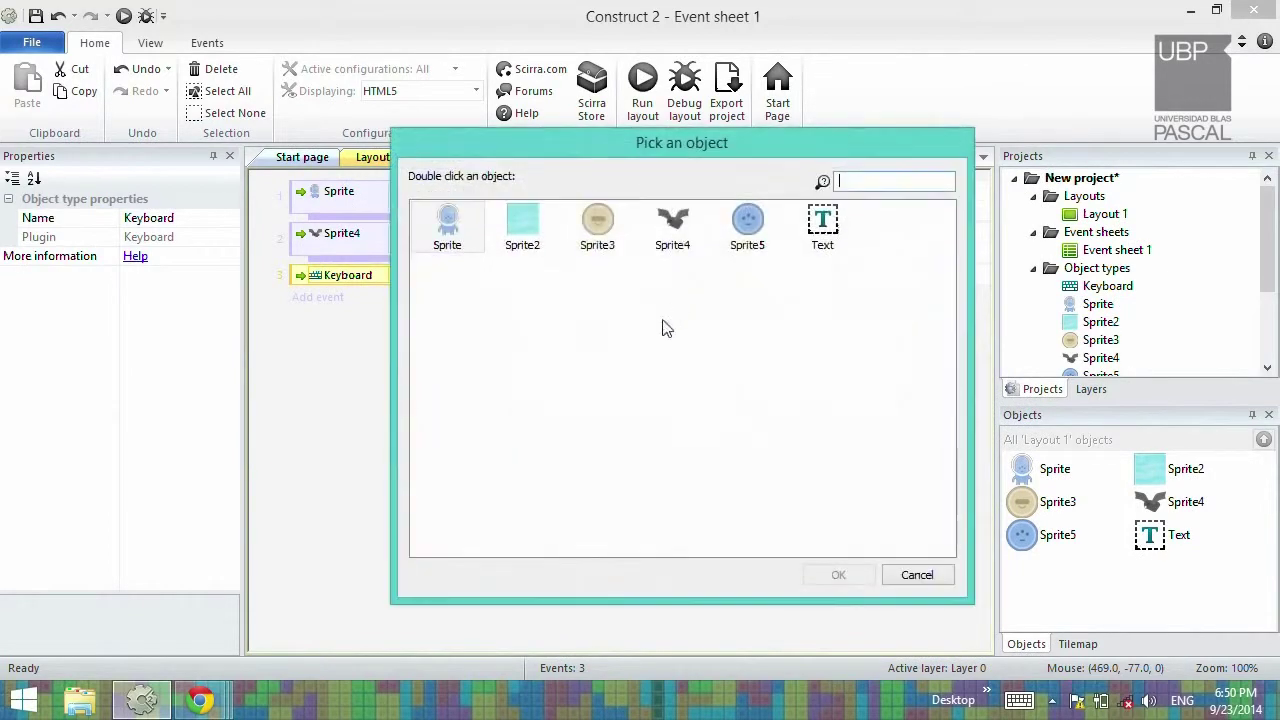
{"action": "double_click", "coordinate": [742, 230]}
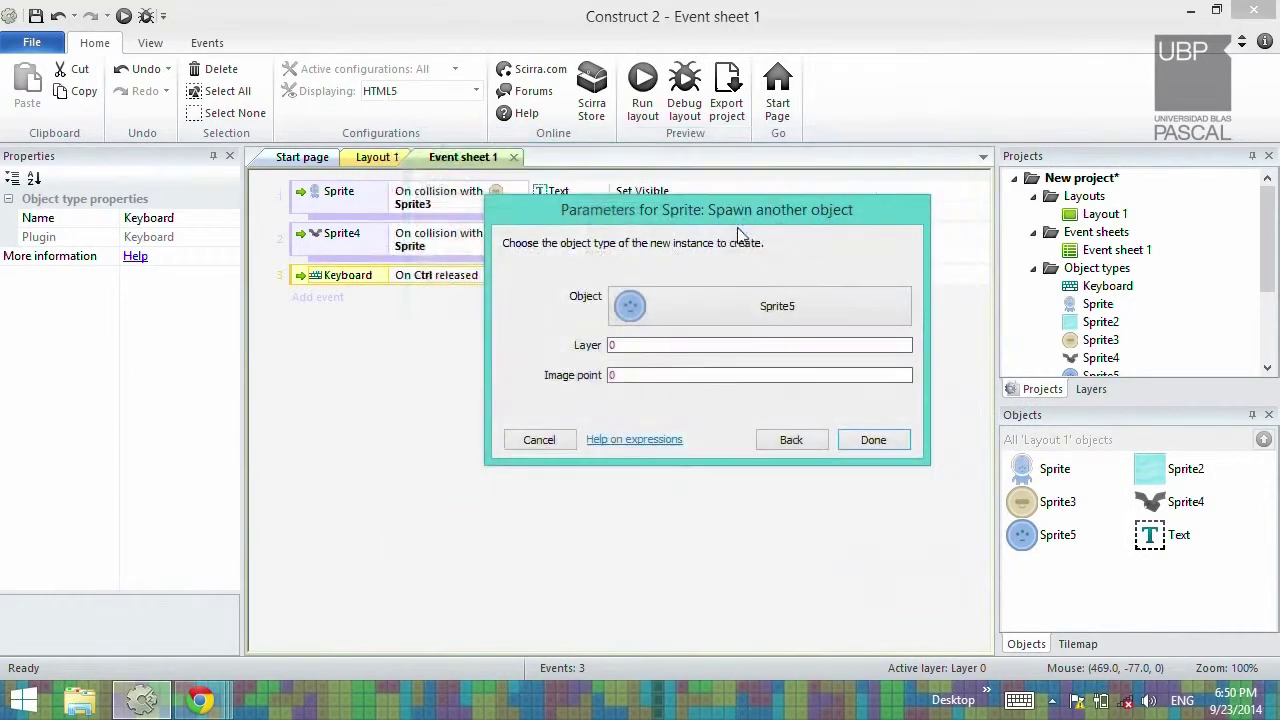
{"action": "left_click", "coordinate": [874, 440]}
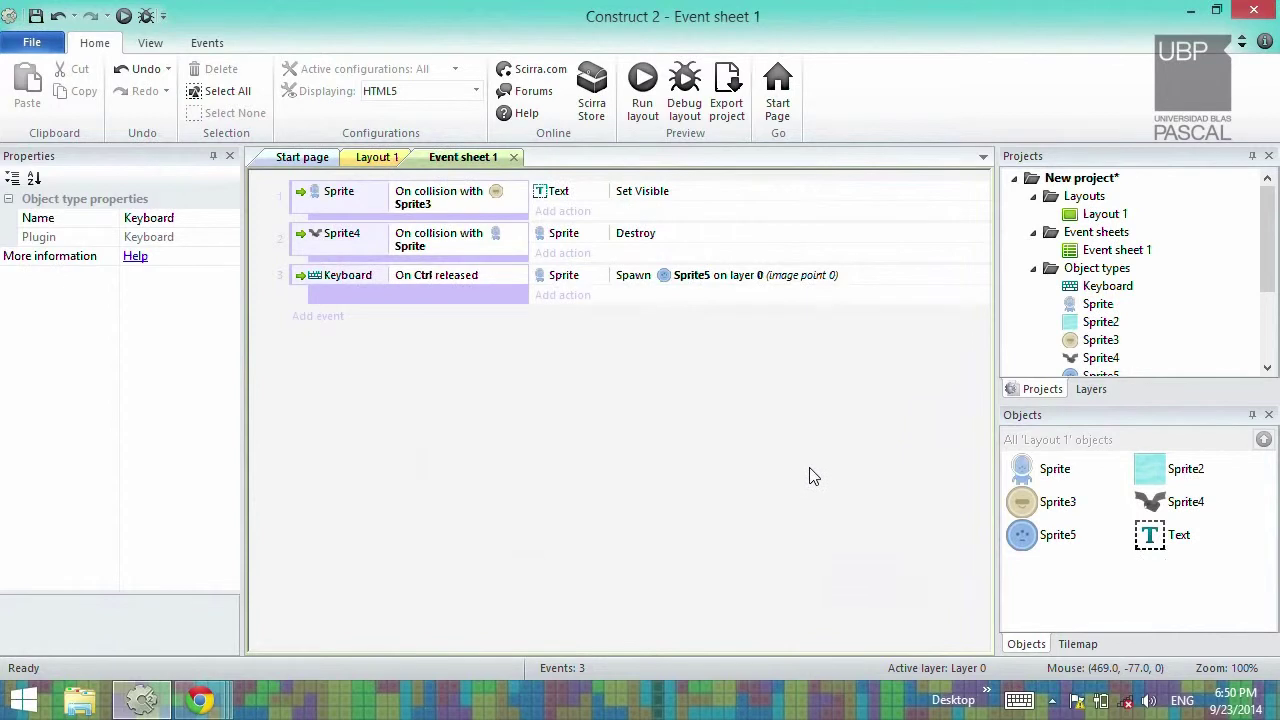
Preview the layout and test firing badge bullets while the alien stands, moves right and jumps
{"action": "key", "text": "F5"}
{"action": "key", "text": "ctrl"}
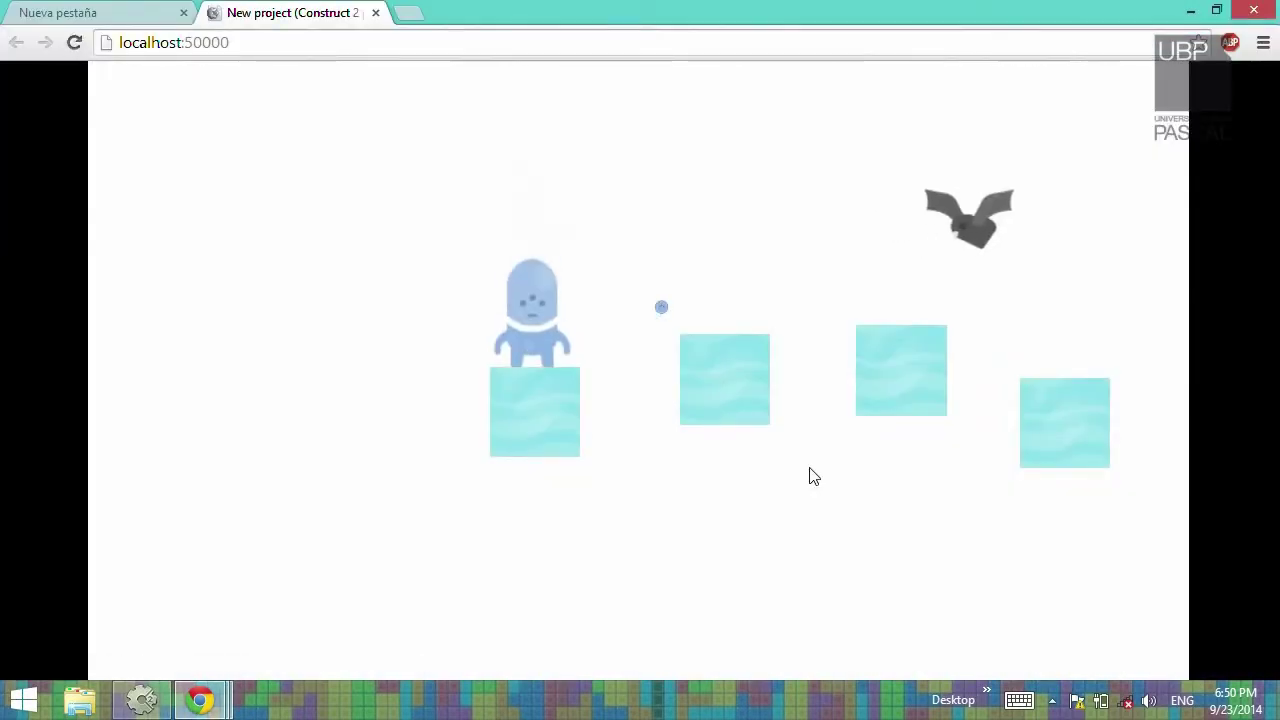
{"action": "key", "text": "Up"}
{"action": "key", "text": "ctrl"}
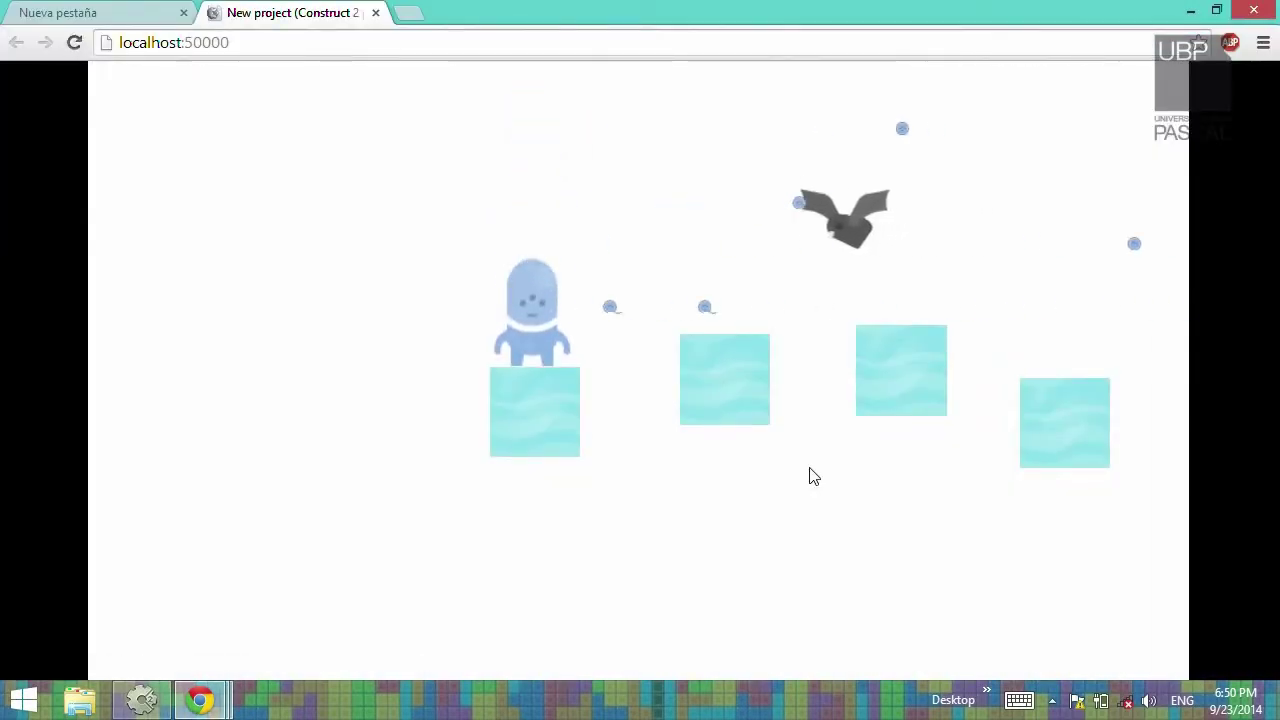
{"action": "key", "text": "Right"}
{"action": "key", "text": "Up"}
{"action": "key", "text": "ctrl"}
{"action": "key", "text": "Up"}
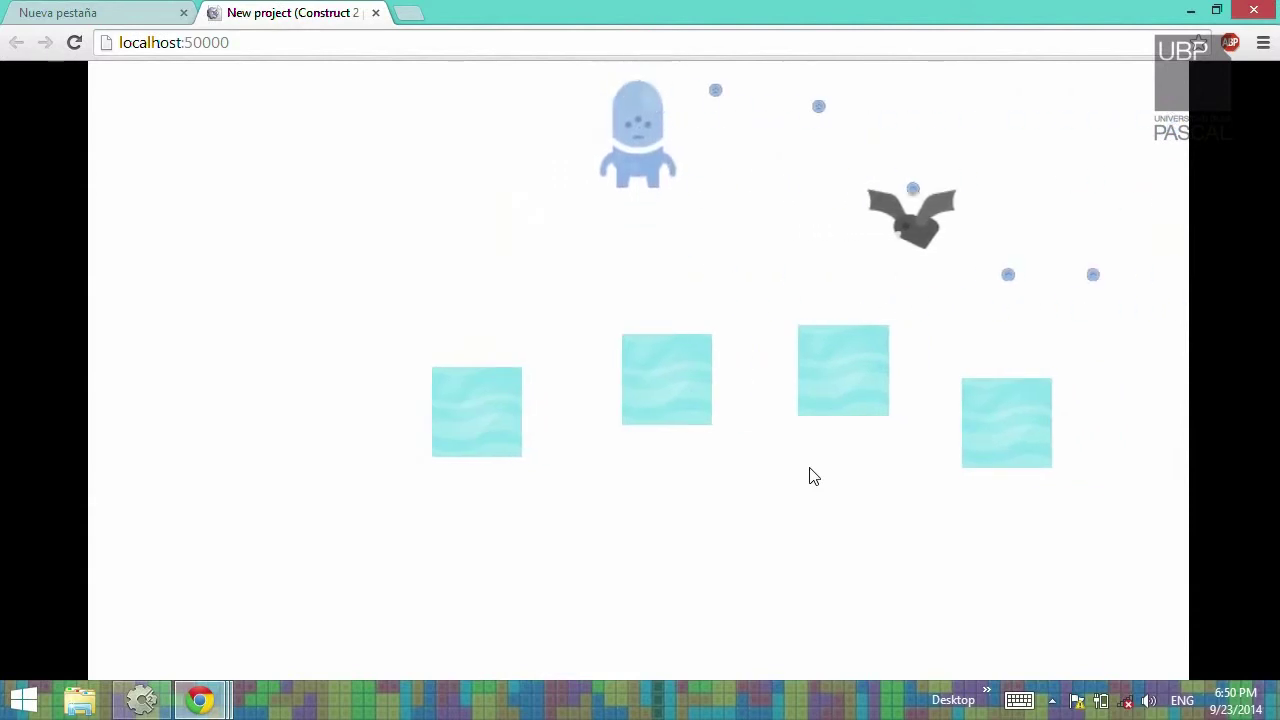
{"action": "key", "text": "Up"}
{"action": "key", "text": "ctrl"}
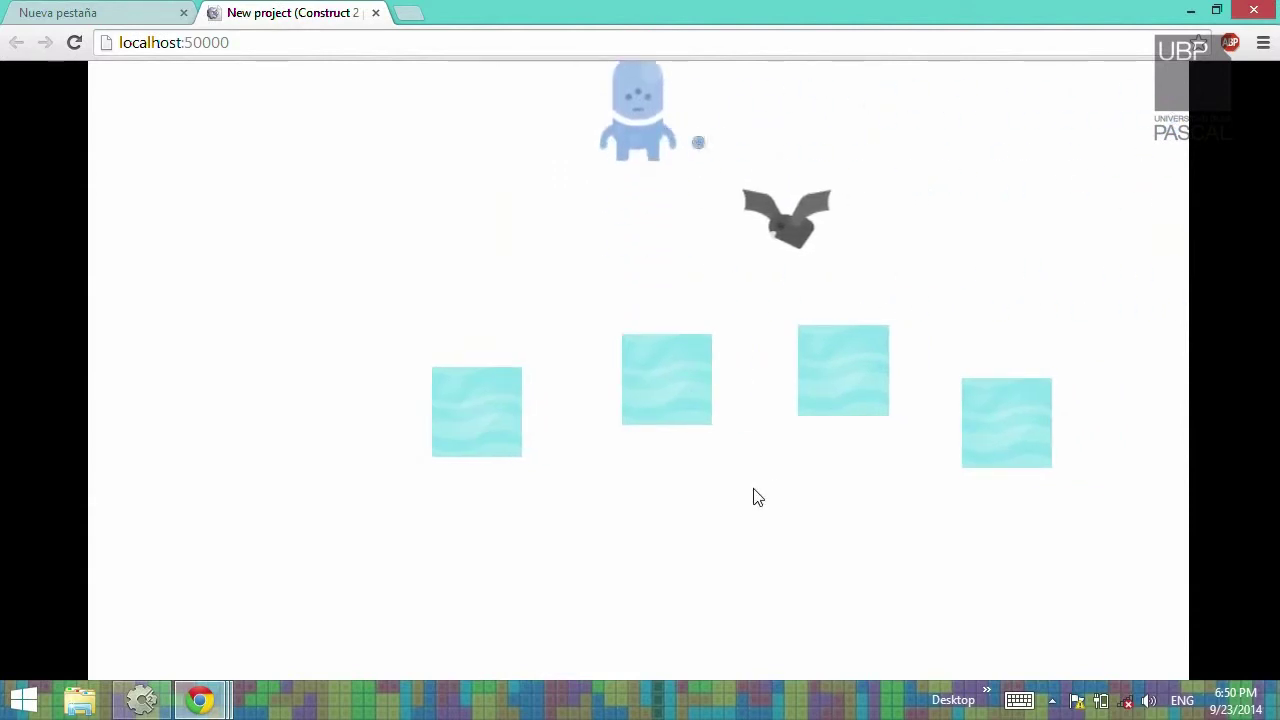
Return to Construct 2 and add an event for Sprite5 on collision with the bat, Sprite4
{"action": "left_click", "coordinate": [150, 703]}
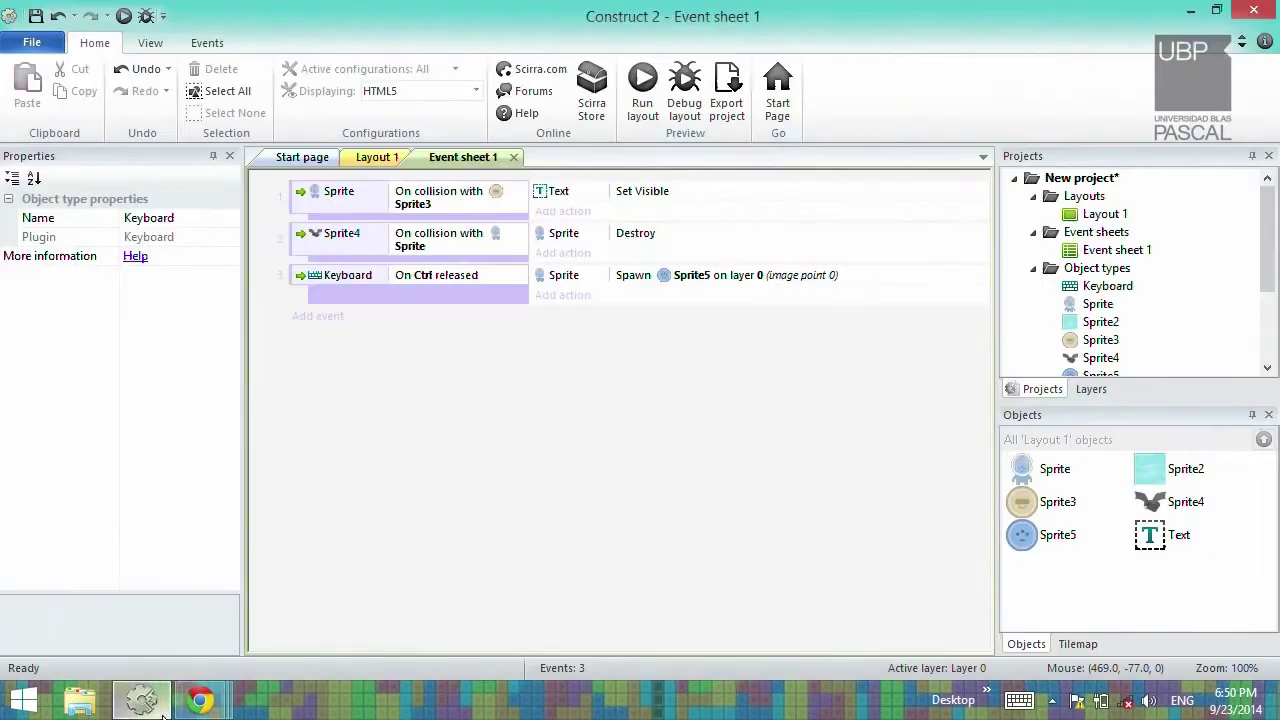
{"action": "left_click", "coordinate": [336, 322]}
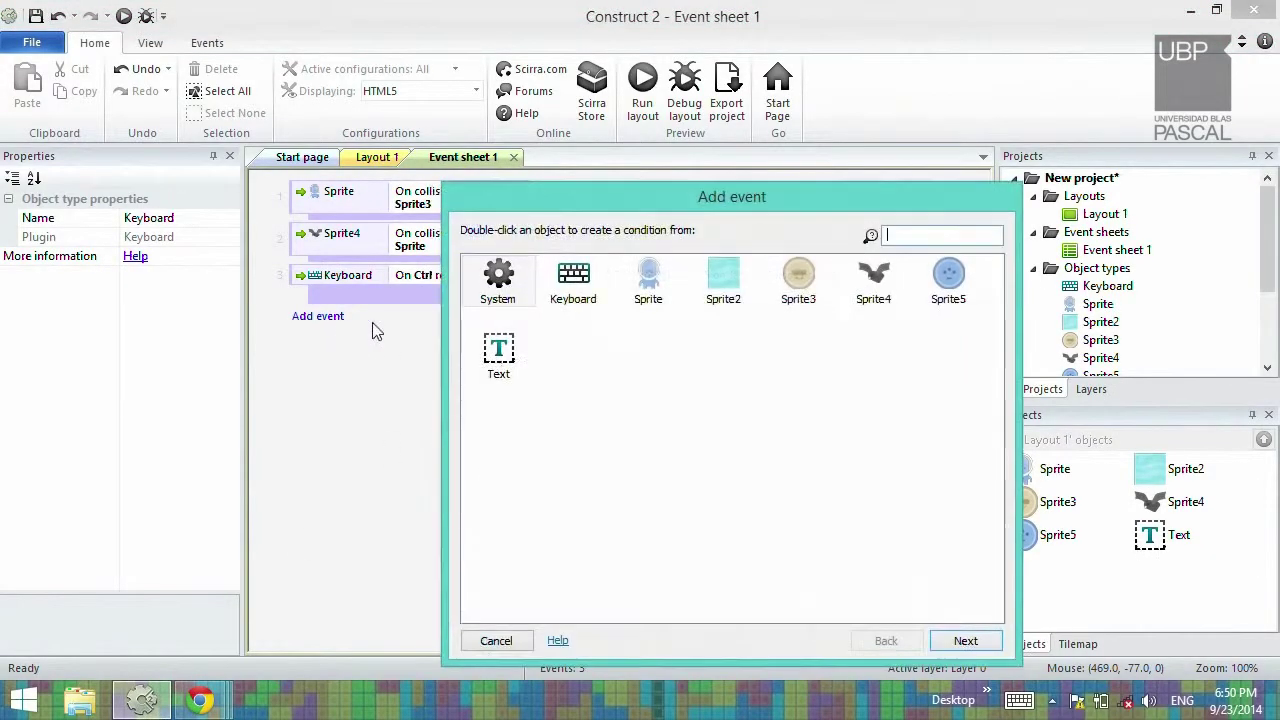
{"action": "double_click", "coordinate": [940, 290]}
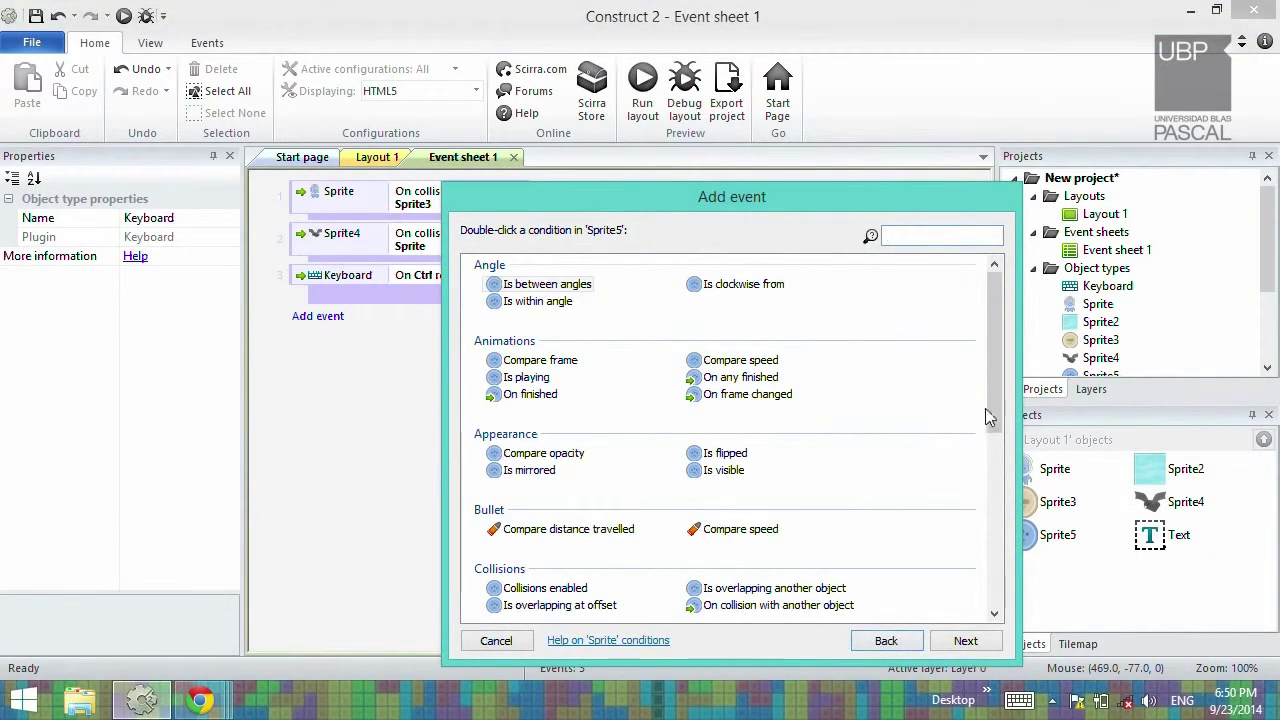
{"action": "left_click_drag", "start_coordinate": [992, 412], "coordinate": [990, 463]}
{"action": "left_click", "coordinate": [770, 449]}
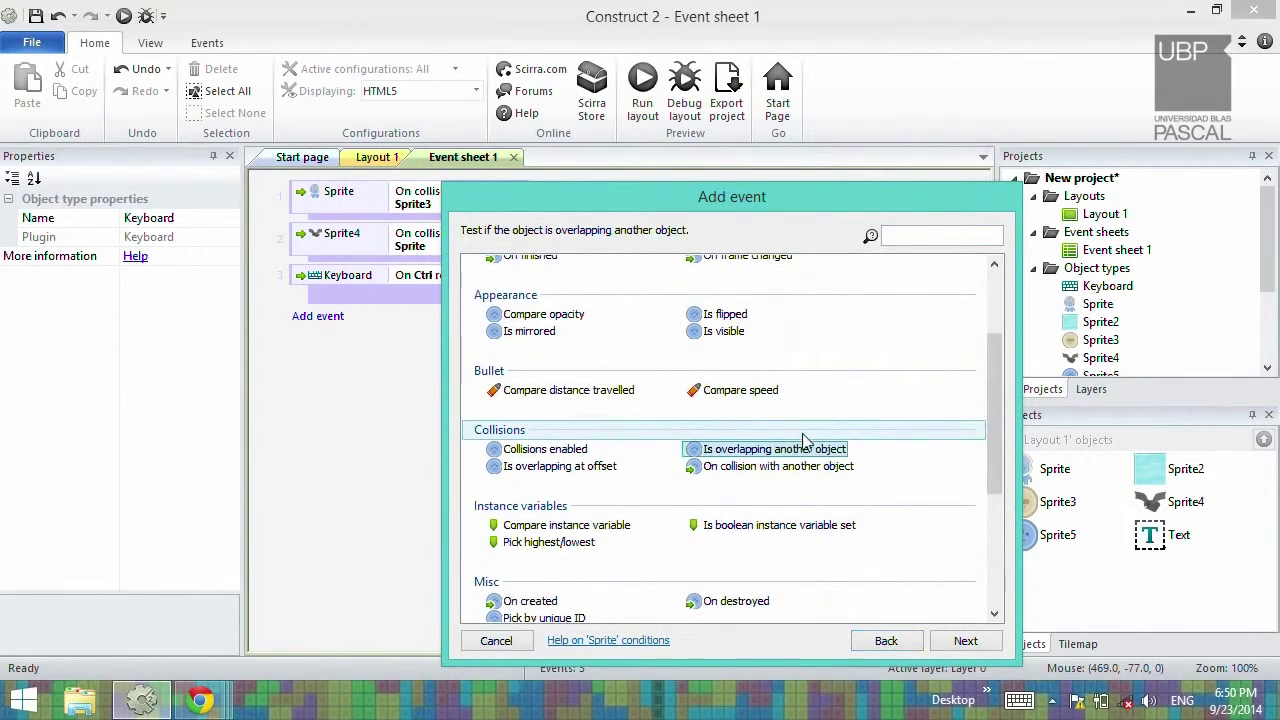
{"action": "double_click", "coordinate": [795, 467]}
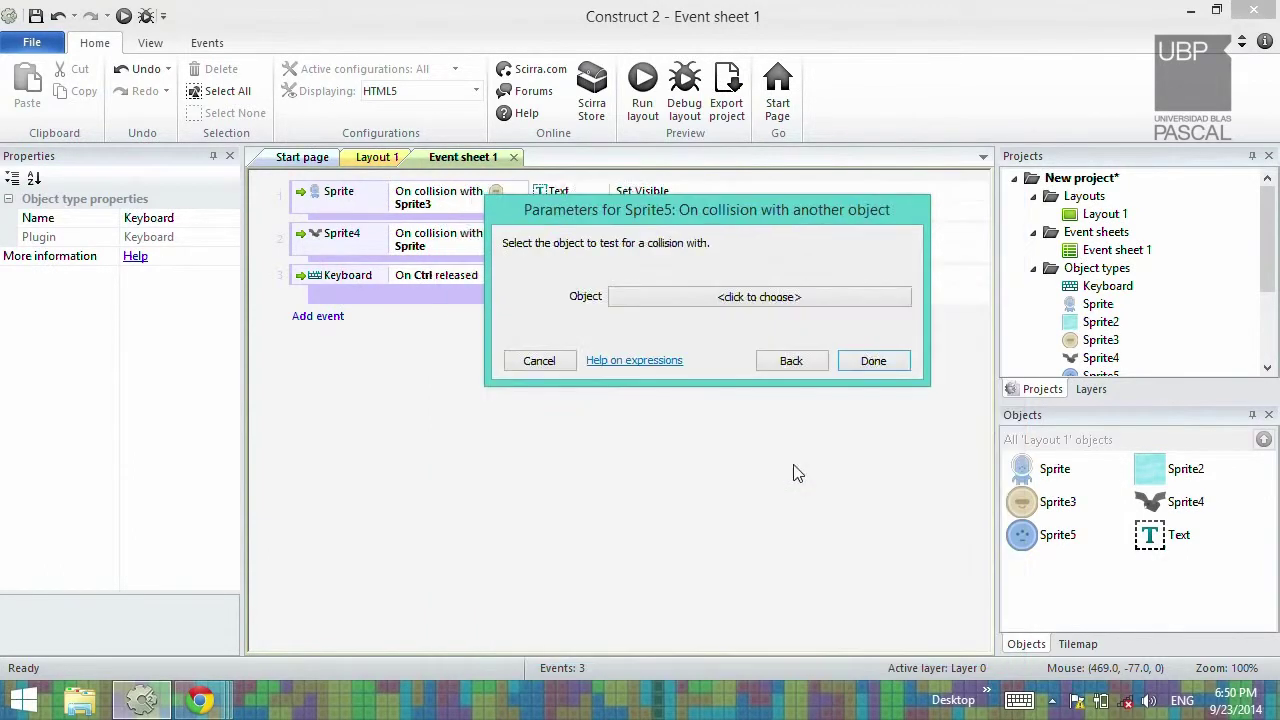
{"action": "left_click", "coordinate": [795, 297]}
{"action": "double_click", "coordinate": [672, 236]}
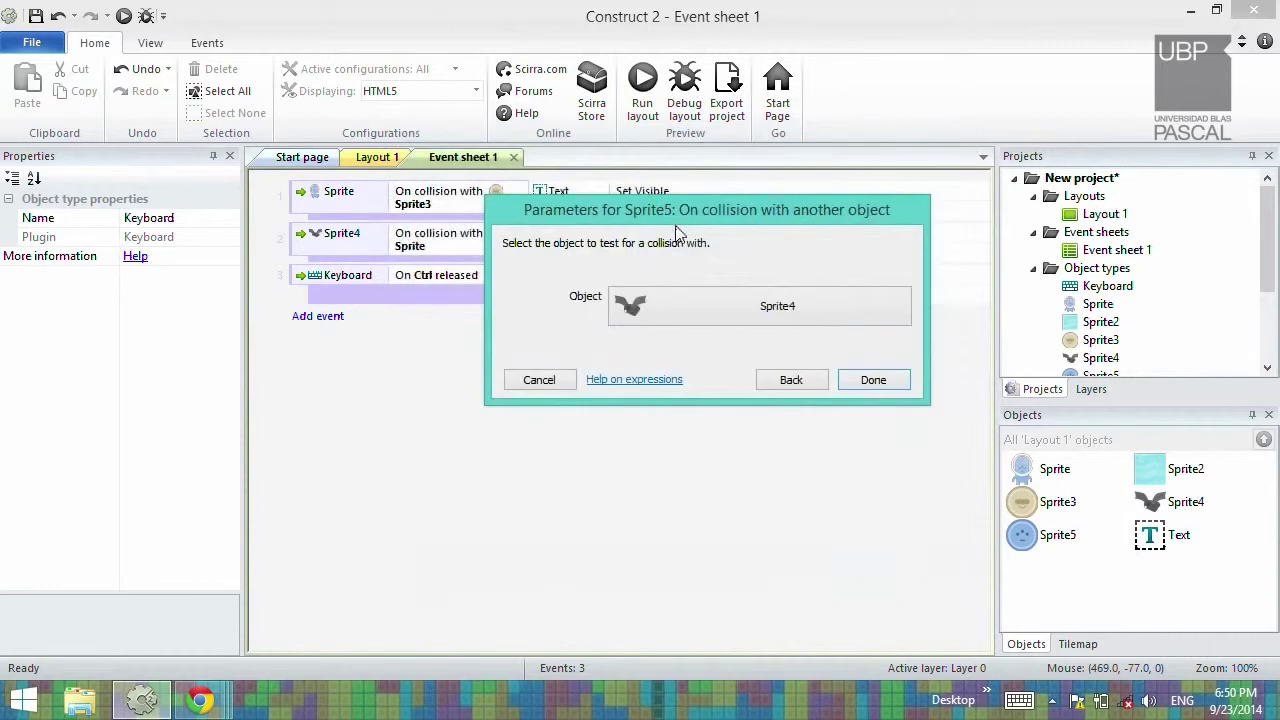
{"action": "left_click", "coordinate": [857, 385]}
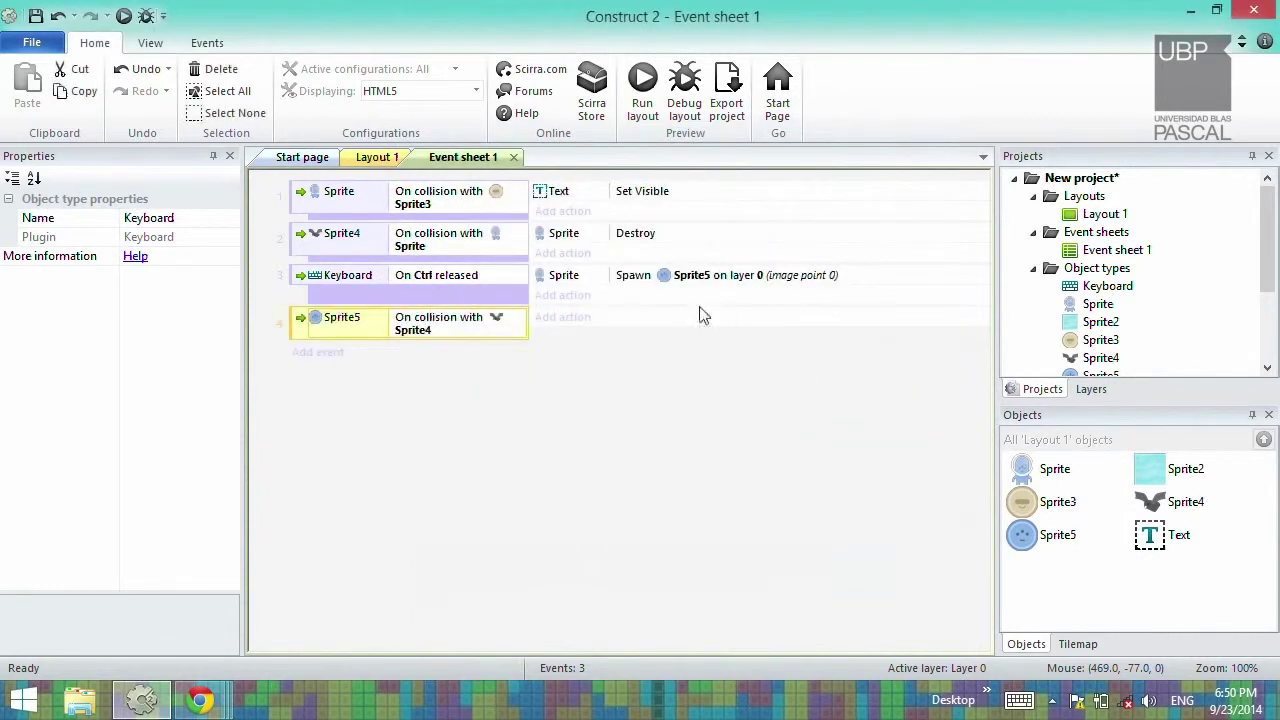
Give the Sprite5–Sprite4 collision event an action that destroys the bat, Sprite4
{"action": "left_click", "coordinate": [618, 326]}
{"action": "double_click", "coordinate": [797, 283]}
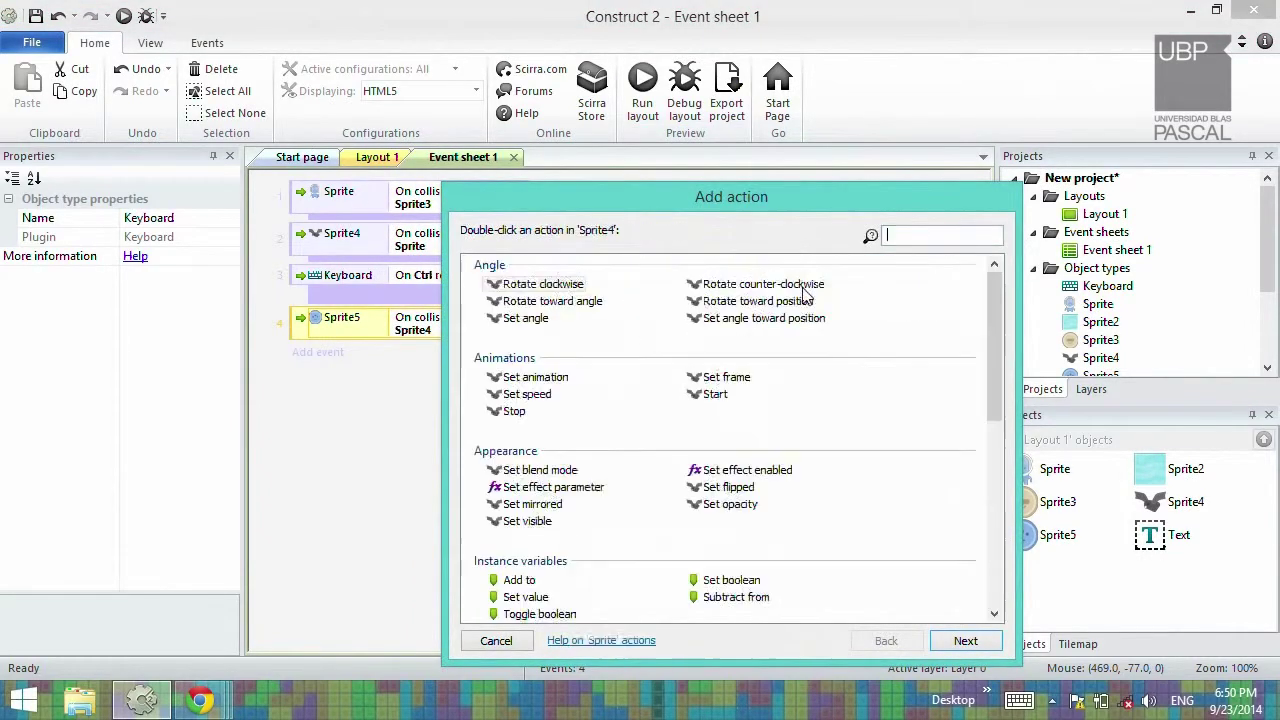
{"action": "type", "text": "des"}
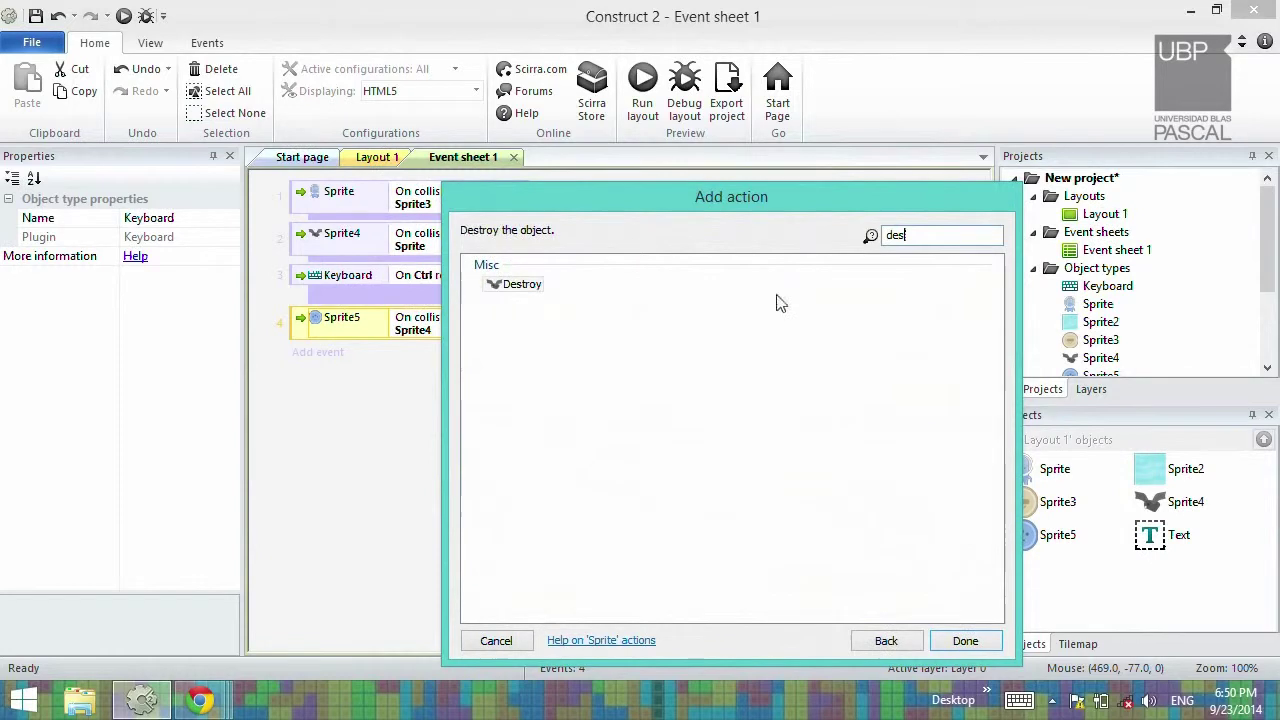
{"action": "double_click", "coordinate": [520, 285]}
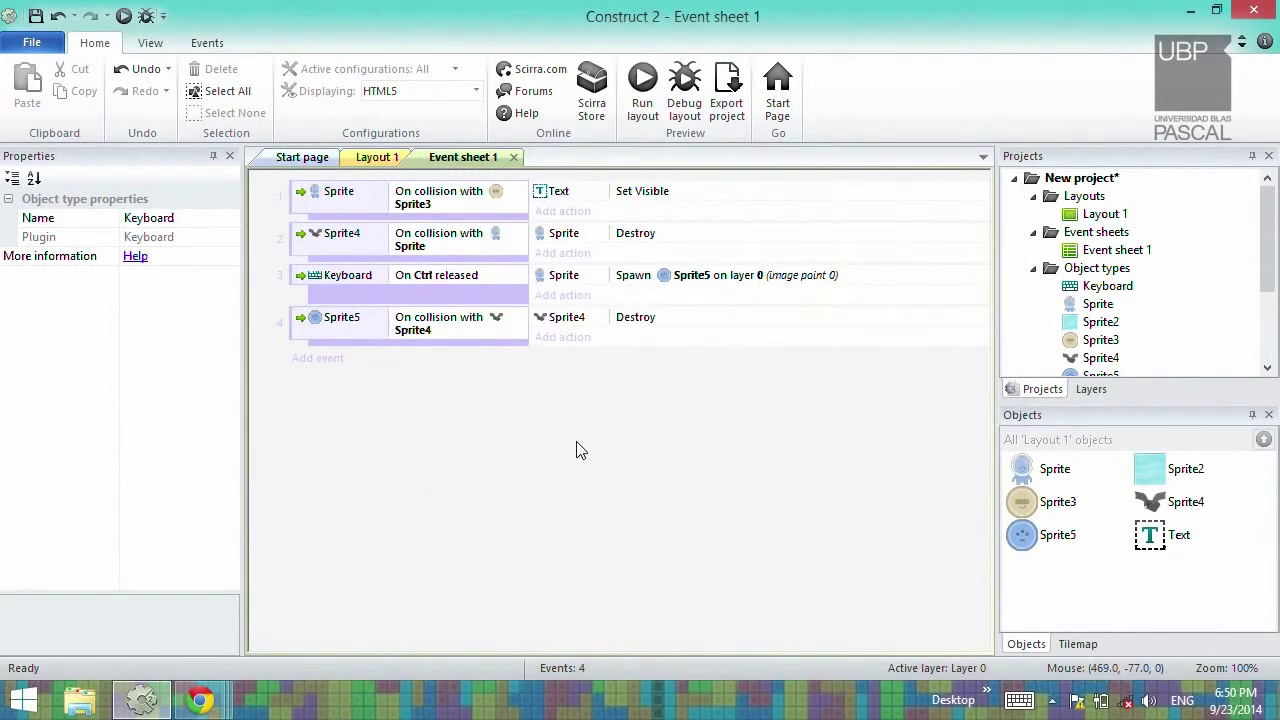
Preview the layout and test shooting the bat by firing badge bullets while moving and jumping the alien
{"action": "key", "text": "F5"}
{"action": "key", "text": "Left"}
{"action": "key", "text": "Up"}
{"action": "key", "text": "ctrl"}
{"action": "key", "text": "ctrl"}
{"action": "key", "text": "ctrl"}
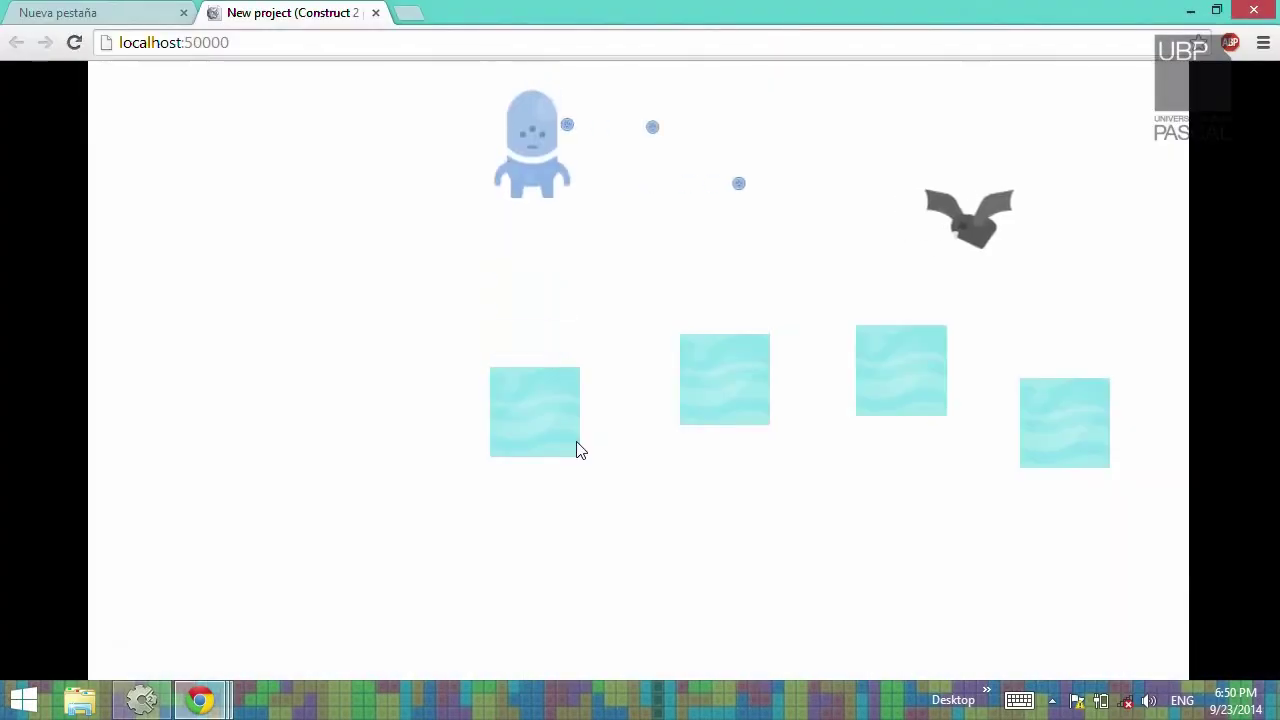
{"action": "key", "text": "ctrl"}
{"action": "key", "text": "ctrl"}
{"action": "key", "text": "ctrl"}
{"action": "key", "text": "ctrl"}
{"action": "key", "text": "Up"}
{"action": "key", "text": "ctrl"}
{"action": "key", "text": "ctrl"}
{"action": "key", "text": "Right"}
{"action": "key", "text": "Up"}
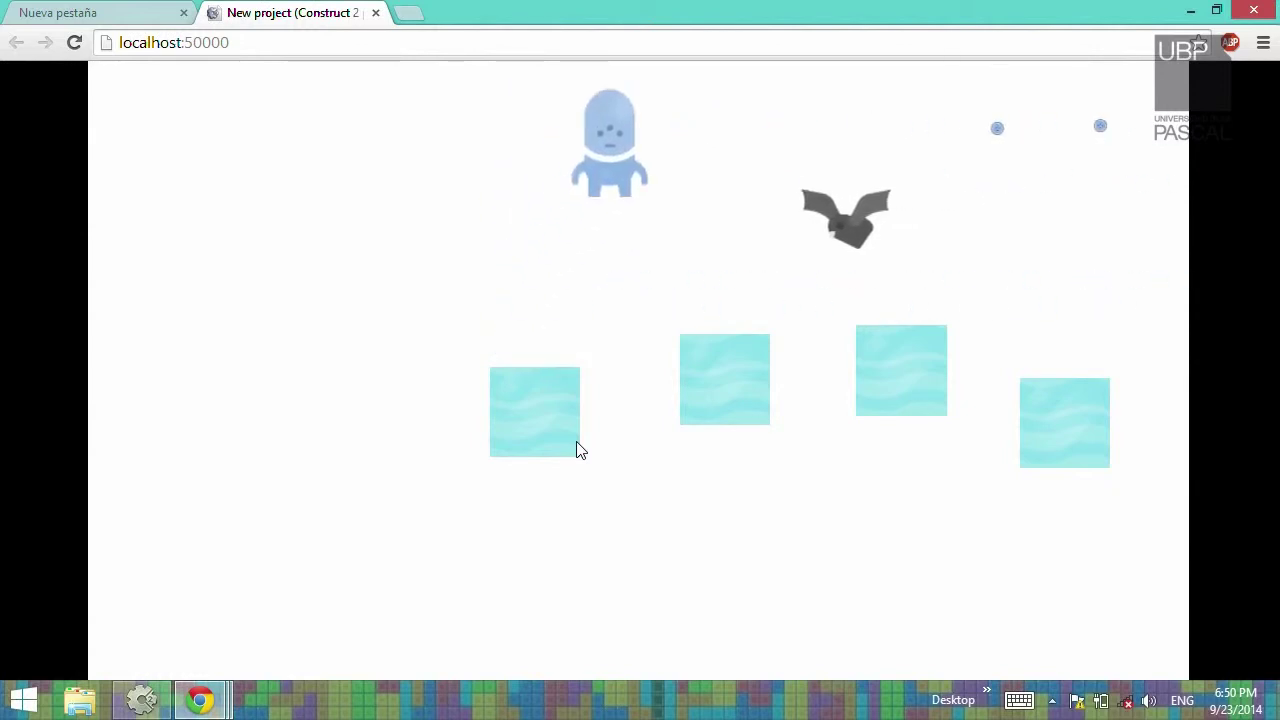
{"action": "key", "text": "ctrl"}
{"action": "key", "text": "ctrl"}
{"action": "key", "text": "Up"}
{"action": "key", "text": "ctrl"}
{"action": "key", "text": "Right"}
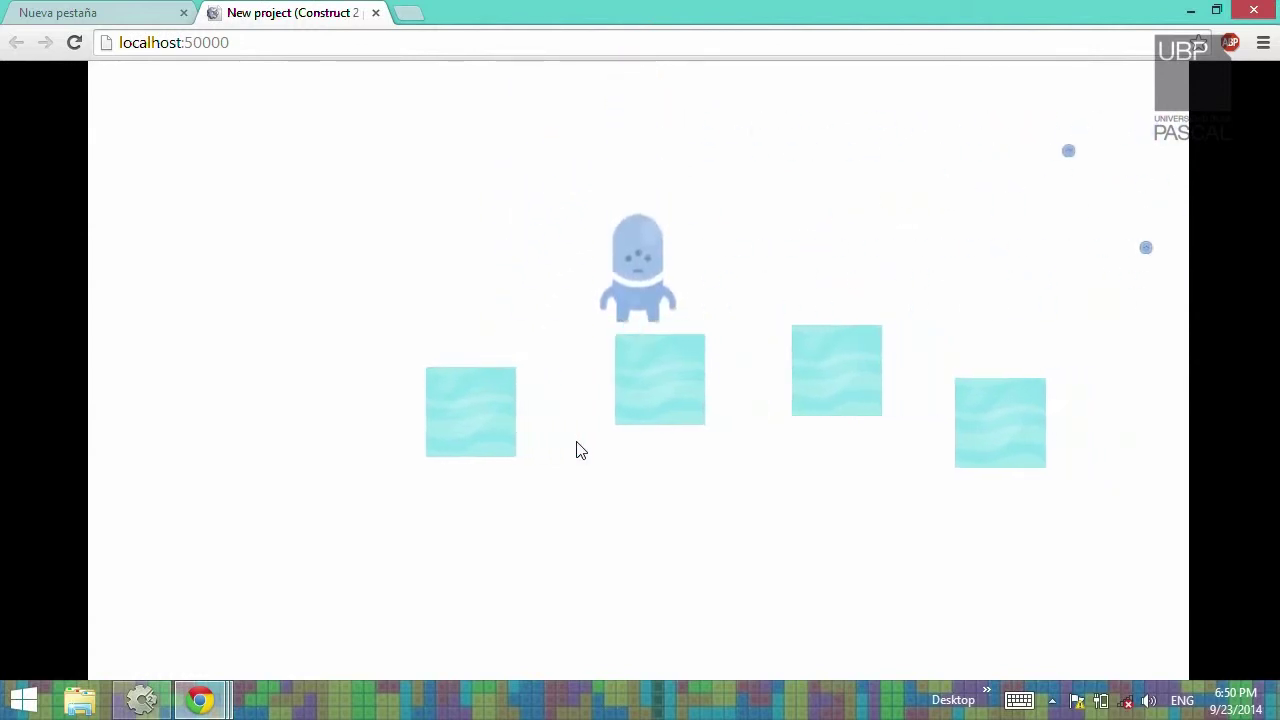
Move the alien across the remaining ice tiles to the Sprite3 badge to test the winning text
{"action": "key", "text": "Right"}
{"action": "key", "text": "Up"}
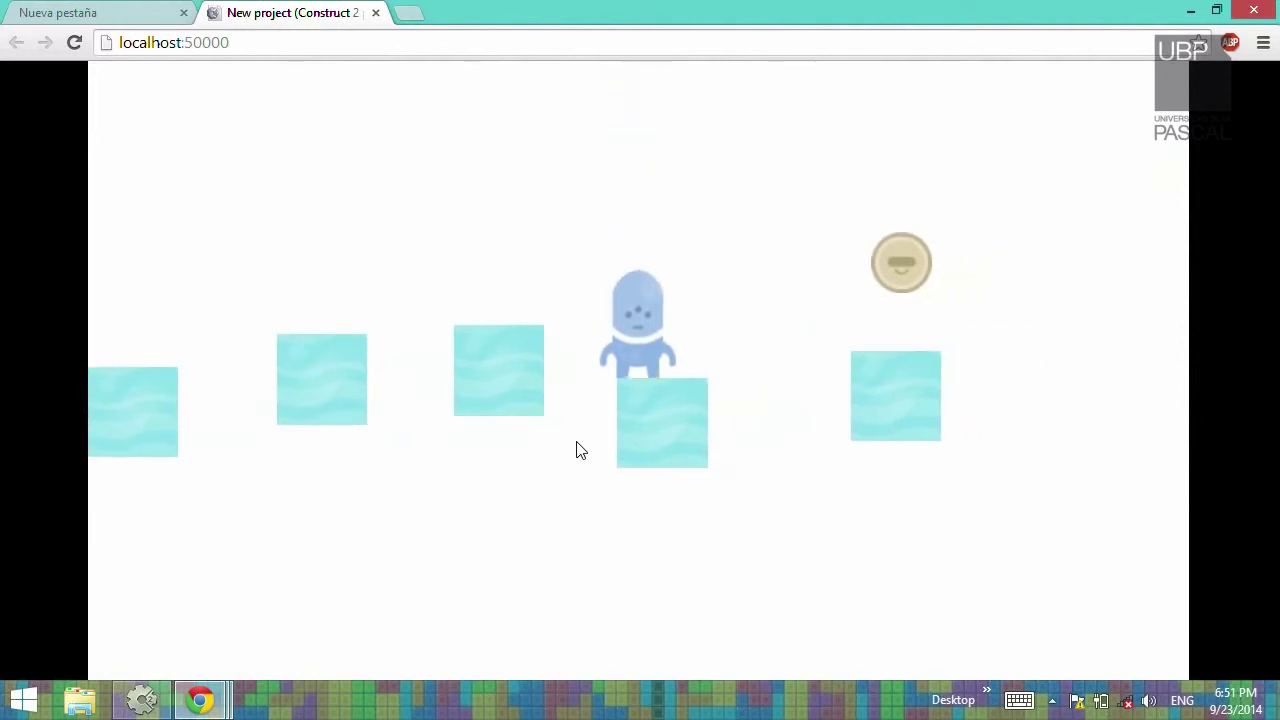
{"action": "key", "text": "Up"}
{"action": "key", "text": "Right"}
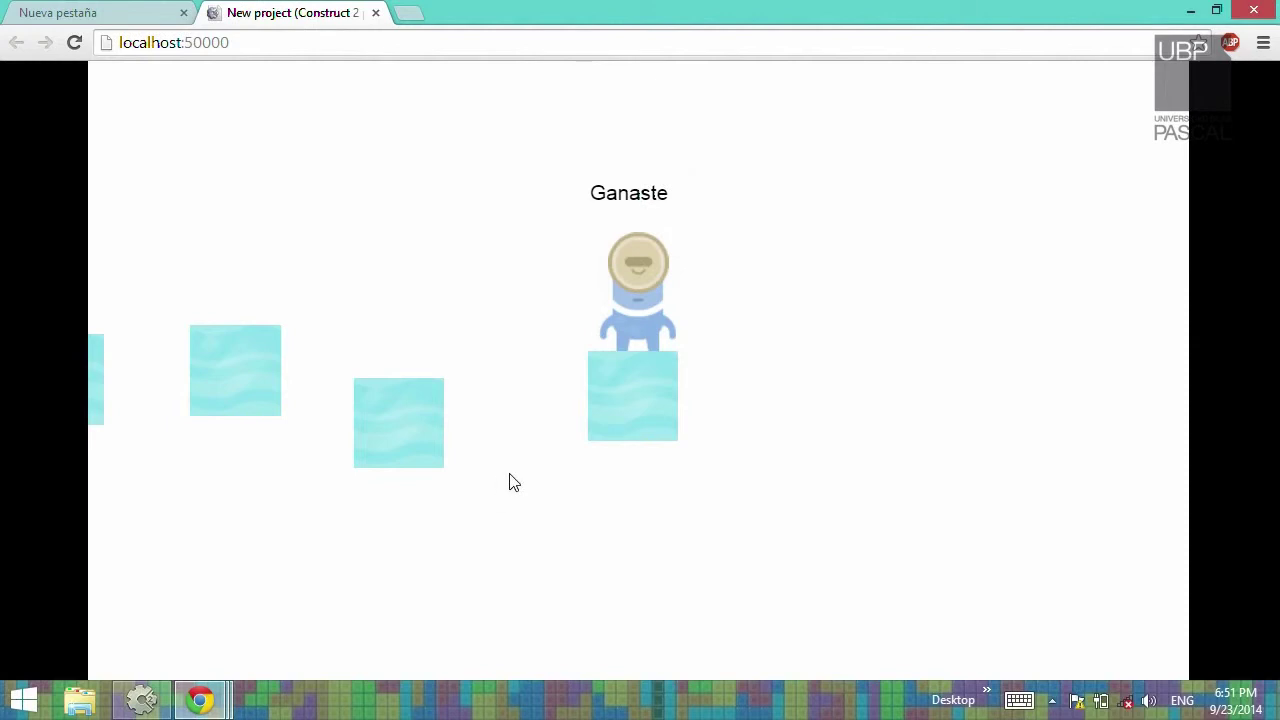
Return to Construct 2 and show Layout 1 with the game objects
{"action": "left_click", "coordinate": [198, 704]}
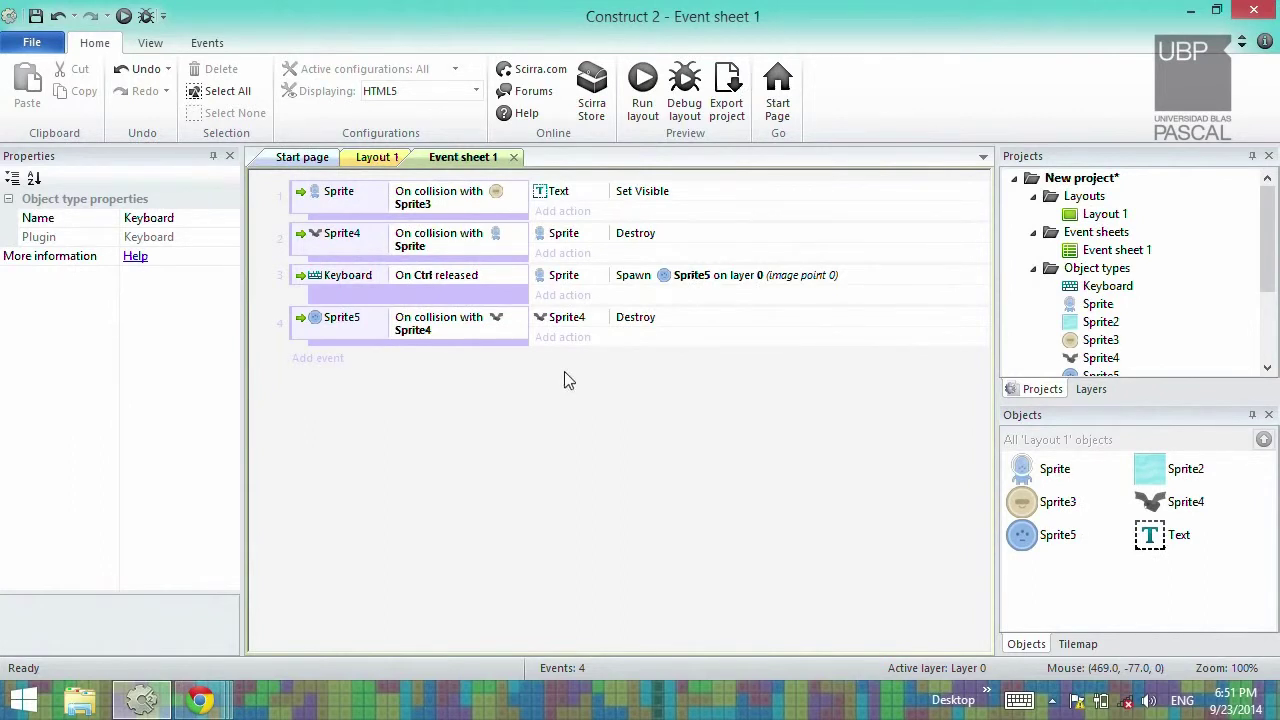
{"action": "left_click", "coordinate": [380, 160]}
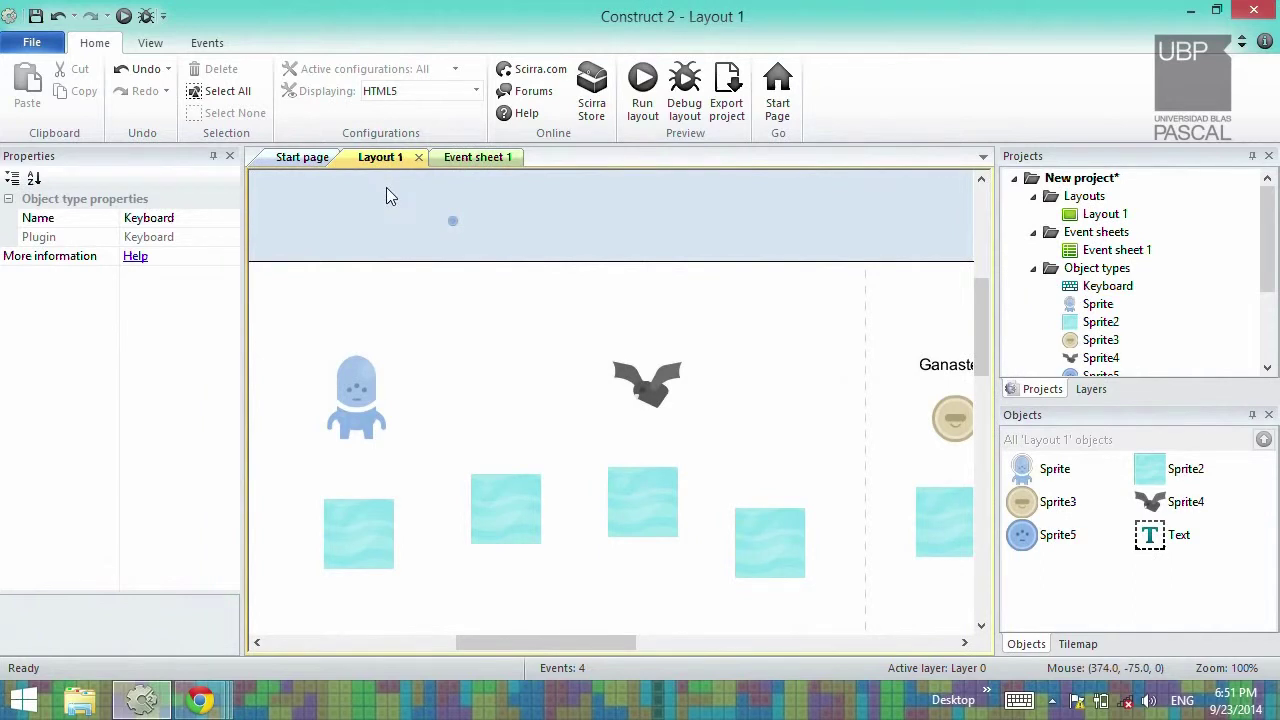